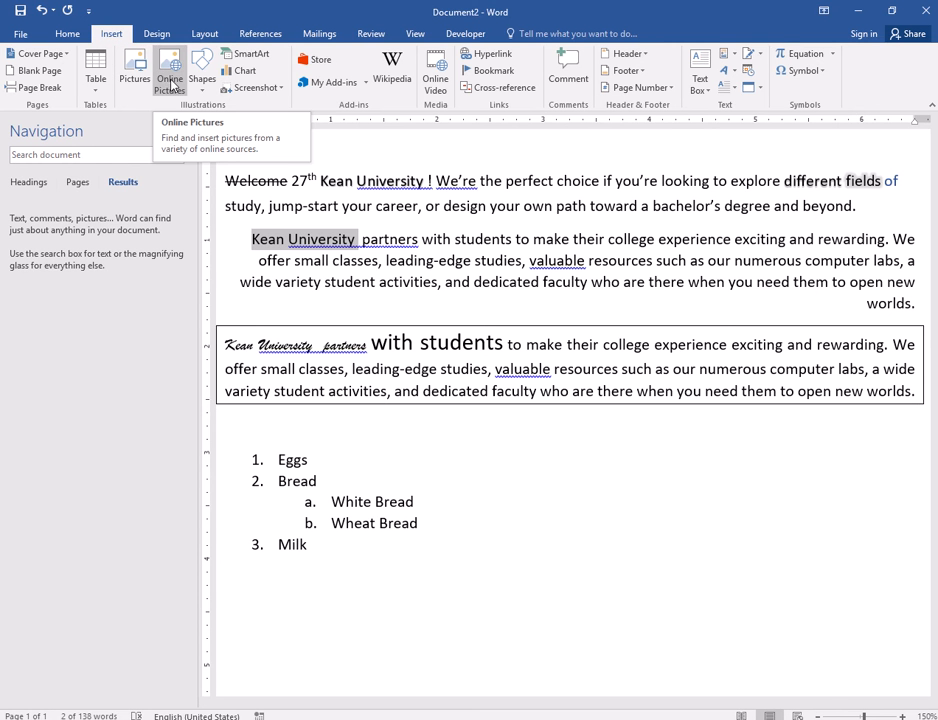
- Add a new empty line after the Milk item at the end of the numbered list
click(340, 553)
scroll(340, 545, down, 3)
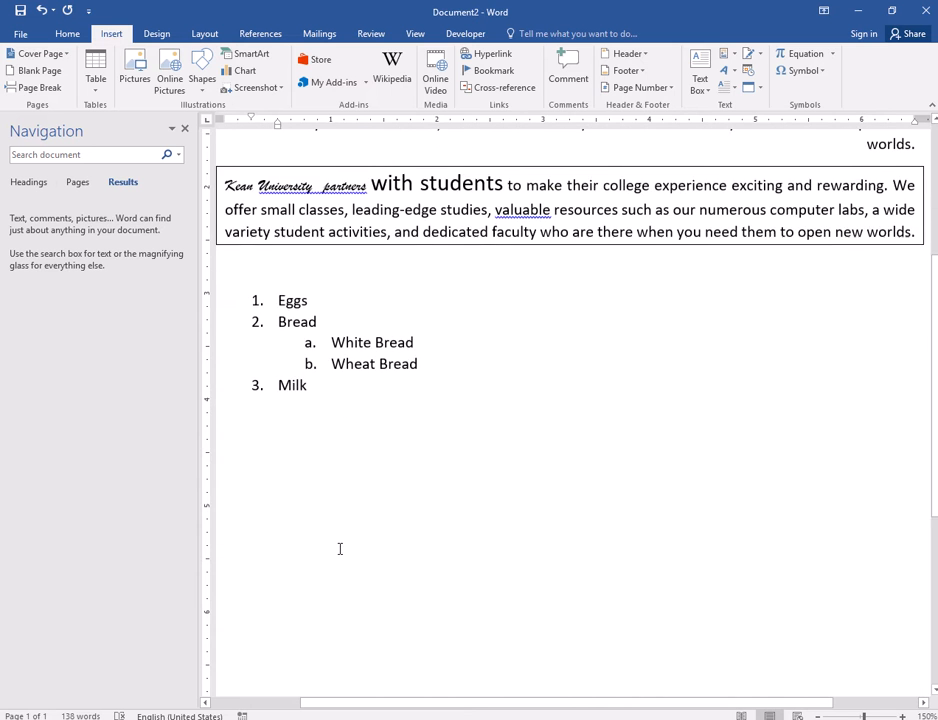
scroll(340, 542, down, 1)
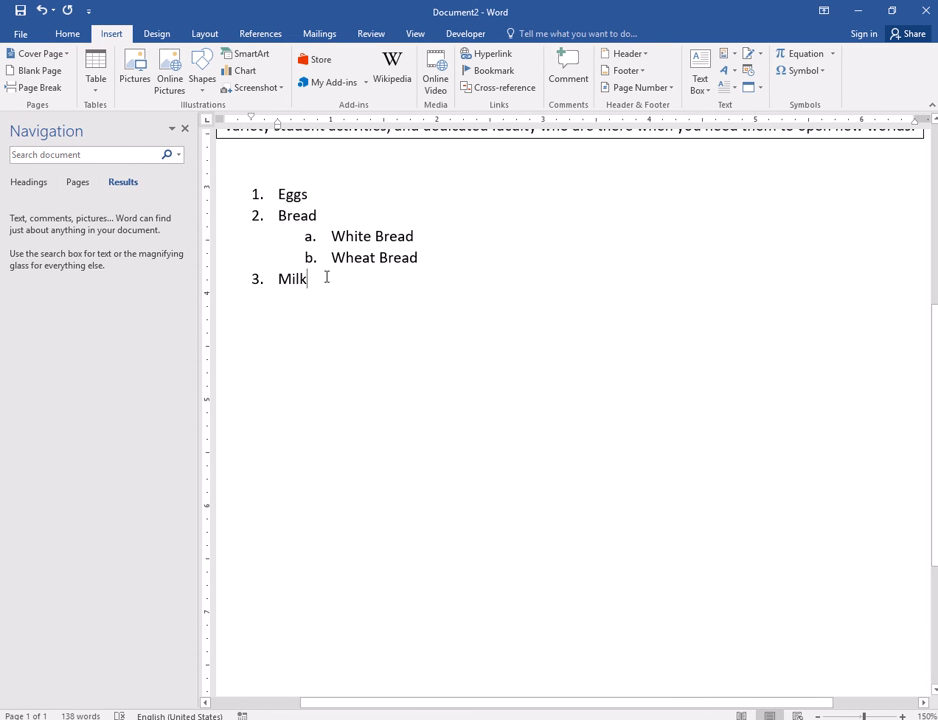
key(Return)
key(Return)
key(Return)
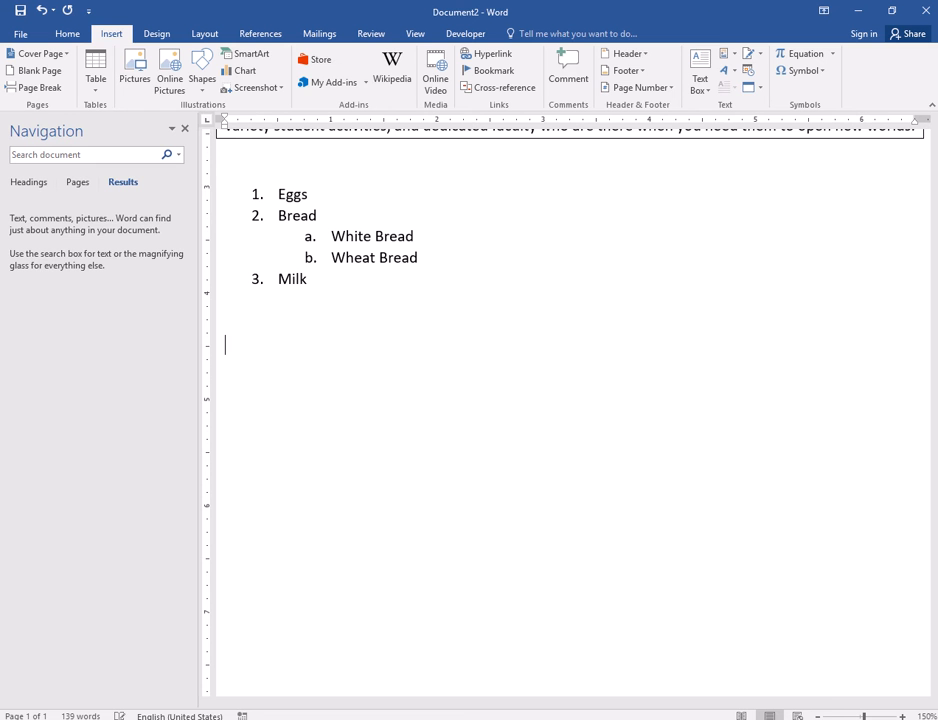
click(138, 74)
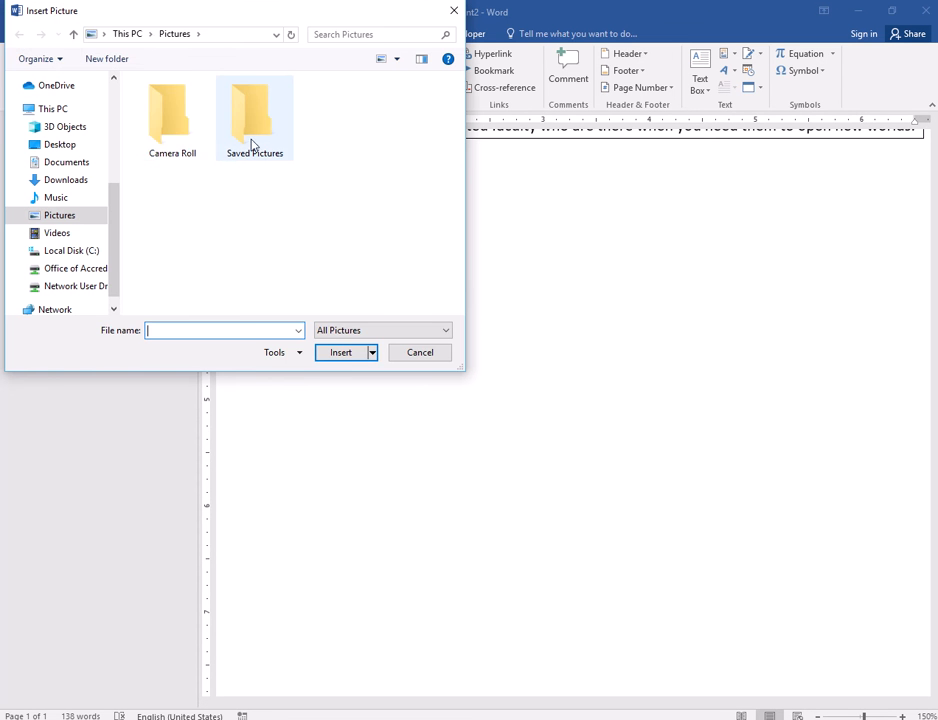
double_click(252, 146)
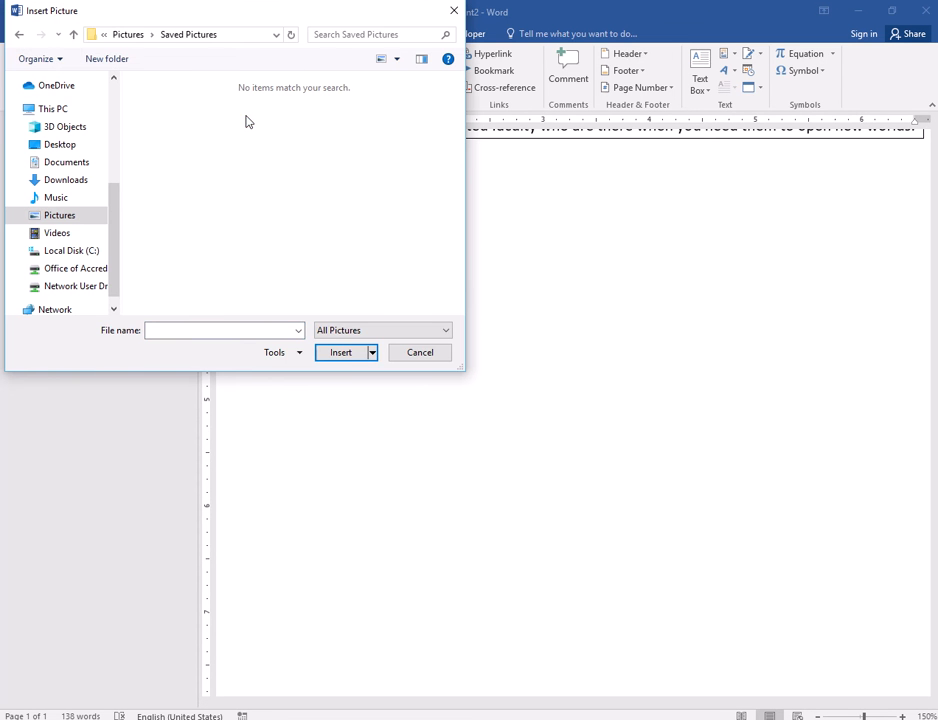
click(18, 36)
double_click(176, 118)
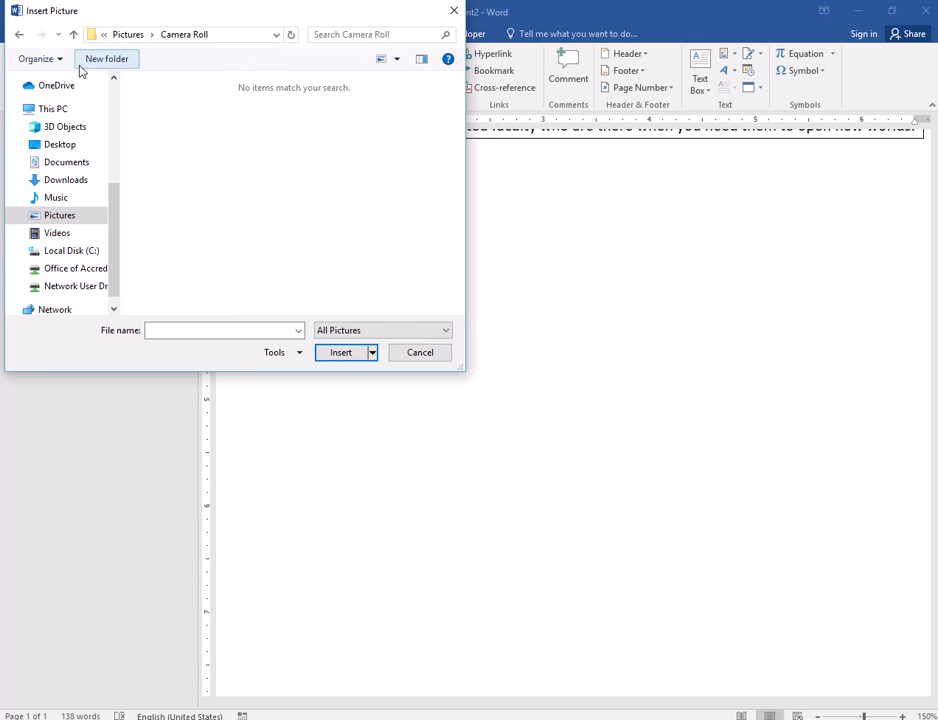
click(66, 144)
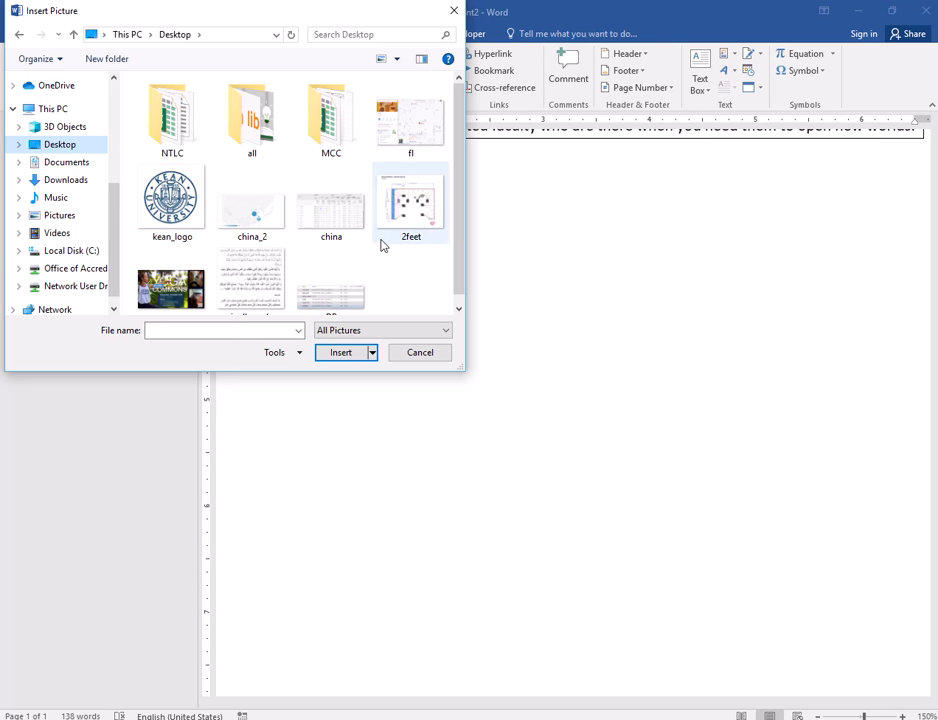
click(167, 296)
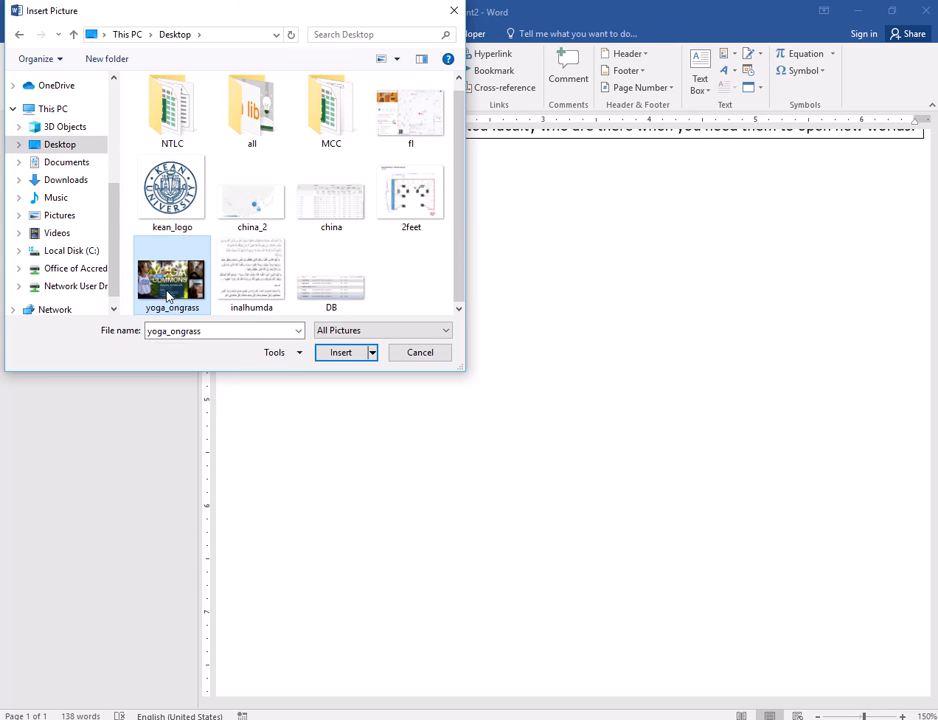
click(340, 352)
scroll(648, 467, up, 2)
scroll(700, 450, down, 5)
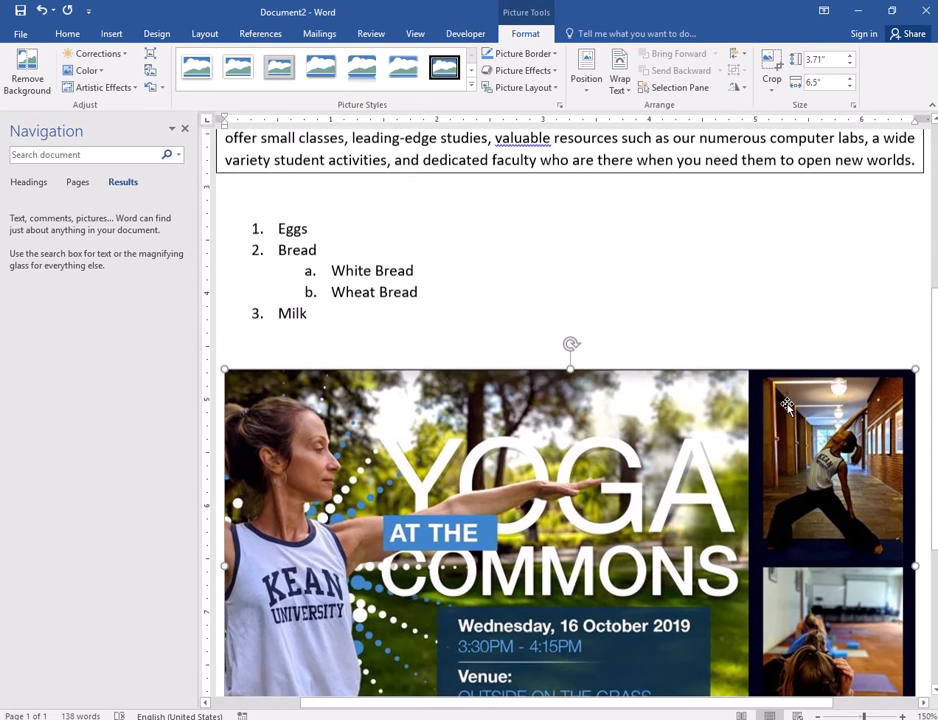
scroll(783, 428, up, 3)
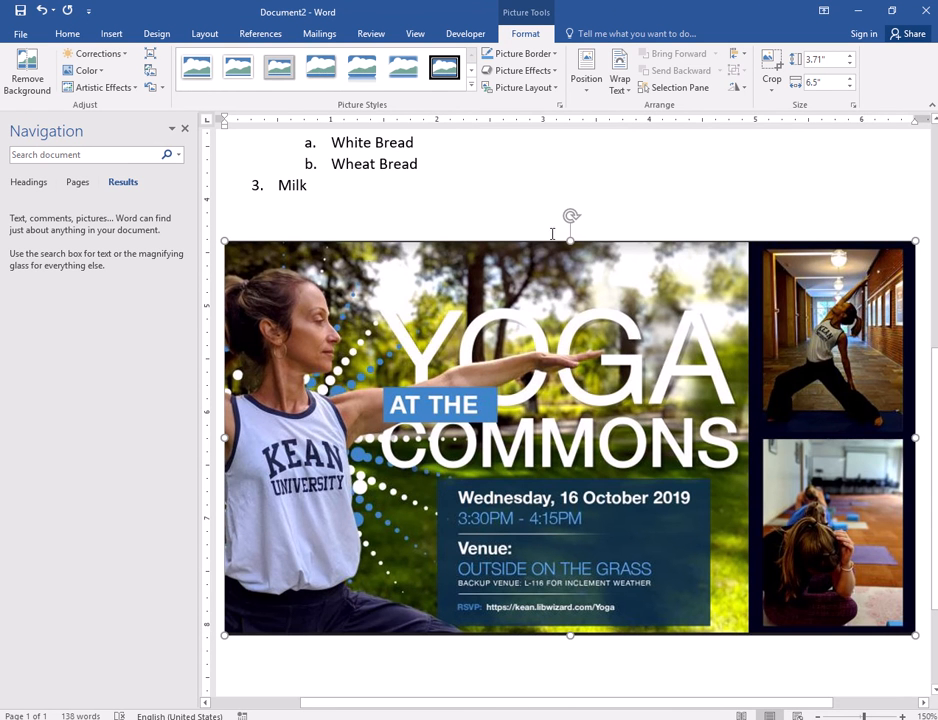
key(Delete)
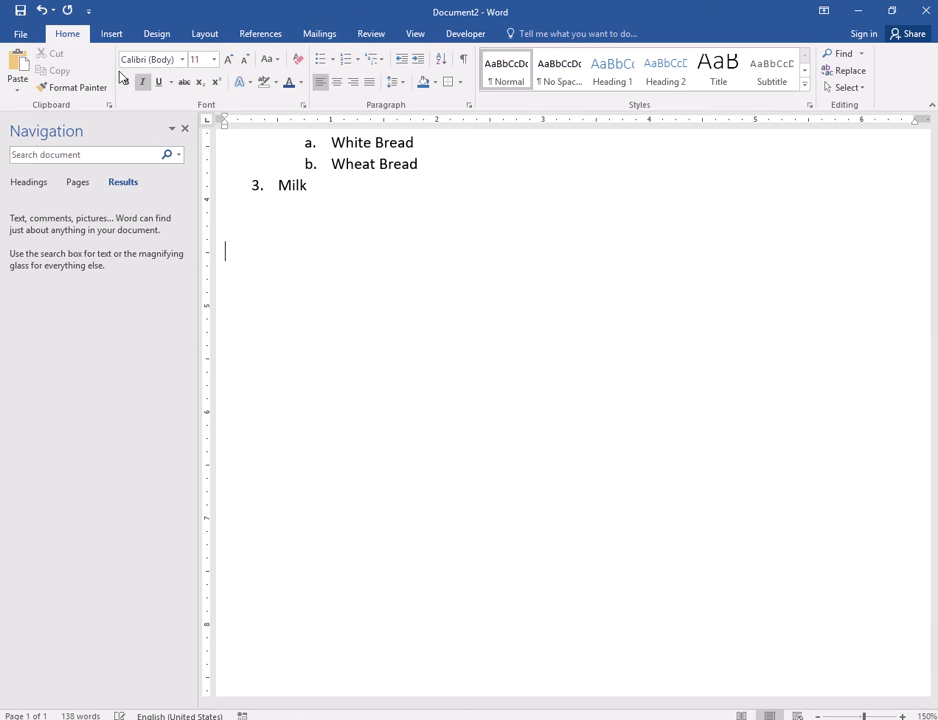
click(111, 34)
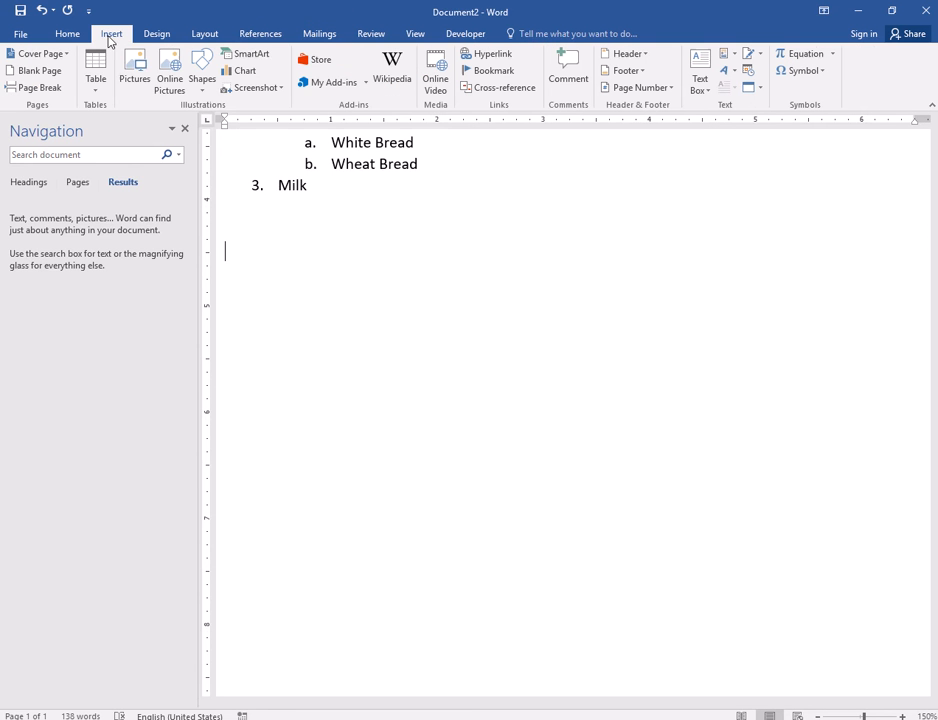
click(137, 82)
click(345, 272)
click(341, 352)
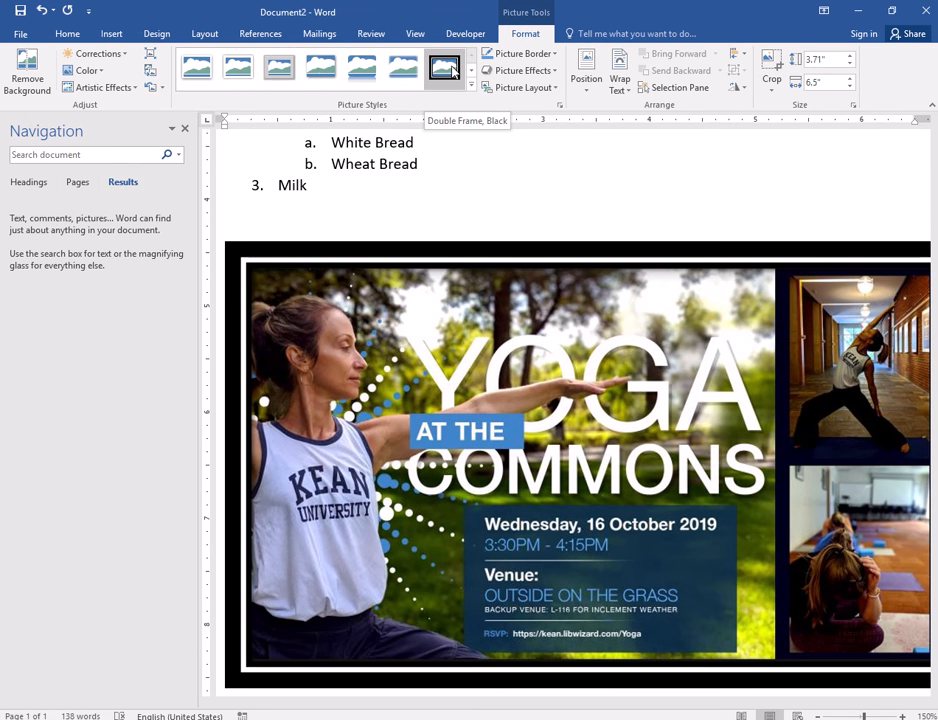
click(448, 68)
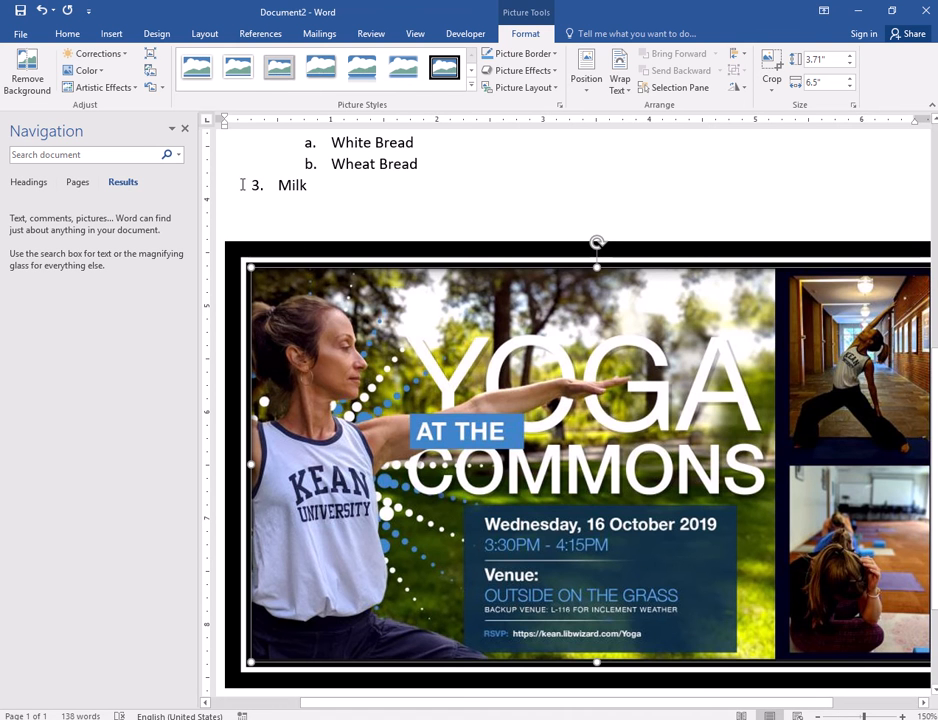
key(Delete)
click(111, 33)
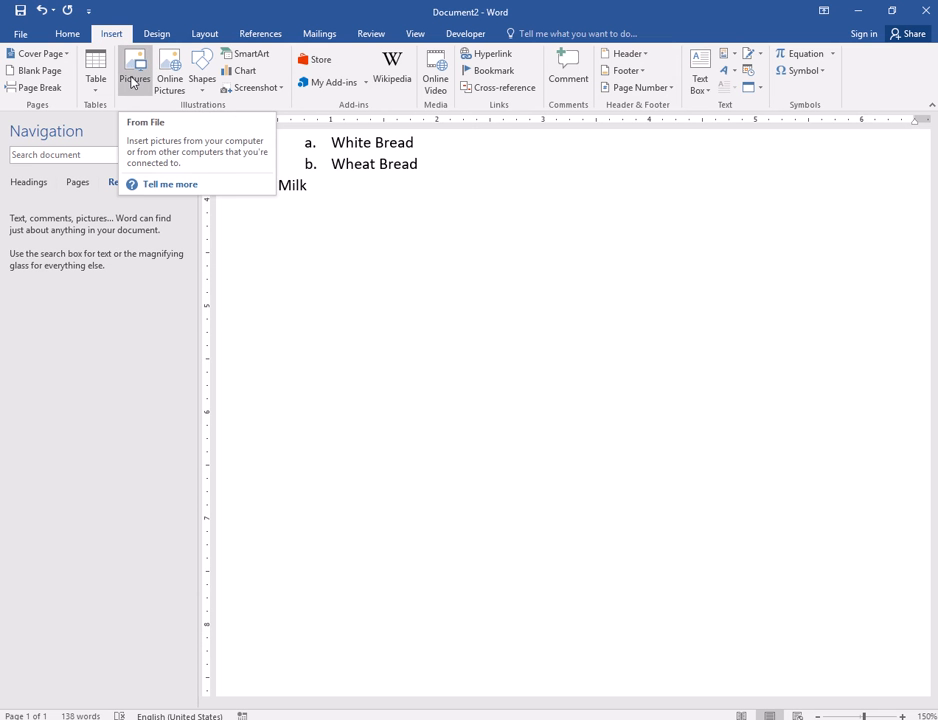
- Run an Online Pictures image search for Yoda
click(169, 82)
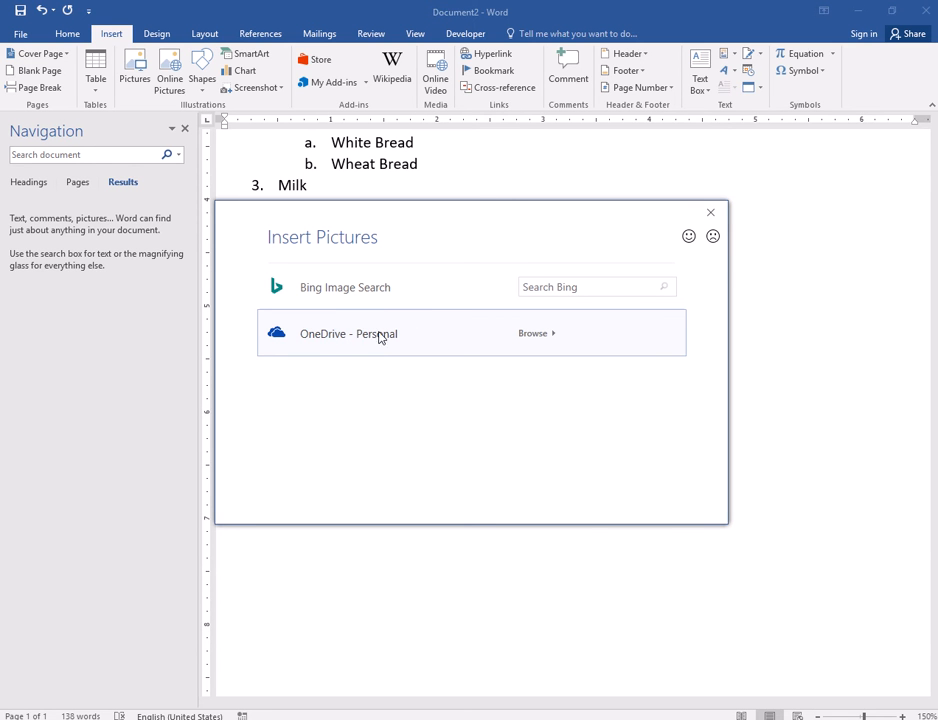
click(560, 288)
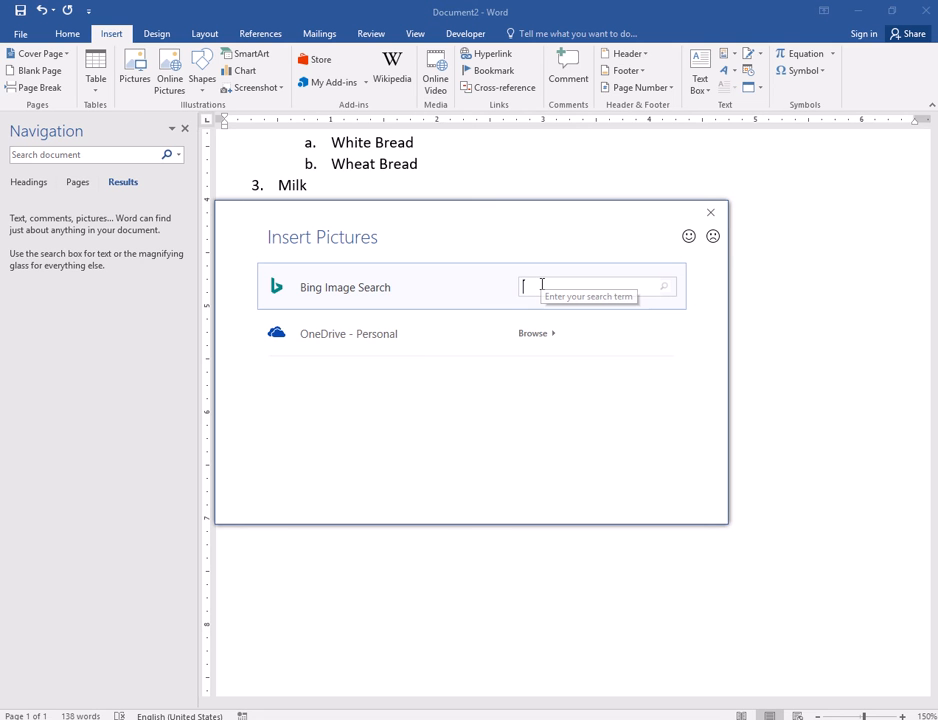
text(yoda)
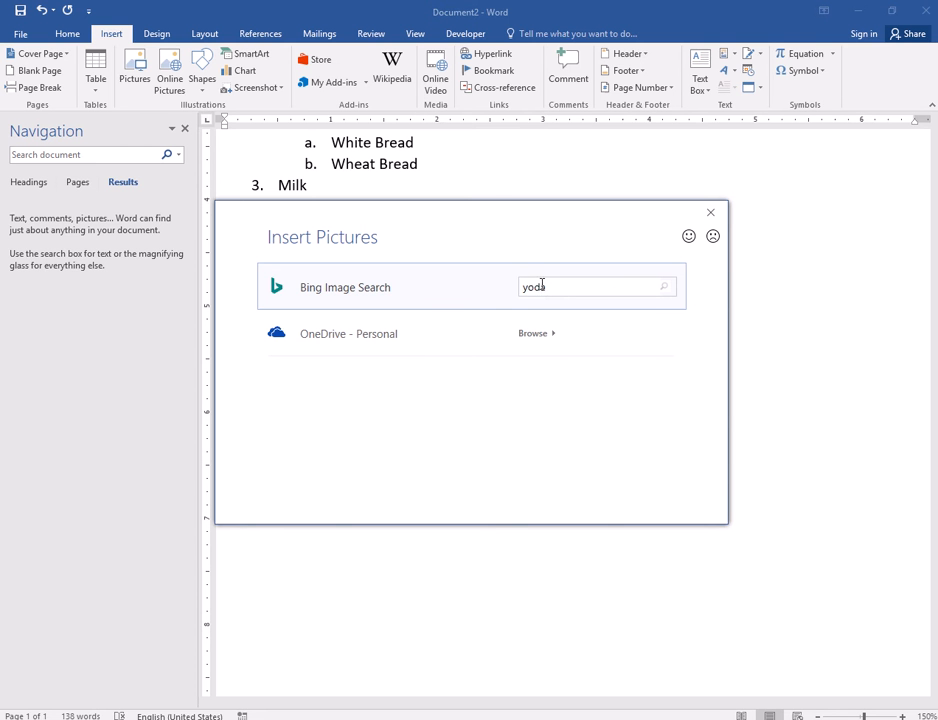
key(Return)
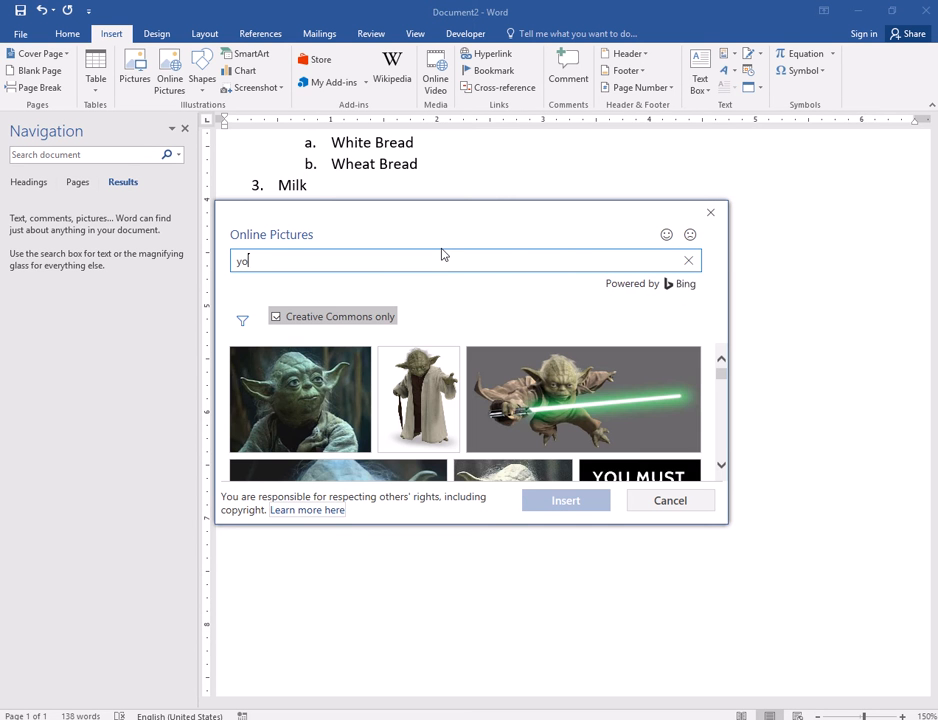
key(BackSpace)
scroll(565, 395, down, 1)
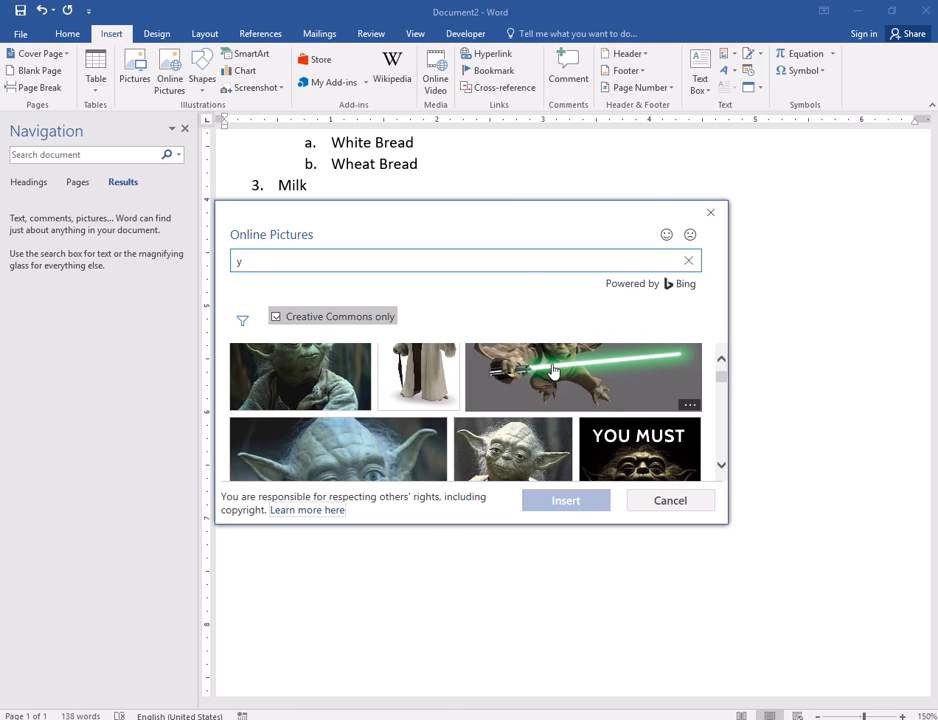
- Pick three Yoda images (lightsaber, middle, large close-up) and insert them
click(565, 395)
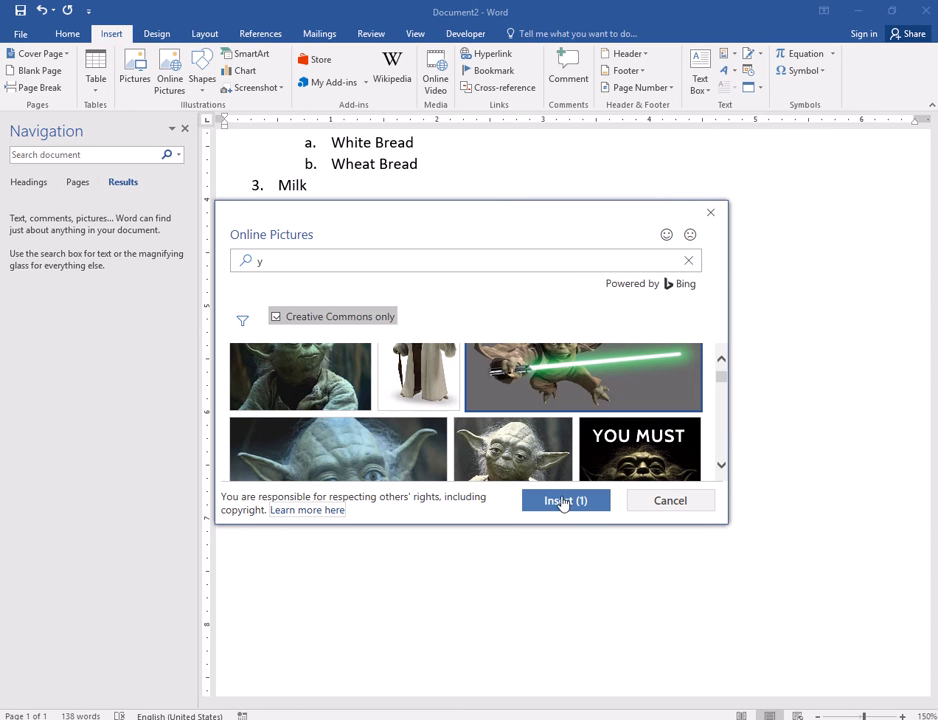
scroll(530, 420, down, 1)
scroll(512, 413, up, 1)
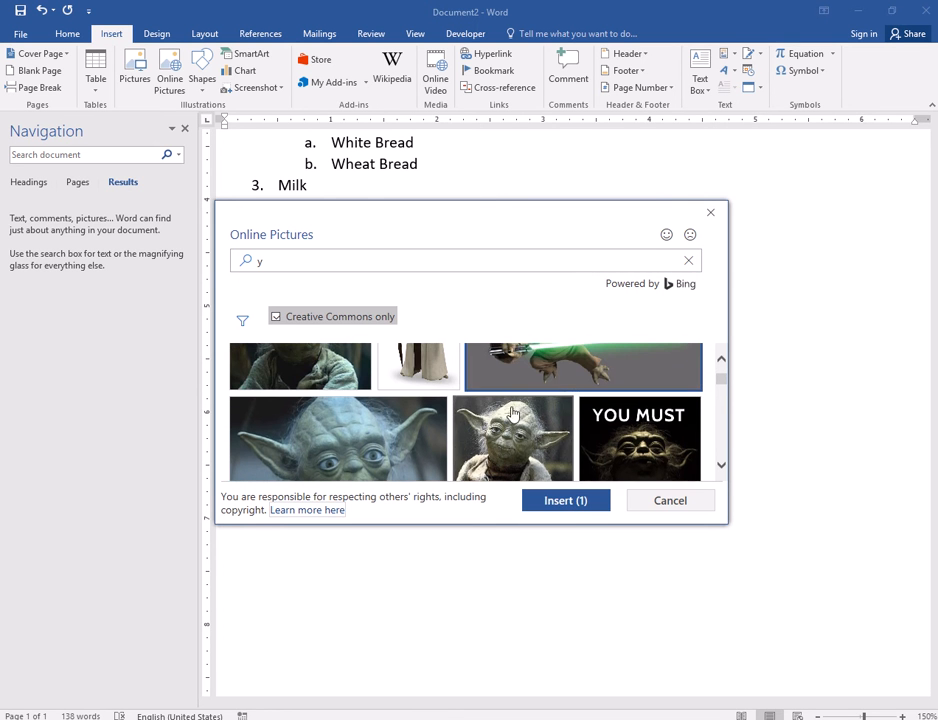
click(556, 458)
click(372, 468)
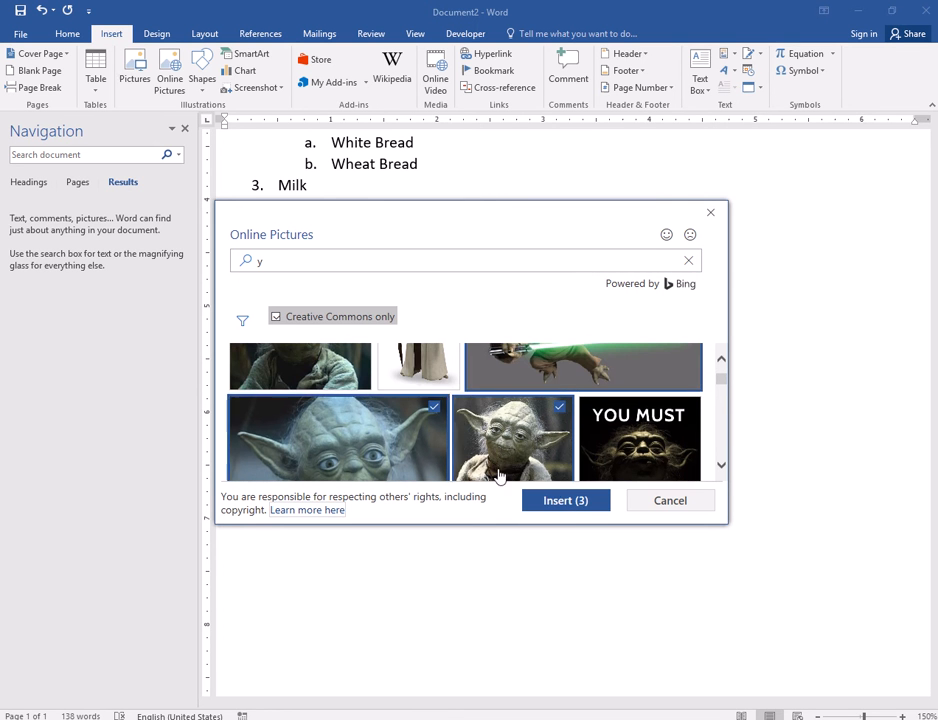
click(563, 502)
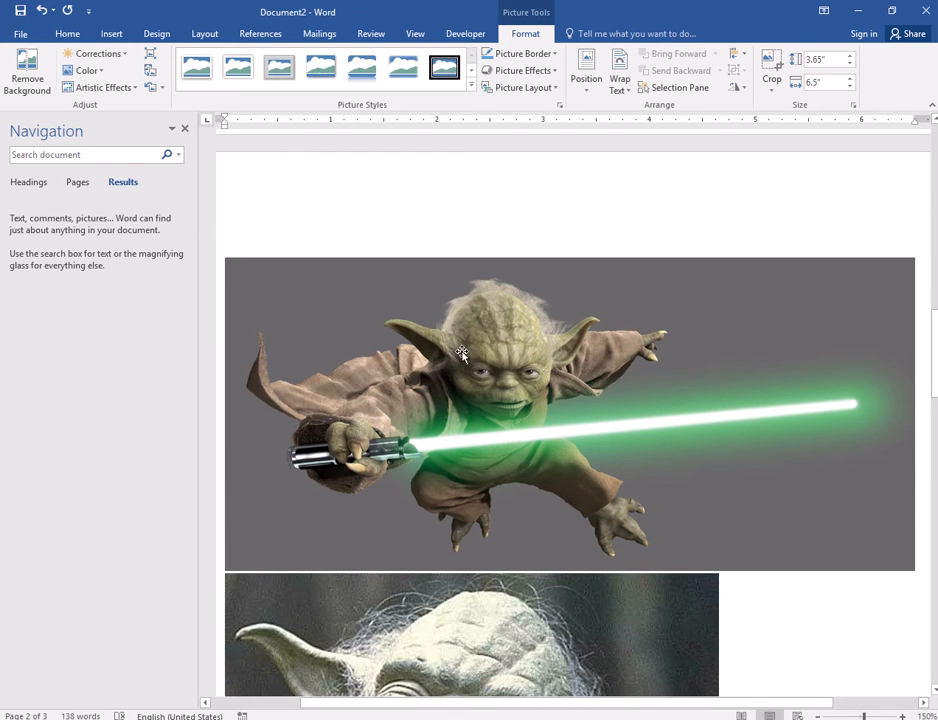
- Delete the close-up and standing Yoda pictures
scroll(450, 400, down, 5)
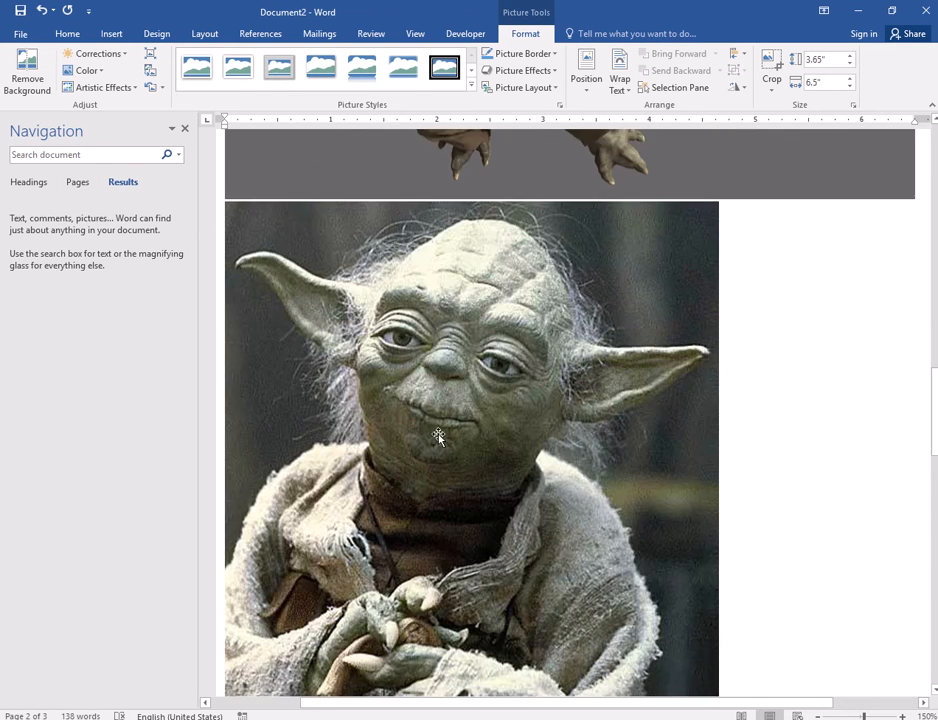
scroll(438, 436, down, 15)
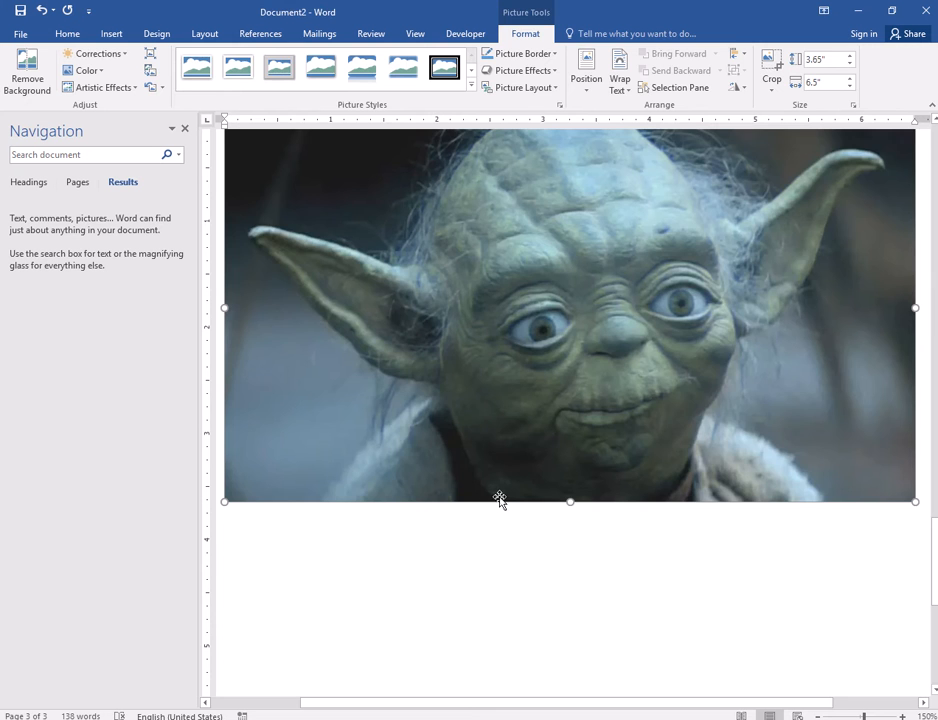
key(Delete)
scroll(488, 494, up, 3)
click(486, 486)
scroll(509, 470, up, 2)
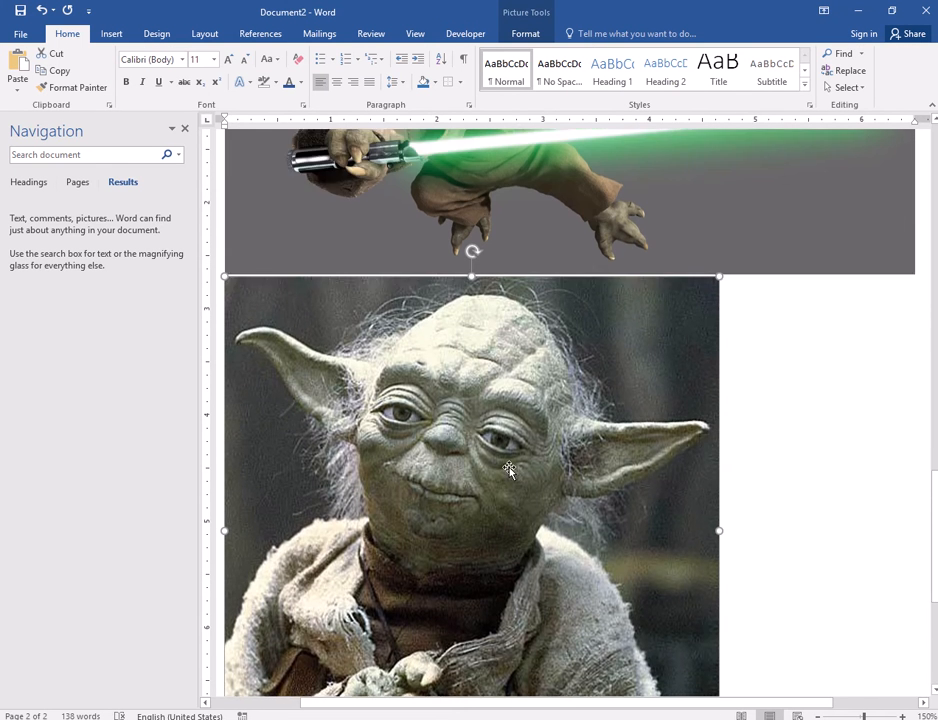
scroll(509, 470, up, 1)
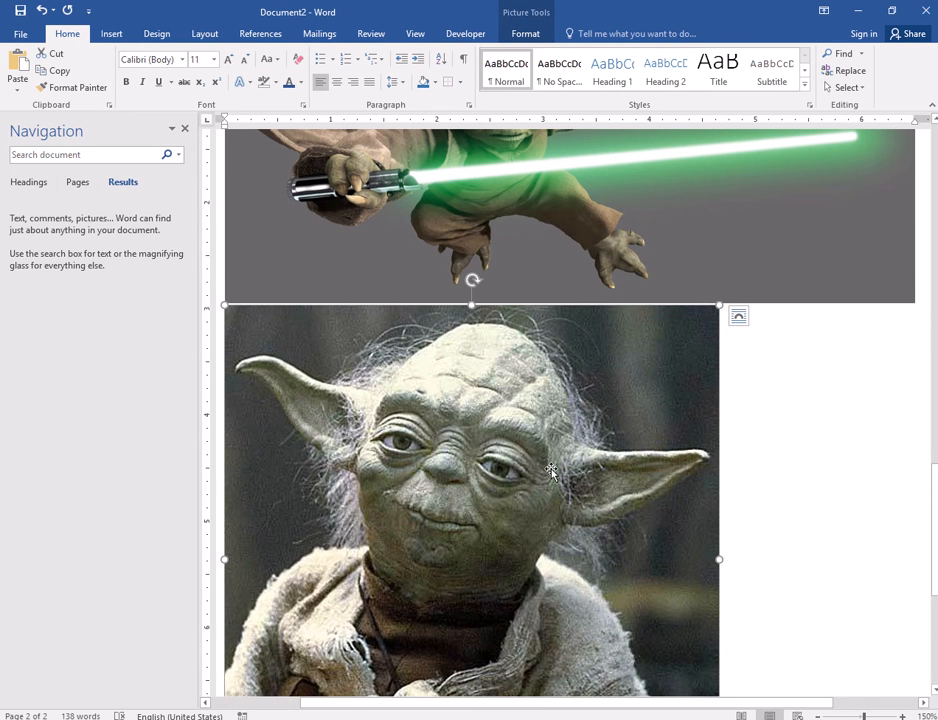
key(Delete)
- Remove the stray backslash below the picture, keeping the flying lightsaber Yoda in place
scroll(549, 469, up, 6)
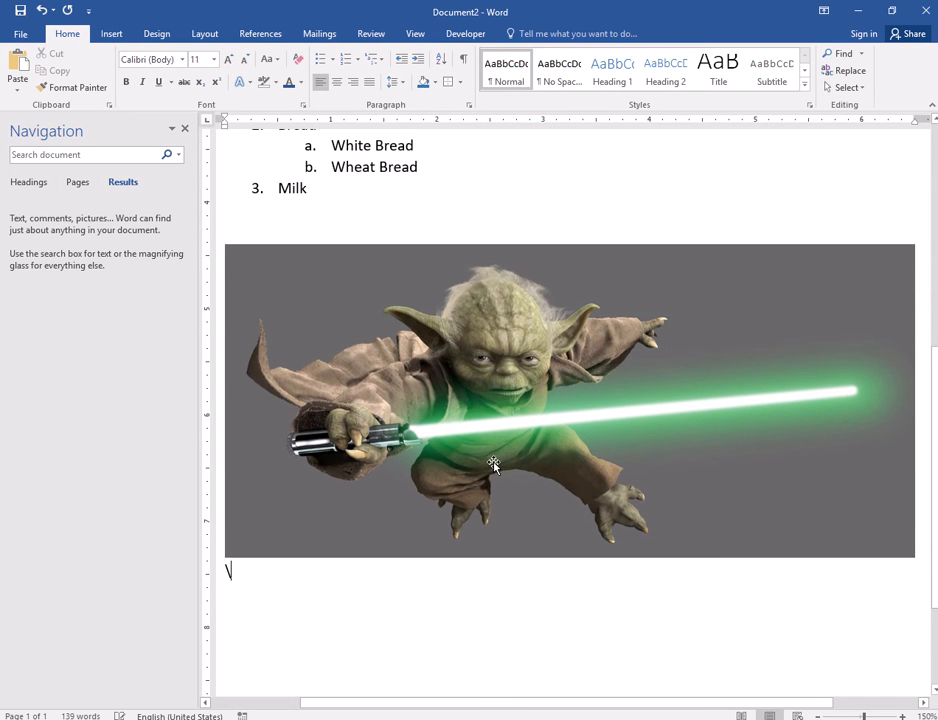
key(BackSpace)
click(461, 469)
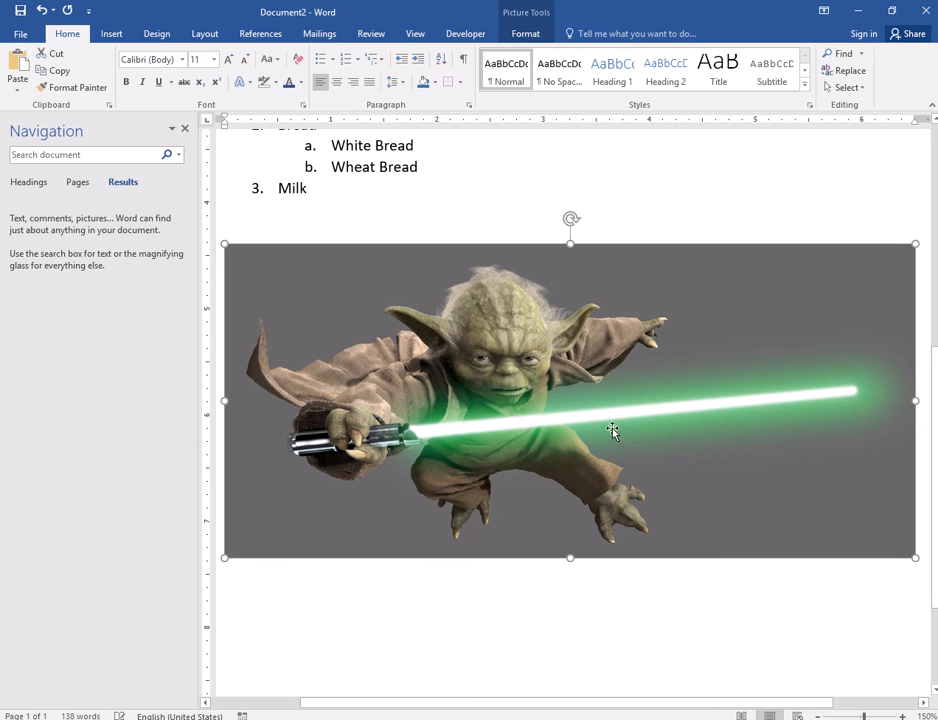
key(Delete)
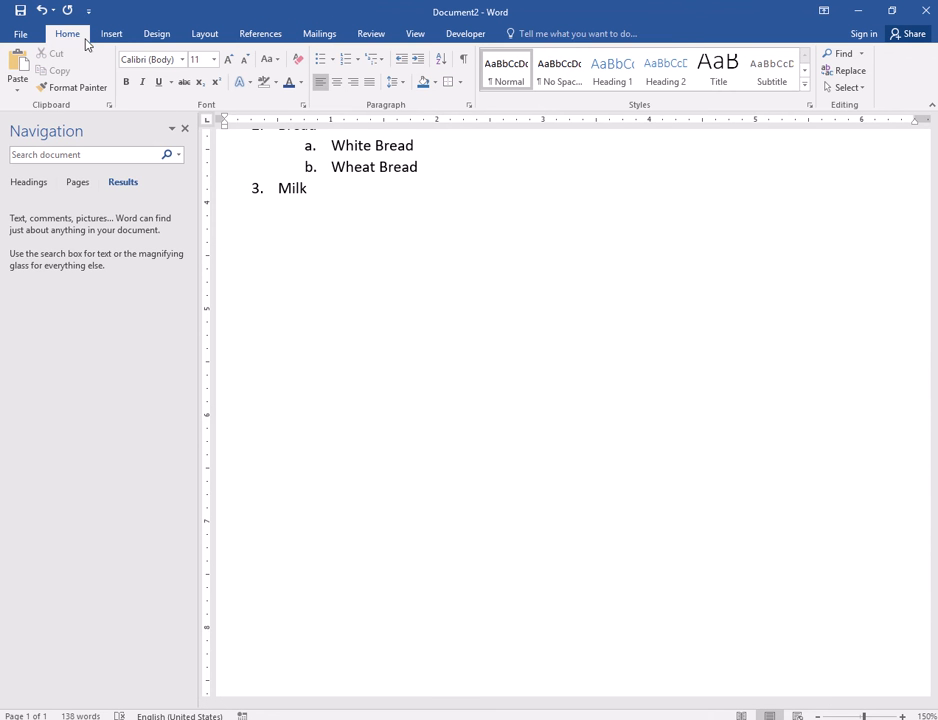
key(ctrl+z)
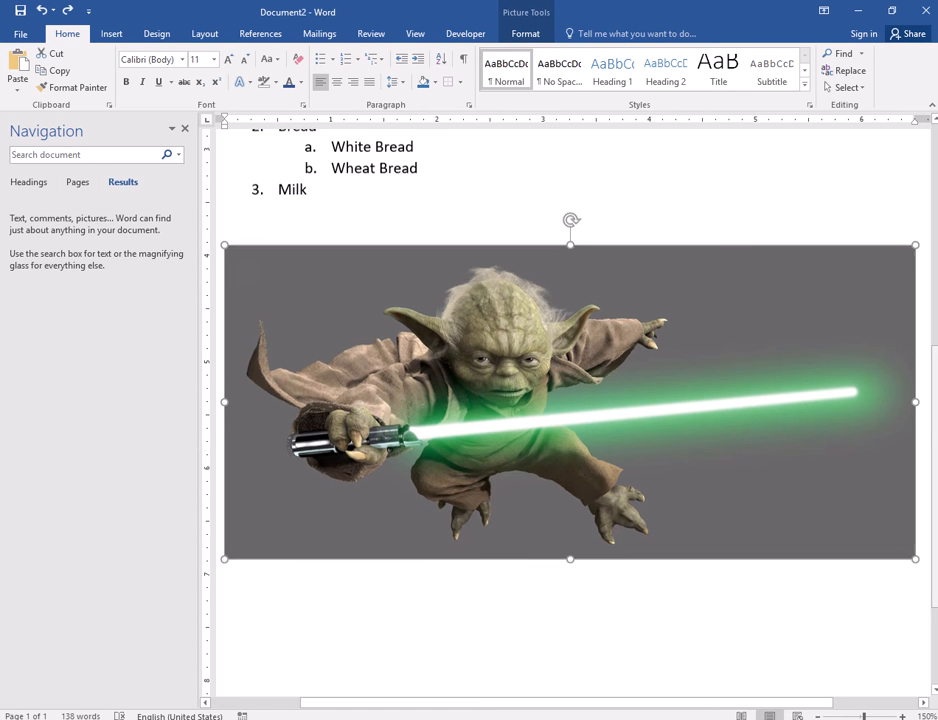
scroll(754, 400, up, 1)
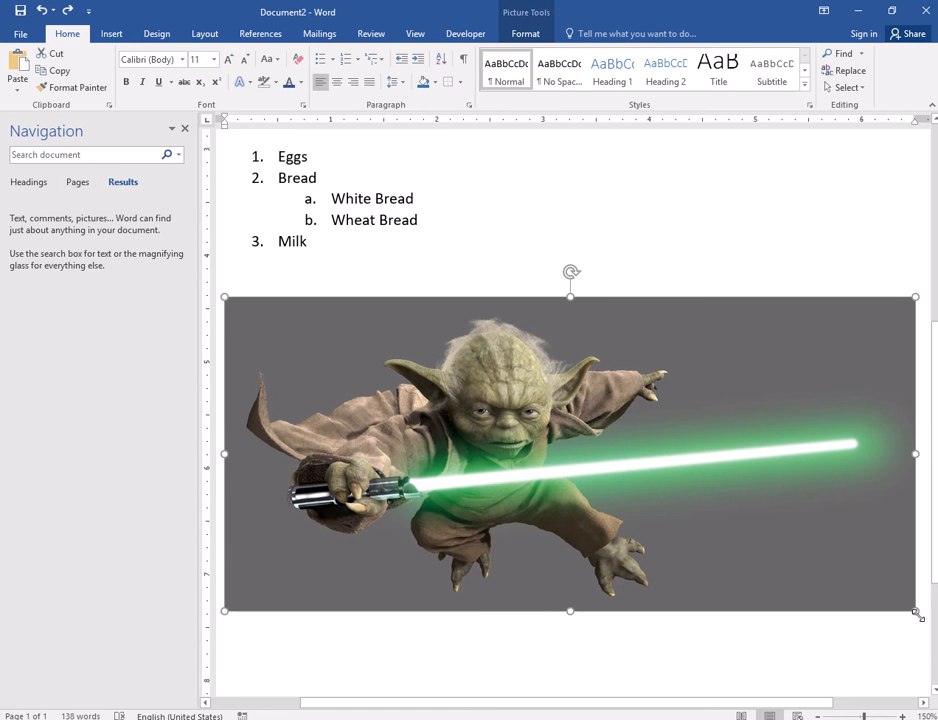
- Shrink the flying Yoda picture proportionally, undoing an accidental width stretch
drag(918, 615, 471, 393)
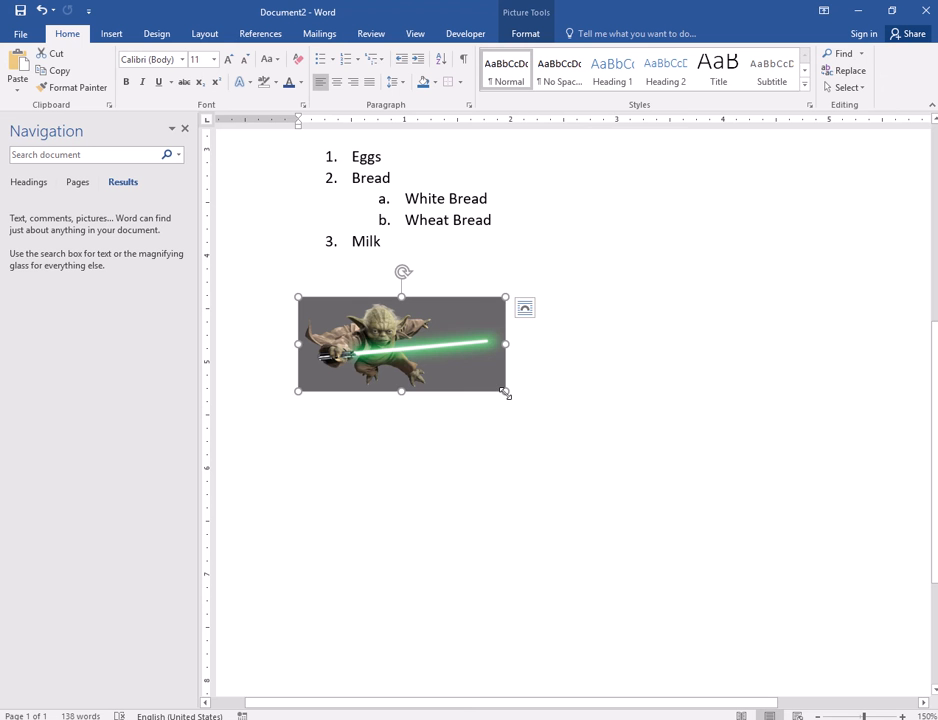
drag(505, 392, 530, 402)
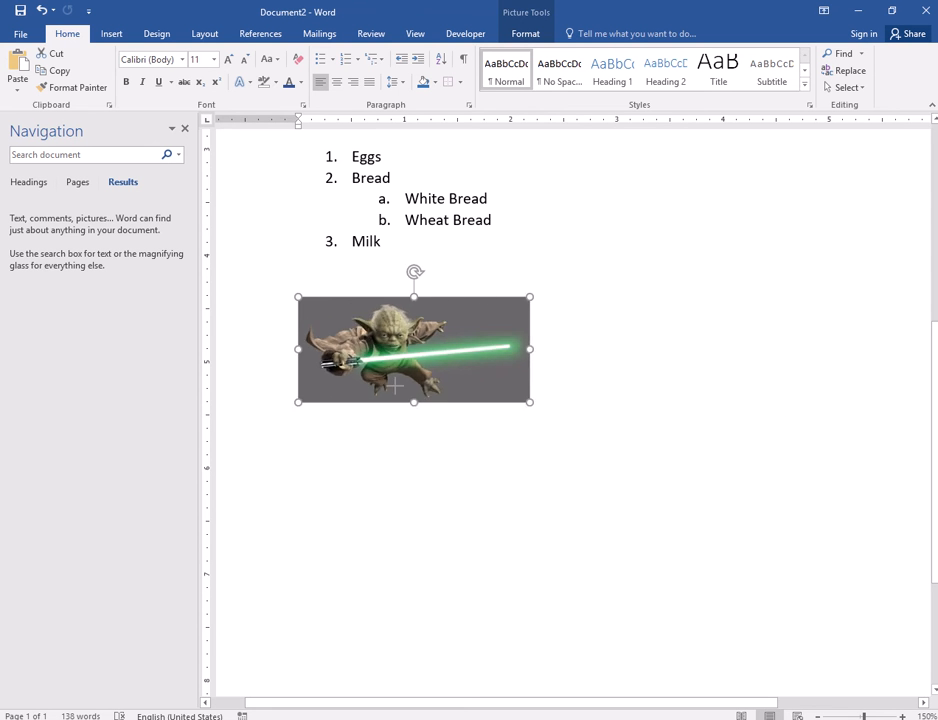
drag(395, 385, 490, 412)
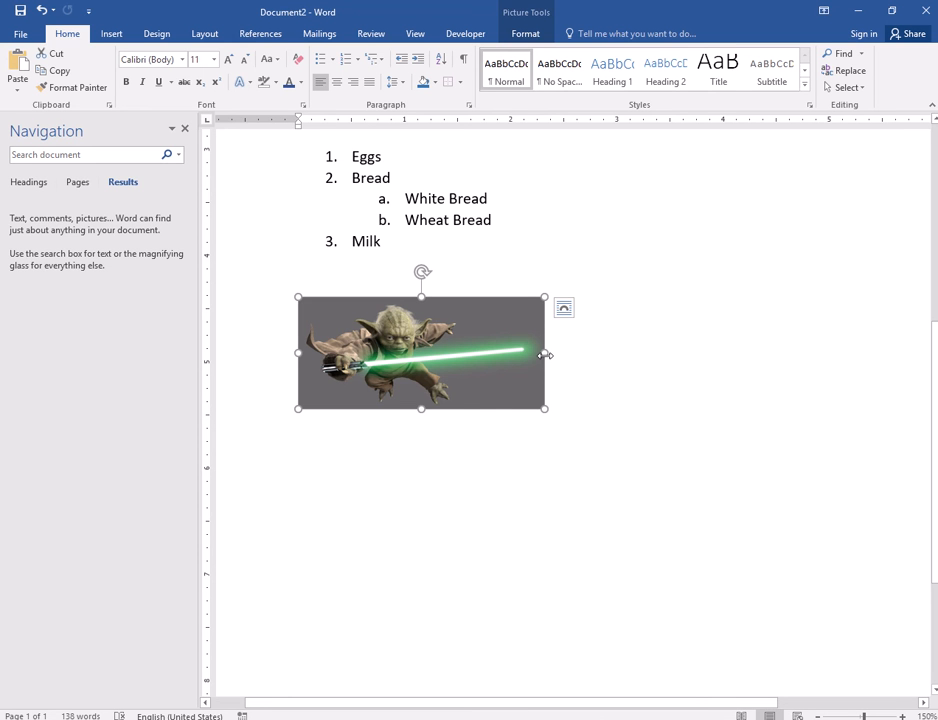
drag(545, 354, 578, 380)
key(ctrl+z)
- Try adjusting the picture's height and width, undo the distortions, and reselect the picture
drag(420, 296, 400, 388)
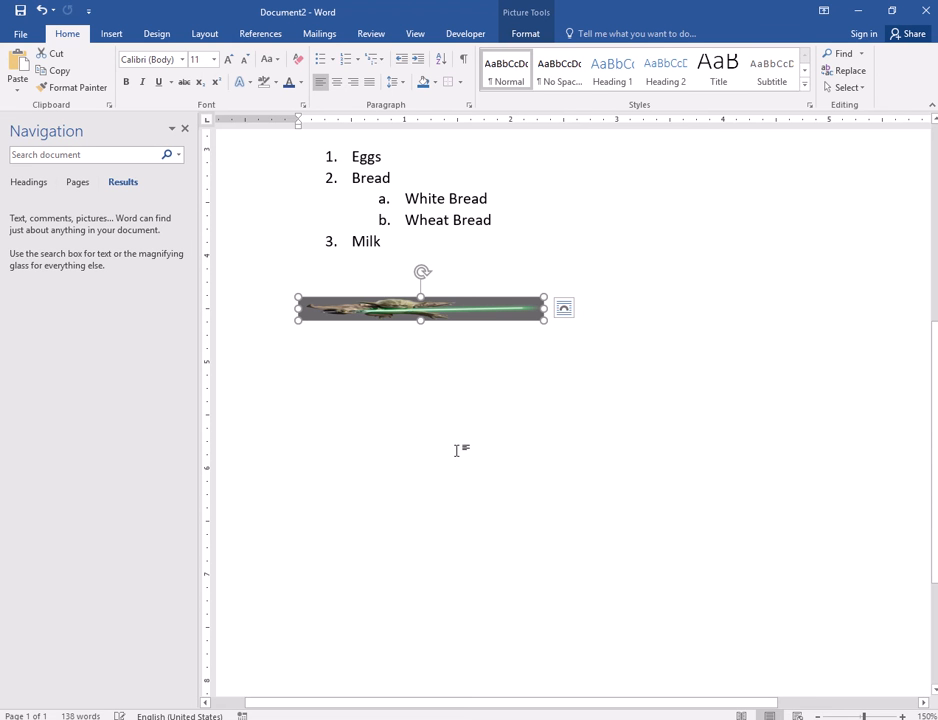
key(ctrl+z)
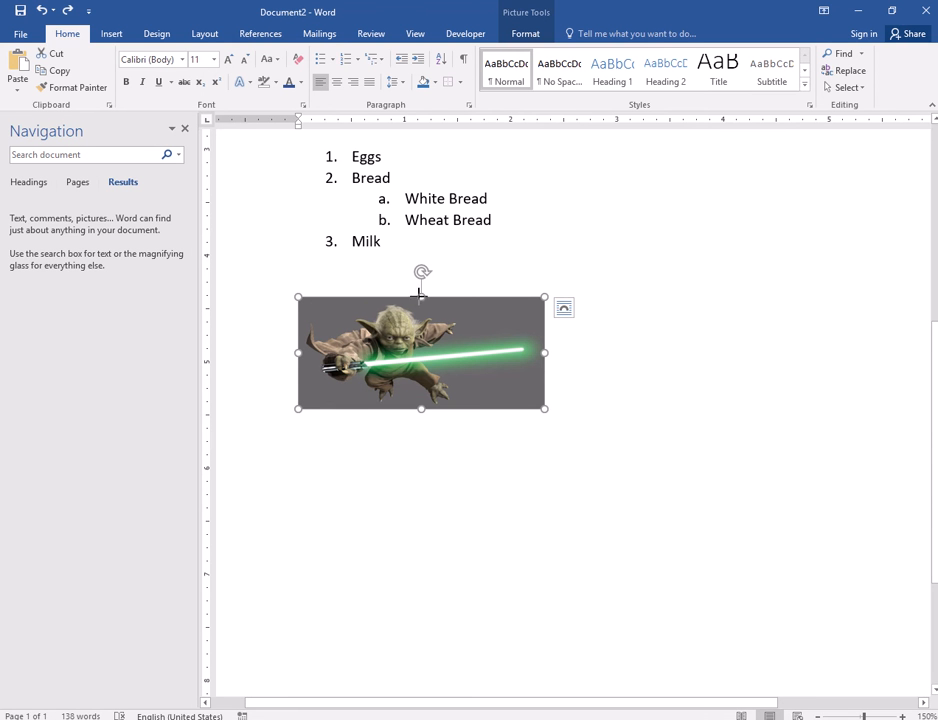
drag(420, 296, 405, 348)
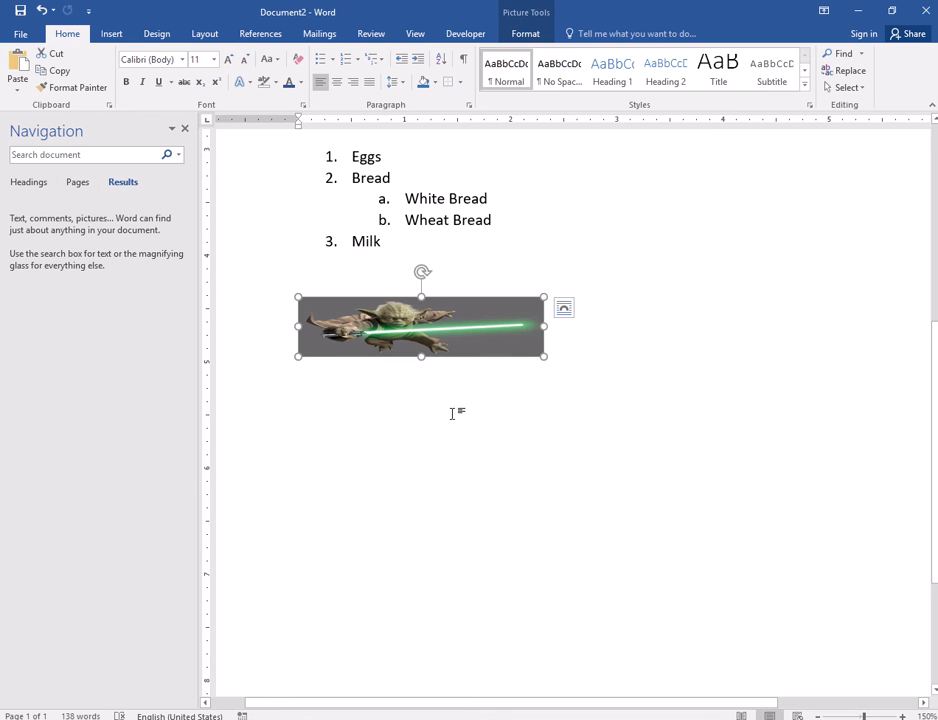
drag(544, 326, 381, 326)
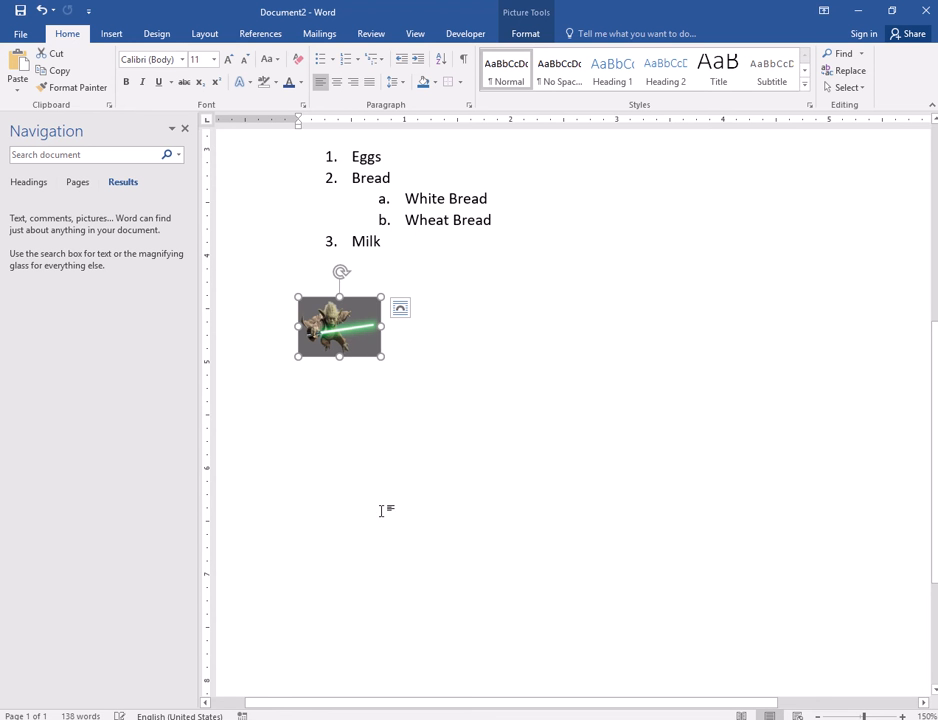
key(ctrl+z)
key(ctrl+z)
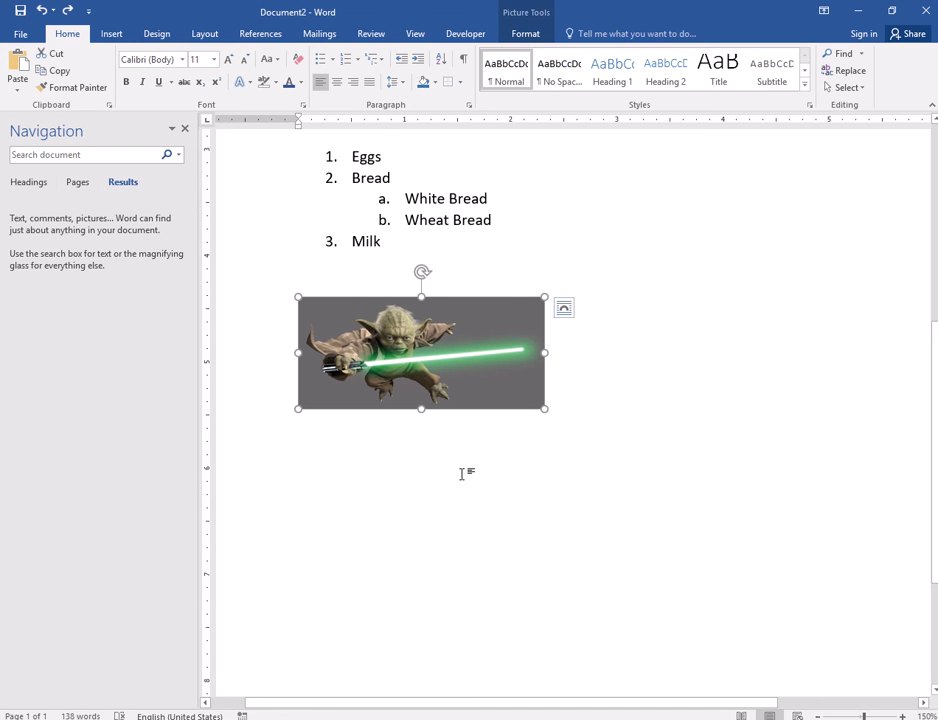
click(643, 450)
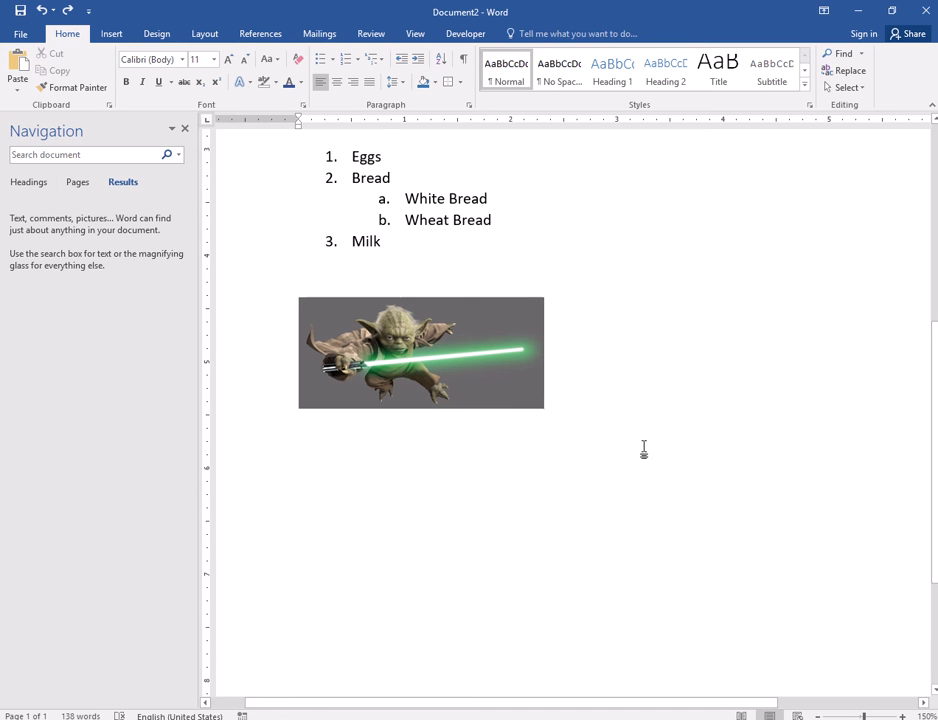
click(458, 382)
scroll(459, 379, up, 4)
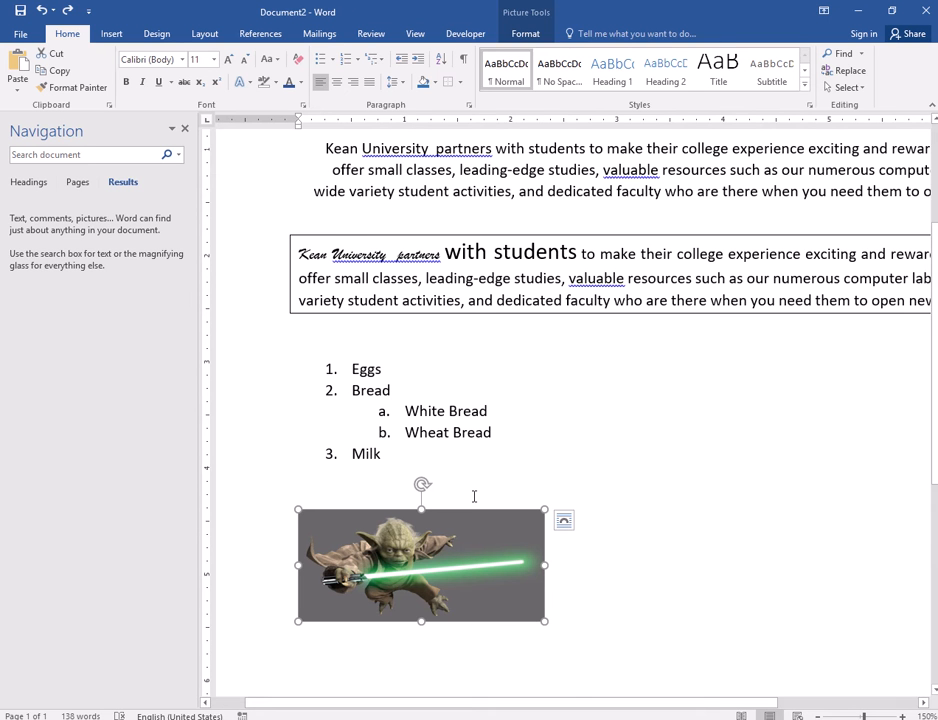
- Apply a brighter Brightness/Contrast correction to the Yoda picture
click(524, 35)
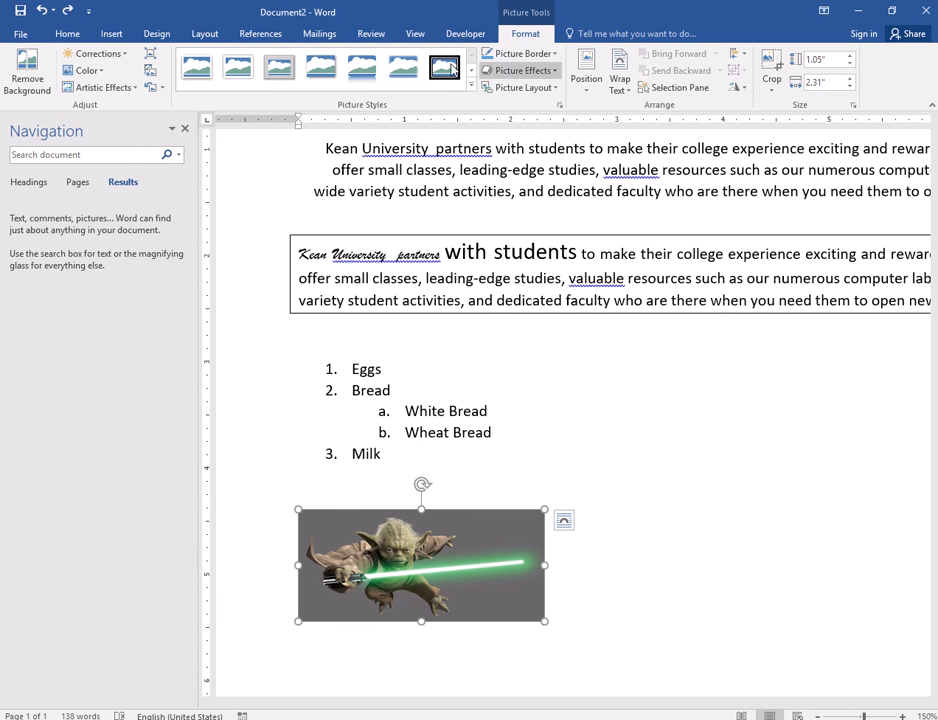
click(124, 56)
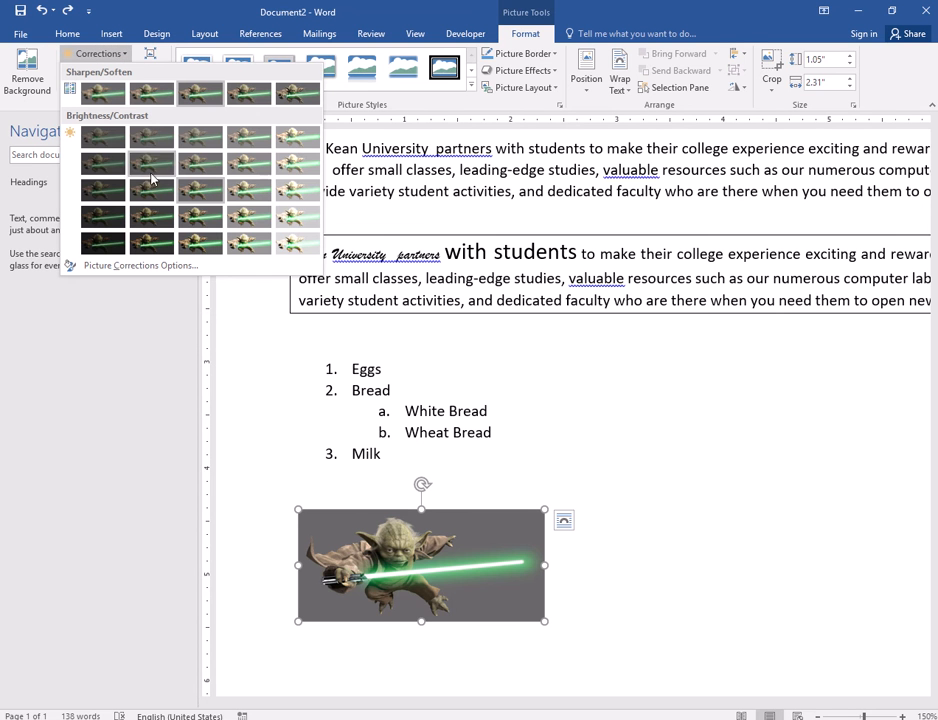
click(252, 193)
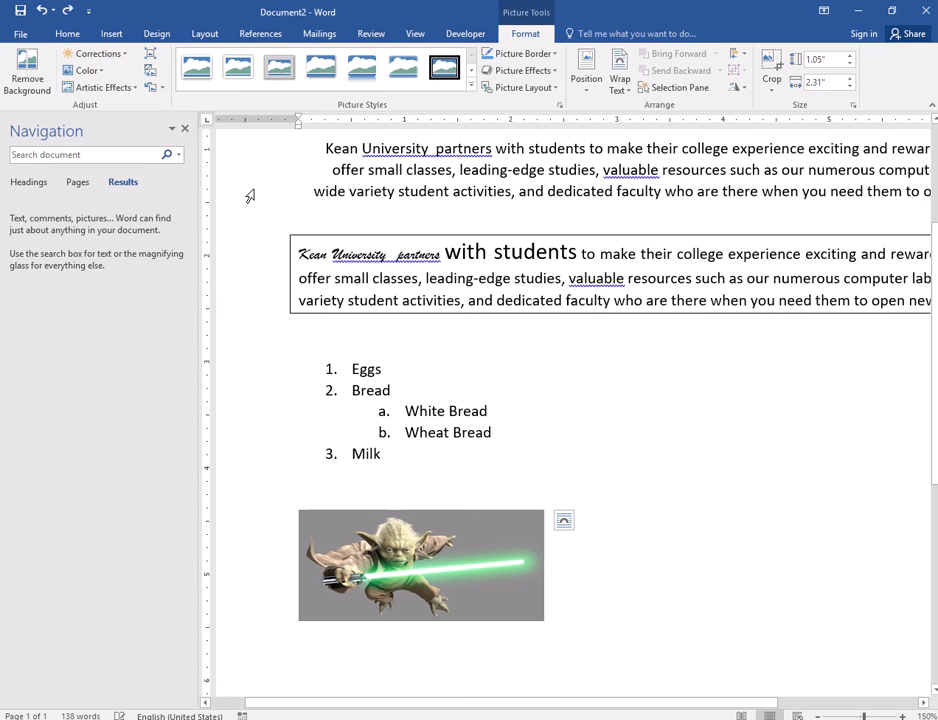
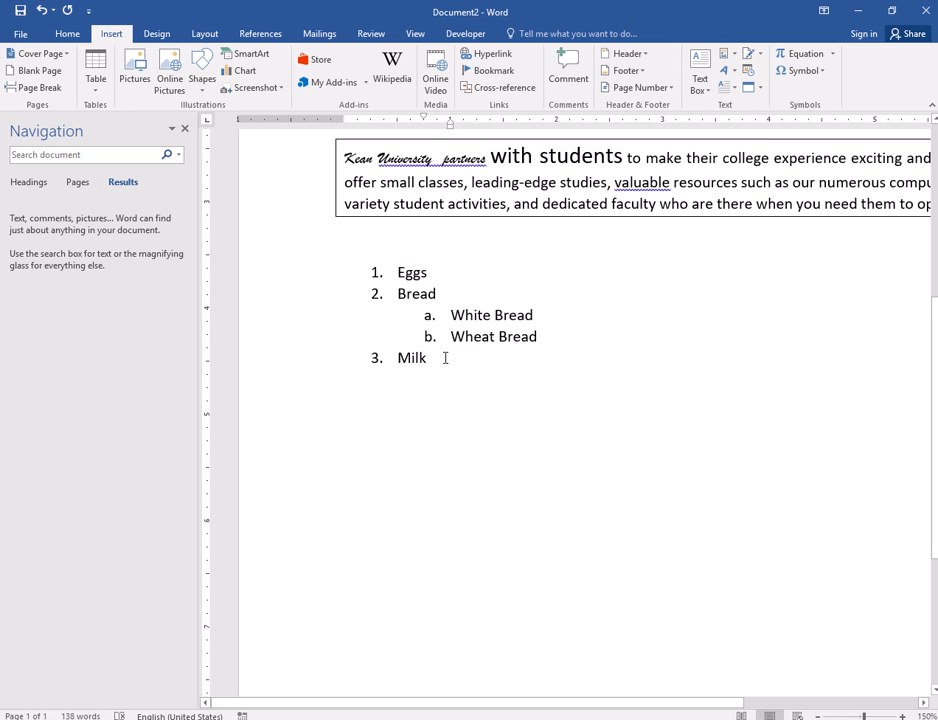
- Add an empty line after 'Milk' and put the cursor back below the list, deselecting the Yoda picture
key(Return)
key(Return)
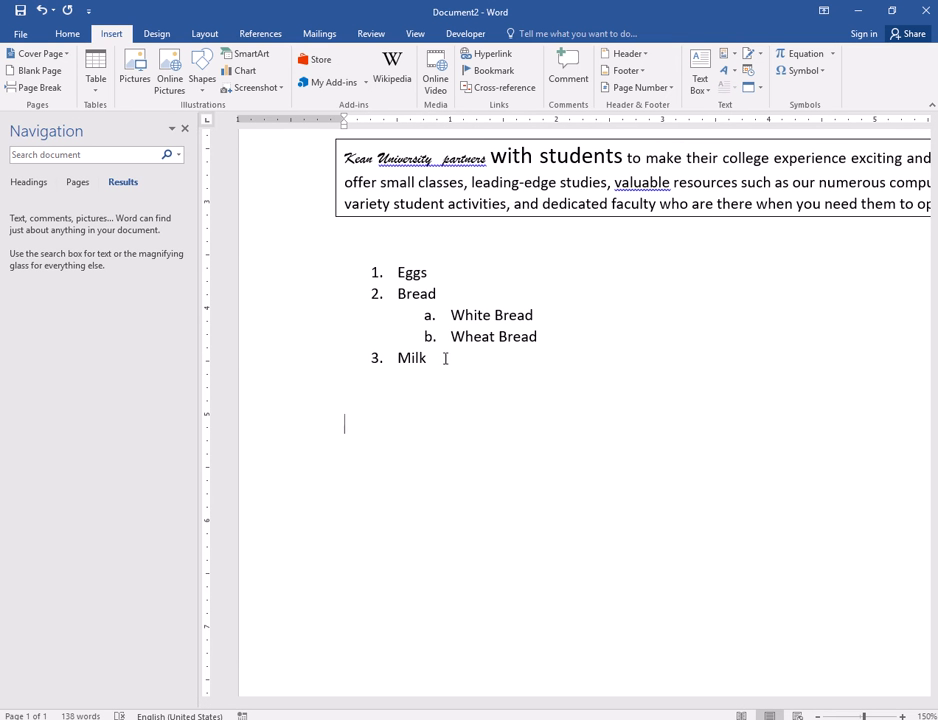
scroll(435, 290, up, 5)
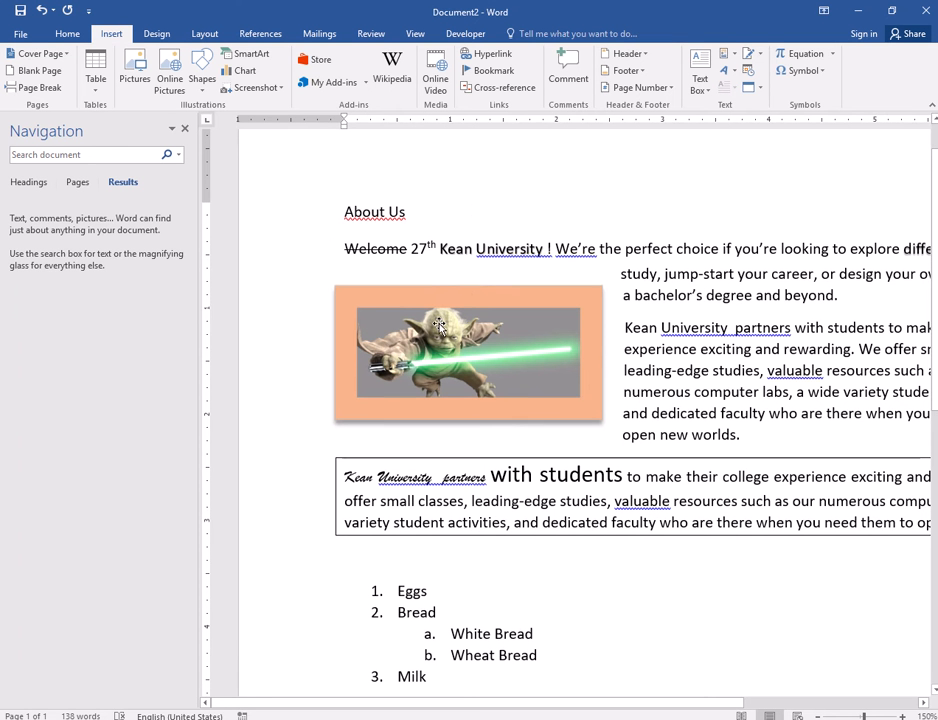
click(438, 323)
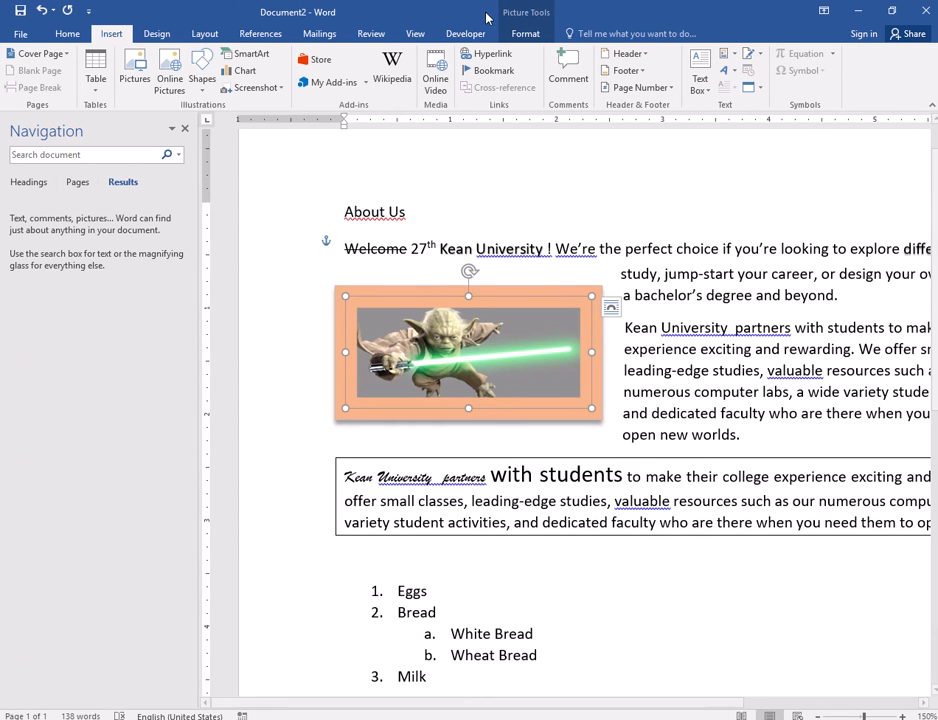
click(530, 38)
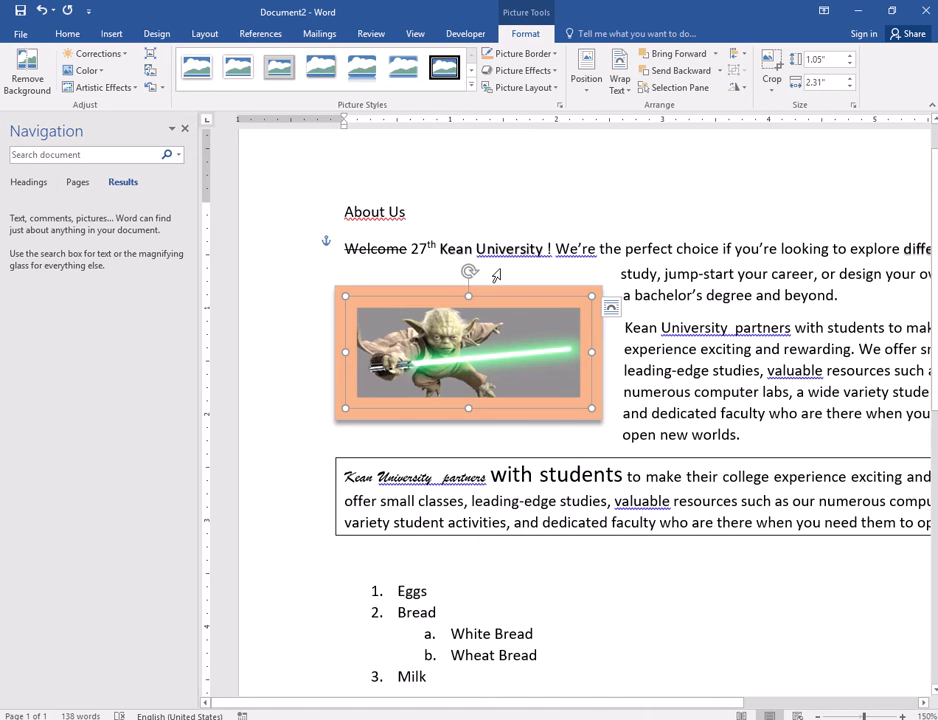
scroll(502, 394, down, 4)
click(372, 481)
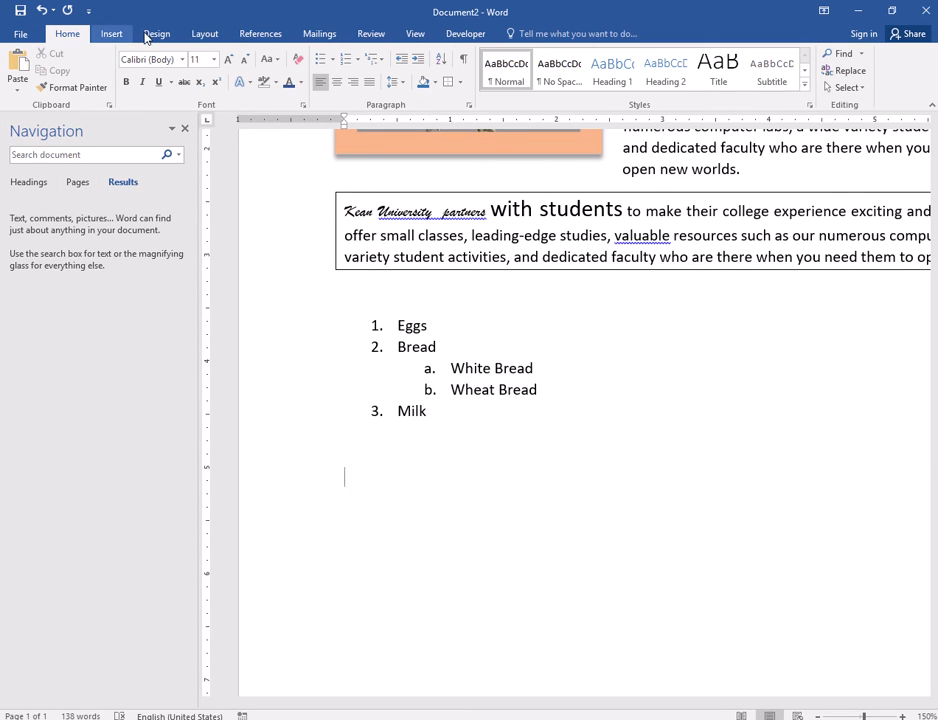
click(112, 35)
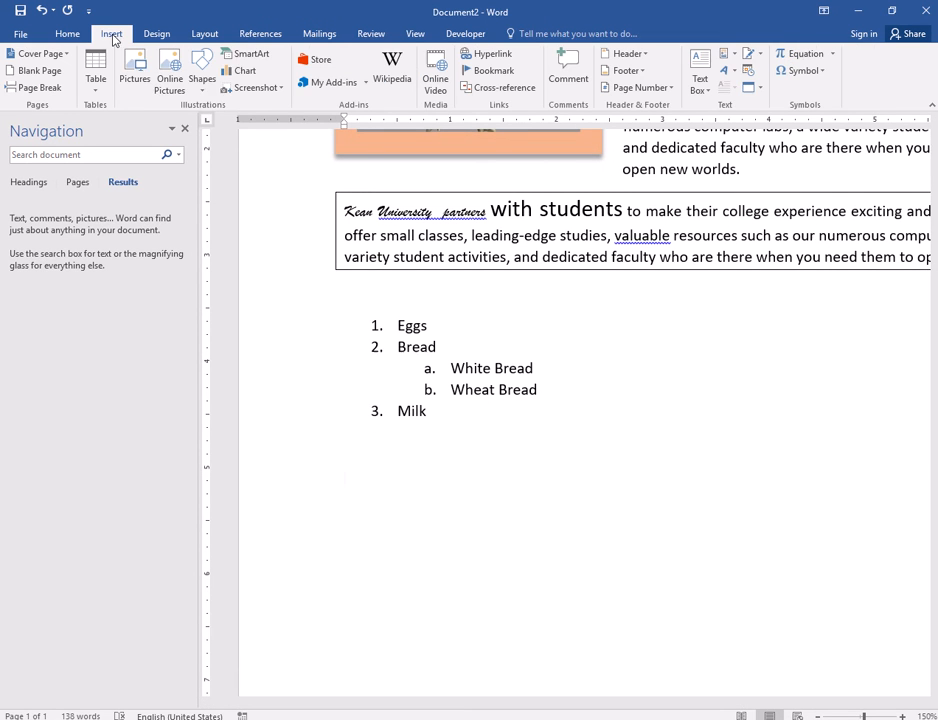
click(201, 88)
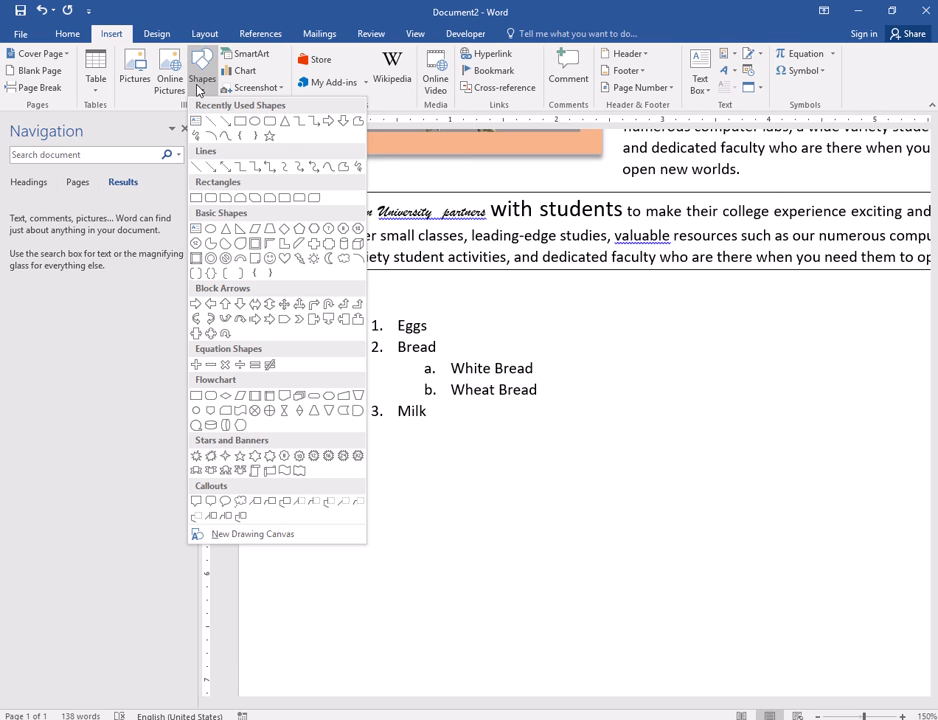
click(241, 123)
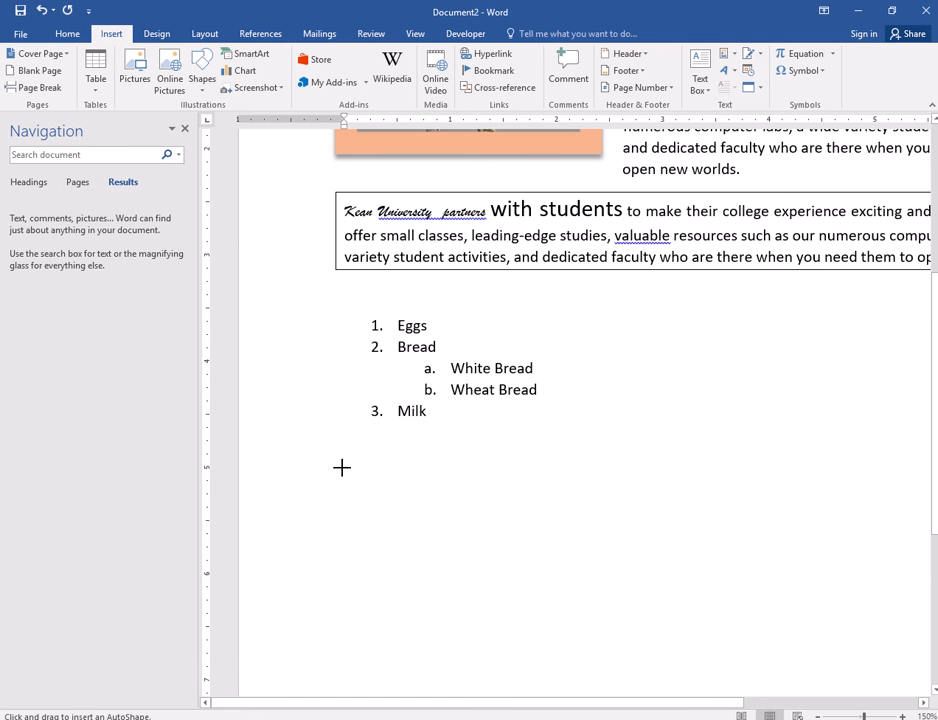
scroll(342, 467, down, 2)
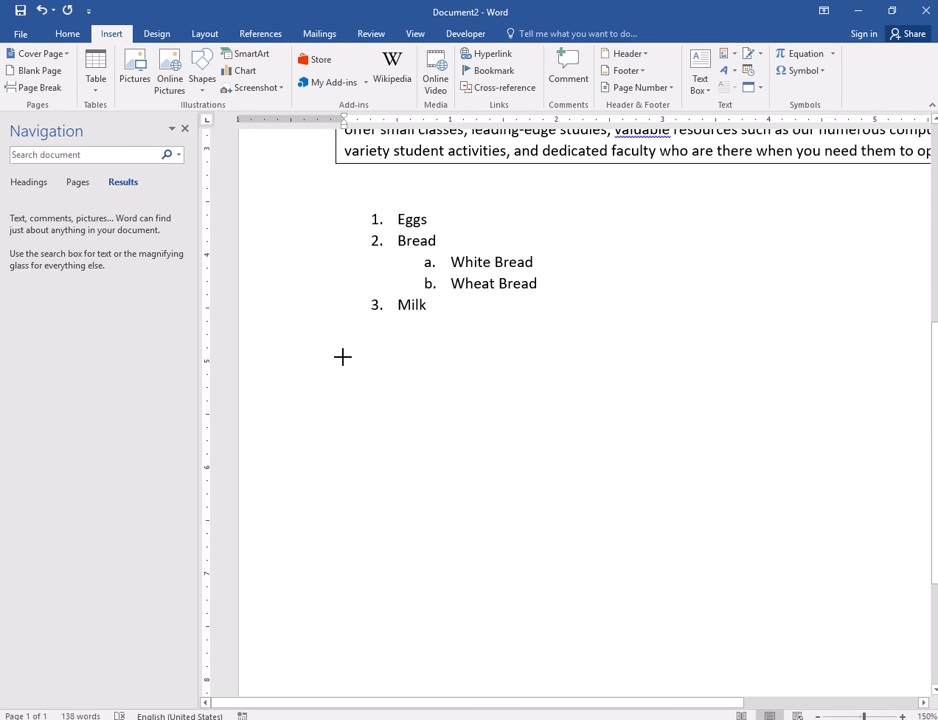
drag(343, 357, 409, 417)
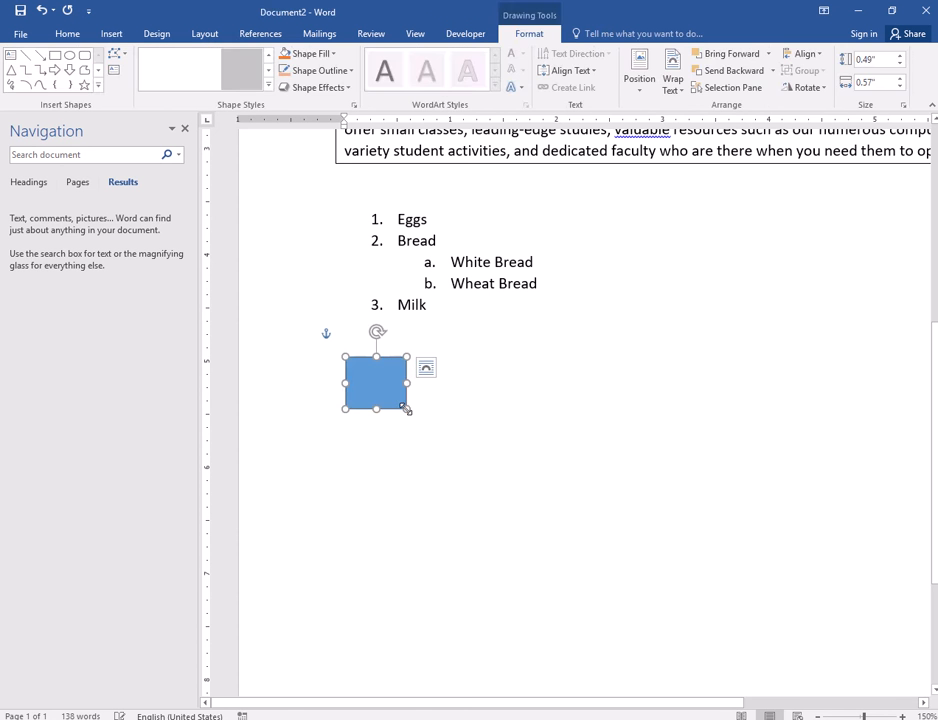
key(Delete)
- Draw a wide blue rectangle below the grocery list
click(110, 33)
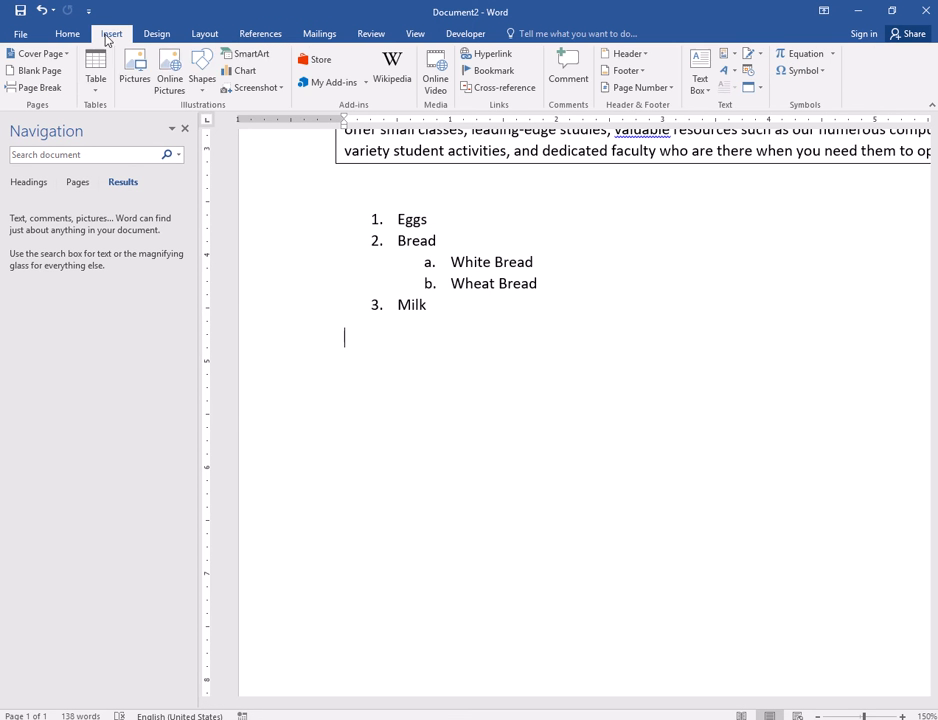
click(202, 76)
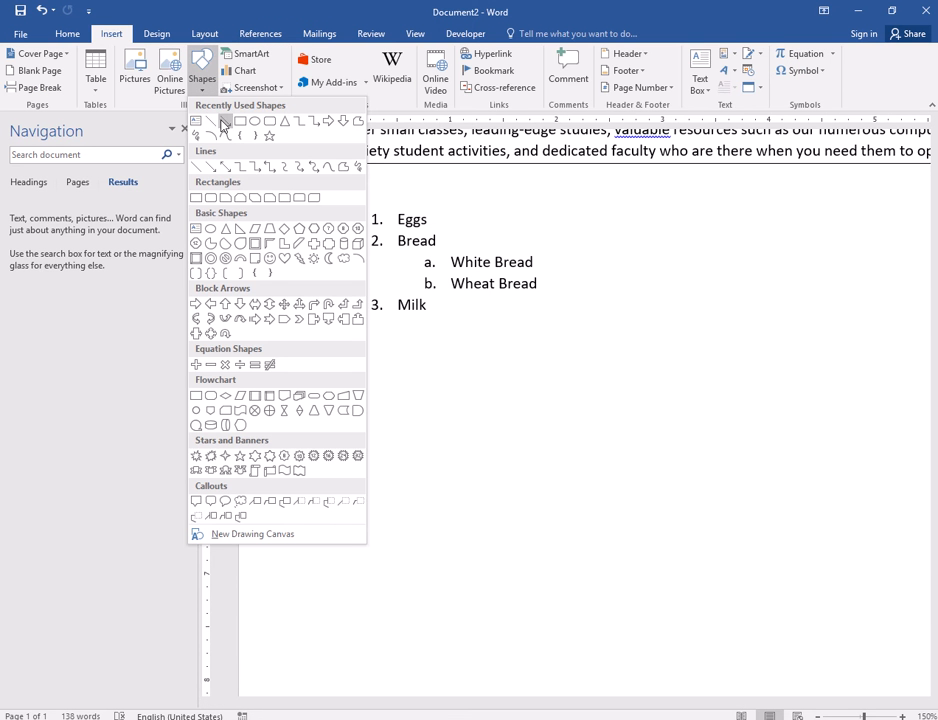
click(241, 122)
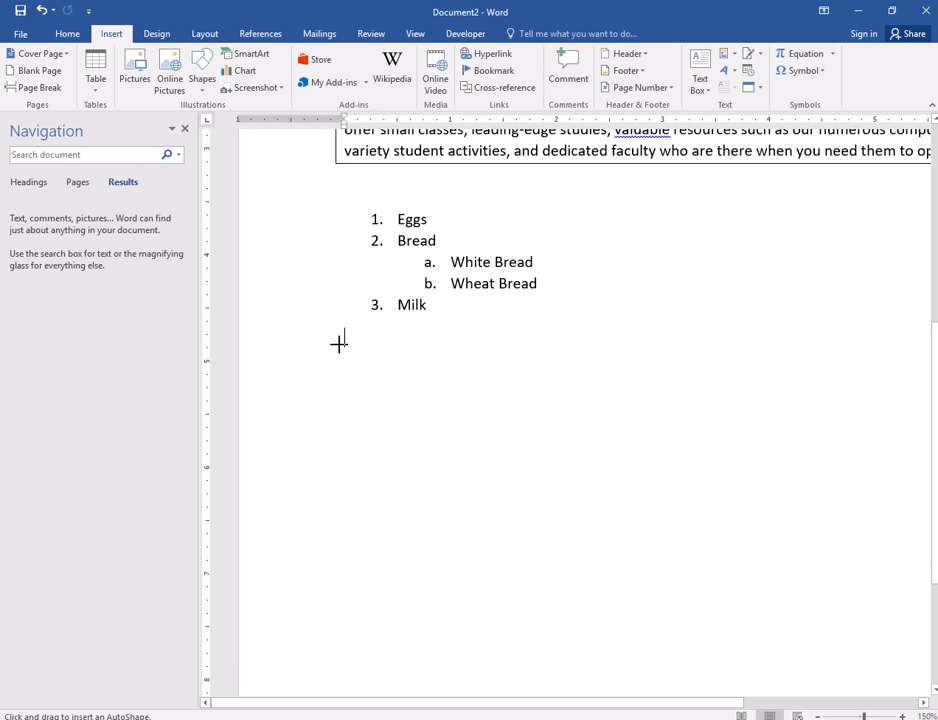
mouse_move(338, 341)
mouse_down()
mouse_move(400, 389)
mouse_move(515, 442)
mouse_move(756, 507)
mouse_move(845, 510)
mouse_move(849, 421)
mouse_up()
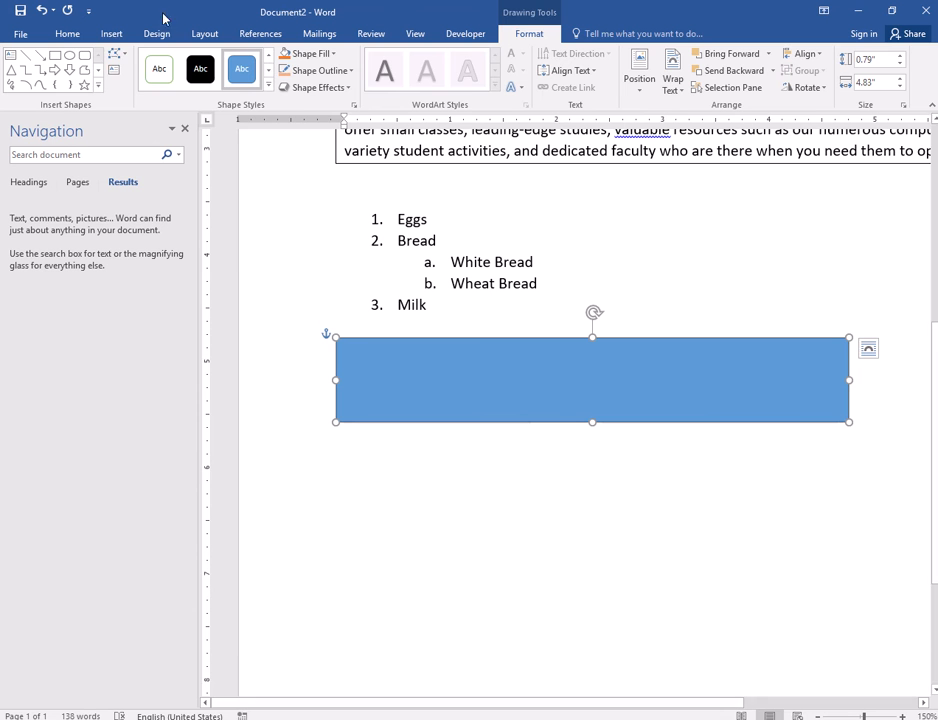
- Draw a shorter blue rectangle beneath the wide one
click(110, 34)
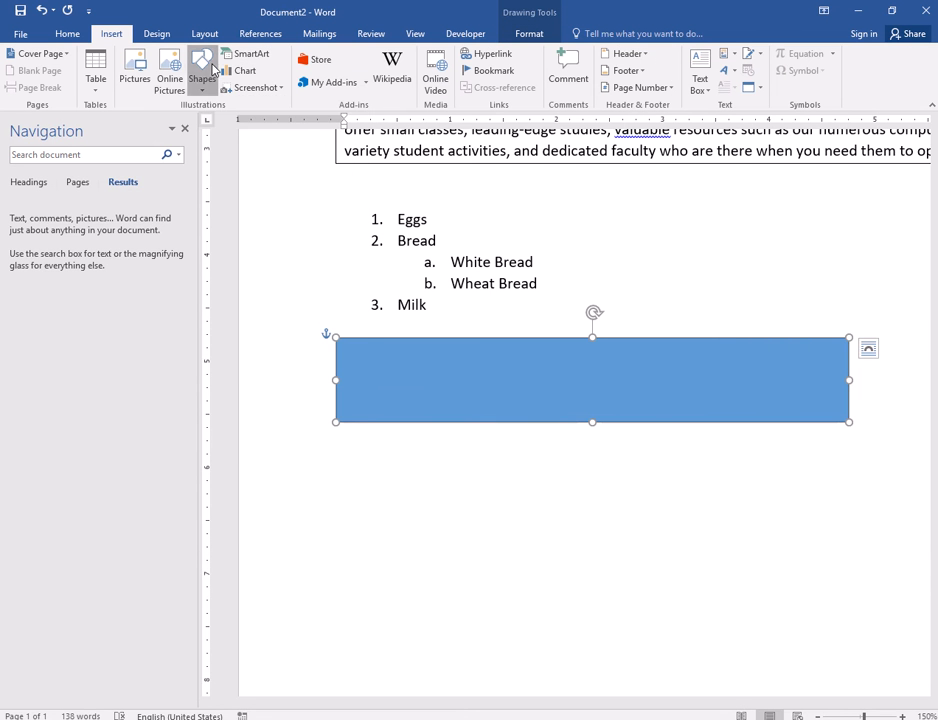
click(202, 70)
click(240, 122)
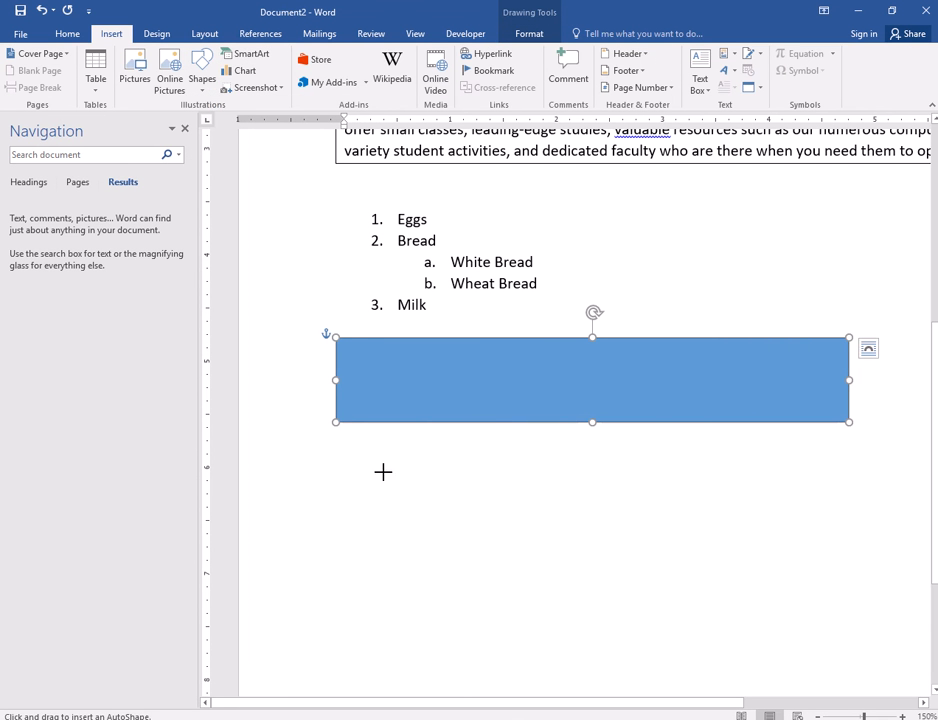
drag(335, 445, 649, 523)
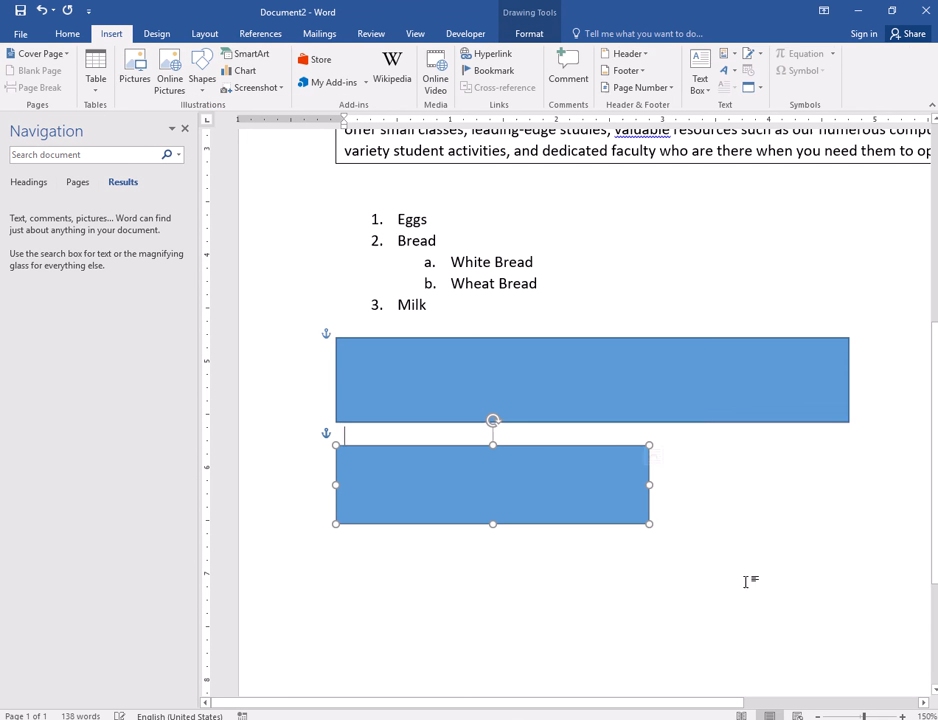
- Pick the Rectangle shape once more for another drawing
click(108, 34)
click(202, 66)
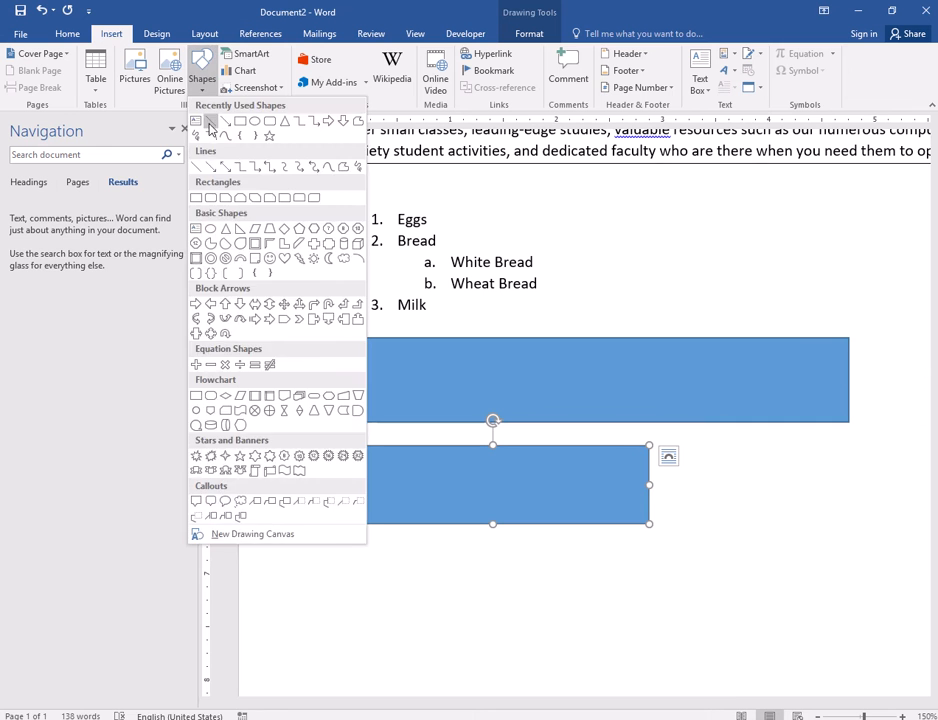
click(240, 121)
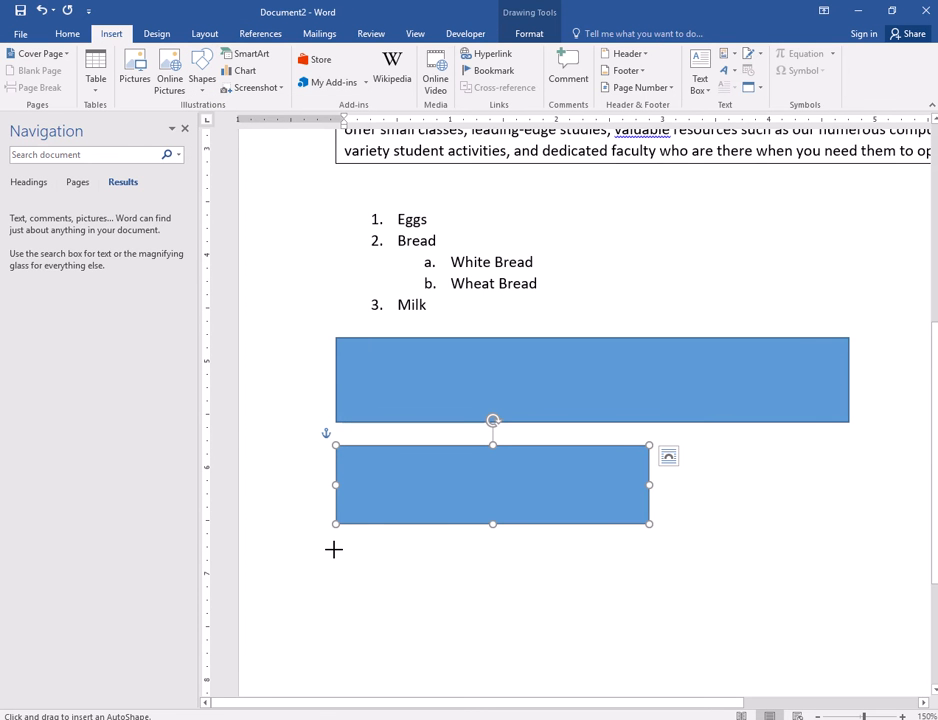
scroll(333, 549, down, 2)
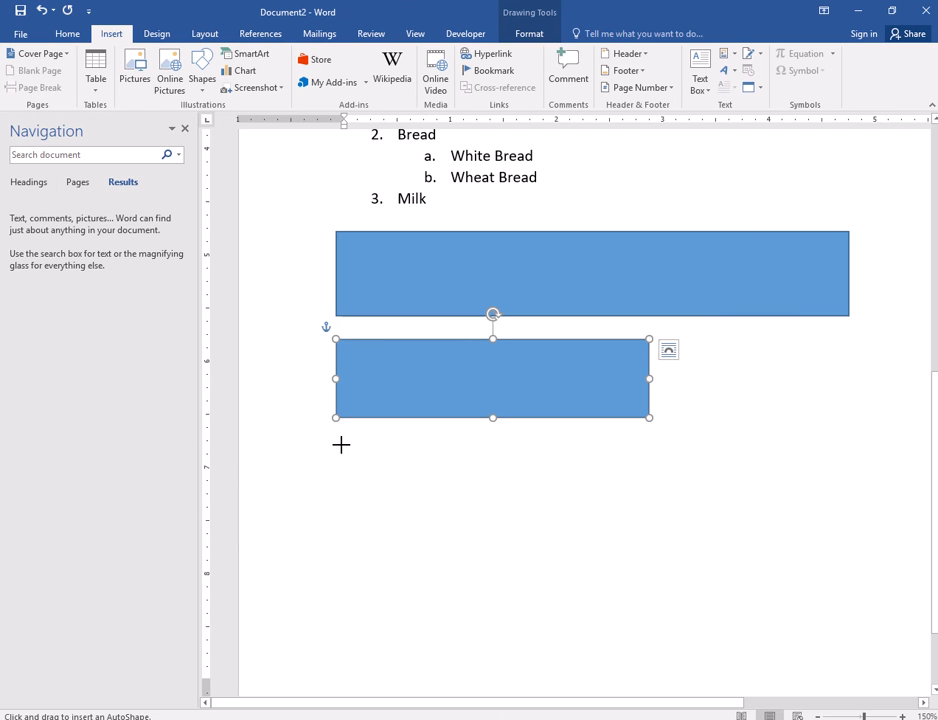
- Draw two blue squares side by side below the shorter rectangle
drag(341, 445, 462, 579)
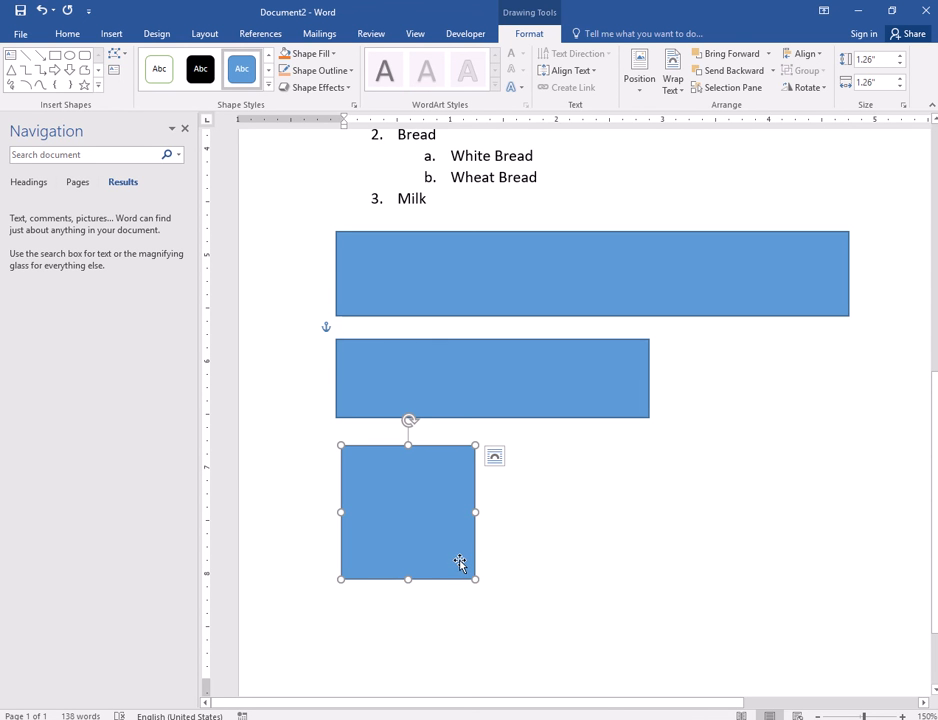
click(530, 526)
click(398, 484)
click(111, 33)
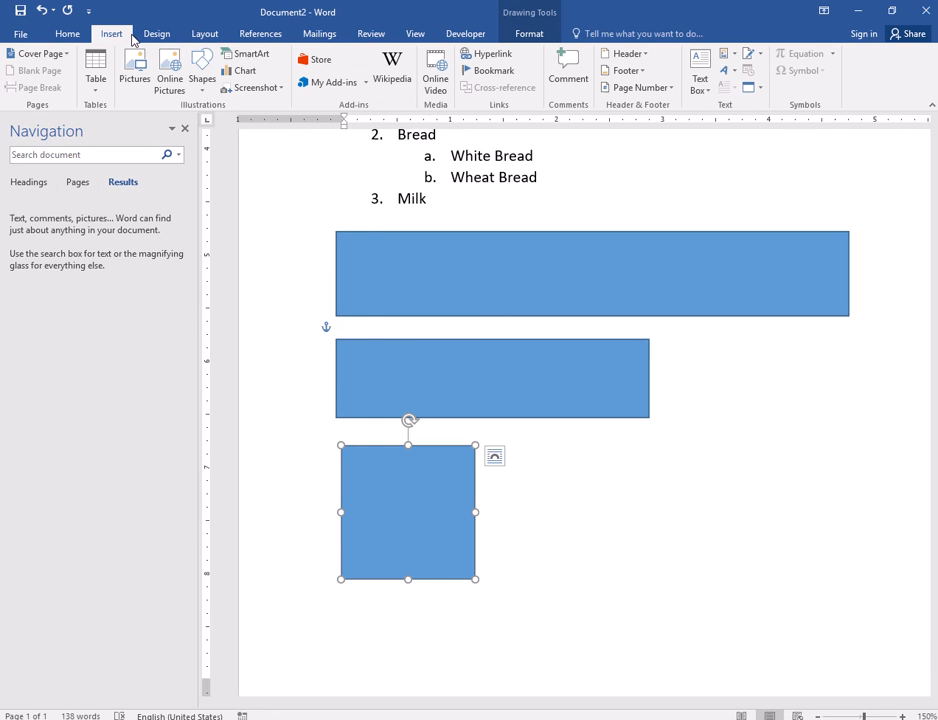
click(210, 88)
click(203, 120)
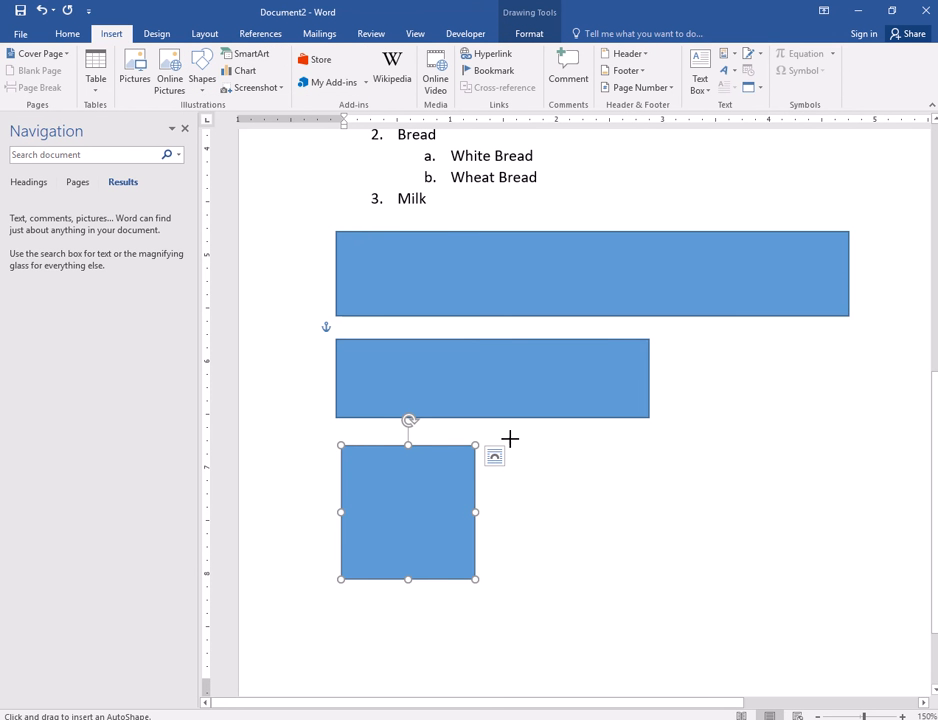
drag(523, 445, 628, 578)
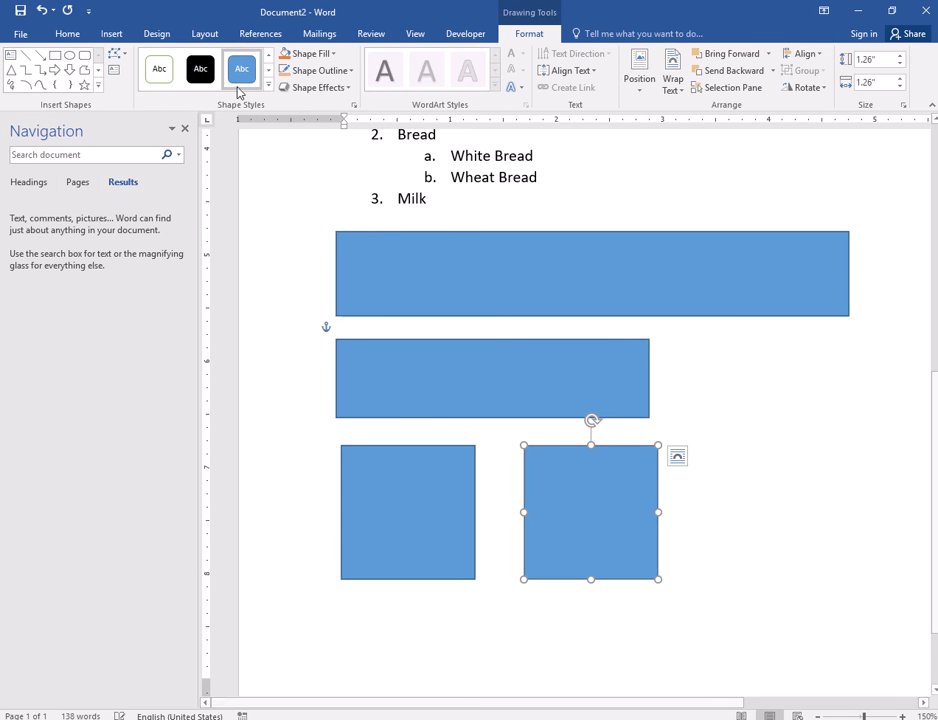
- Draw a blue circle with the Oval shape to the right of the squares
click(111, 33)
click(202, 75)
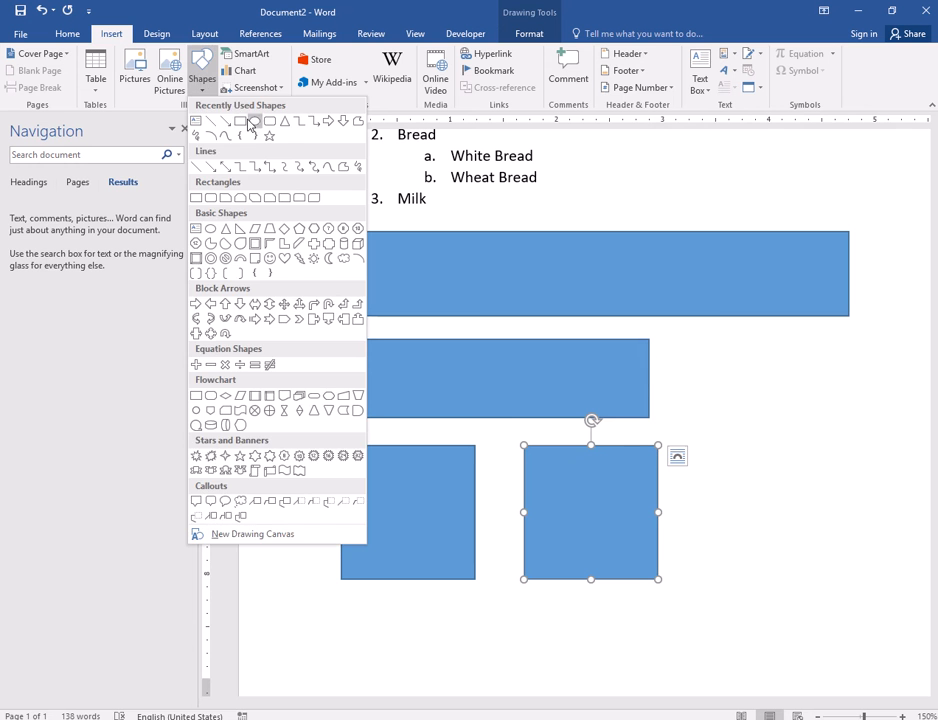
click(256, 121)
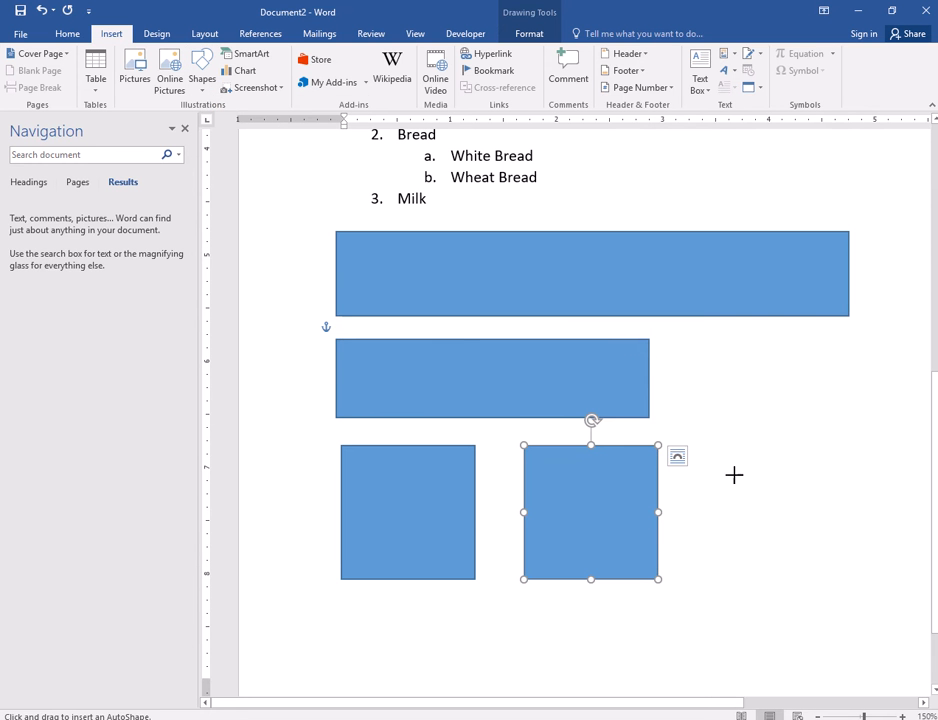
drag(709, 456, 855, 600)
scroll(676, 597, down, 2)
- Delete the wide top rectangle
click(607, 544)
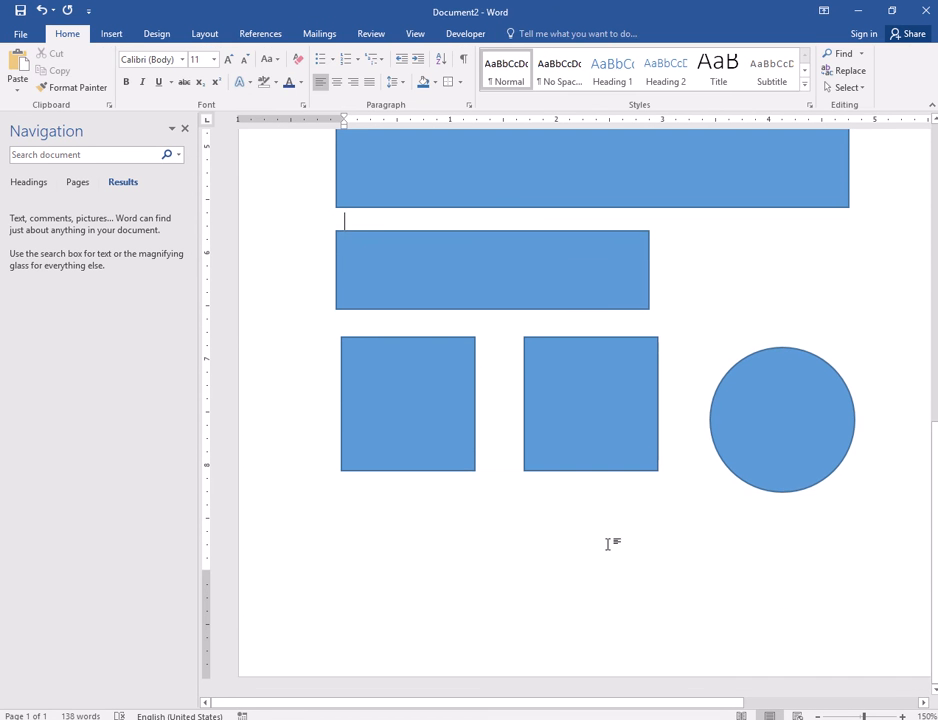
scroll(410, 511, up, 2)
scroll(410, 511, up, 1)
click(415, 330)
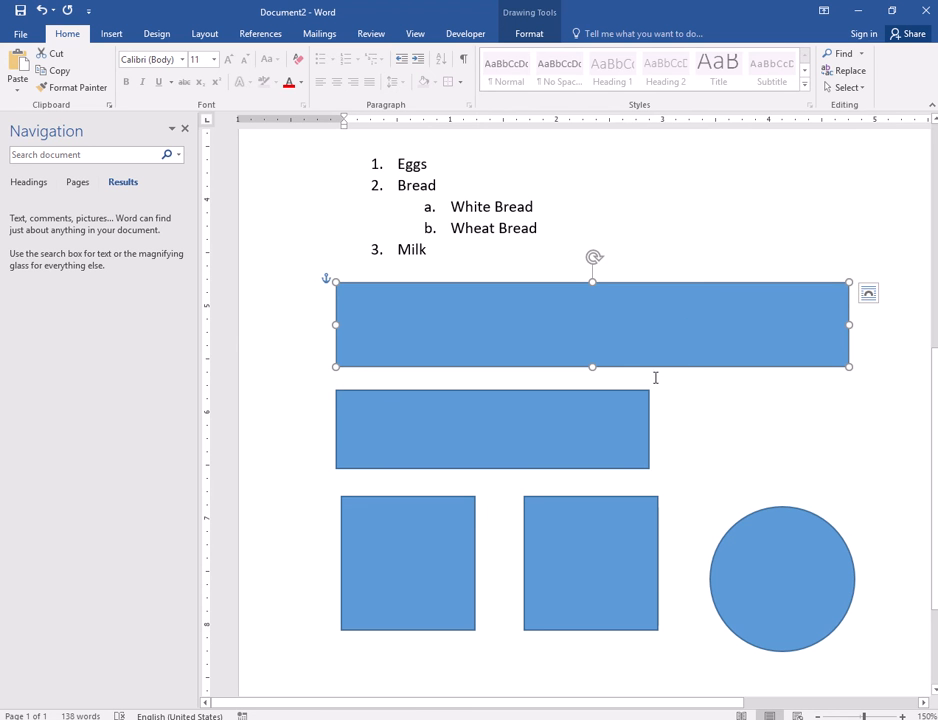
key(Delete)
- Move the shorter rectangle up under 'Milk', the squares beneath it, and the circle beside them
click(437, 422)
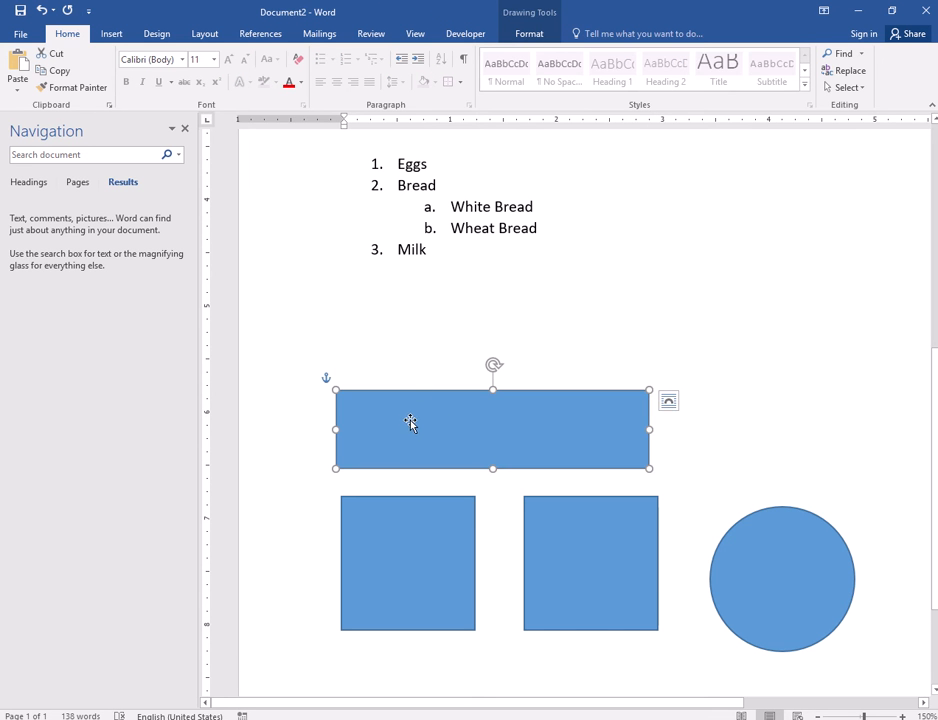
drag(410, 422, 412, 314)
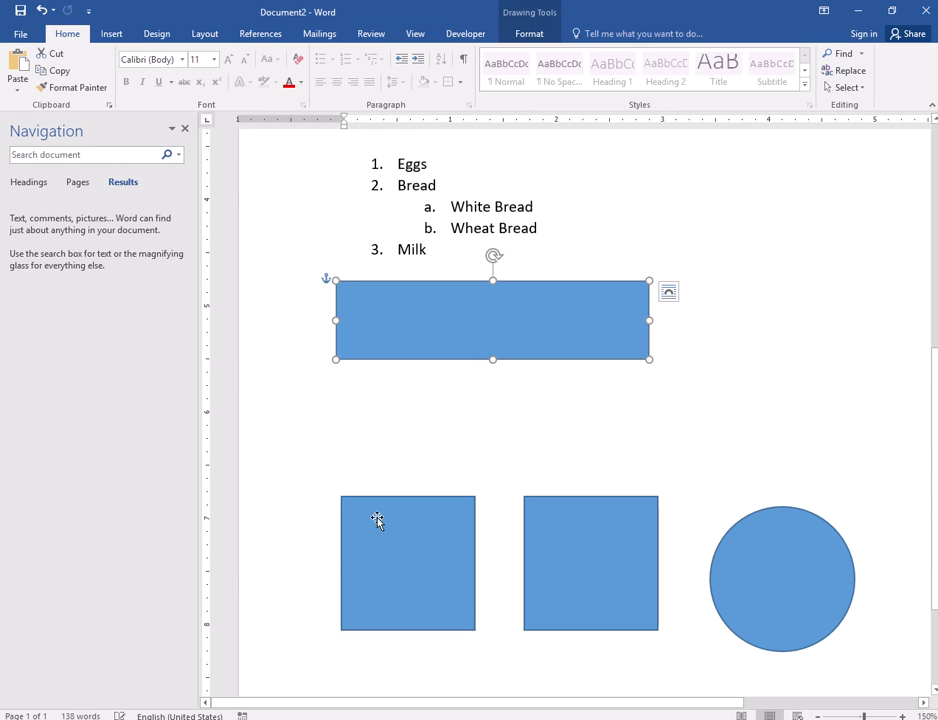
drag(378, 580, 372, 451)
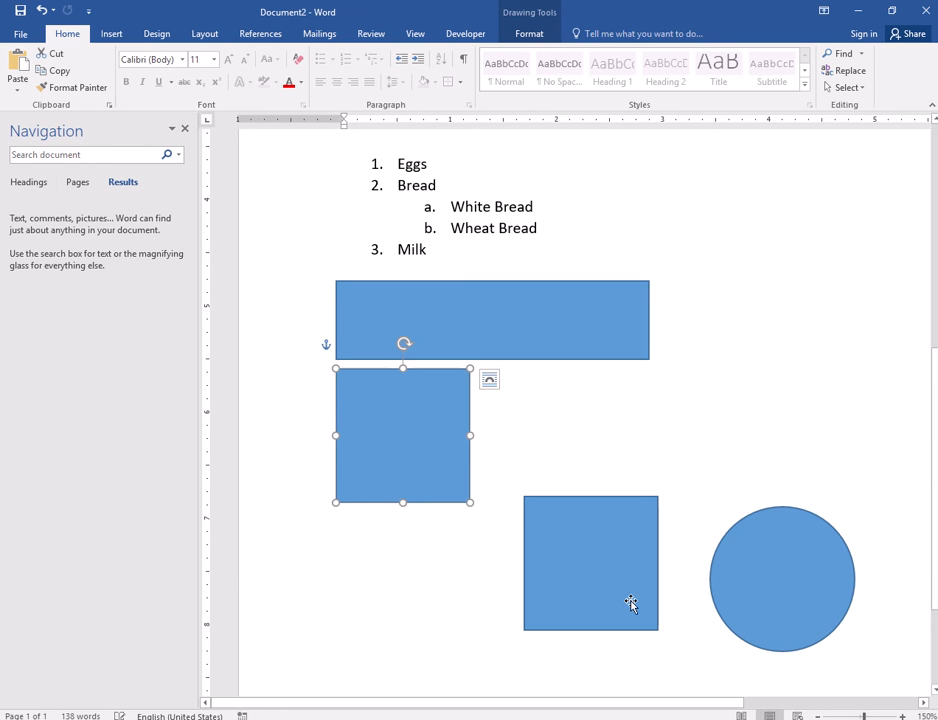
drag(631, 603, 622, 471)
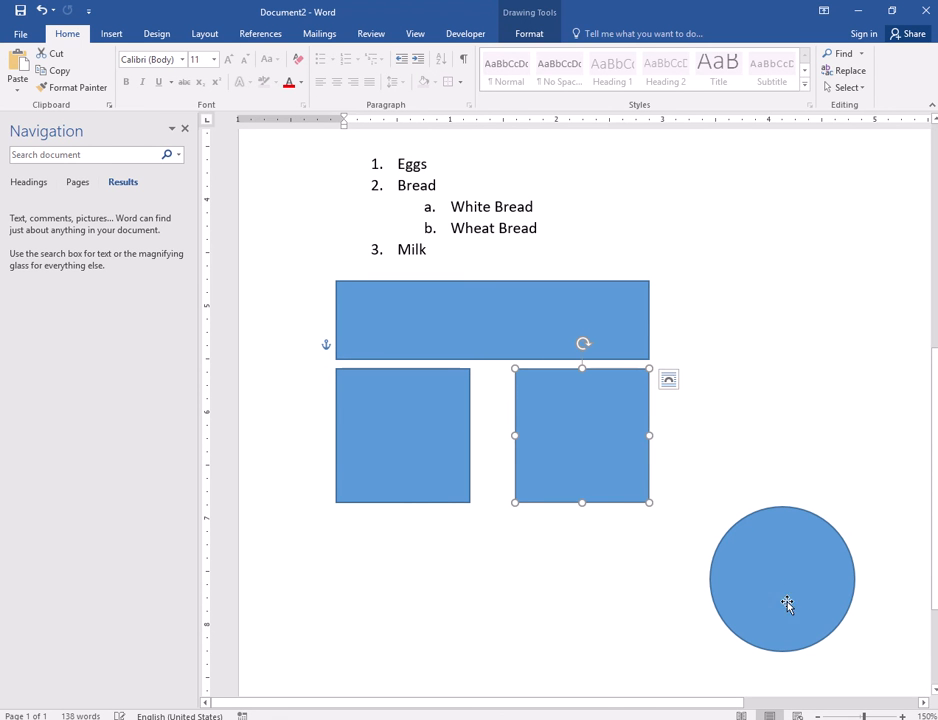
mouse_move(787, 604)
mouse_down()
mouse_move(745, 381)
mouse_move(741, 404)
mouse_up()
click(572, 567)
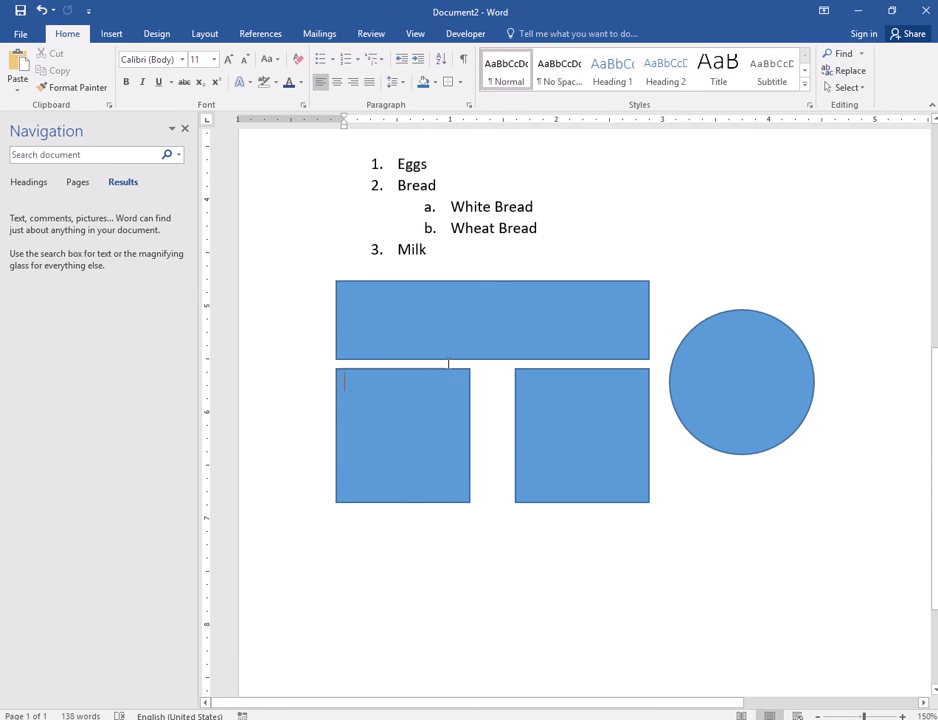
click(417, 329)
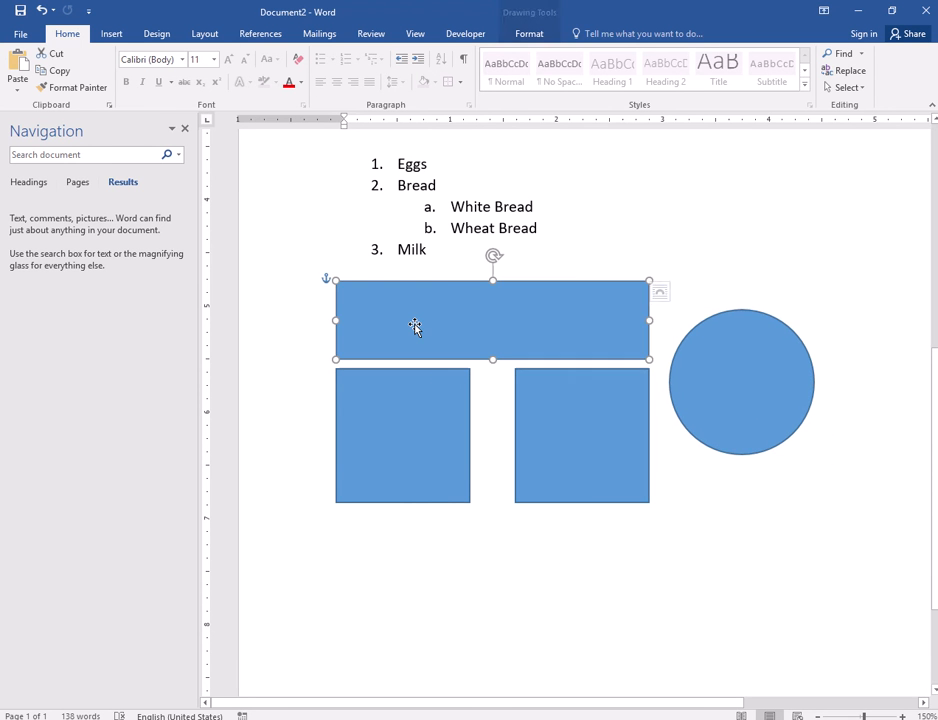
- Browse the preset shape styles and fill the rectangle dark green
click(529, 36)
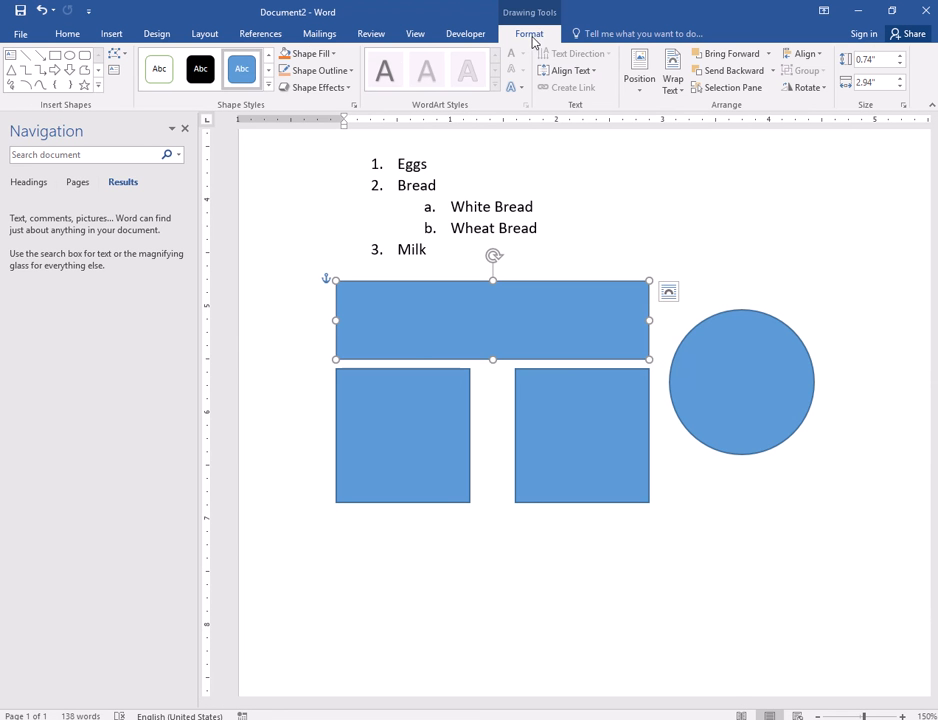
click(268, 72)
click(268, 72)
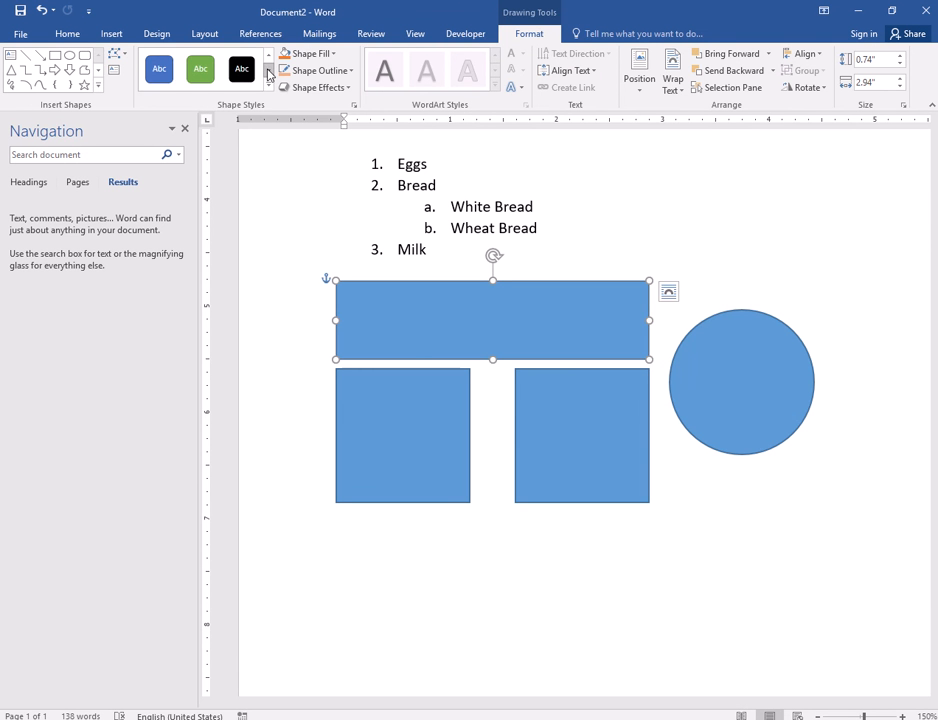
click(268, 72)
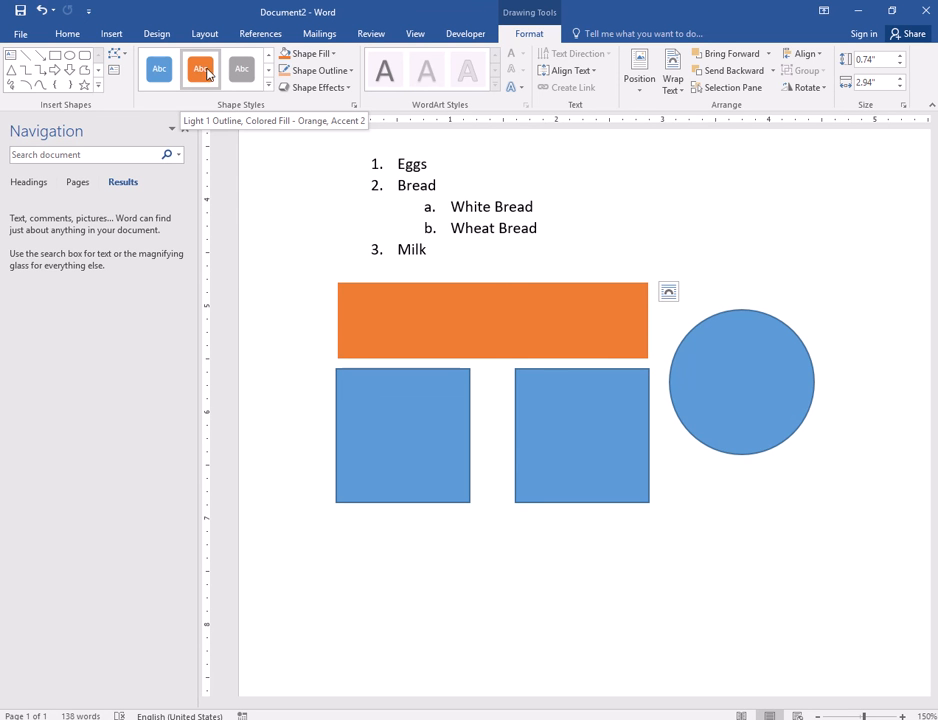
click(333, 54)
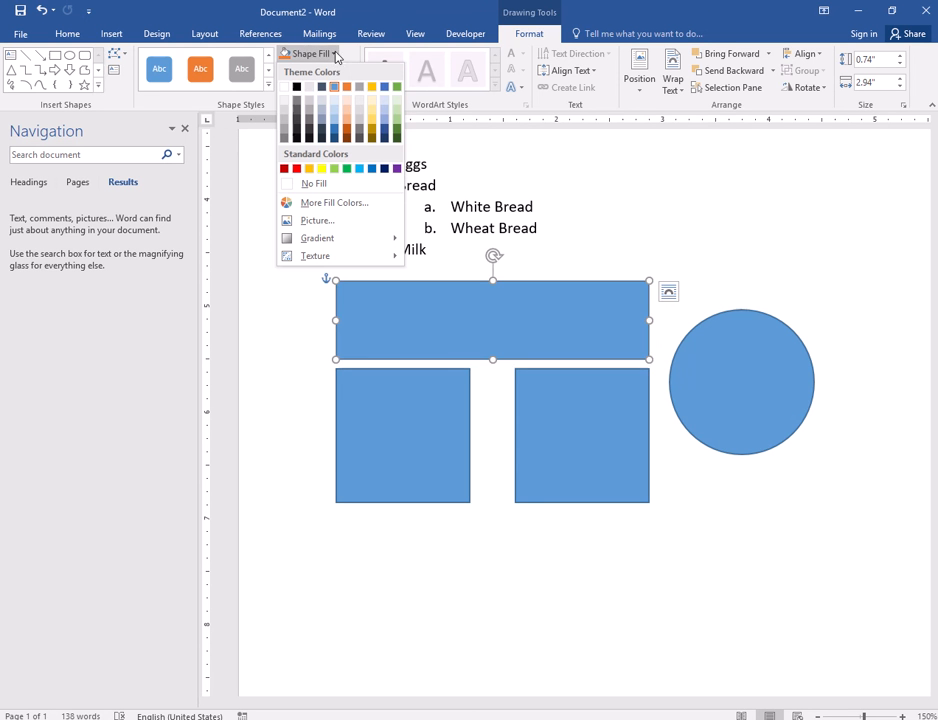
click(397, 128)
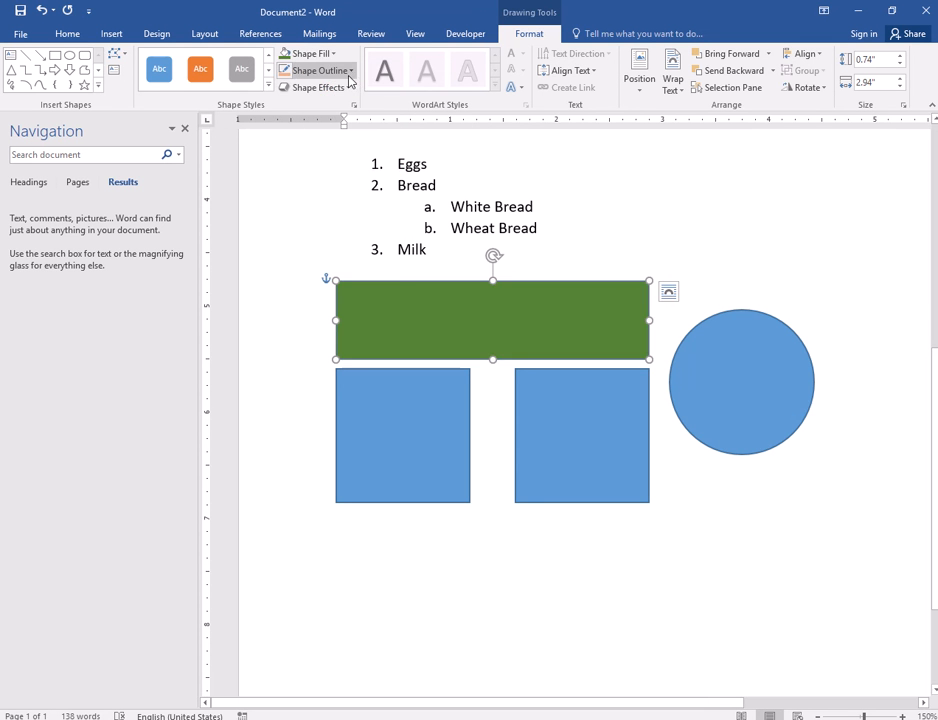
- Give the rectangle an orange outline 6 pt thick
click(349, 72)
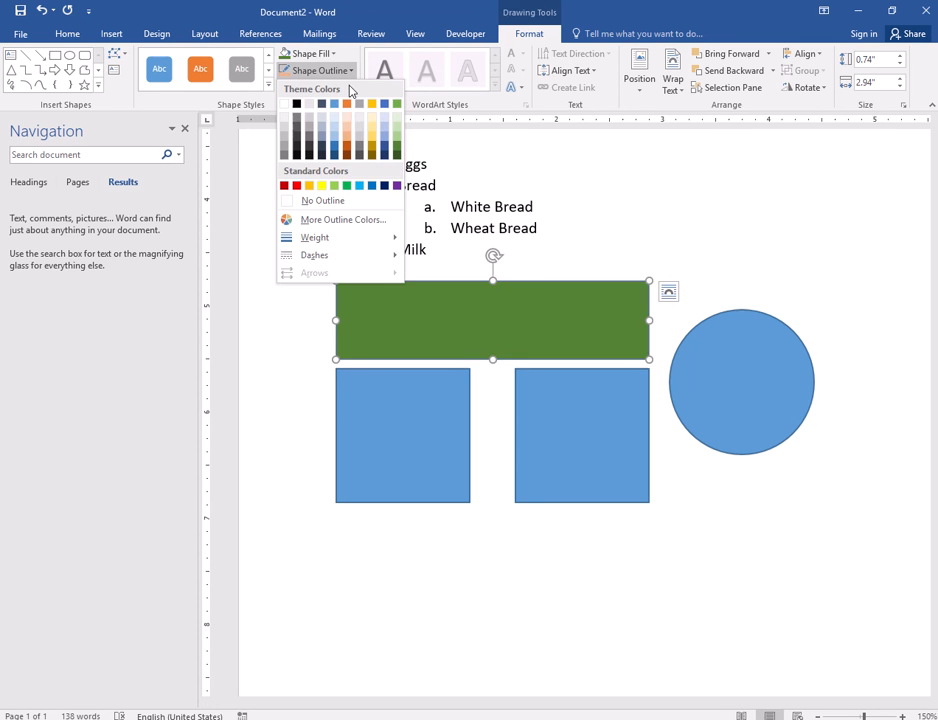
click(351, 148)
click(349, 71)
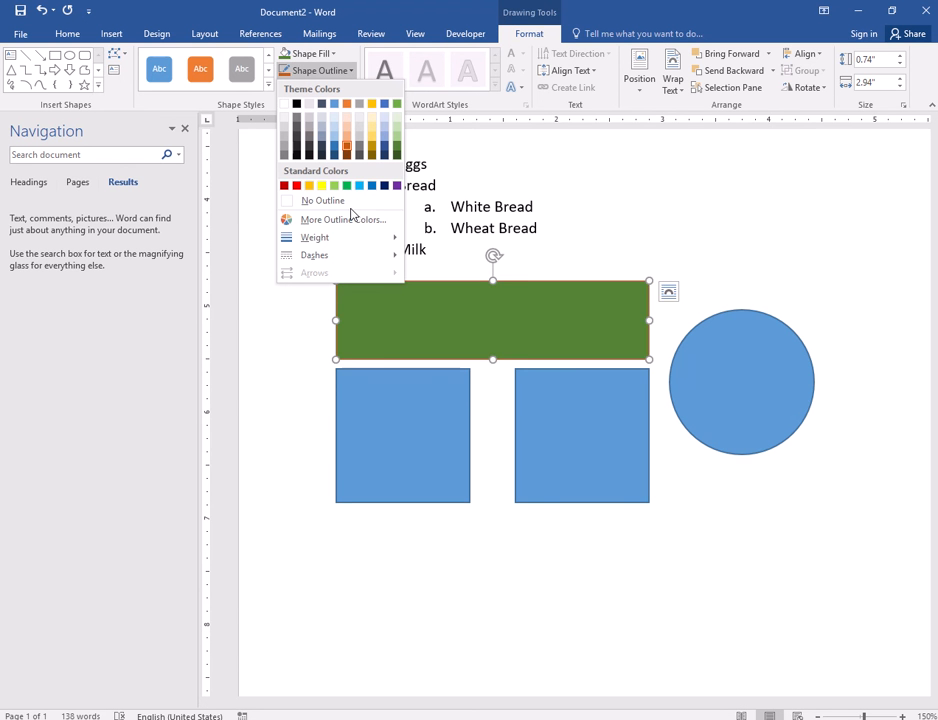
mouse_move(398, 241)
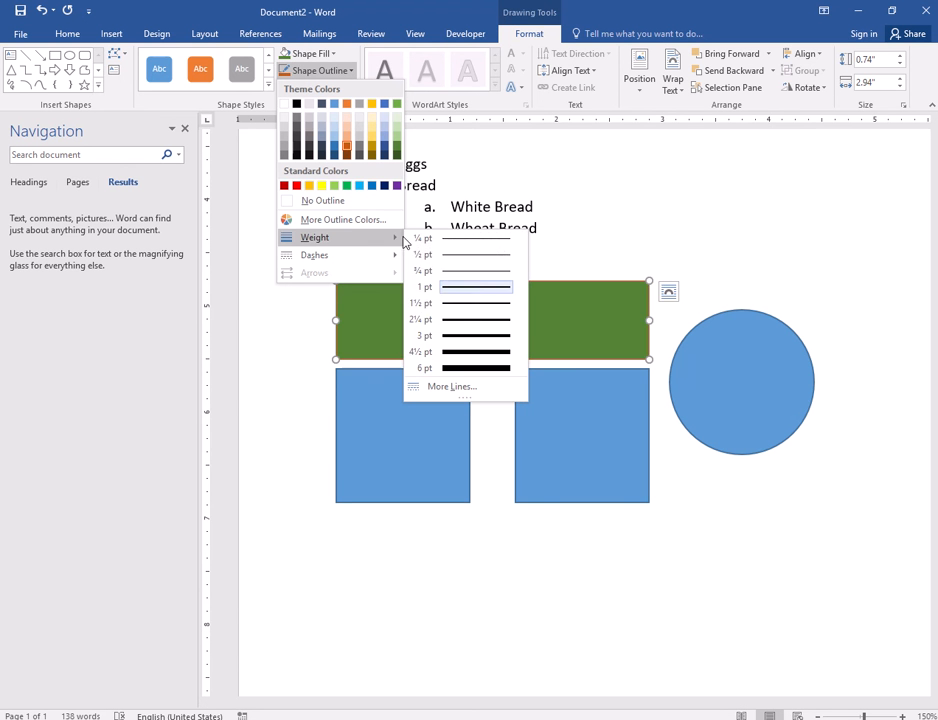
click(498, 374)
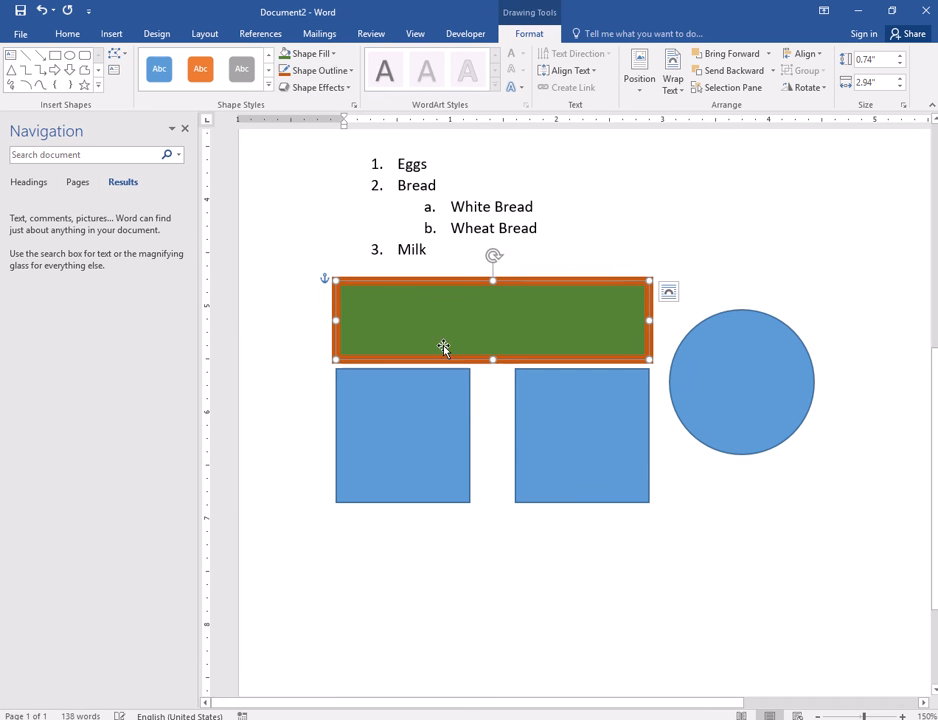
- Make the orange outline dashed, settling on a shorter dash style
click(341, 73)
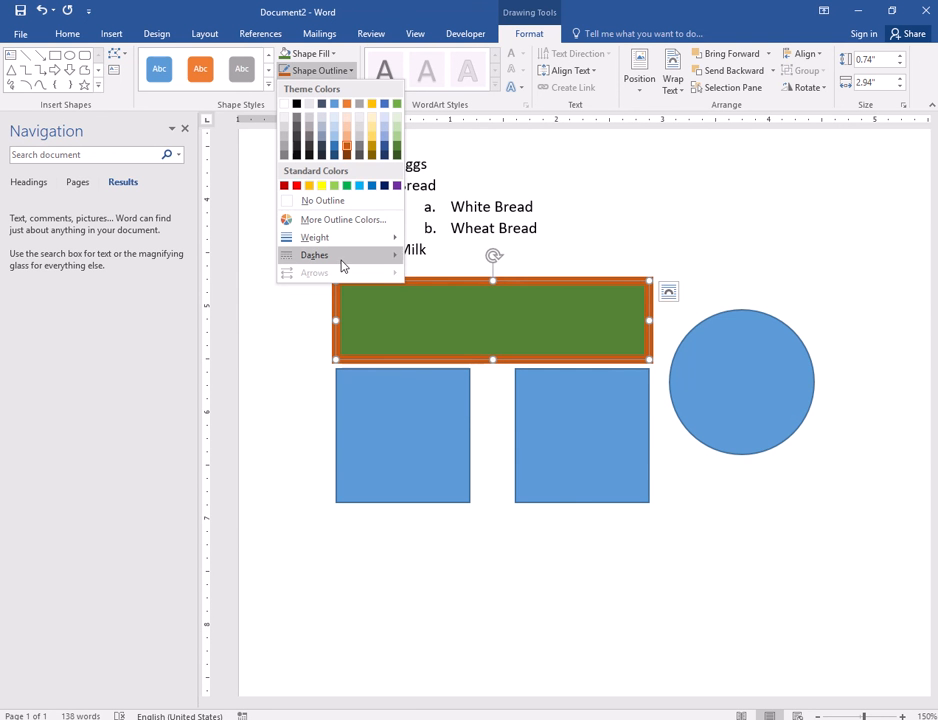
mouse_move(342, 265)
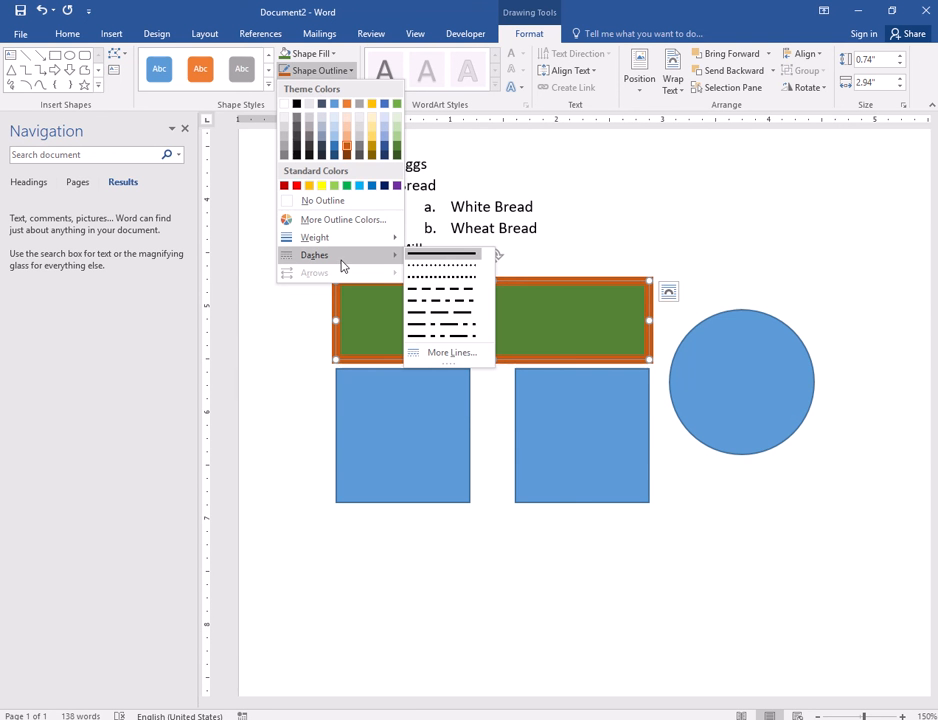
click(462, 320)
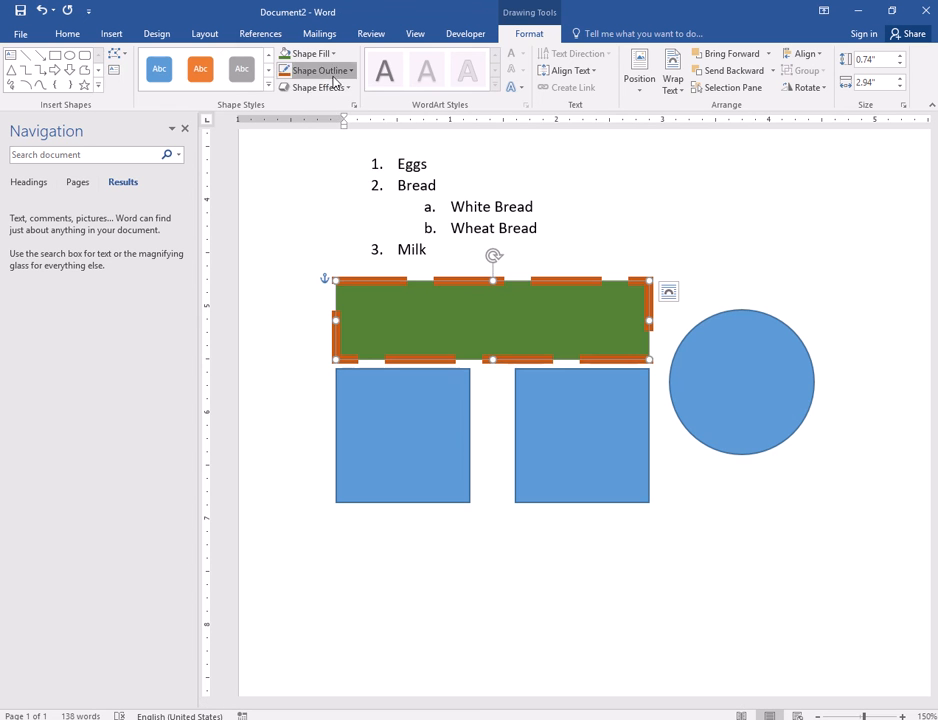
click(300, 71)
mouse_move(342, 265)
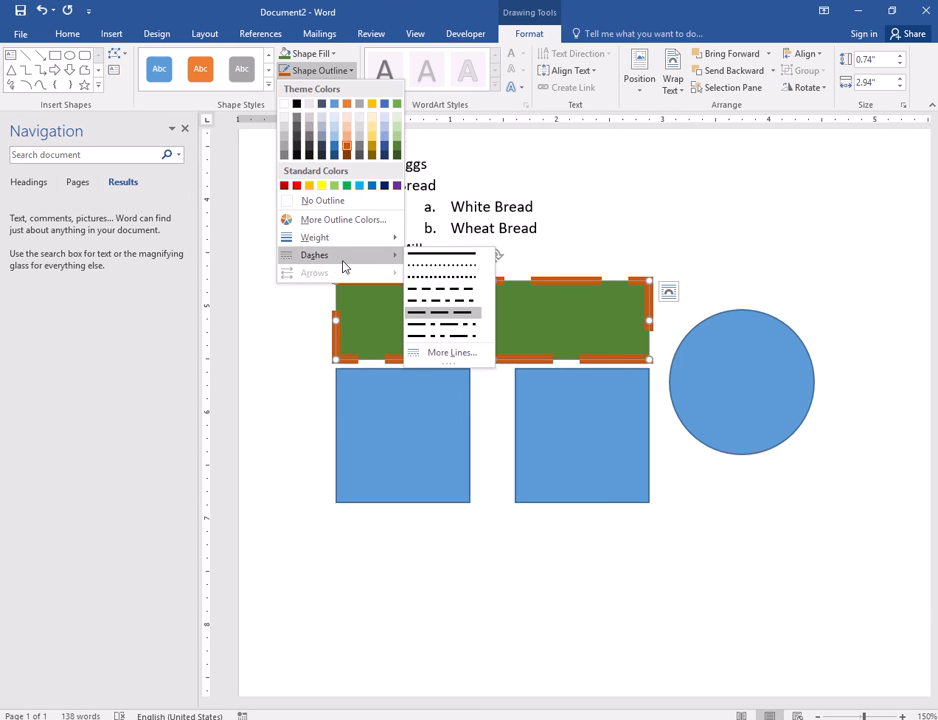
click(458, 283)
- Set the dashed outline to a thin weight
click(322, 70)
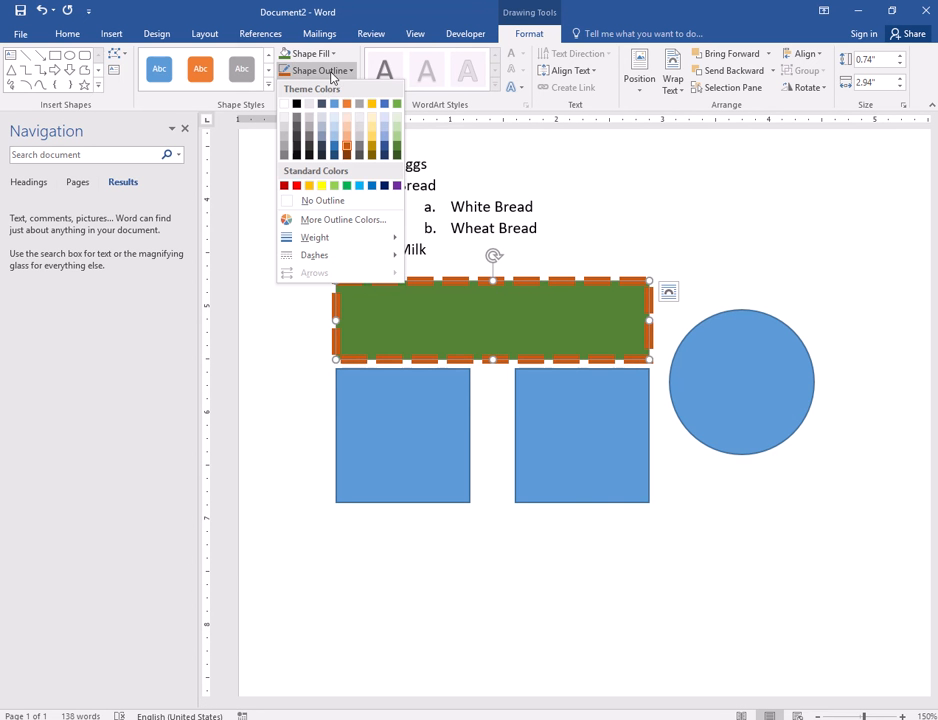
mouse_move(325, 240)
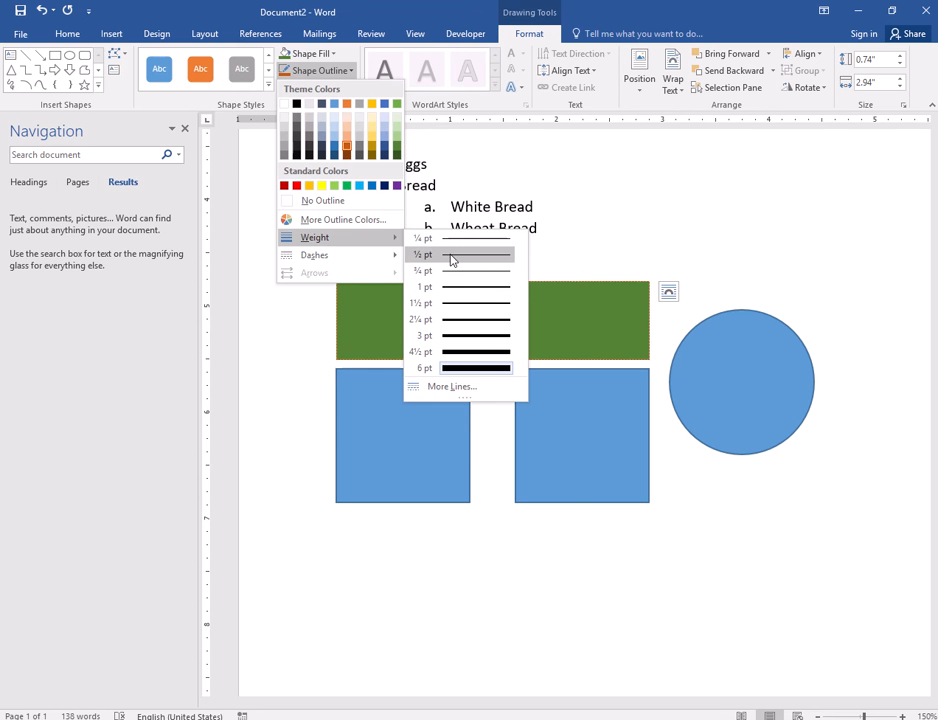
click(451, 288)
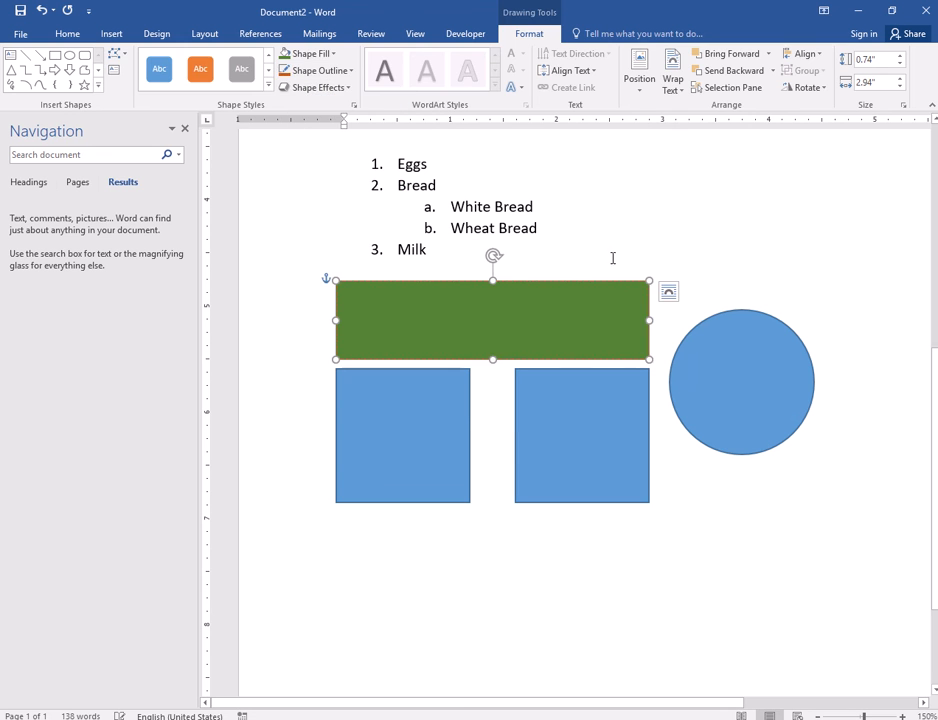
click(603, 221)
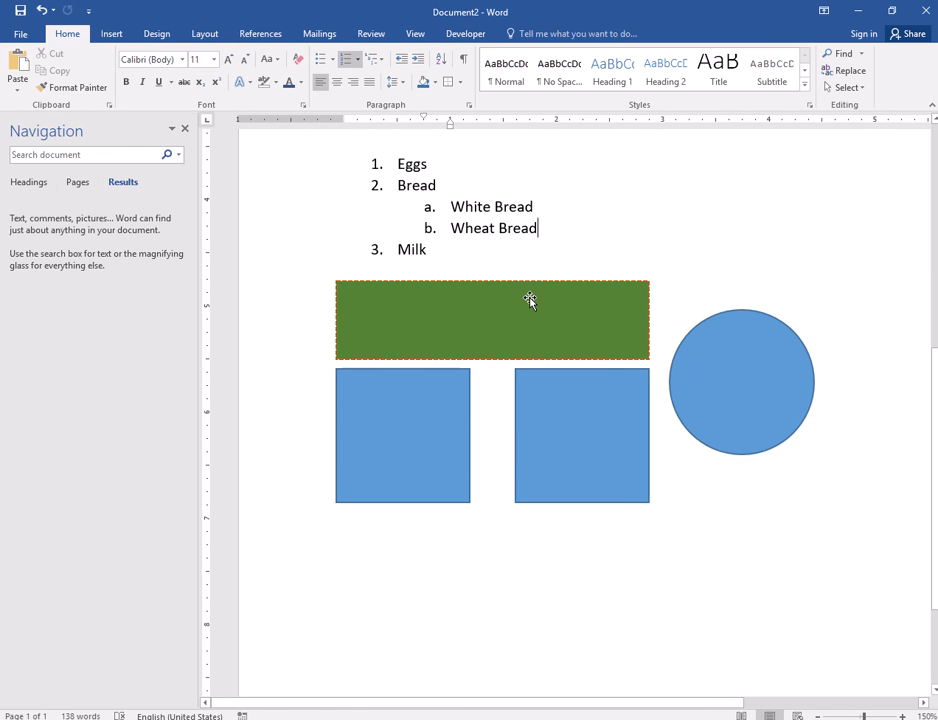
- Apply a preset shape effect to the green rectangle
click(530, 300)
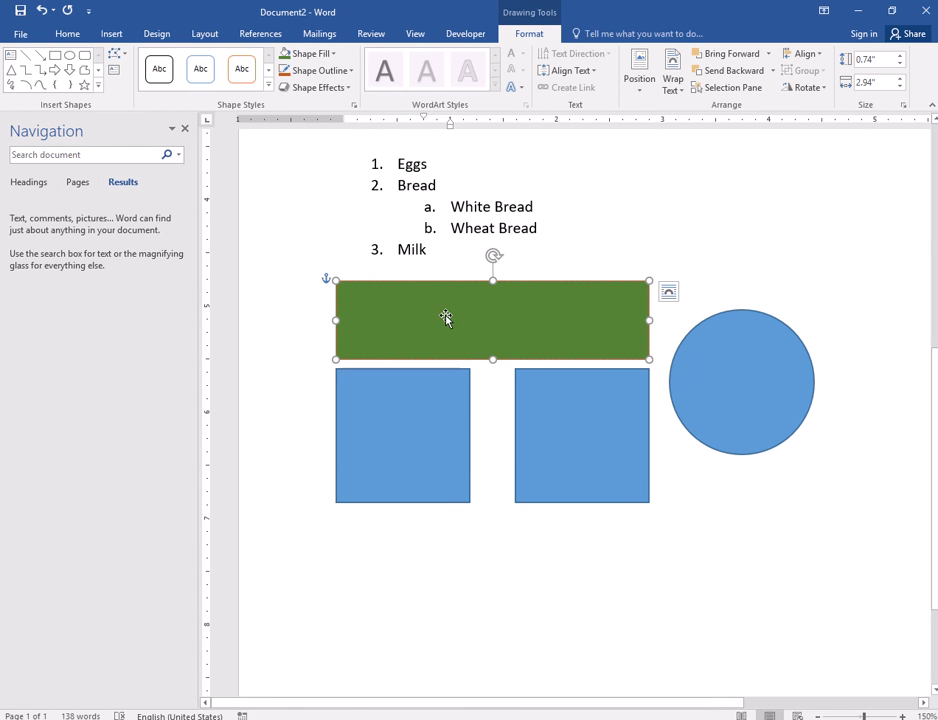
click(345, 88)
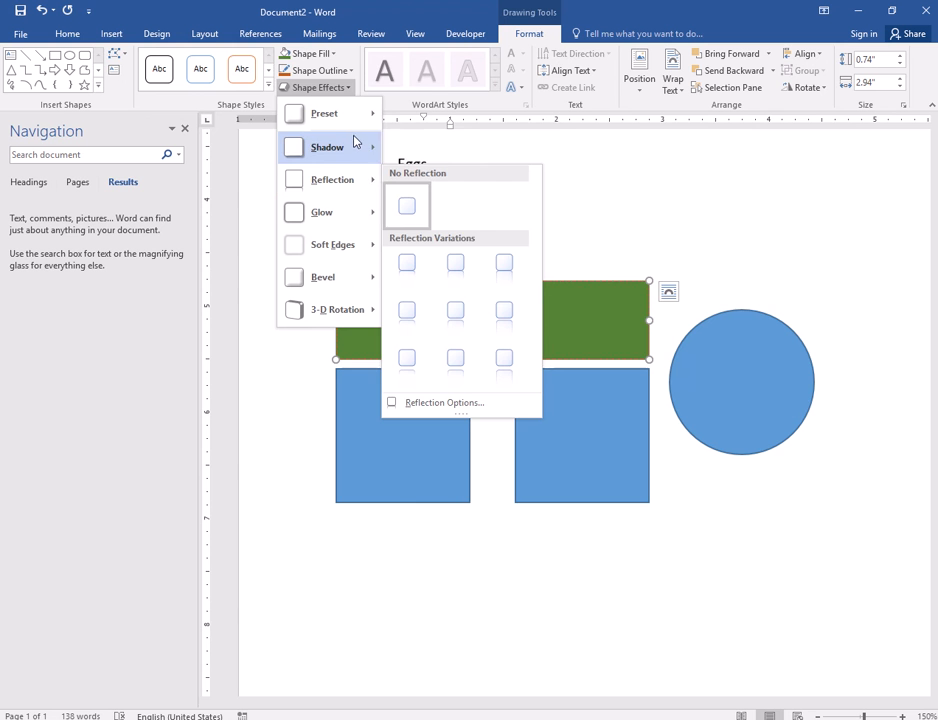
mouse_move(355, 140)
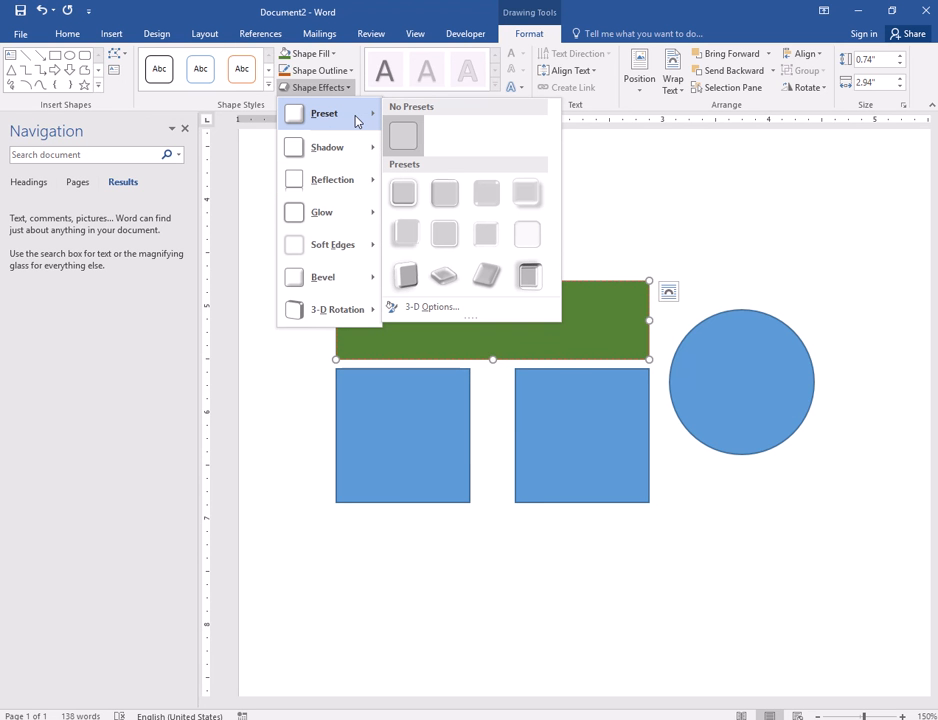
click(413, 203)
click(693, 247)
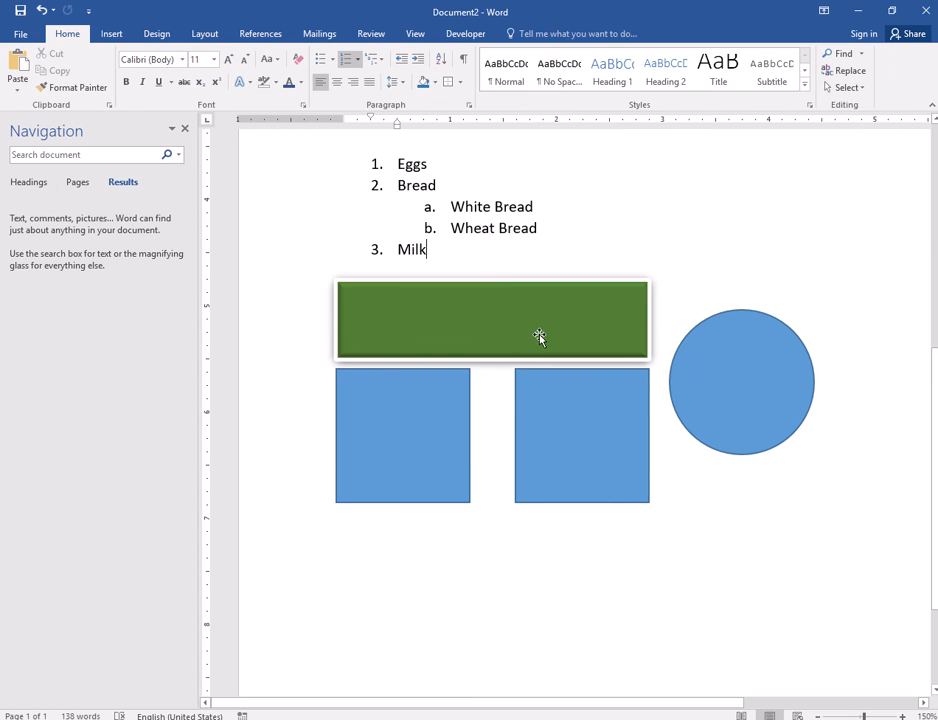
- Set the green rectangle's outline weight to 4½ pt
click(538, 335)
click(351, 72)
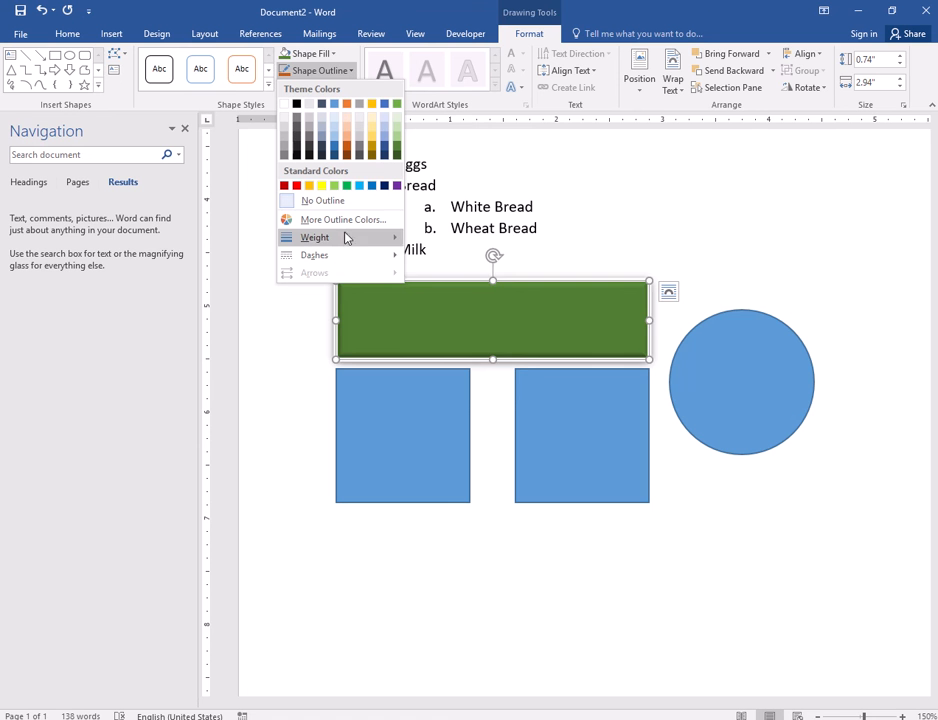
mouse_move(345, 237)
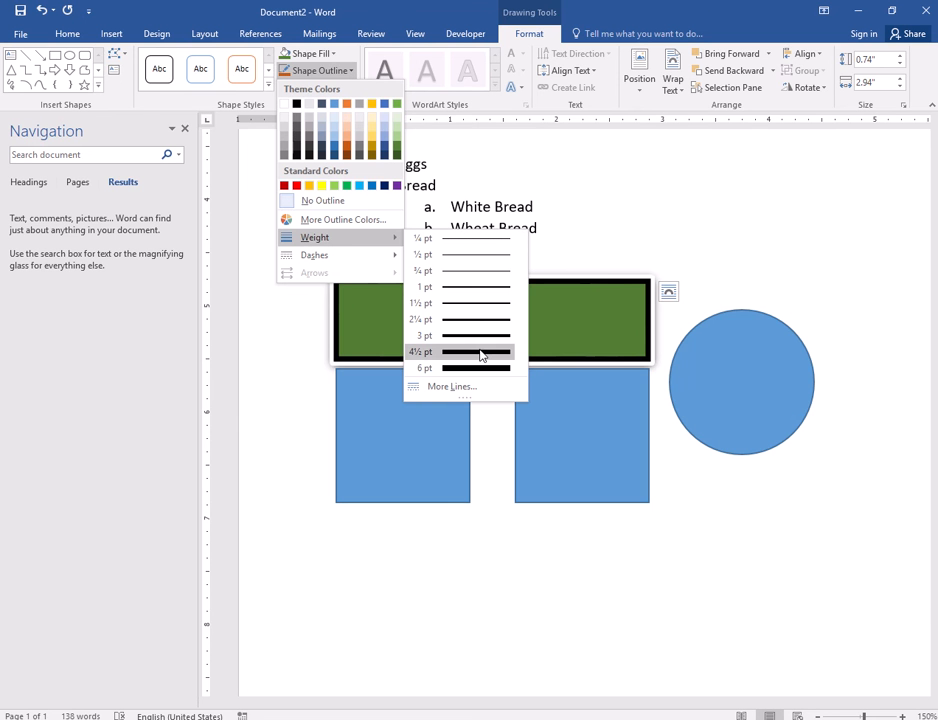
click(481, 352)
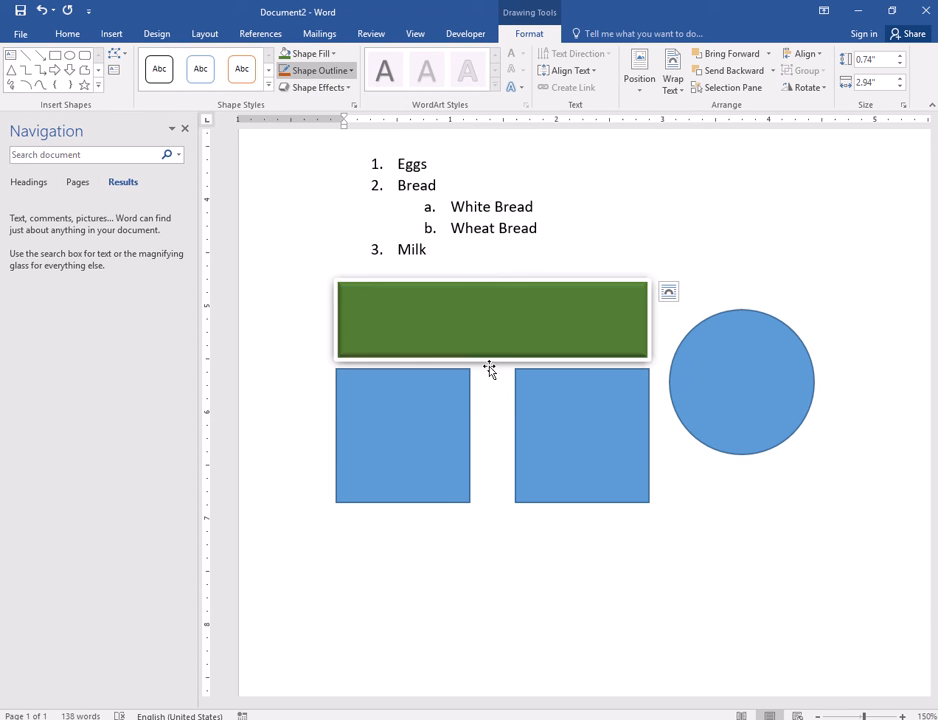
click(765, 211)
- Lower the two blue squares and line them up side by side
click(515, 300)
drag(429, 410, 415, 491)
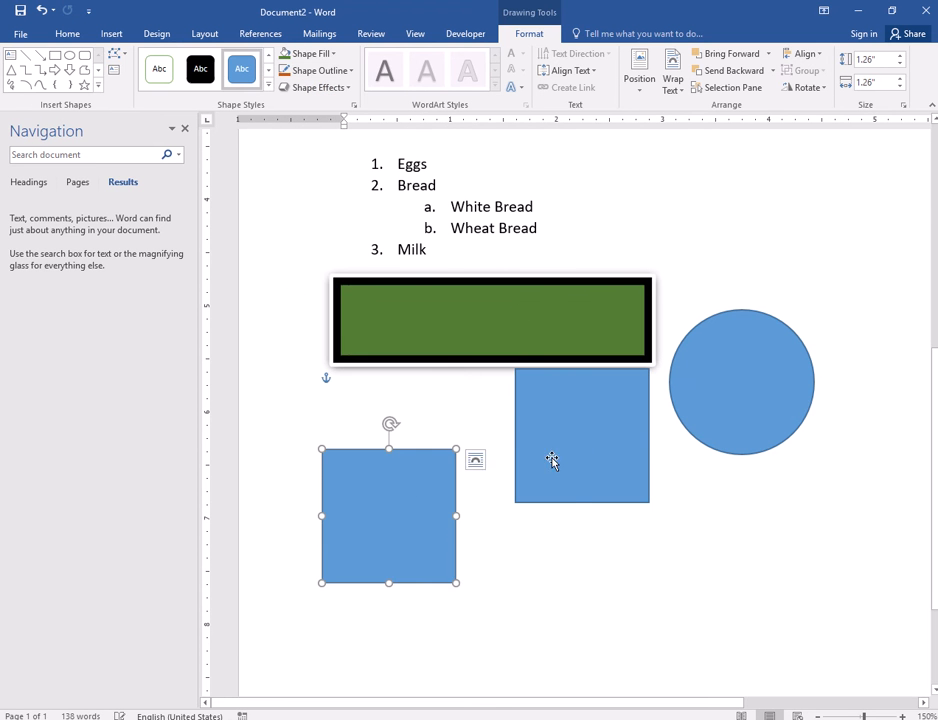
drag(552, 460, 593, 523)
drag(431, 530, 396, 519)
drag(609, 536, 584, 530)
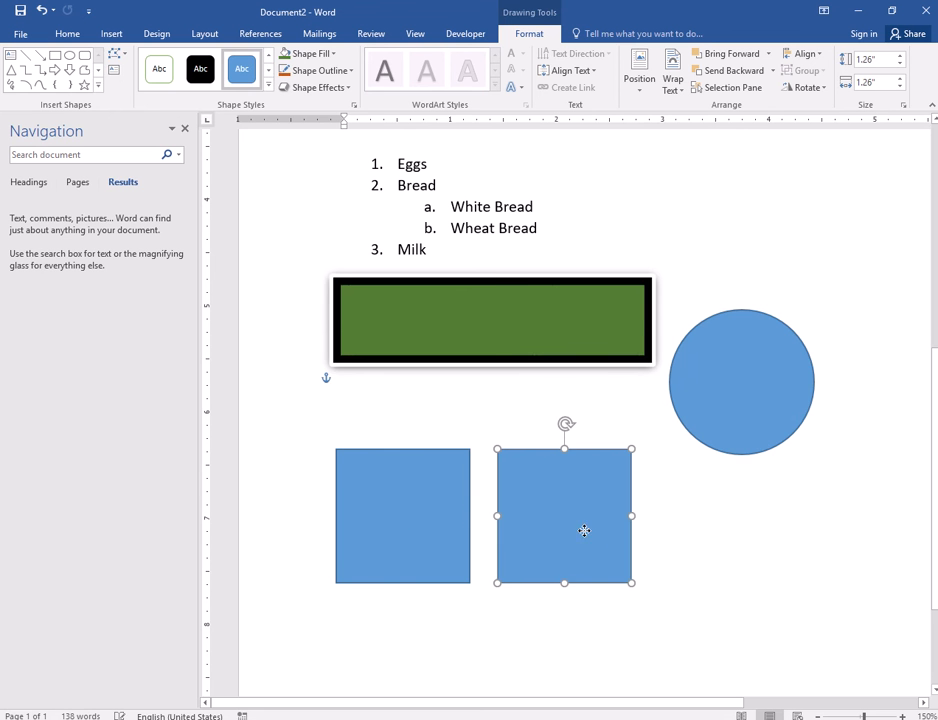
- Drag the green rectangle up over the Kean University text box
click(482, 293)
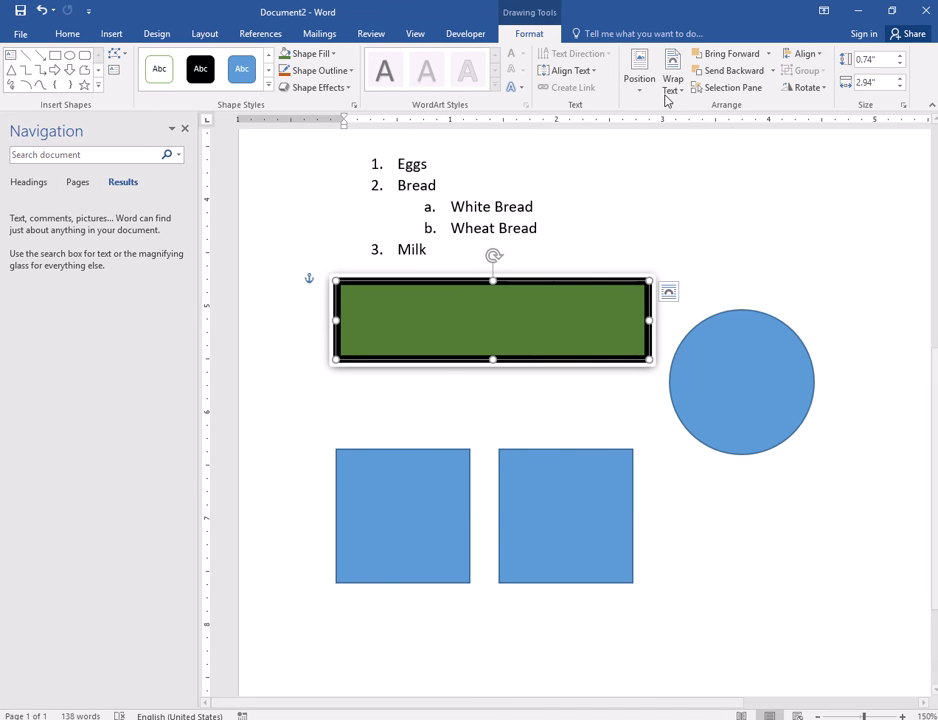
scroll(454, 461, up, 3)
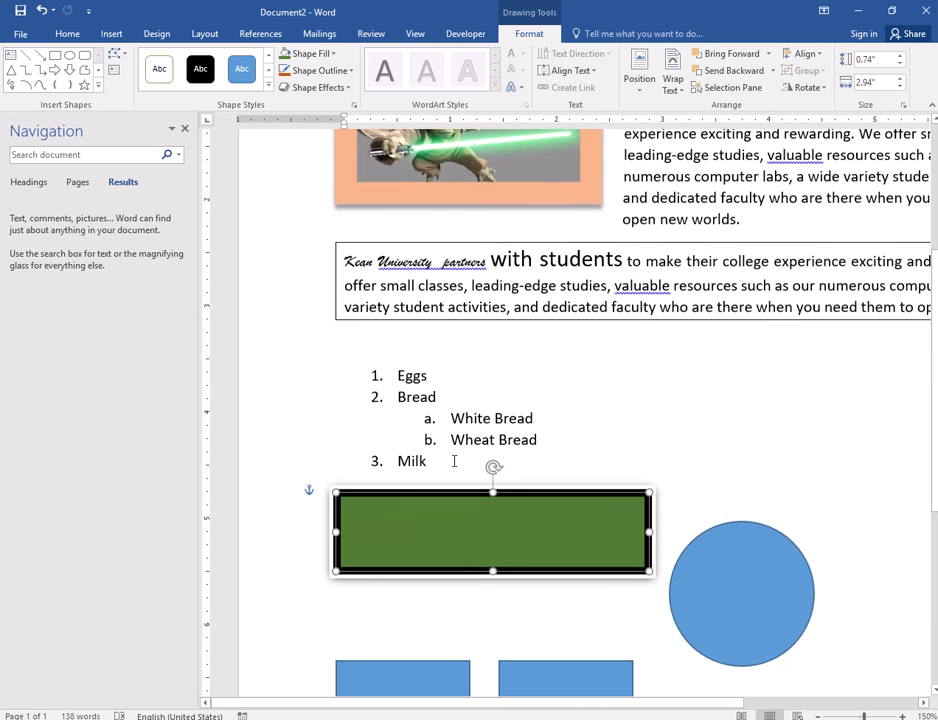
drag(441, 541, 449, 291)
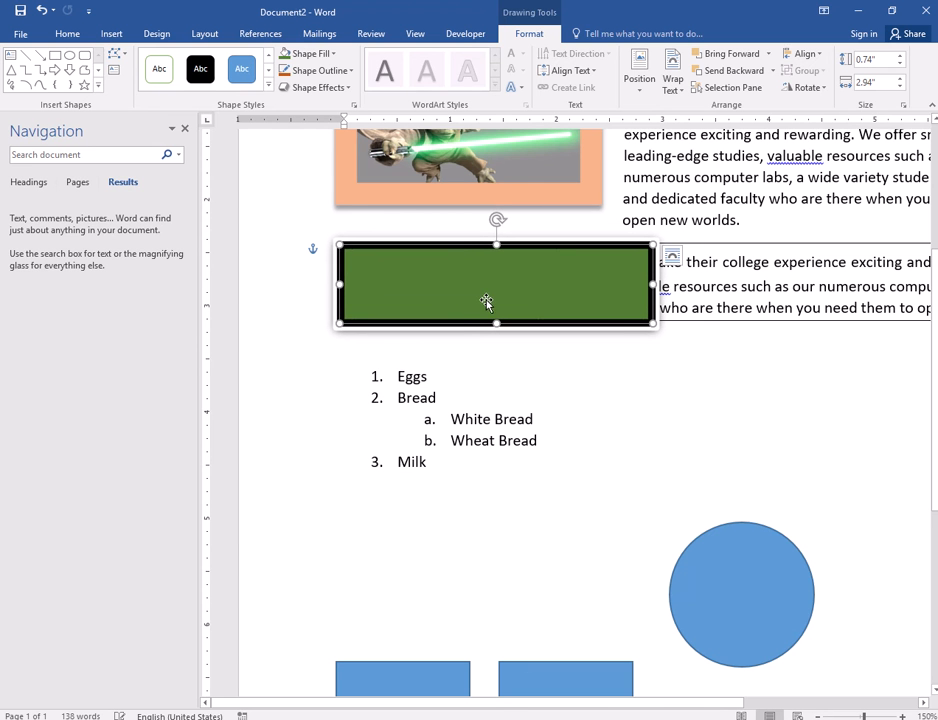
mouse_move(546, 294)
mouse_down()
mouse_move(530, 371)
mouse_move(535, 290)
mouse_up()
click(680, 92)
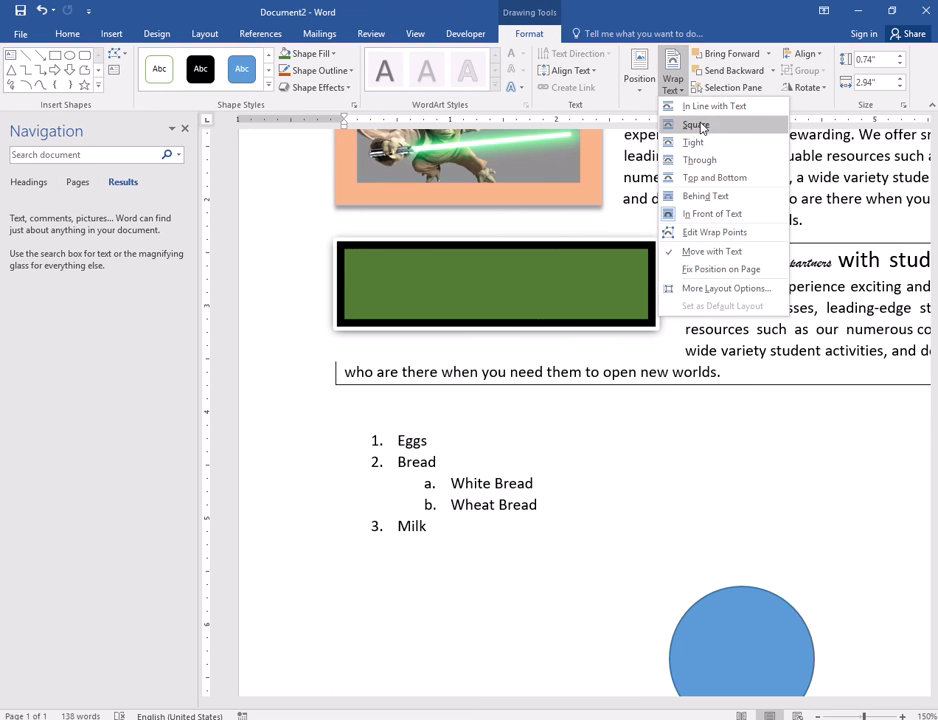
- Wrap text squarely around the green rectangle and move it higher and to the right
click(748, 126)
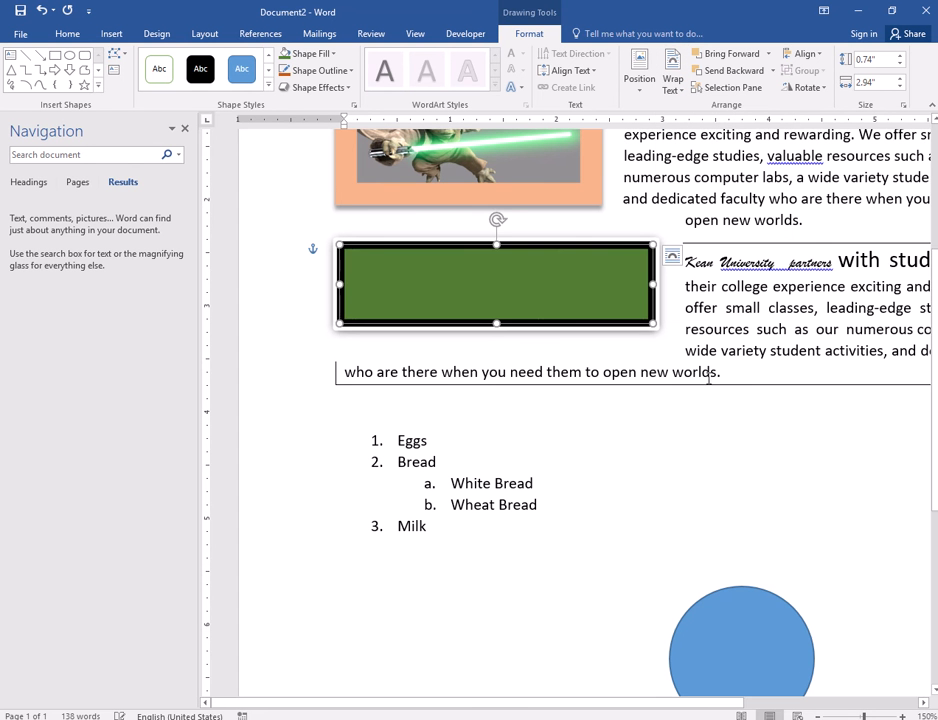
drag(509, 316, 493, 344)
drag(708, 268, 820, 186)
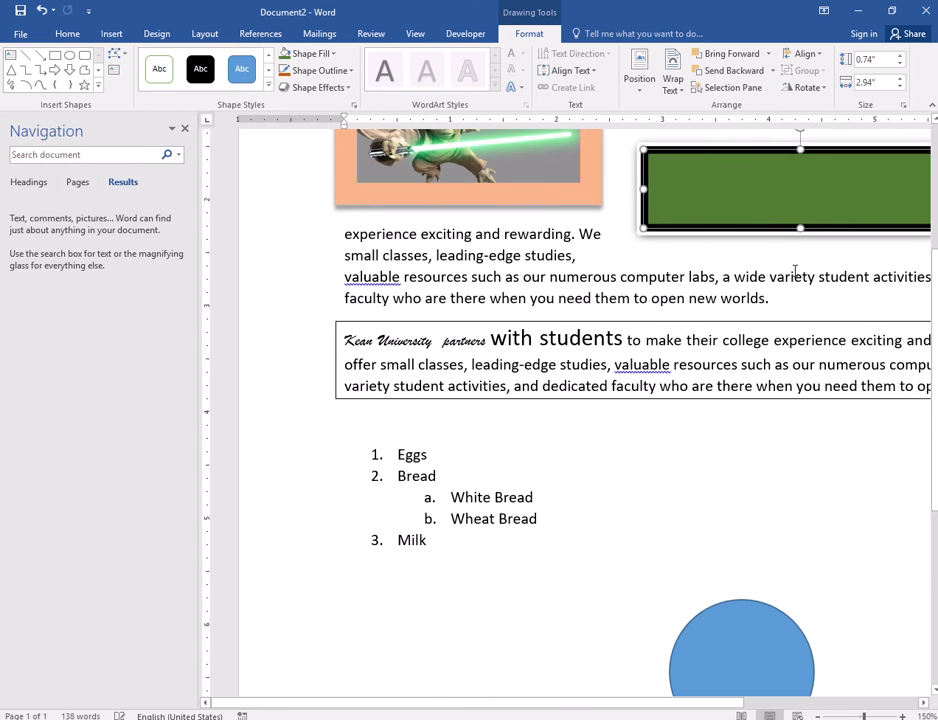
scroll(795, 270, up, 3)
drag(744, 388, 724, 325)
- Shrink the green rectangle to a tiny 0.19" by 0.17" shape beside 'Kean' in the text box
drag(622, 345, 570, 513)
drag(630, 521, 576, 528)
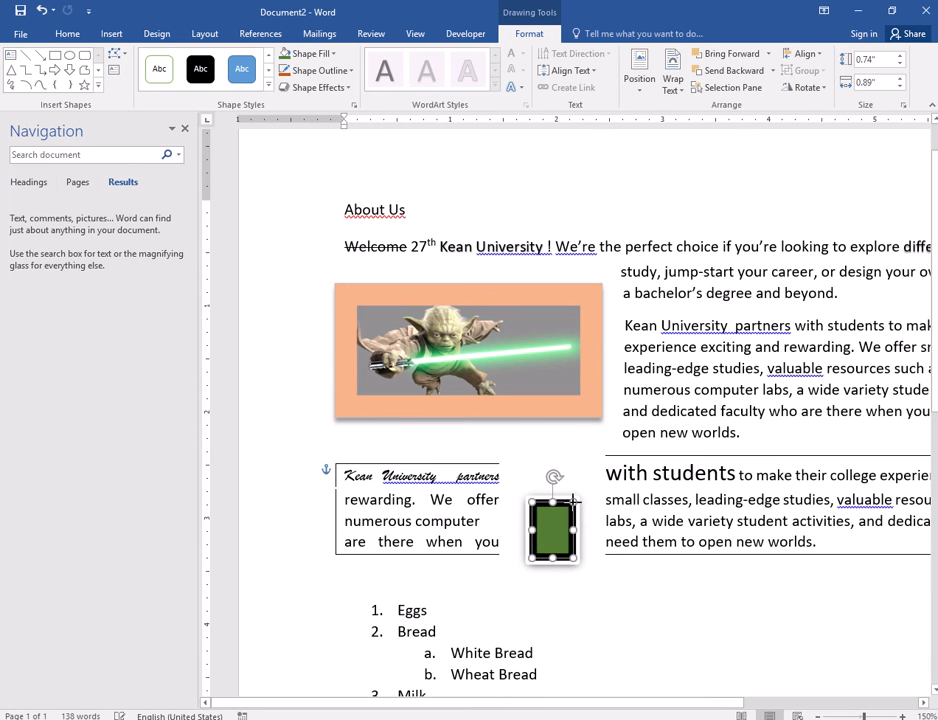
drag(524, 562, 521, 518)
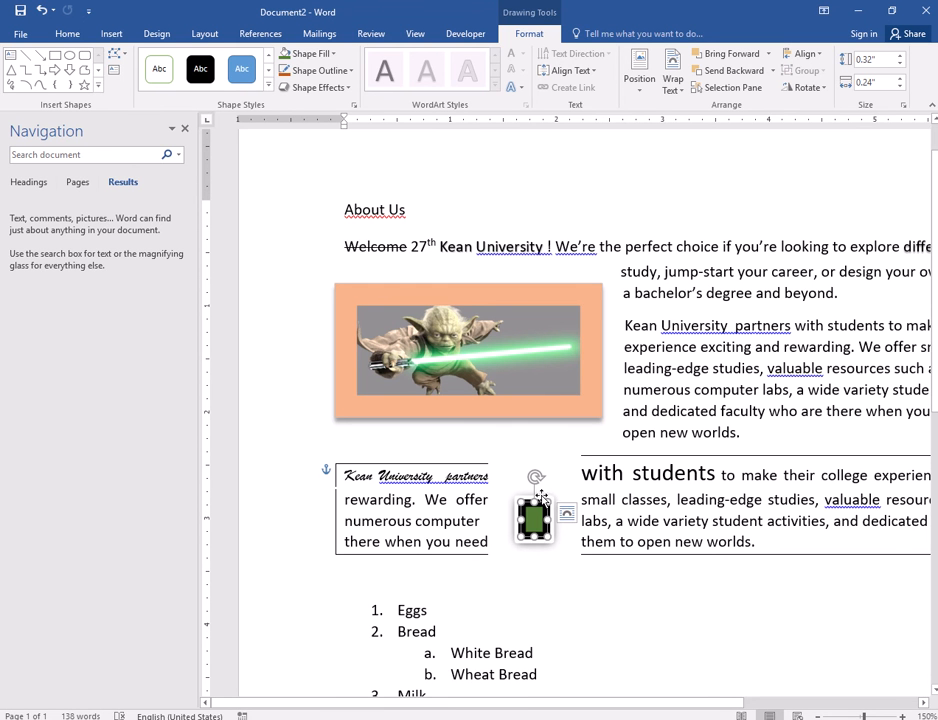
mouse_move(536, 509)
mouse_down()
mouse_move(522, 536)
mouse_move(529, 532)
mouse_move(512, 512)
mouse_move(523, 511)
mouse_up()
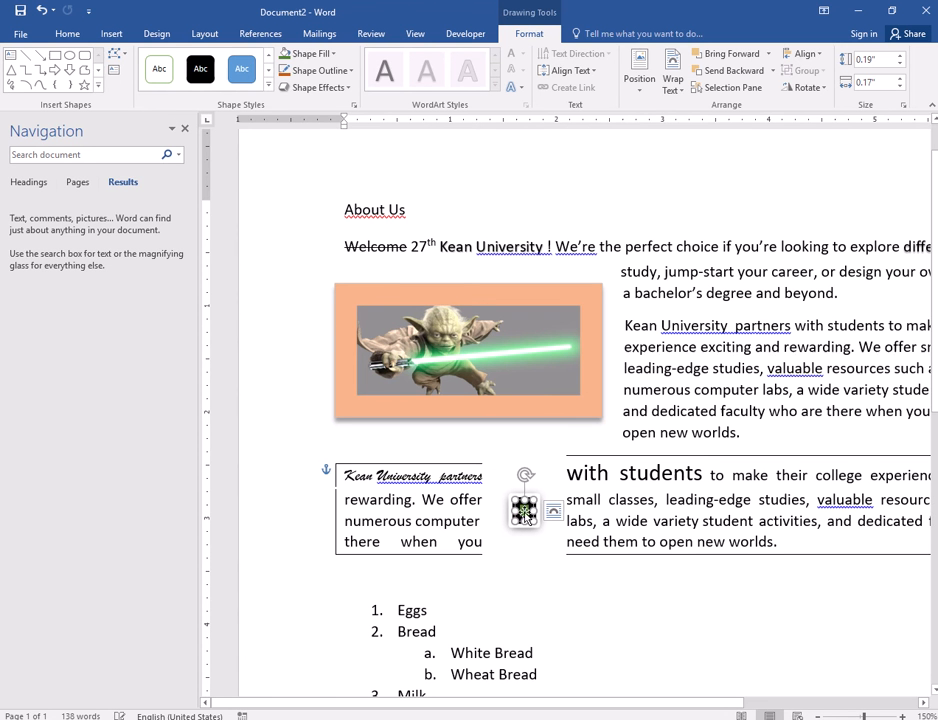
click(310, 53)
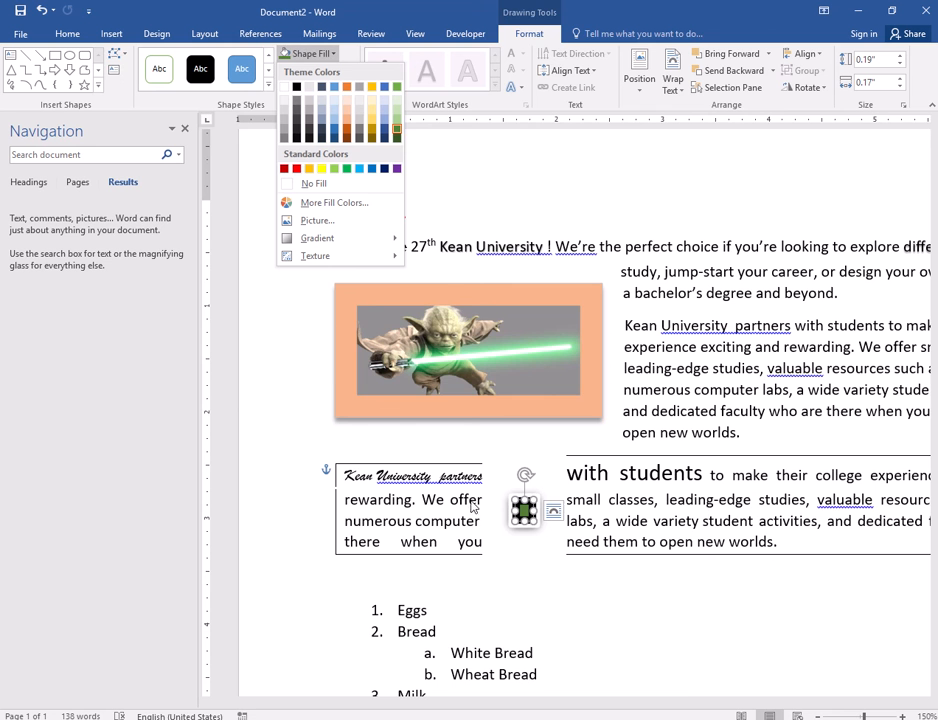
scroll(464, 602, down, 2)
- Delete the tiny green shape from the Kean University paragraph
key(Escape)
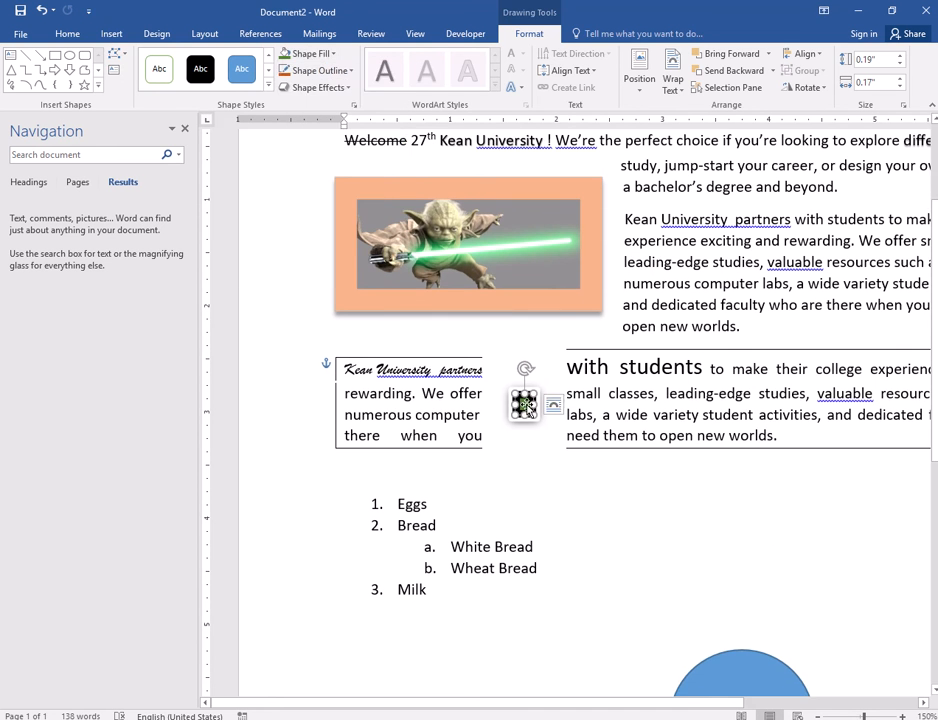
key(Delete)
scroll(600, 480, down, 3)
- Shrink the right-hand blue rectangle to a small square by its corner handle
click(750, 523)
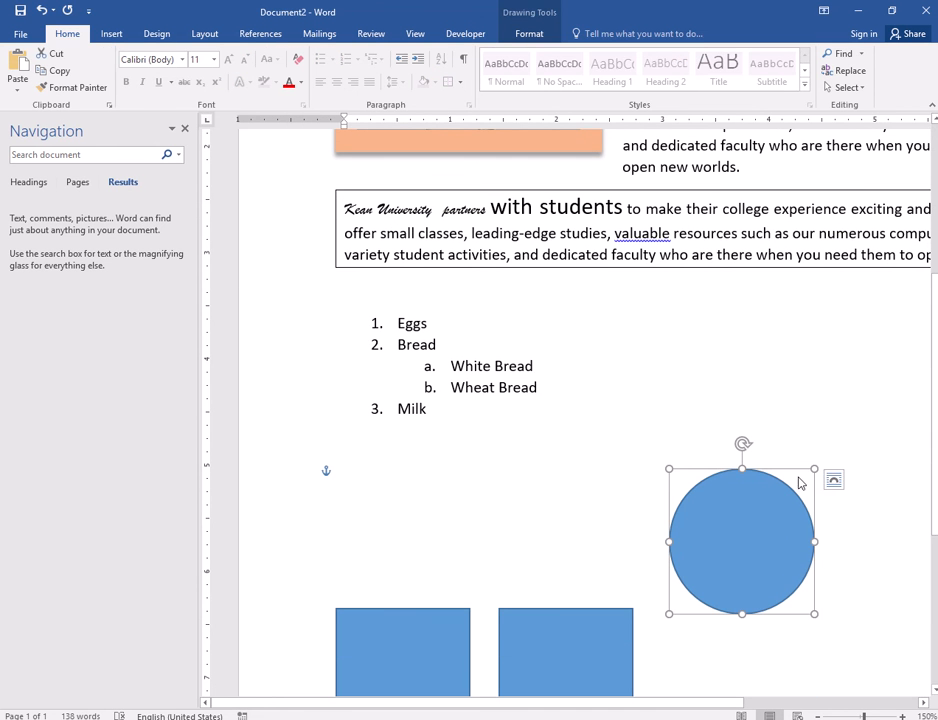
click(559, 626)
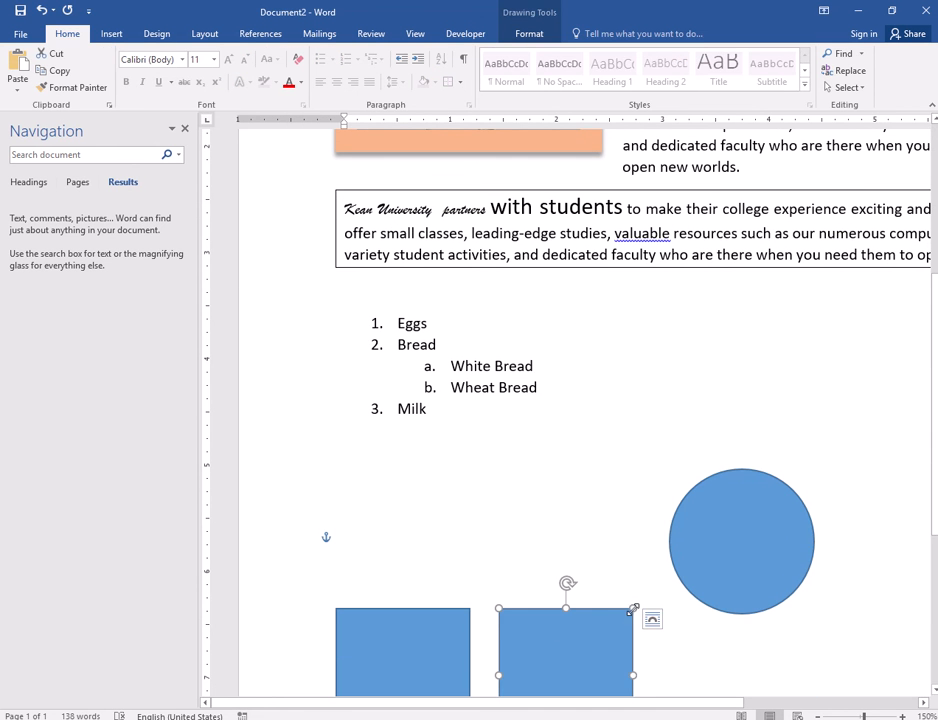
drag(633, 609, 577, 664)
scroll(588, 590, down, 6)
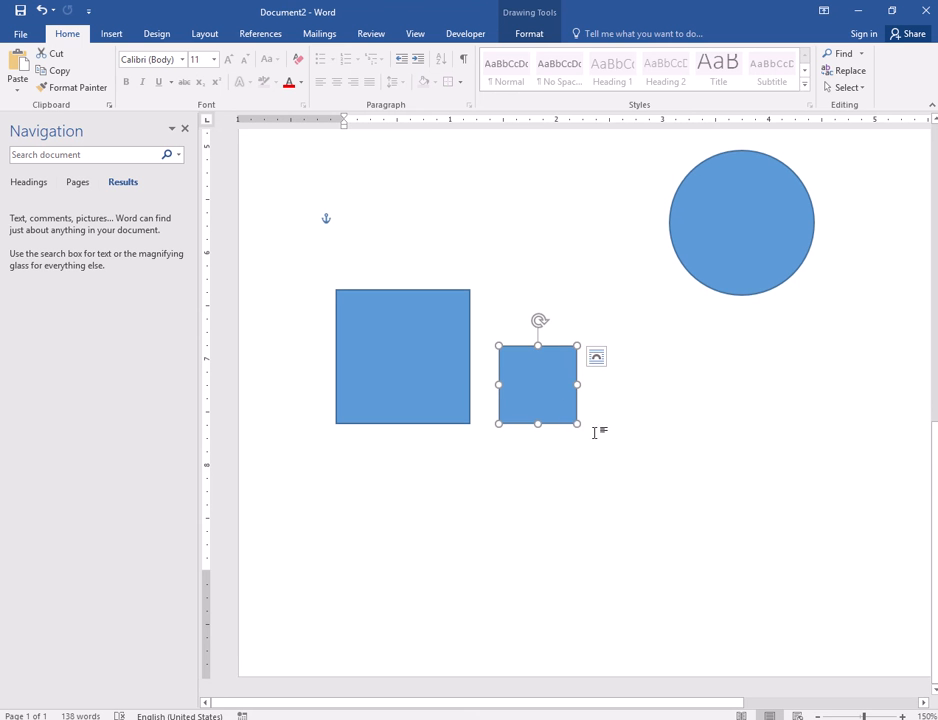
drag(577, 421, 552, 272)
- Move the small blue square into the text box beside 'leading' with Square text wrapping
scroll(490, 295, up, 5)
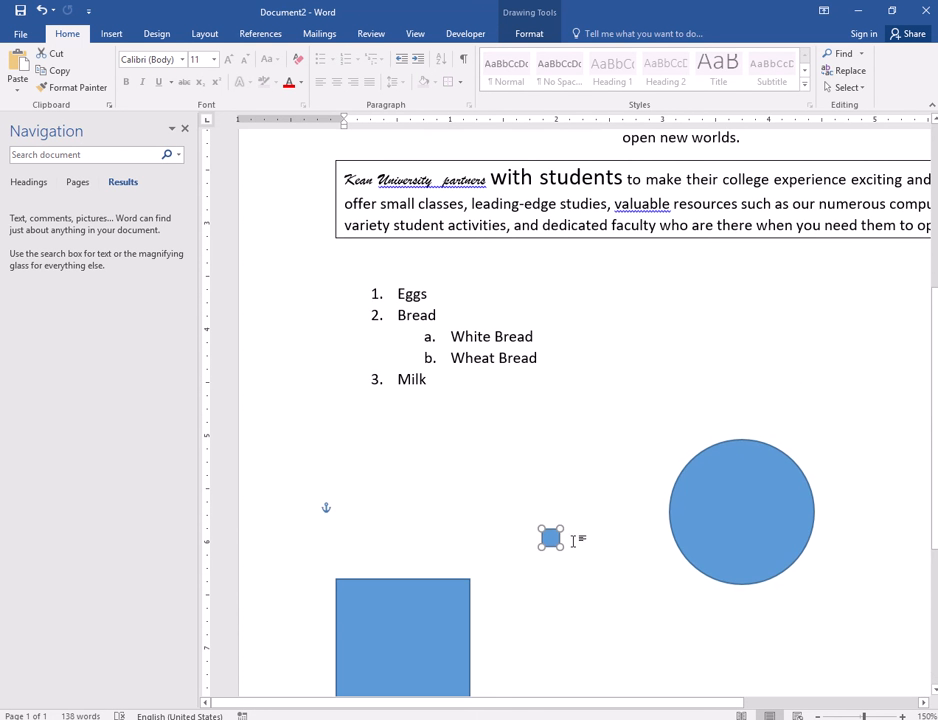
drag(555, 542, 522, 209)
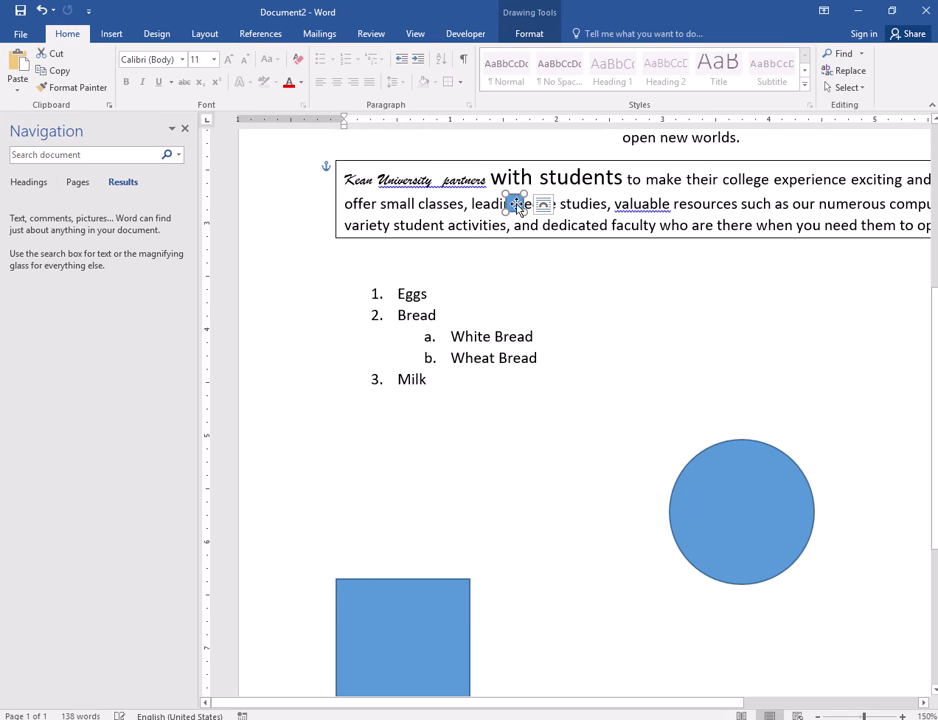
click(529, 33)
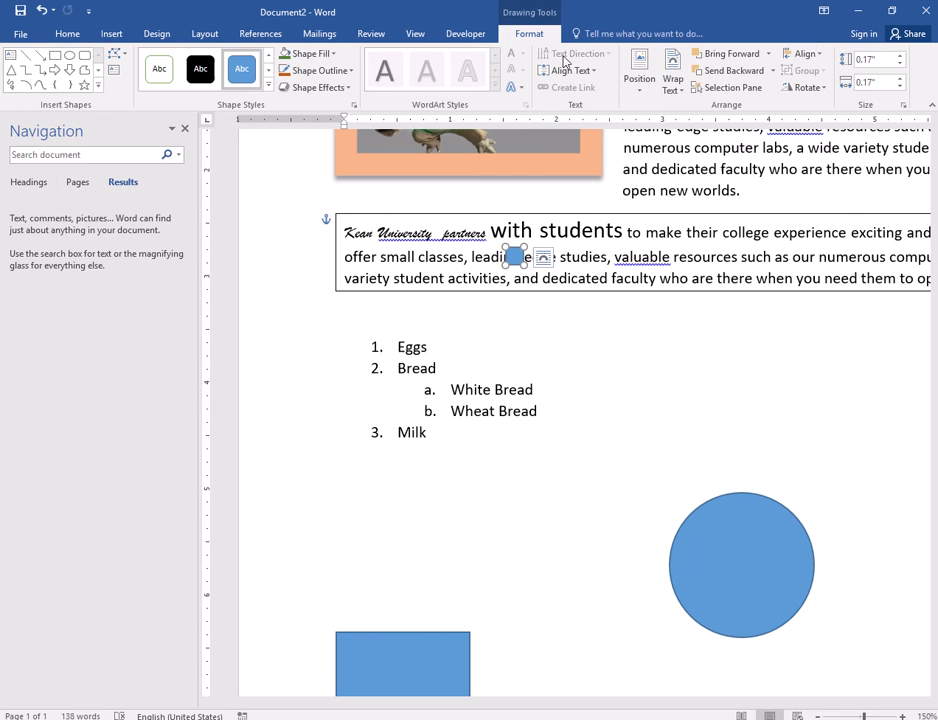
click(672, 75)
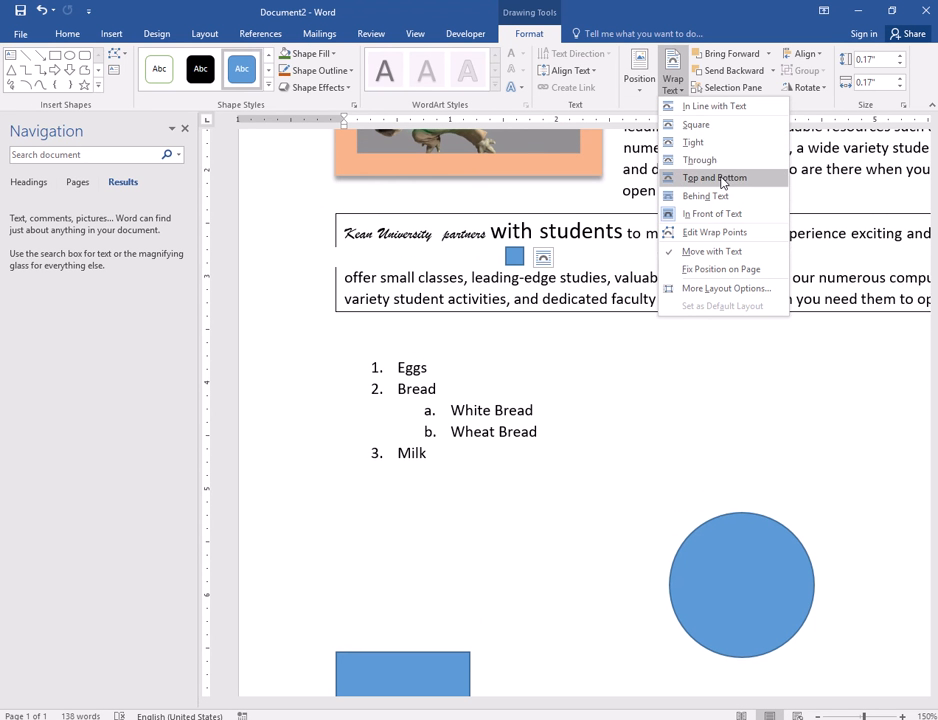
click(711, 127)
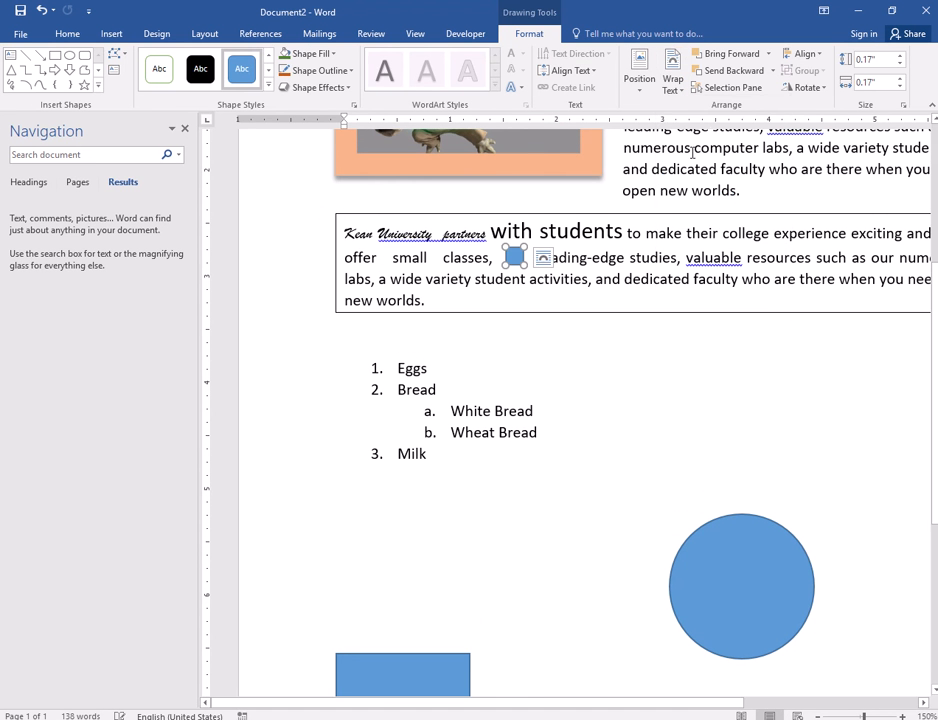
key(Escape)
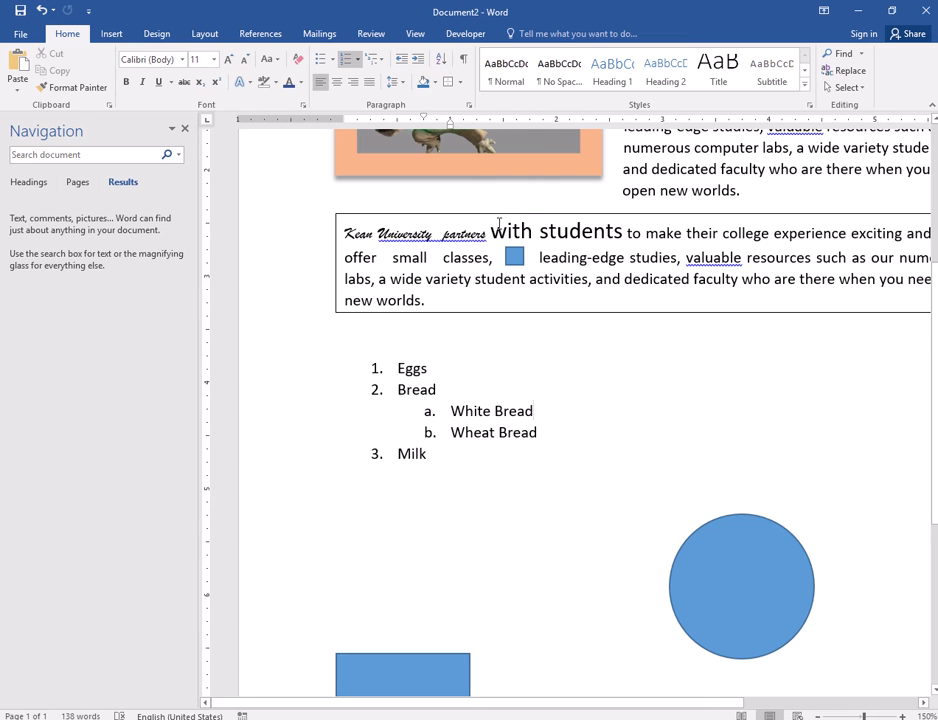
- Drag the blue shape back below the list, resizing it to 1.54" by 1.26" between square and circle
click(514, 257)
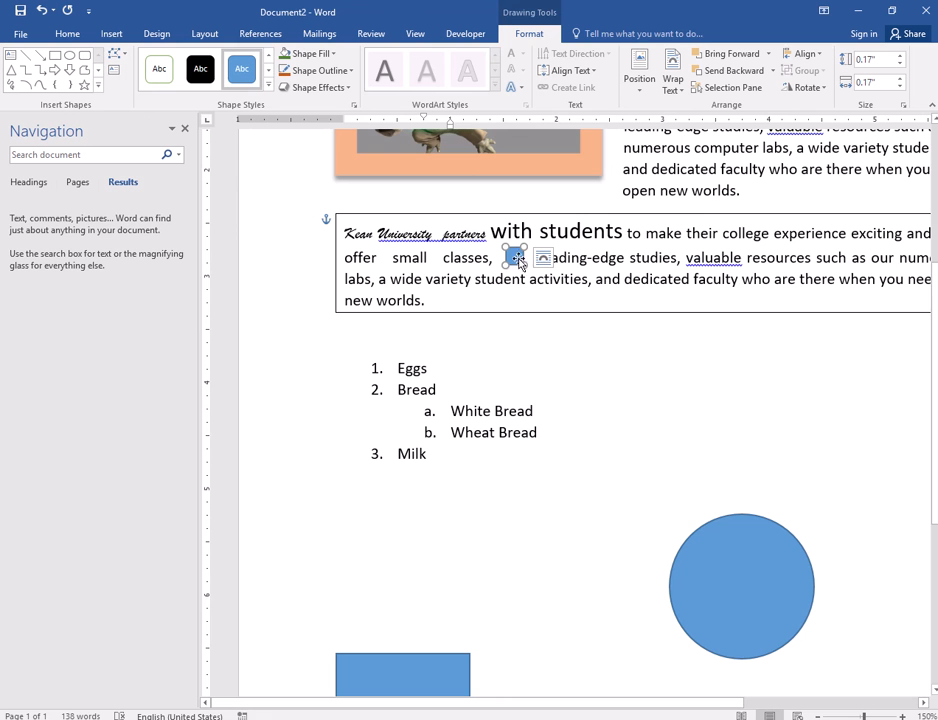
drag(514, 257, 534, 578)
scroll(532, 454, down, 3)
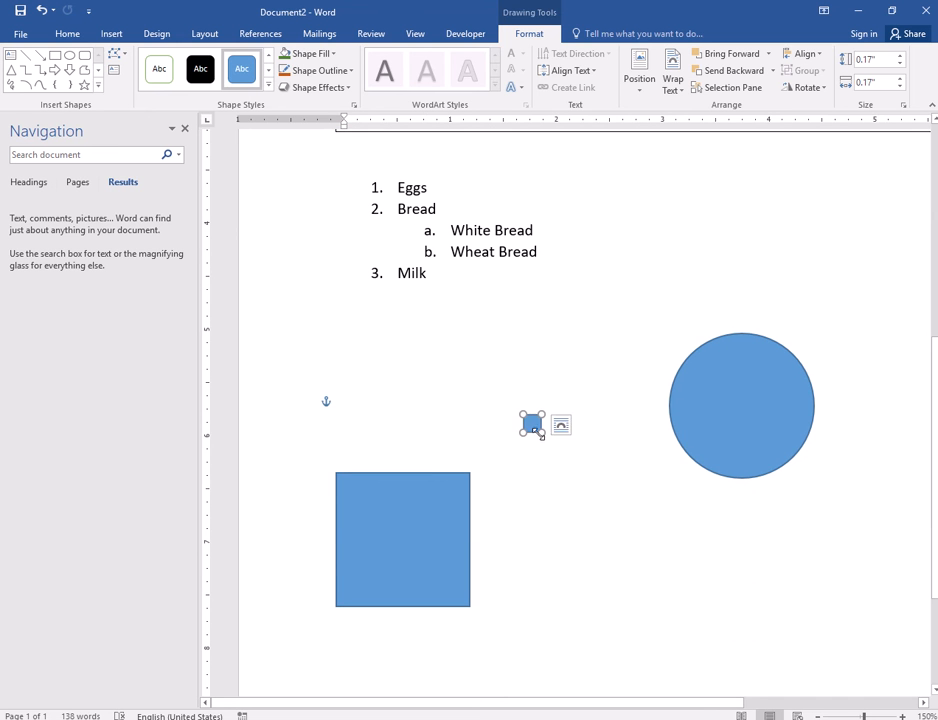
drag(544, 435, 658, 577)
drag(618, 505, 570, 428)
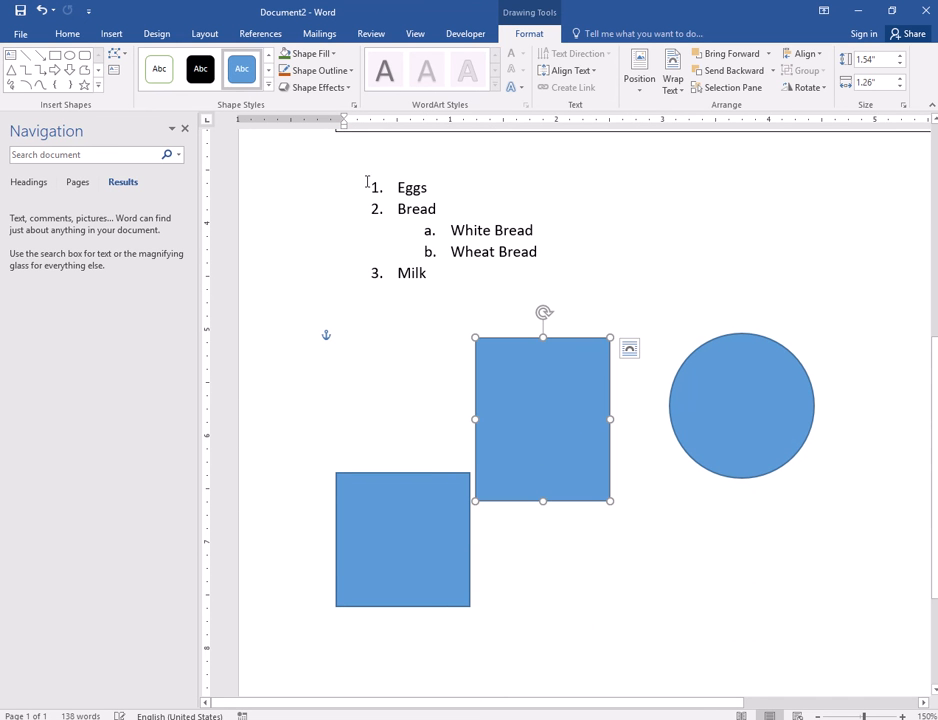
click(268, 69)
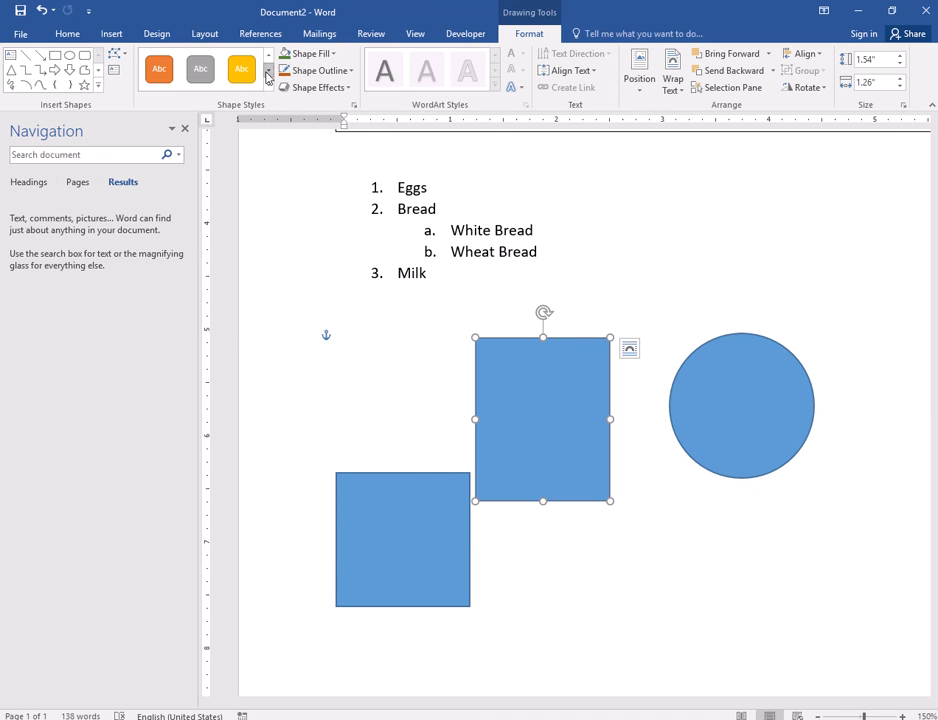
click(159, 69)
click(725, 415)
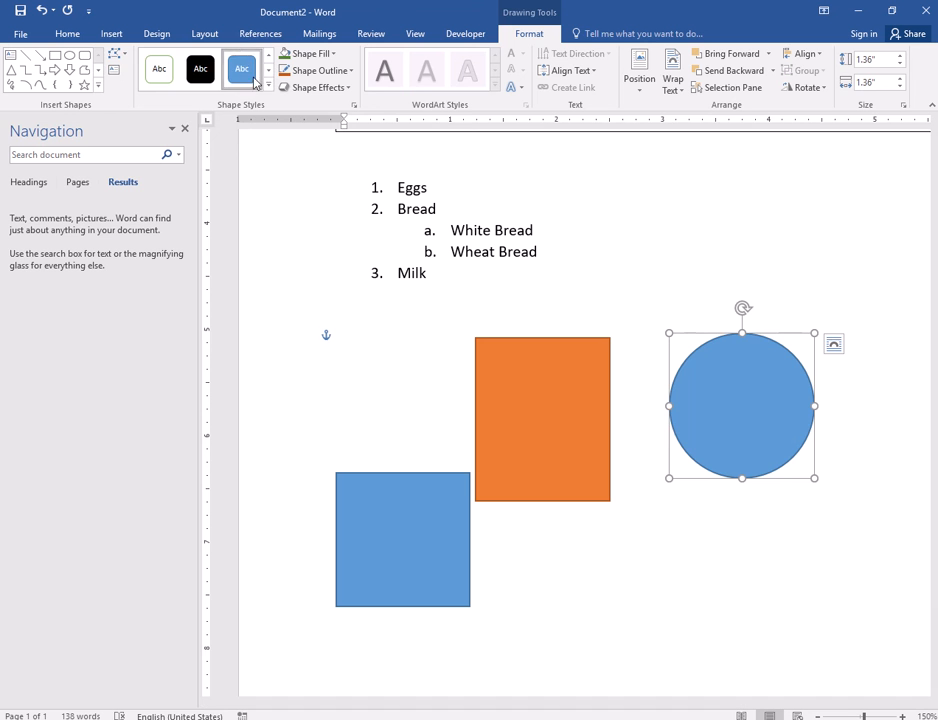
click(268, 70)
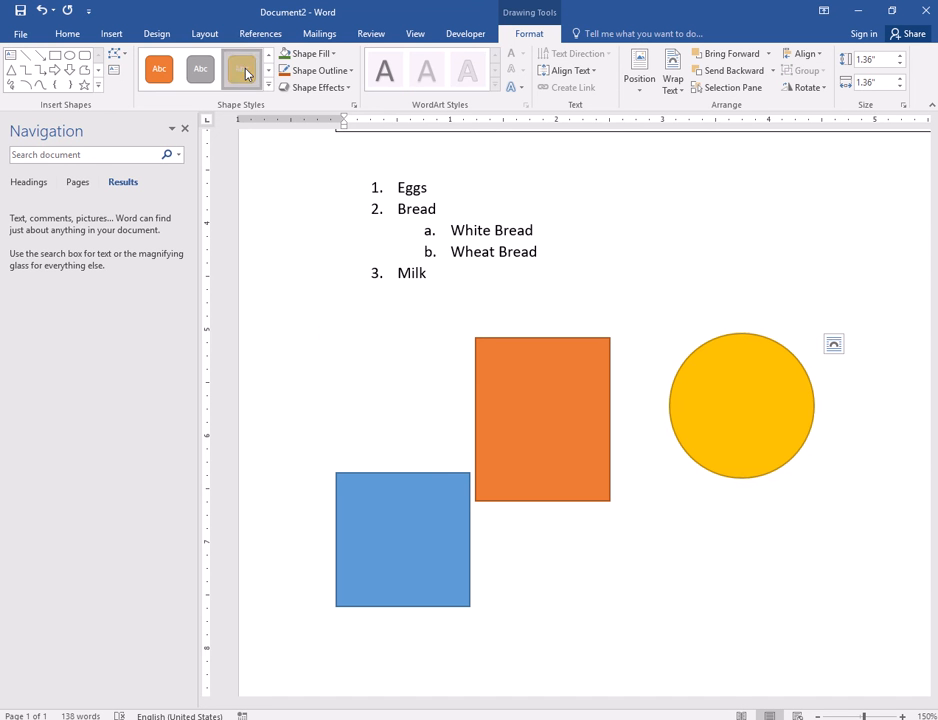
click(241, 69)
drag(435, 546, 421, 406)
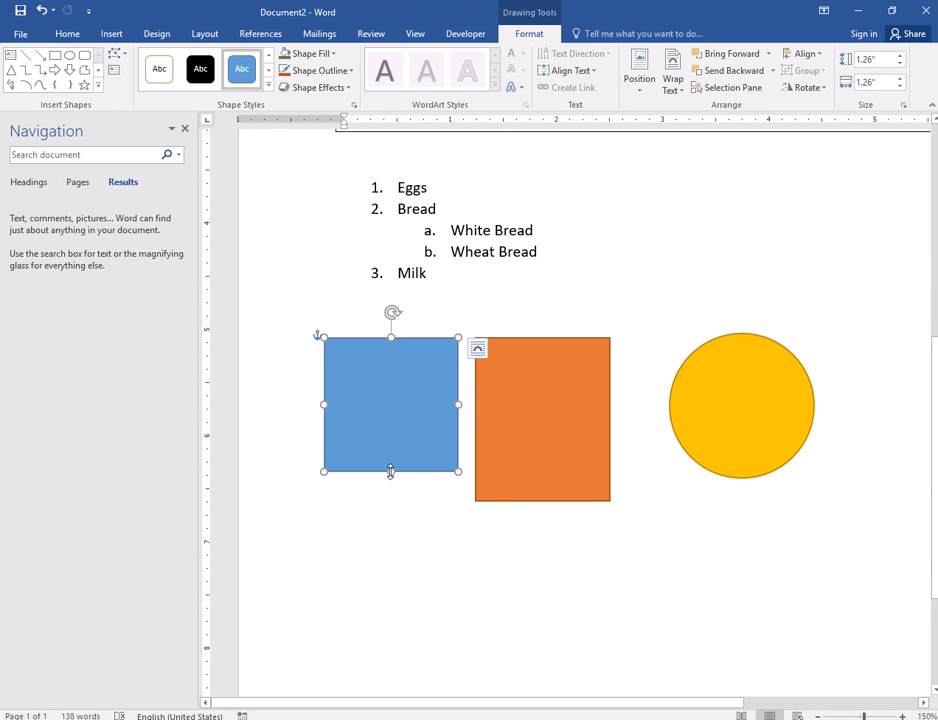
drag(390, 471, 391, 500)
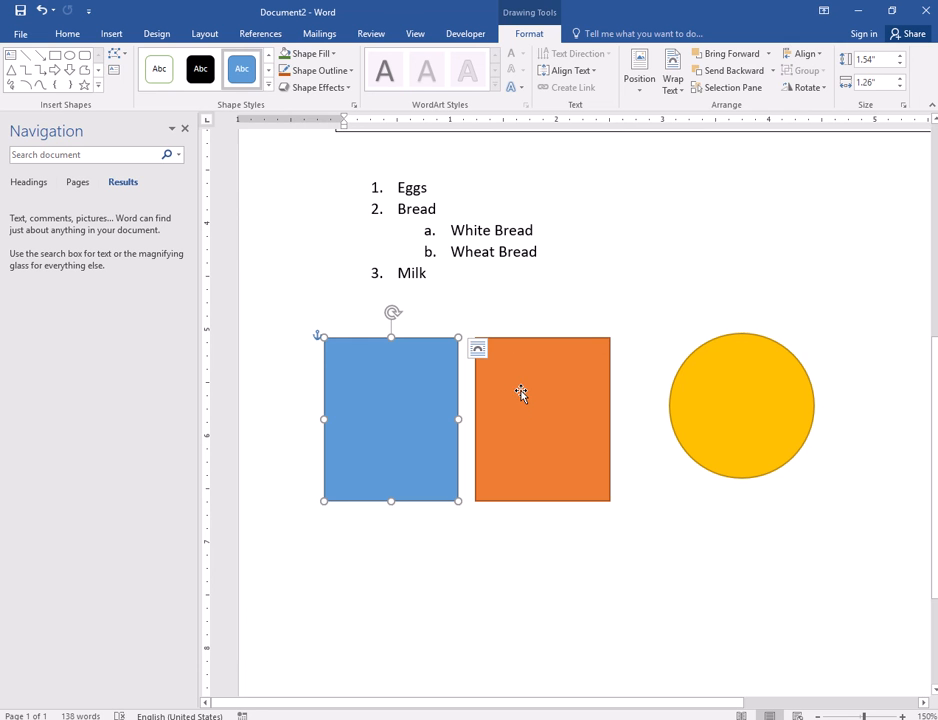
drag(540, 410, 486, 414)
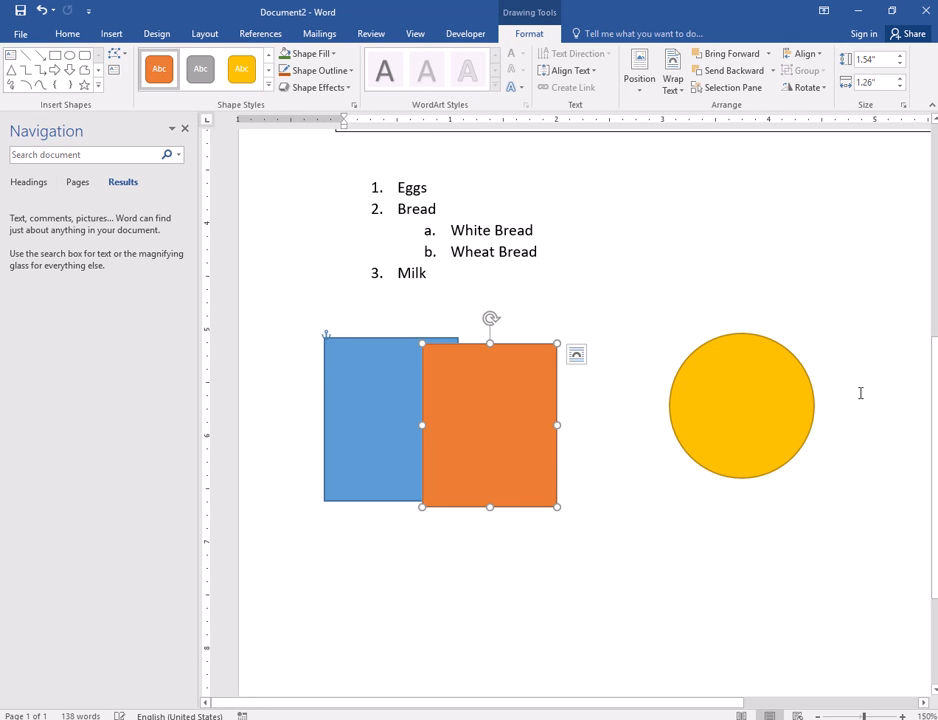
drag(717, 417, 535, 468)
click(379, 373)
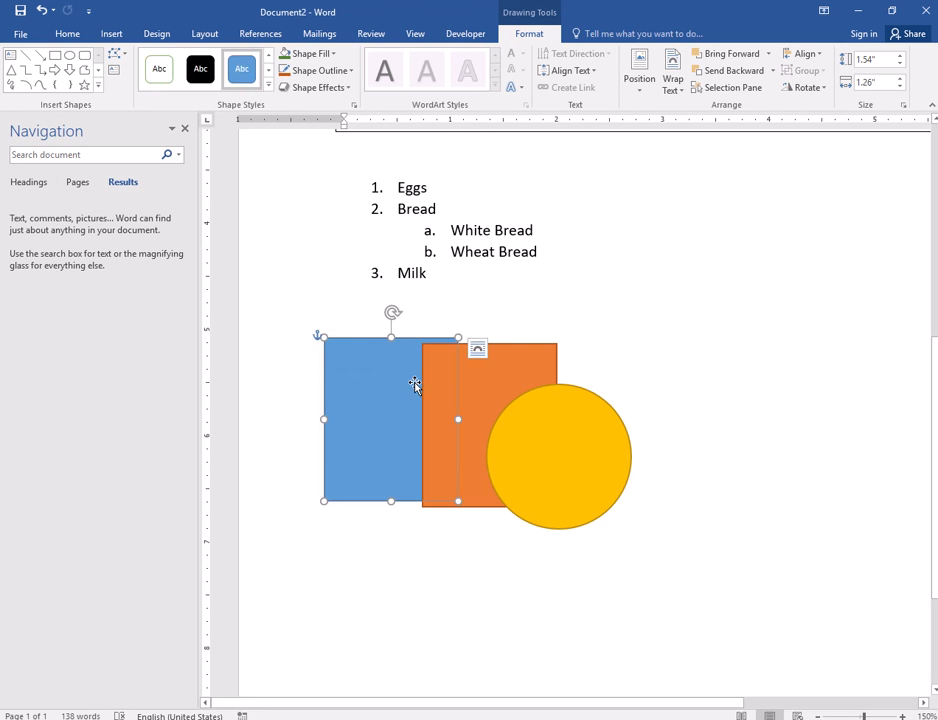
click(544, 469)
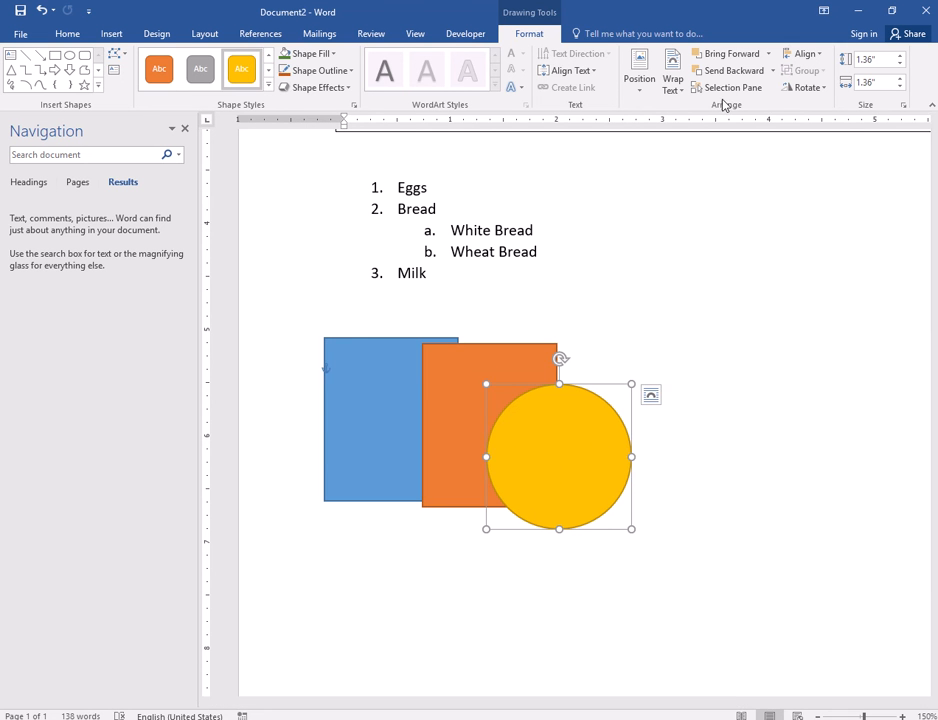
click(356, 384)
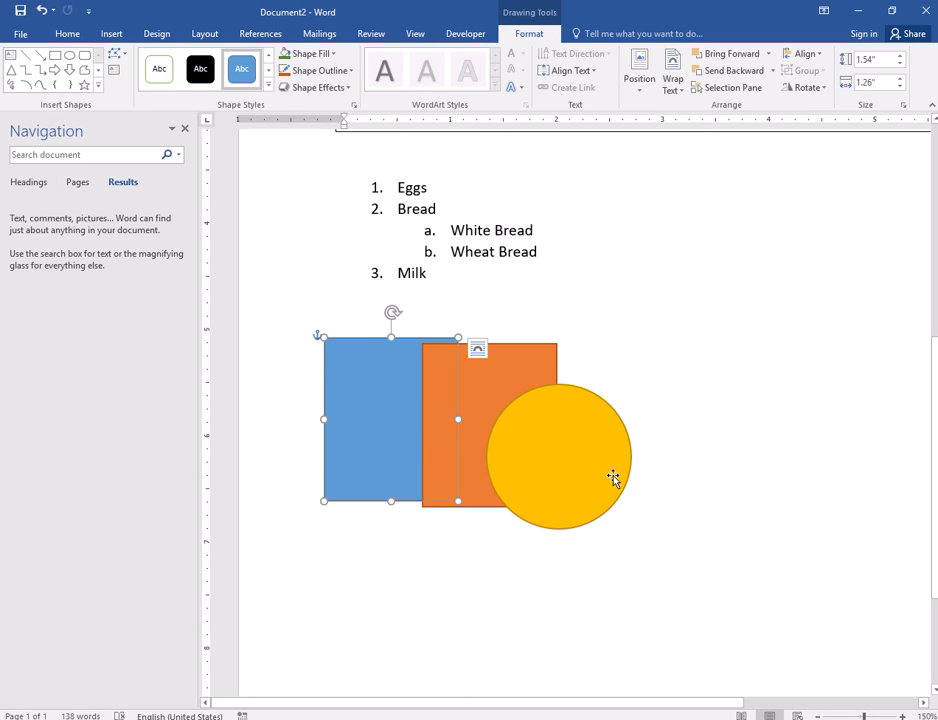
drag(458, 419, 760, 421)
drag(543, 500, 555, 436)
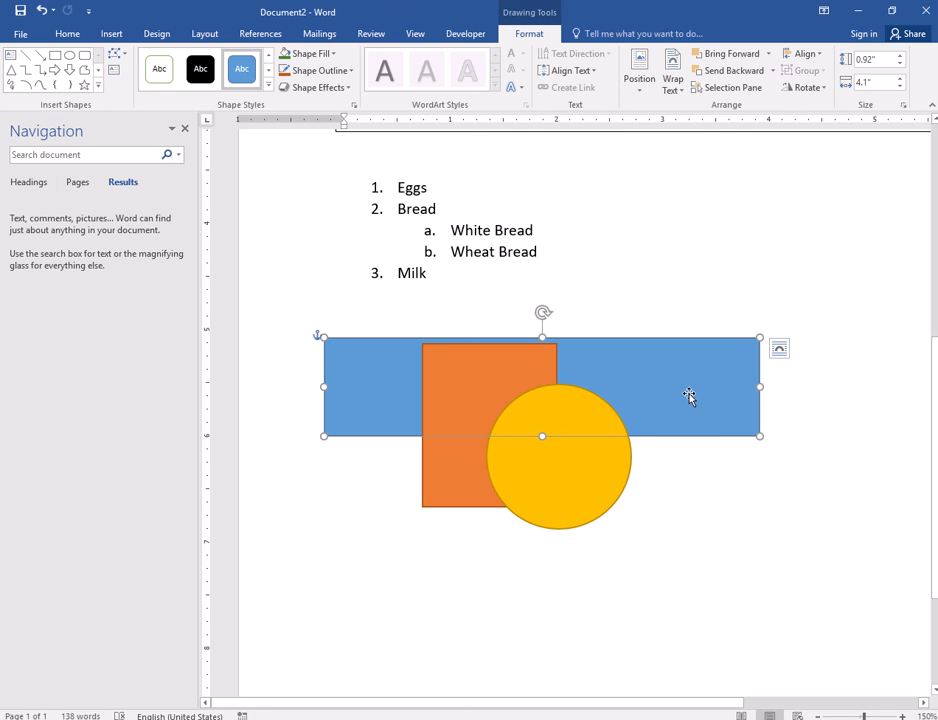
click(769, 55)
click(766, 90)
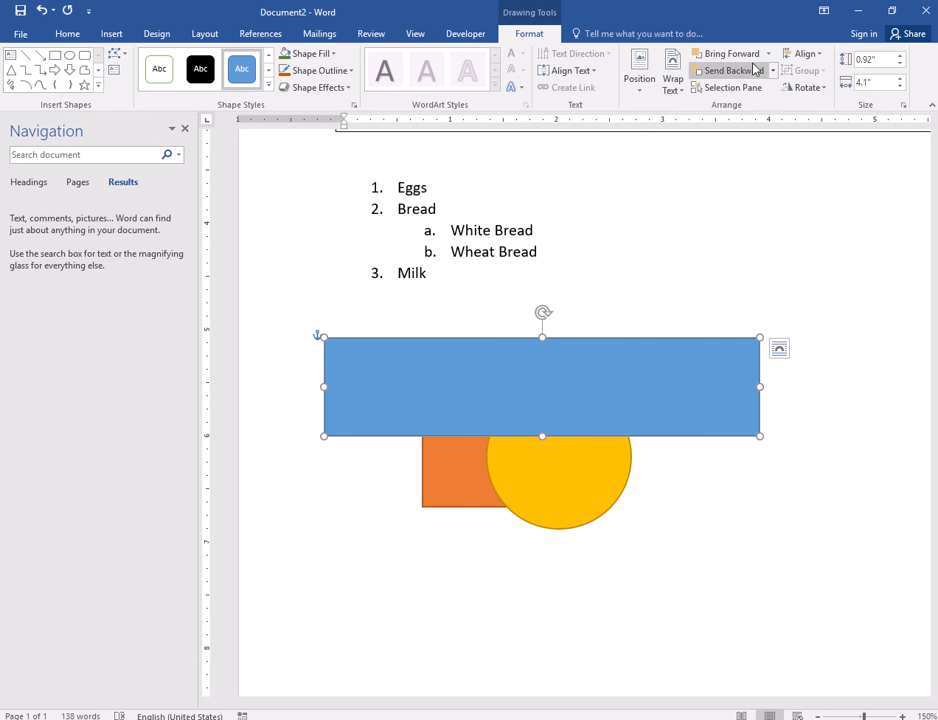
click(757, 72)
click(626, 335)
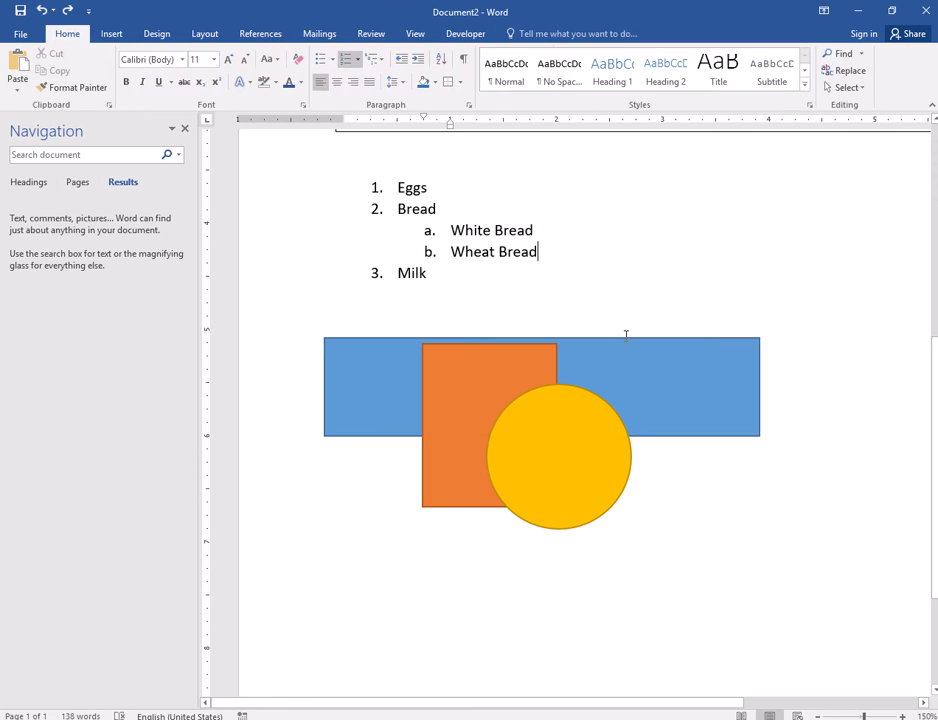
click(657, 373)
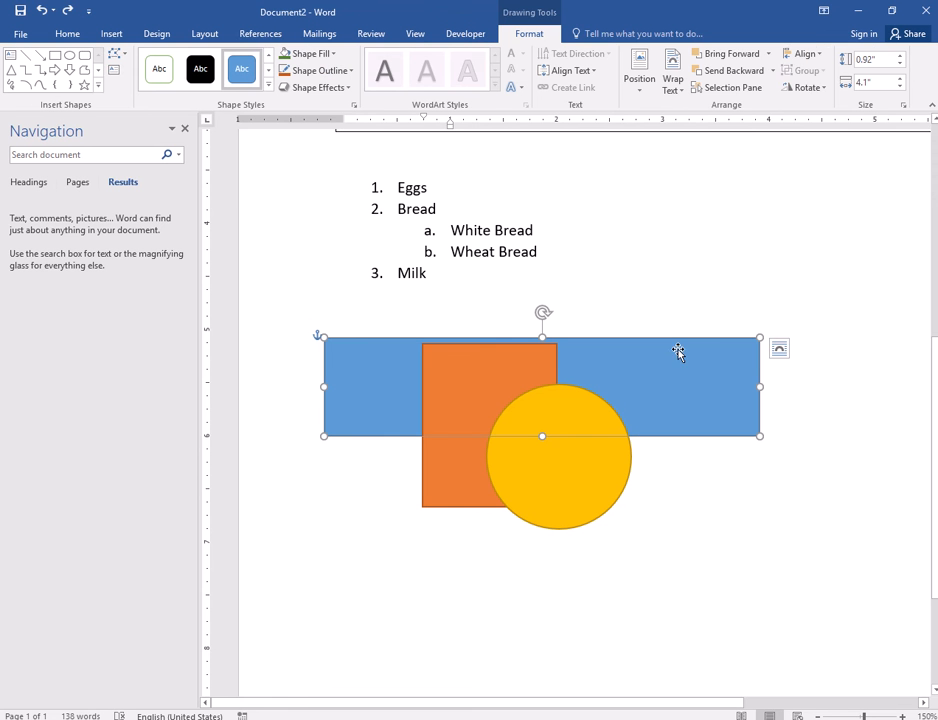
click(768, 54)
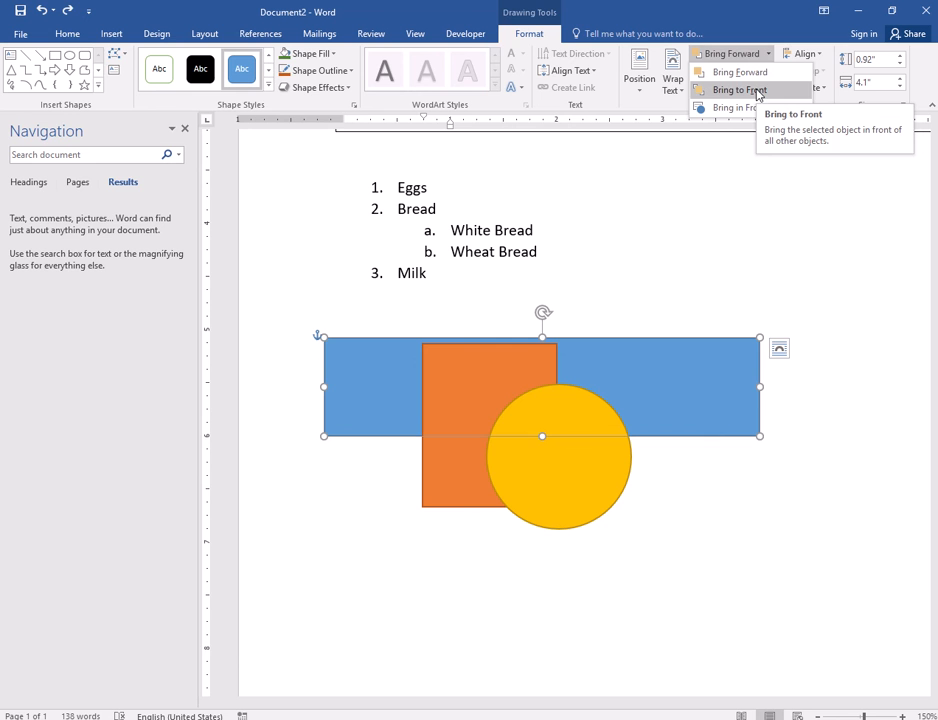
click(740, 90)
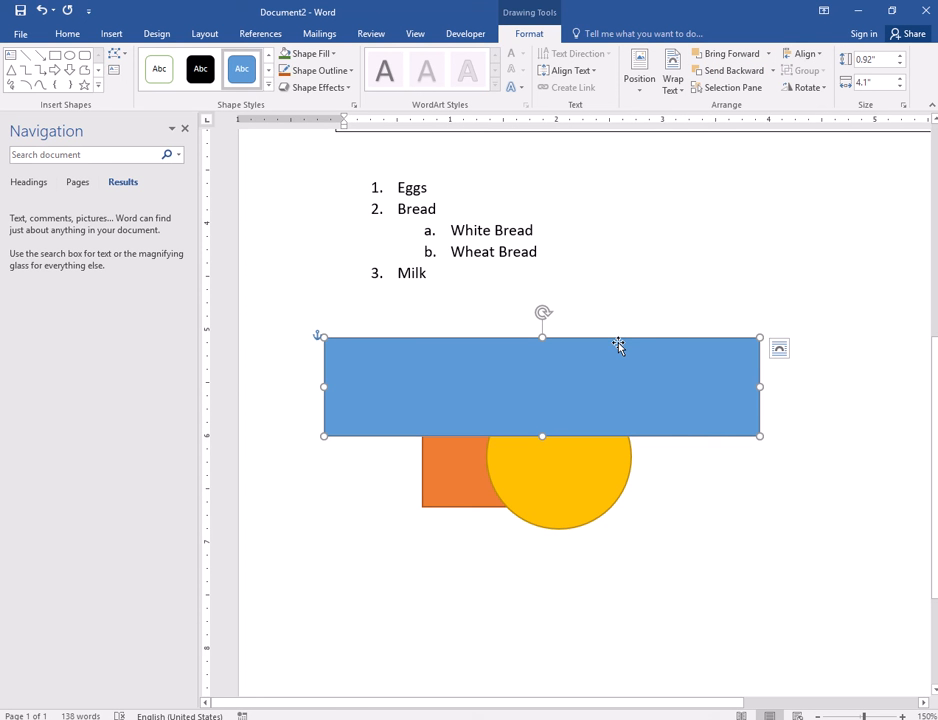
key(ctrl+z)
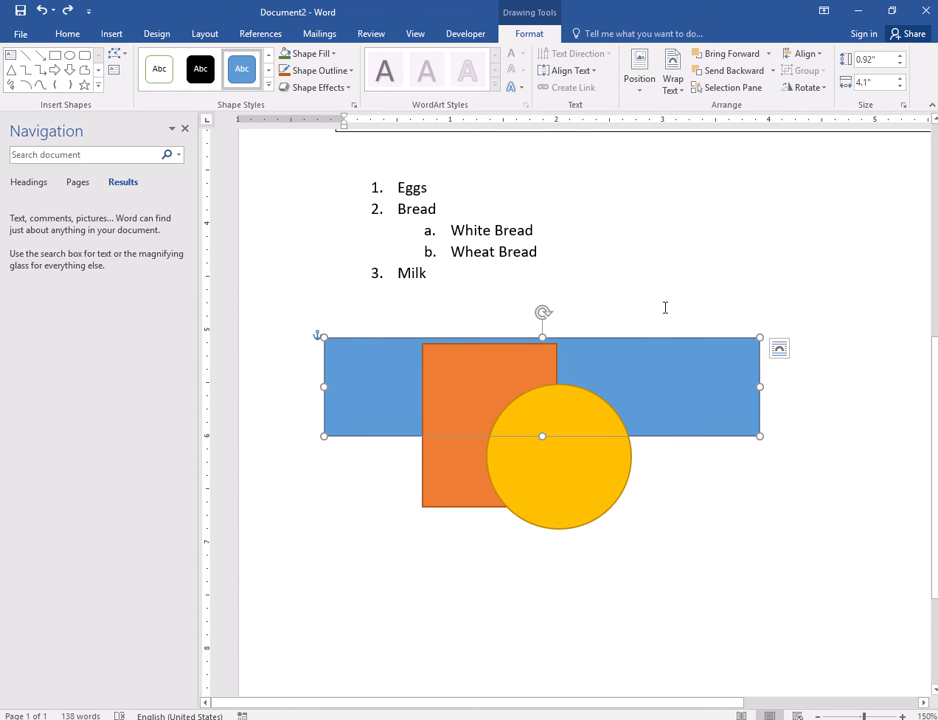
scroll(694, 169, down, 1)
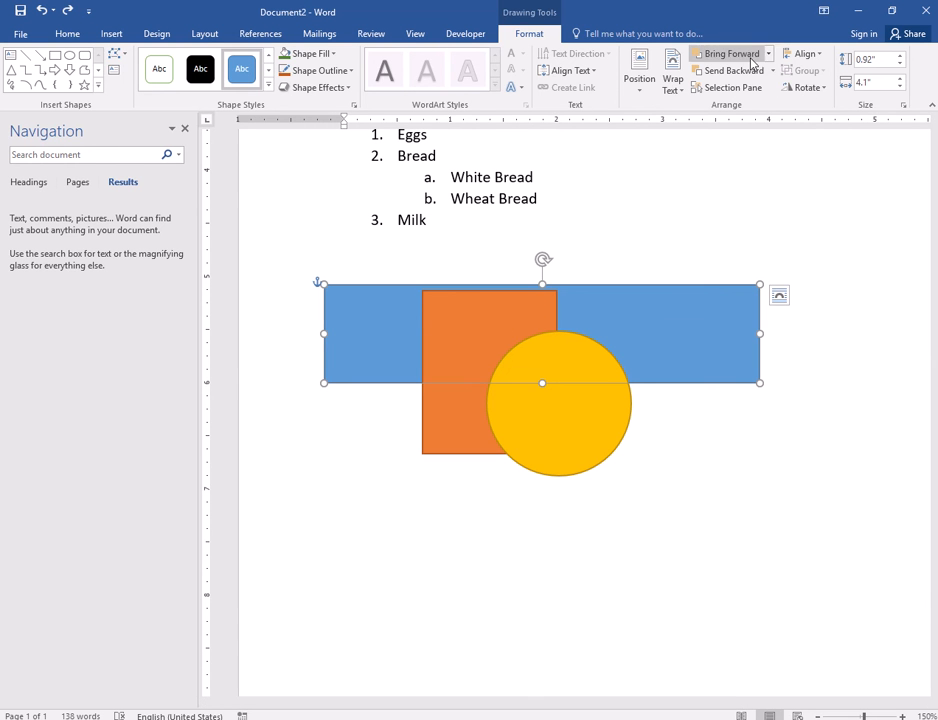
click(712, 55)
key(Escape)
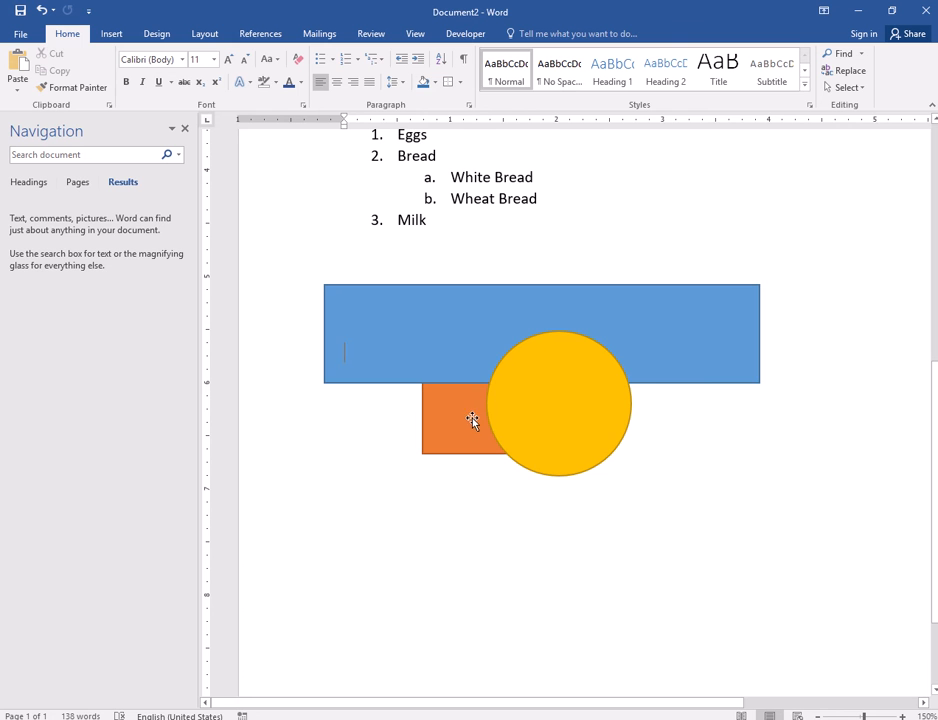
- Undo the layer change and nudge the yellow circle slightly lower
key(ctrl+z)
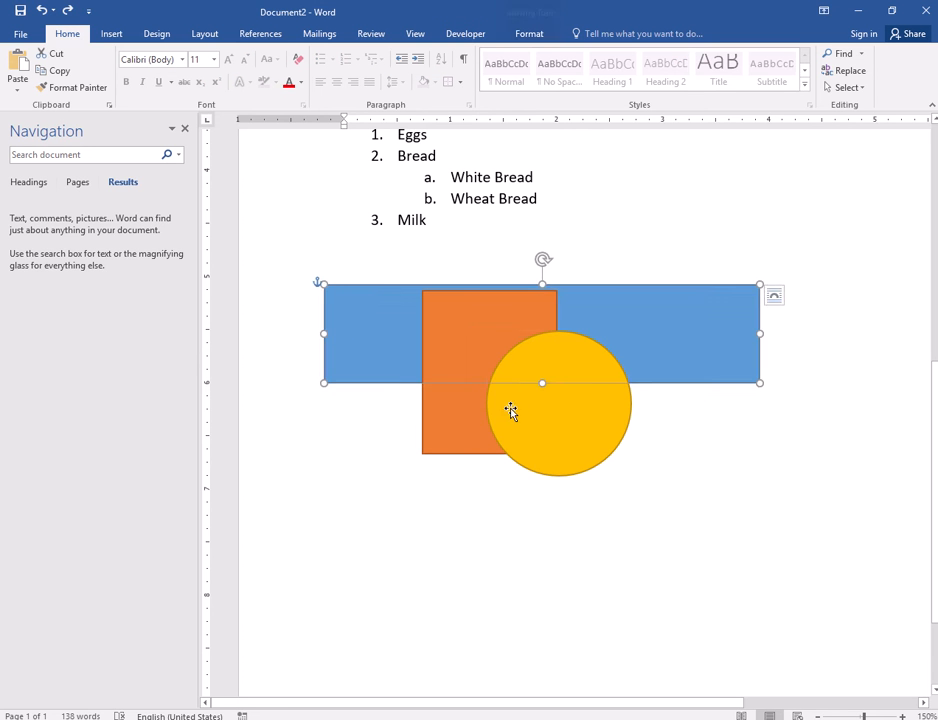
click(535, 460)
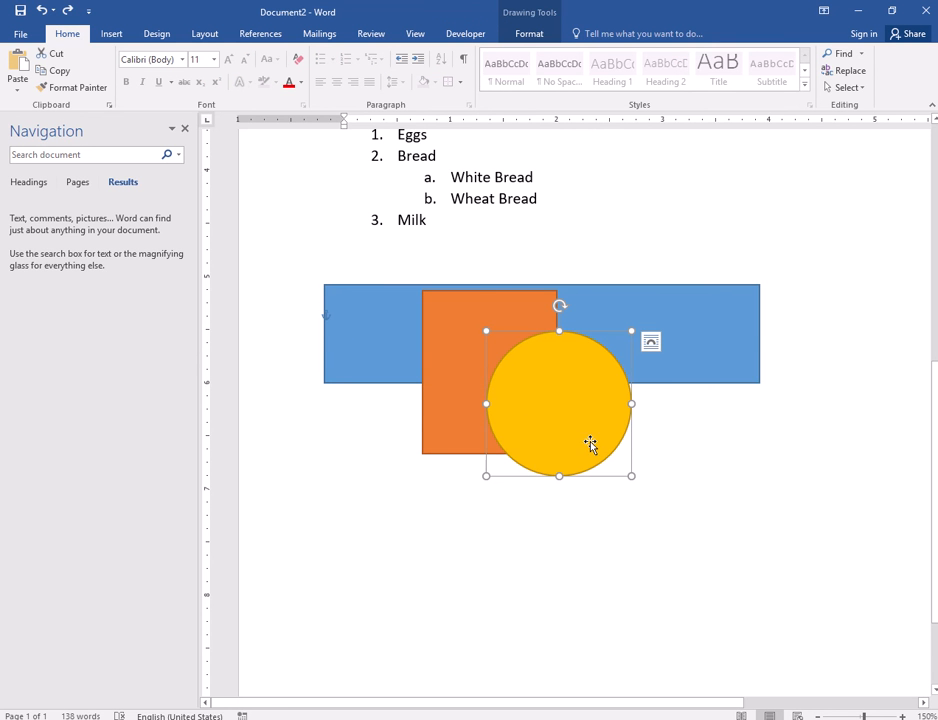
drag(563, 430, 567, 454)
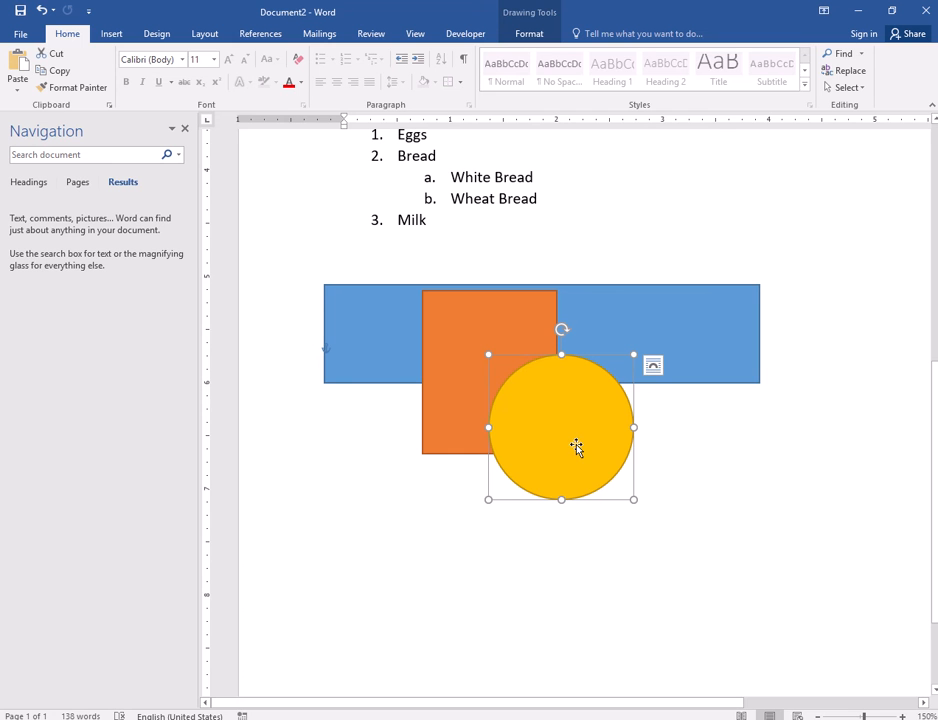
drag(582, 447, 582, 451)
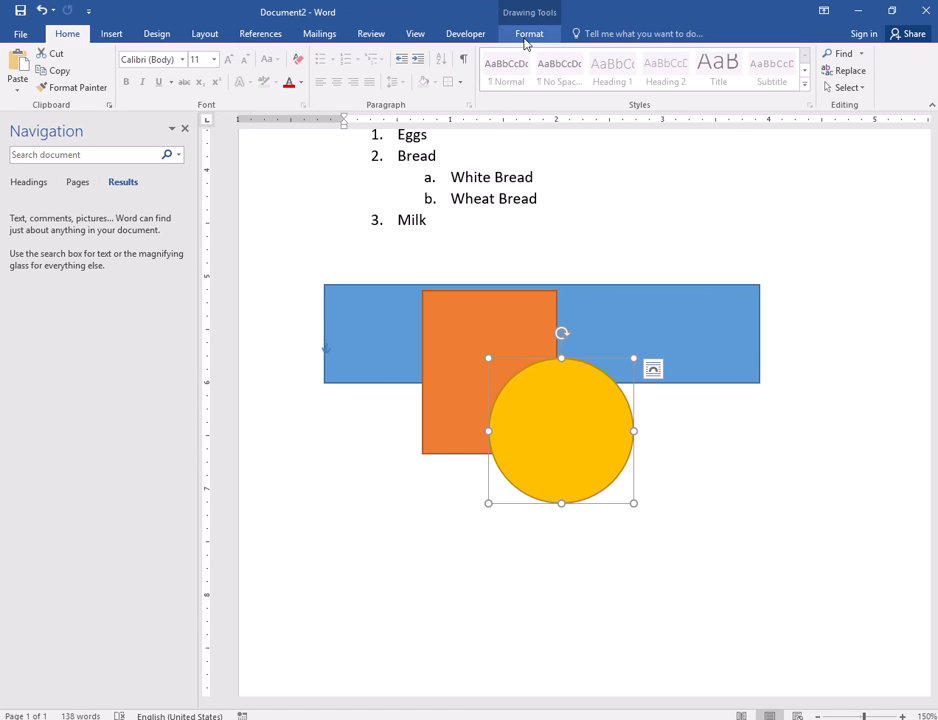
- Try sending the yellow circle backward, then bring it in front of all shapes
click(527, 38)
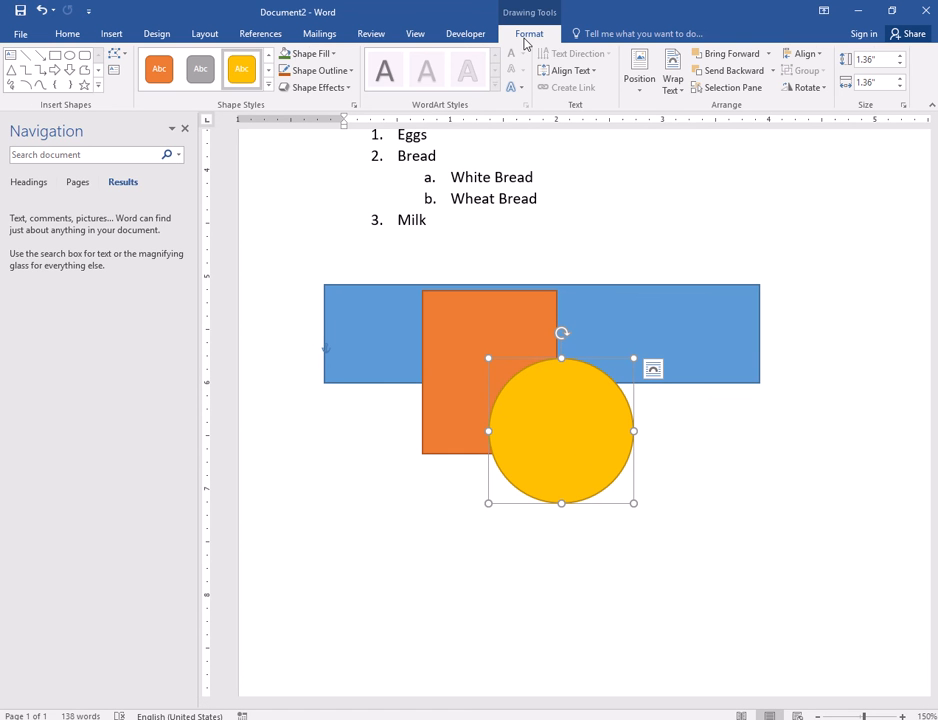
click(774, 71)
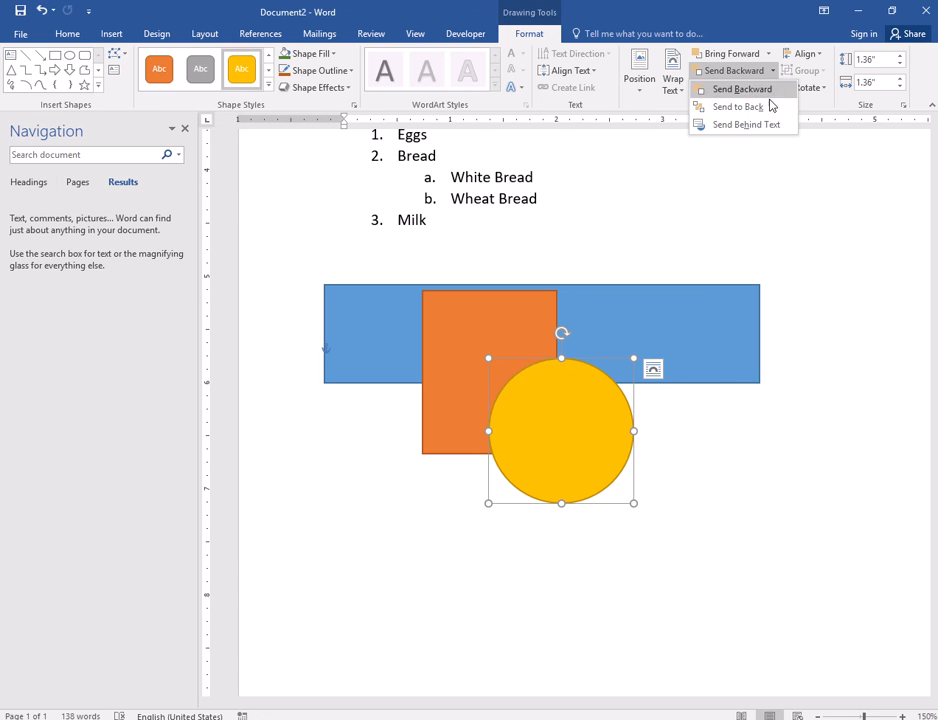
click(771, 106)
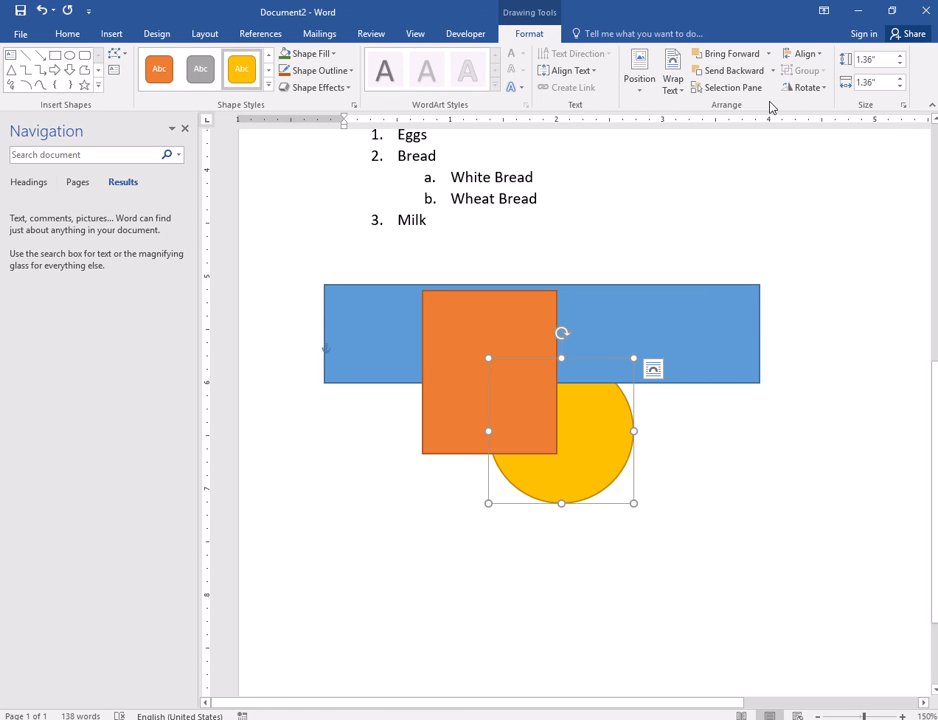
click(700, 438)
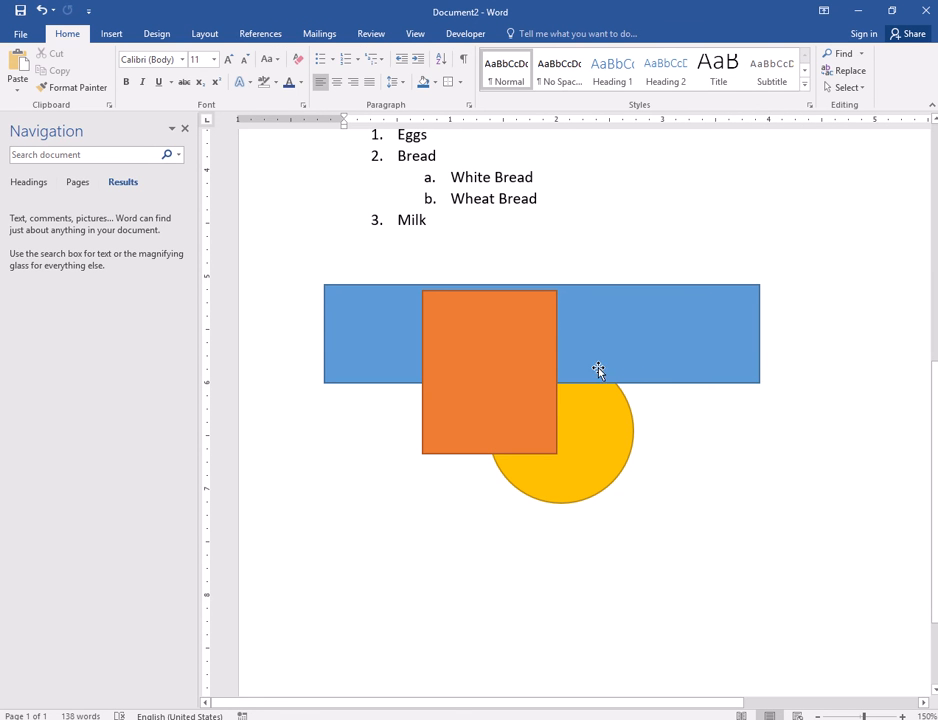
click(597, 440)
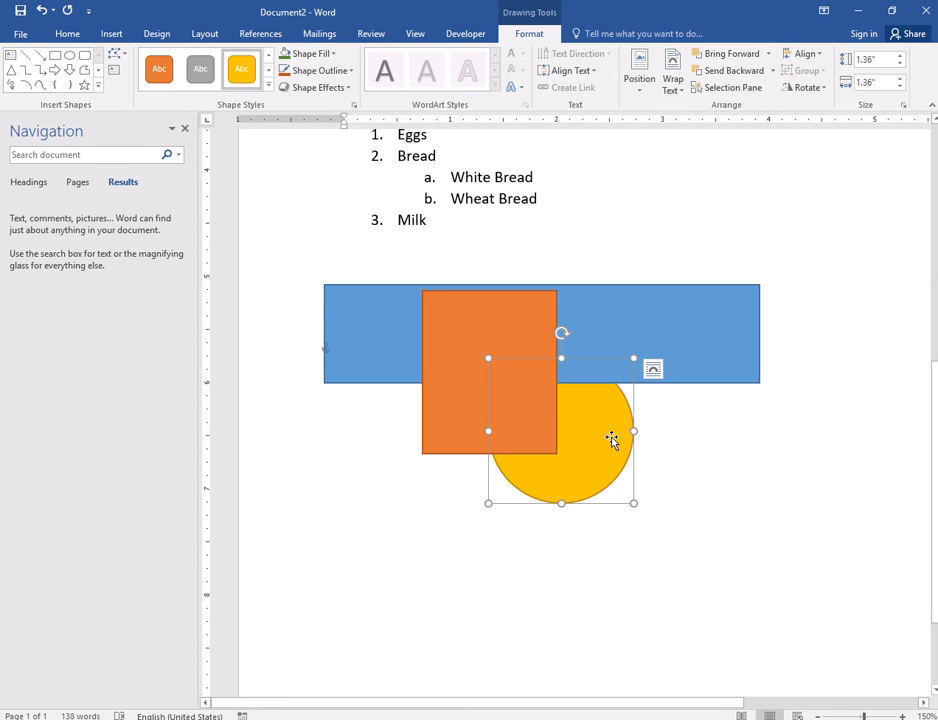
click(769, 54)
click(743, 90)
click(708, 502)
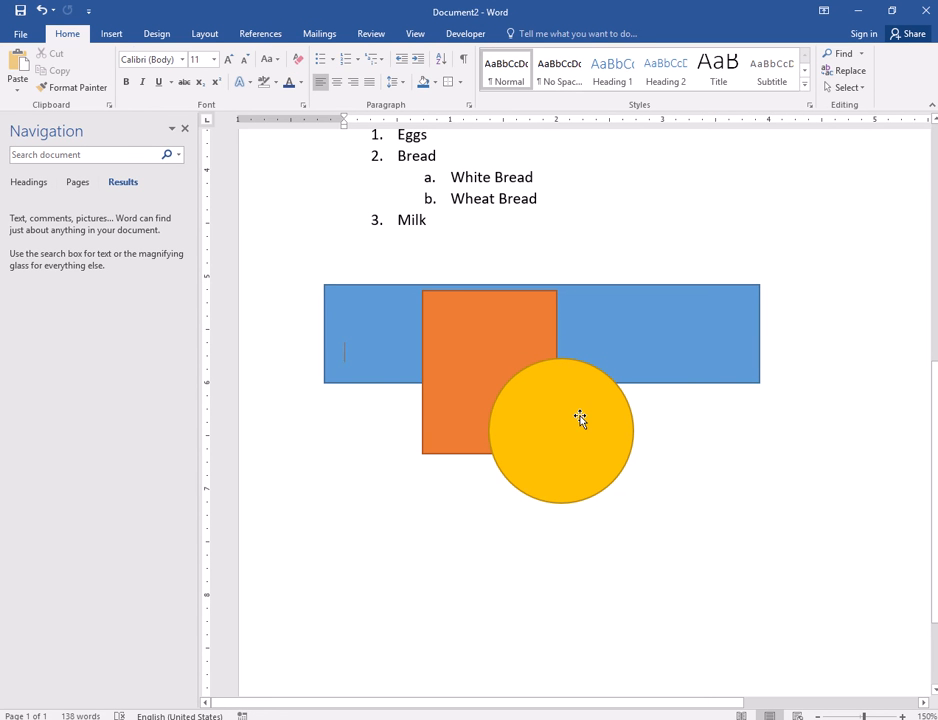
- Send the yellow circle back two layers, behind the orange square and blue bar
click(580, 418)
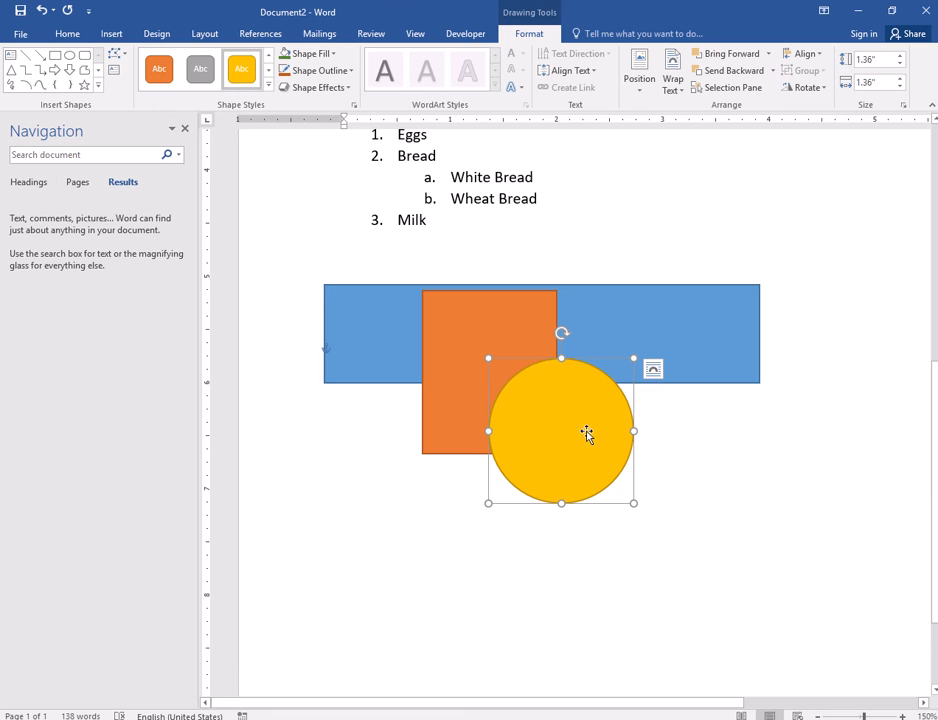
click(735, 71)
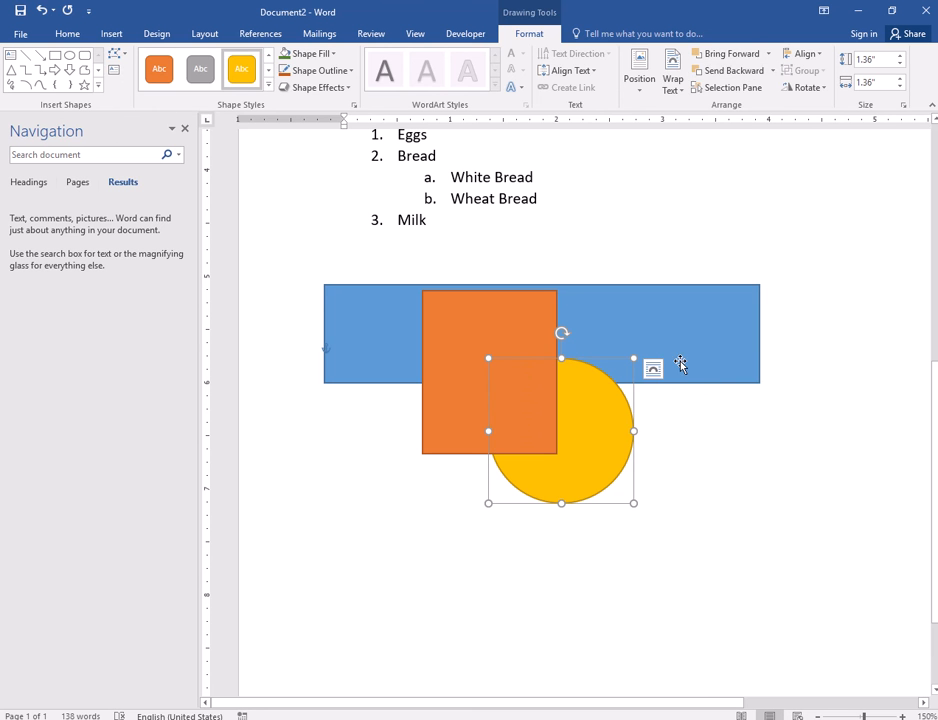
click(669, 423)
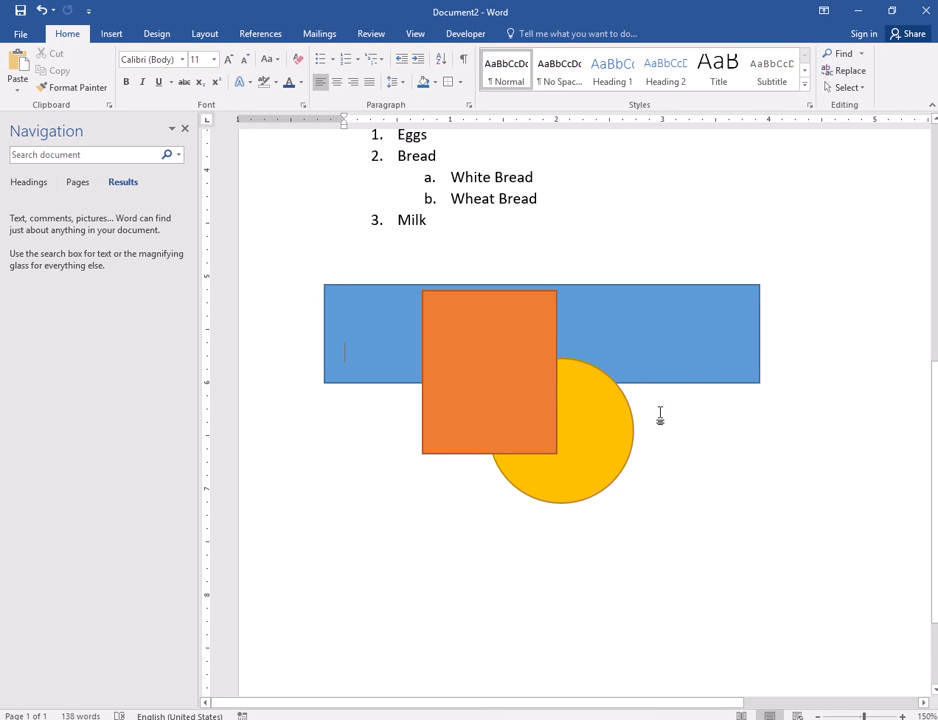
click(607, 437)
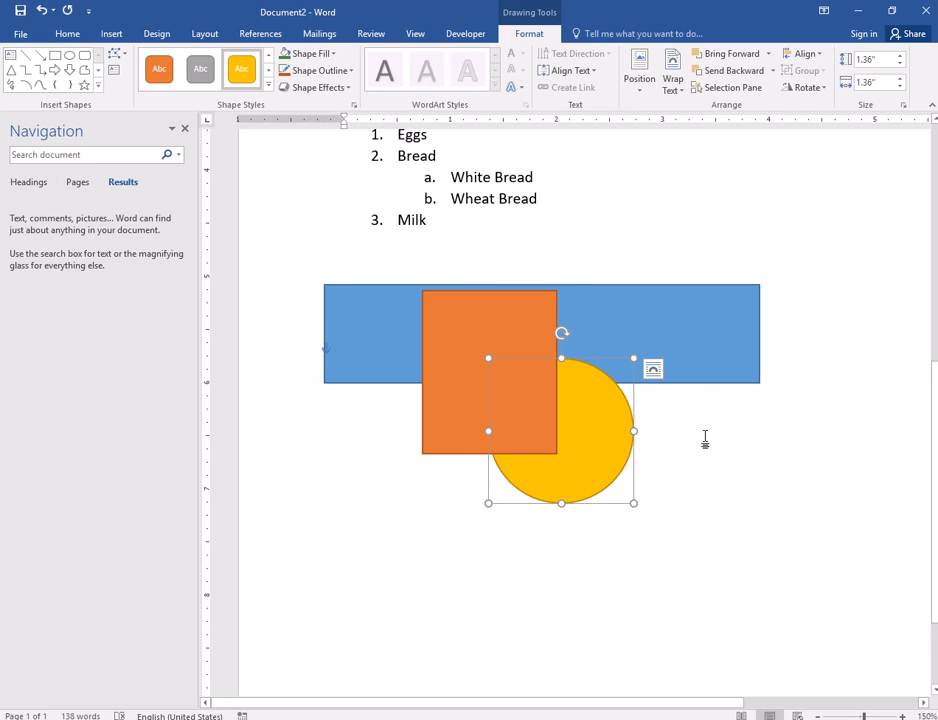
scroll(698, 455, down, 2)
scroll(698, 455, up, 1)
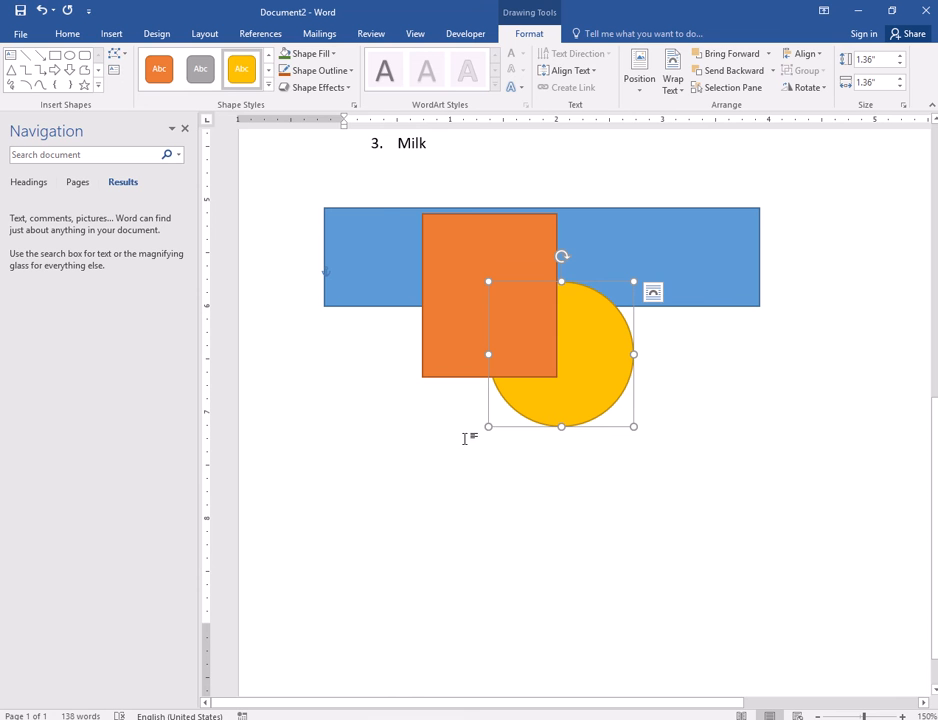
- Delete the blue bar, orange square and yellow circle, leaving an empty unnumbered line below Milk
click(111, 33)
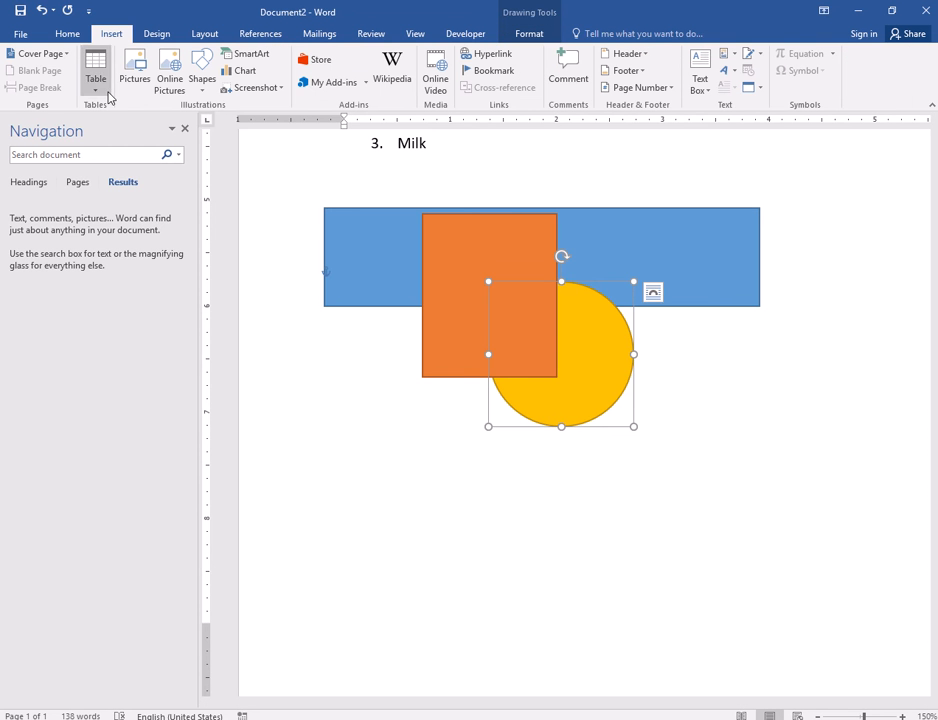
click(518, 499)
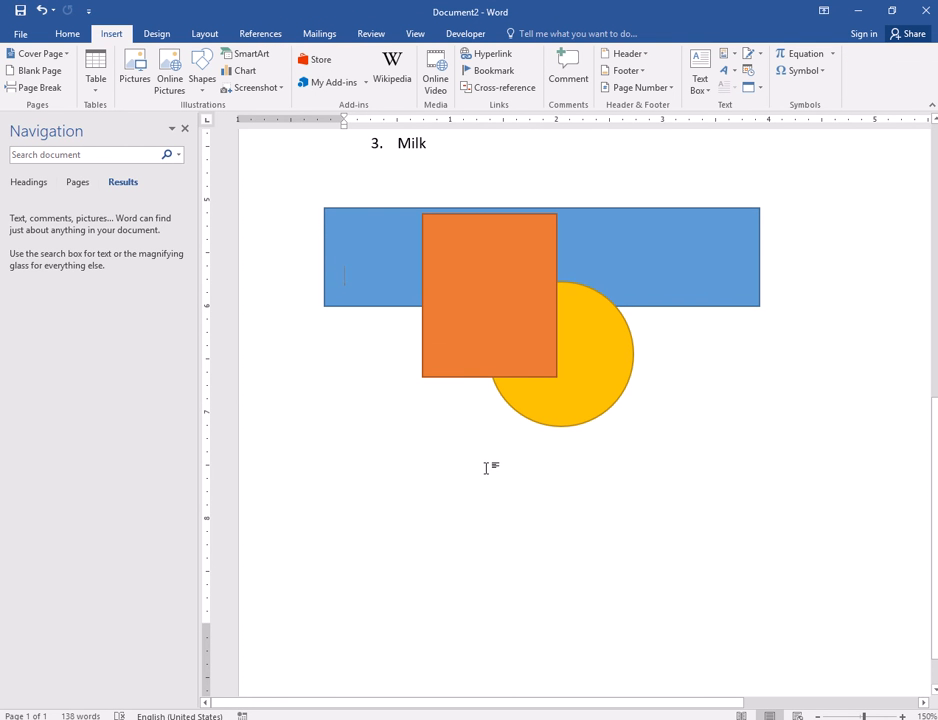
scroll(484, 468, up, 1)
drag(317, 275, 553, 607)
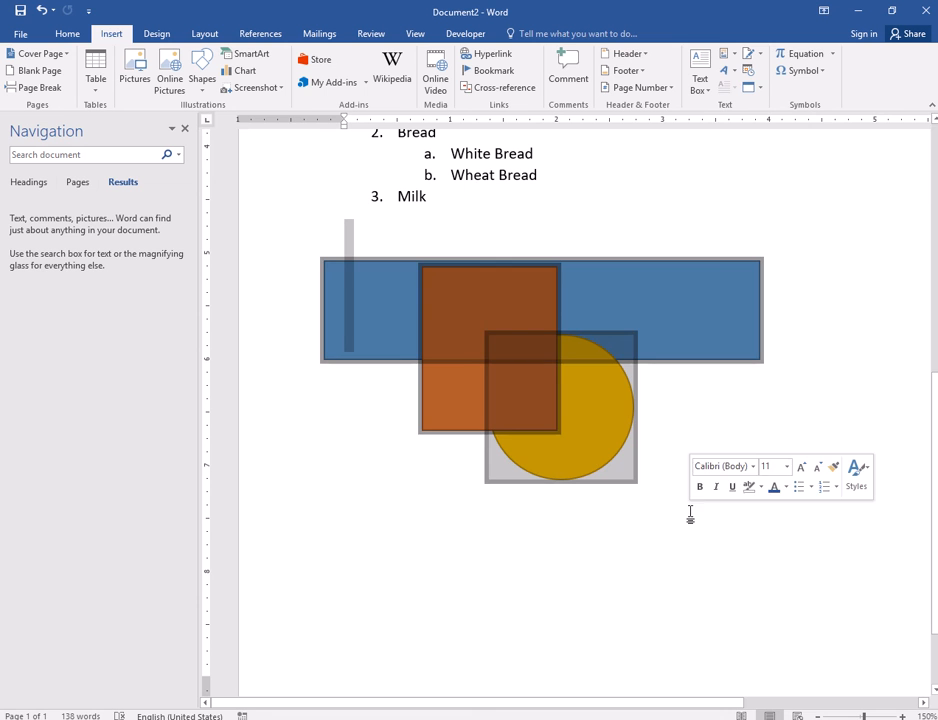
key(Delete)
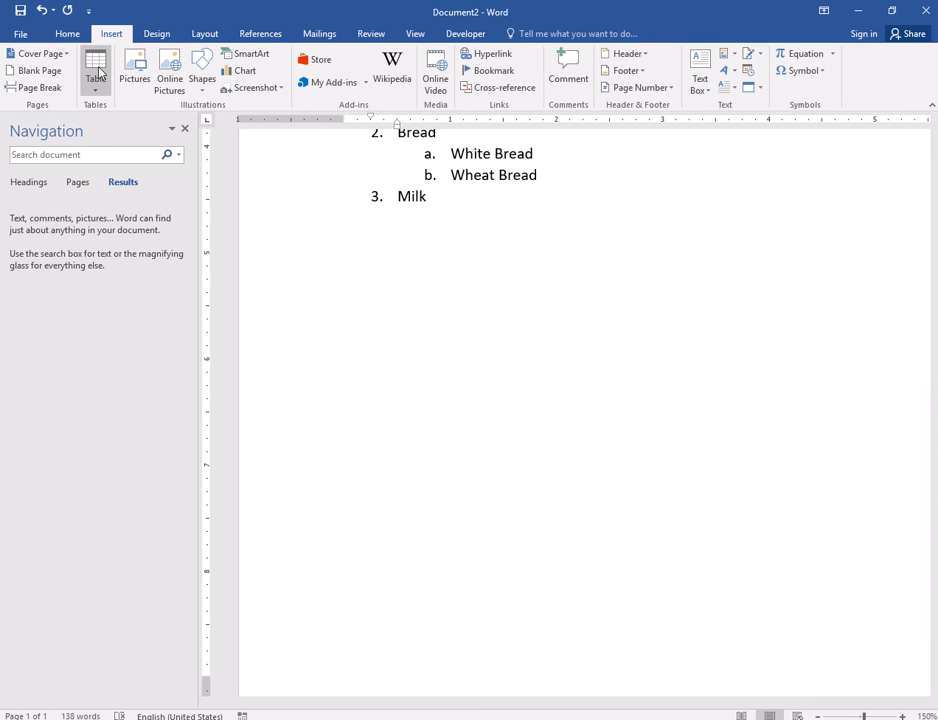
key(Home)
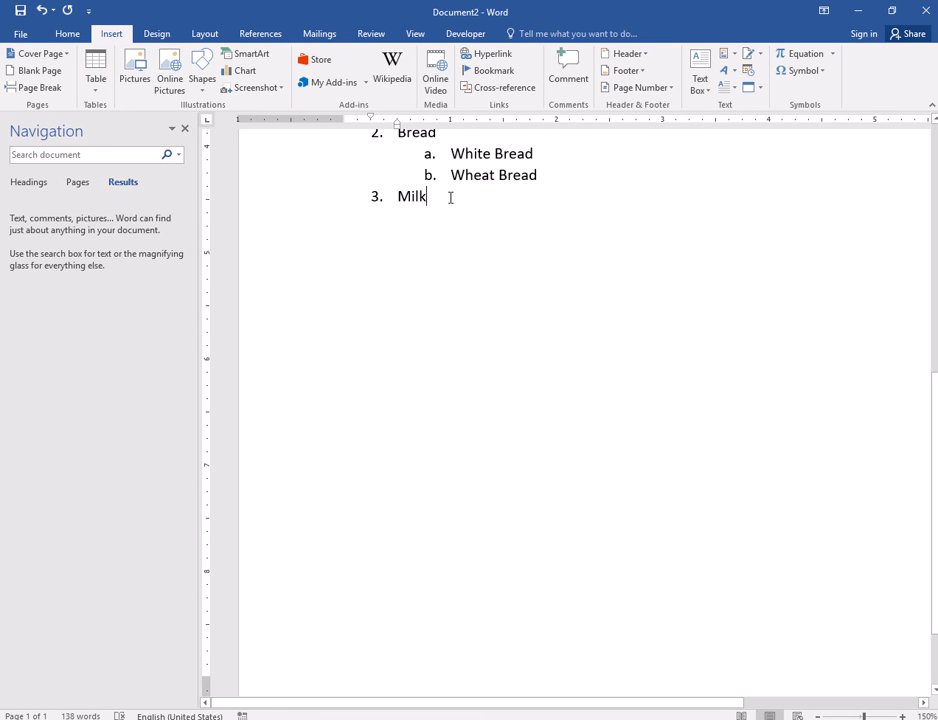
key(Return)
key(Return)
key(Return)
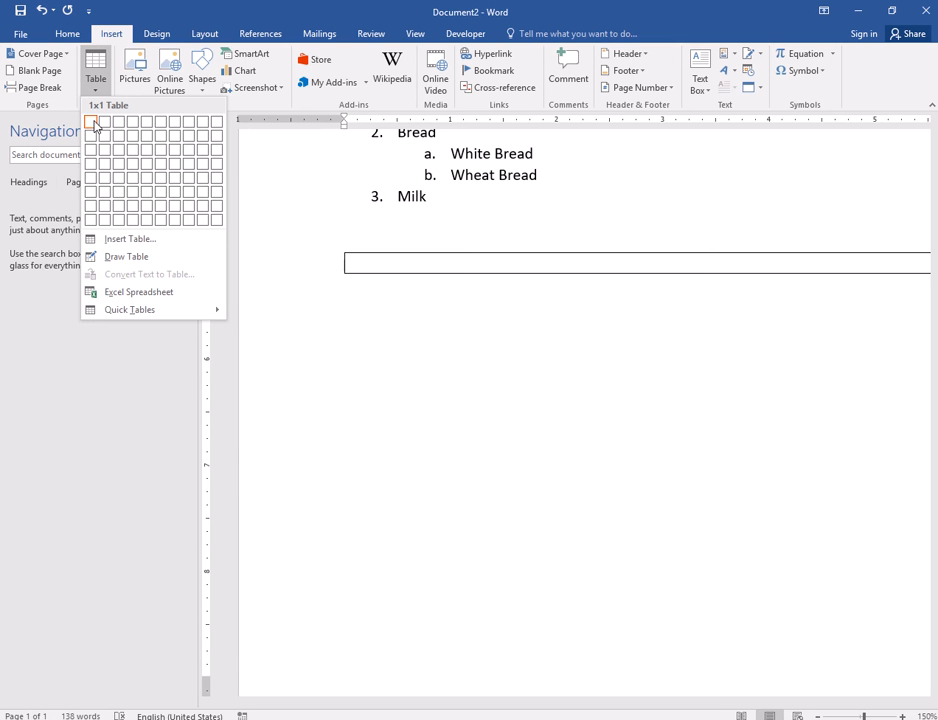
- Close the Navigation pane and insert a 3-column, 2-row table below the list
click(38, 114)
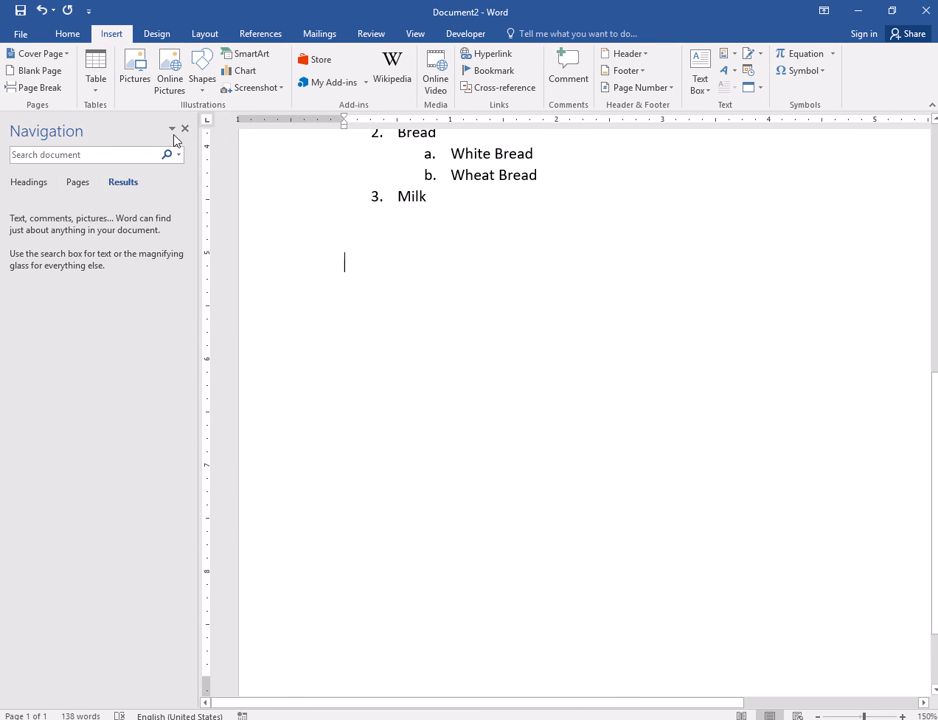
click(187, 130)
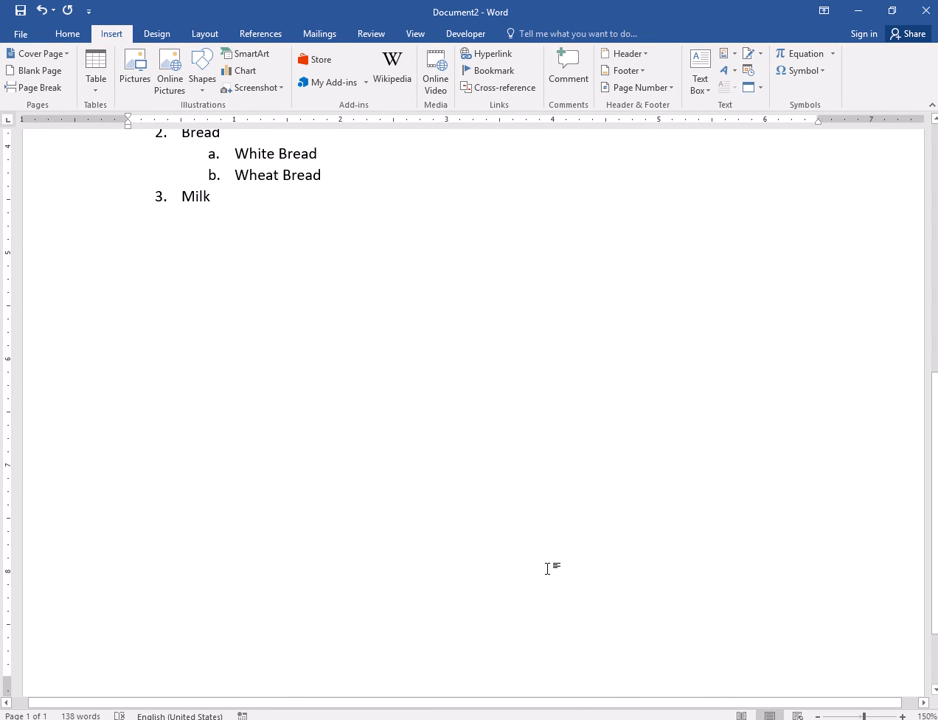
ctrl+scroll(549, 566, down, 4)
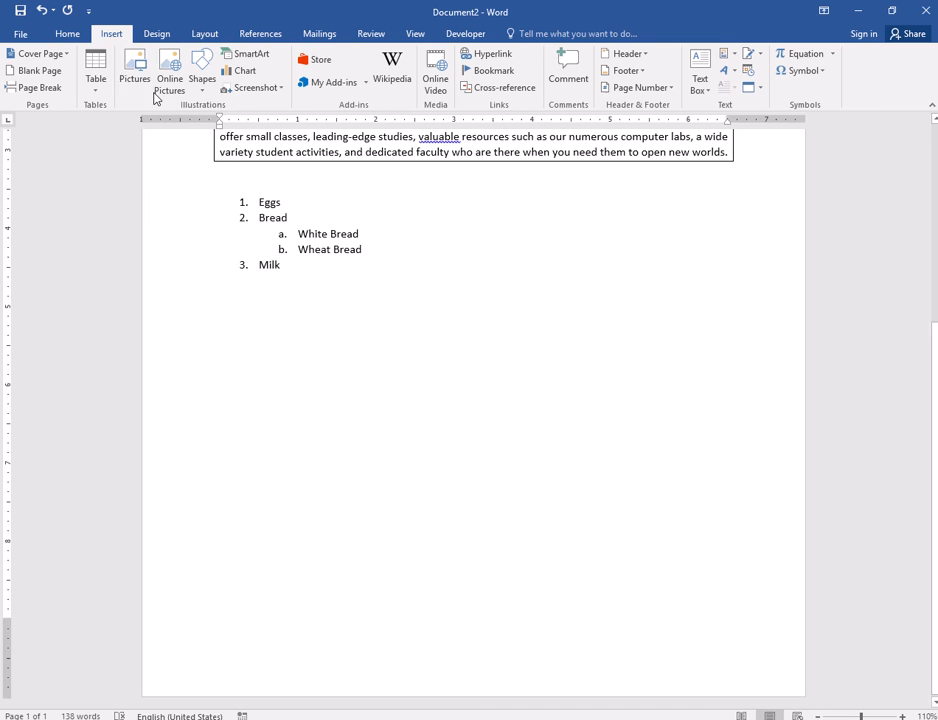
click(95, 92)
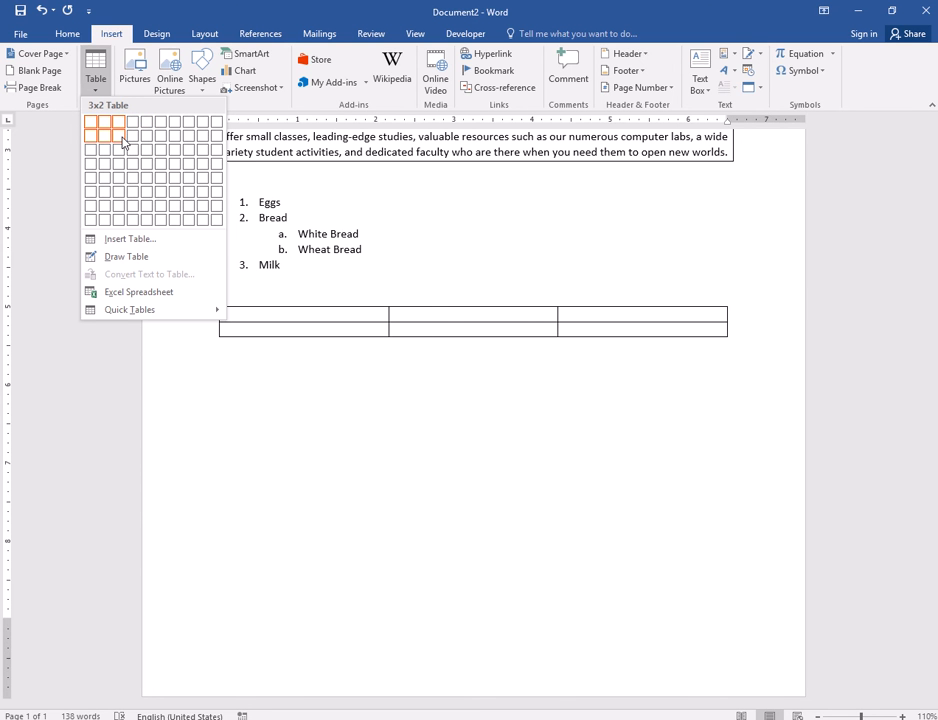
click(124, 142)
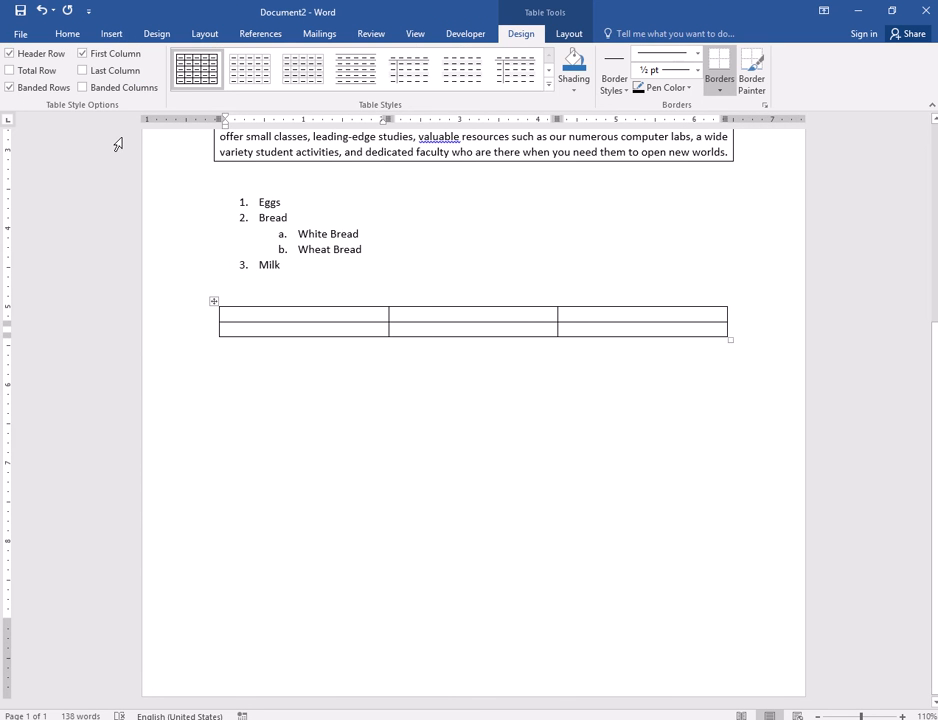
click(572, 328)
click(336, 313)
- Type Name, Email and Phone across the first row, then select that header row
text(Name)
key(Tab)
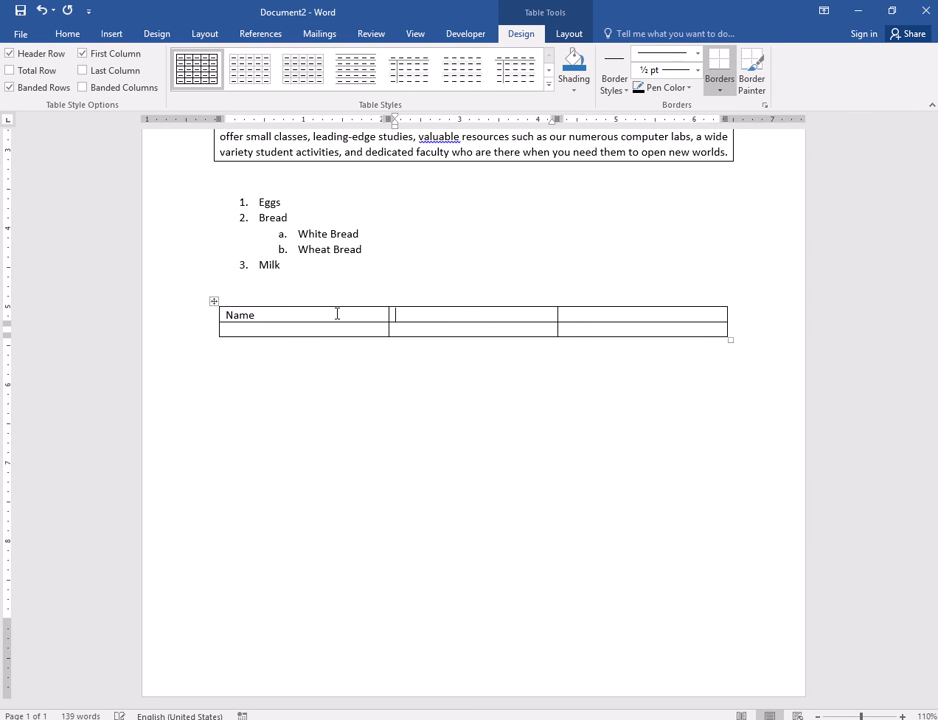
text(Email)
key(Tab)
text(Phon)
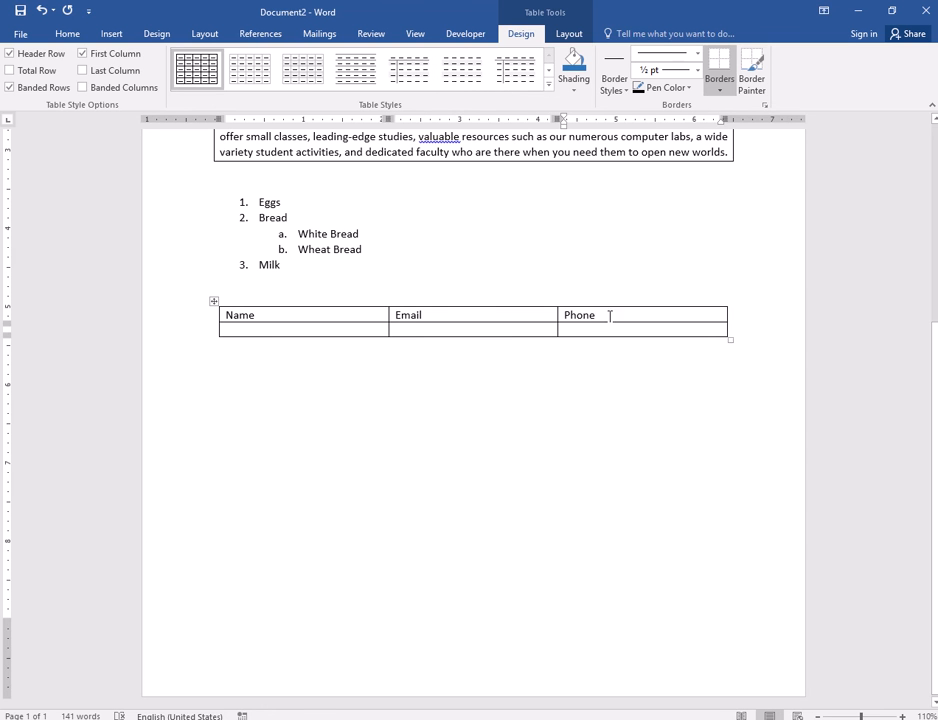
drag(610, 316, 299, 318)
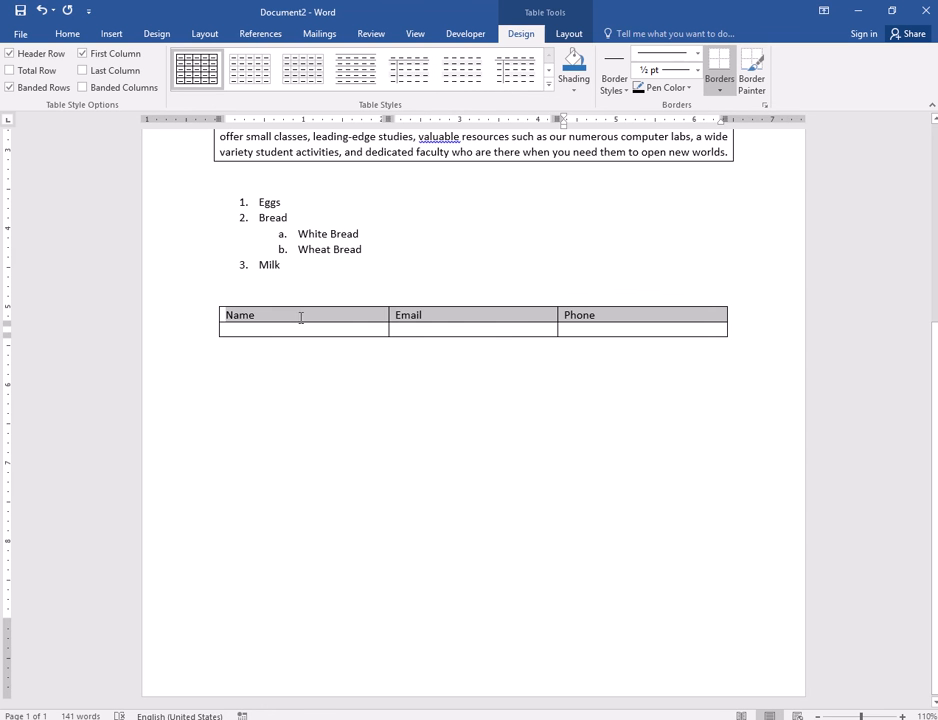
- Centre the header row text both horizontally and vertically
click(632, 315)
drag(628, 315, 300, 316)
scroll(494, 317, up, 3)
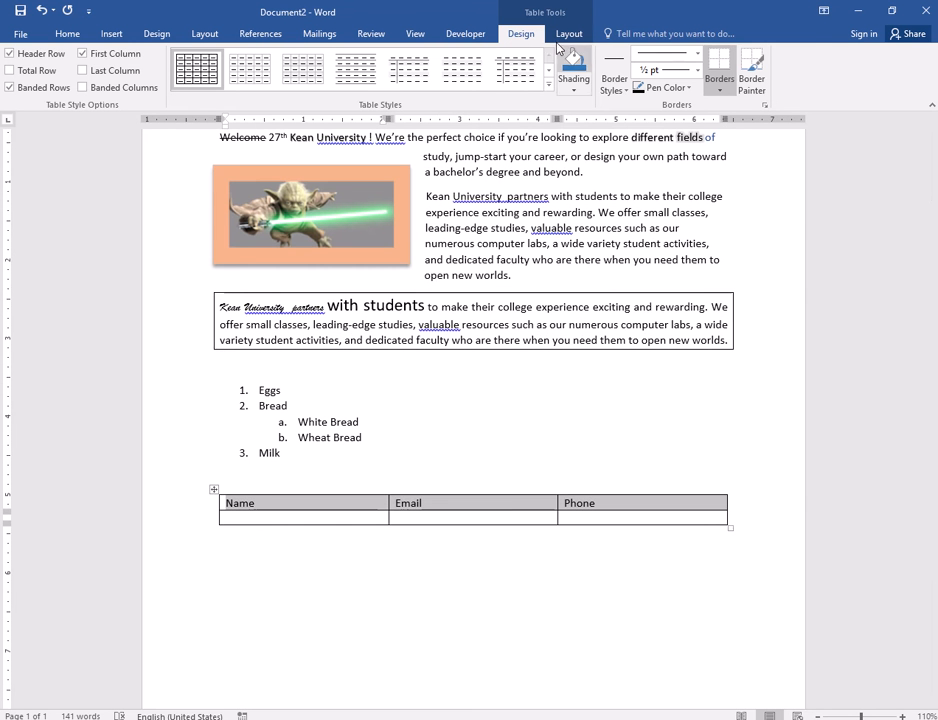
click(561, 38)
click(521, 34)
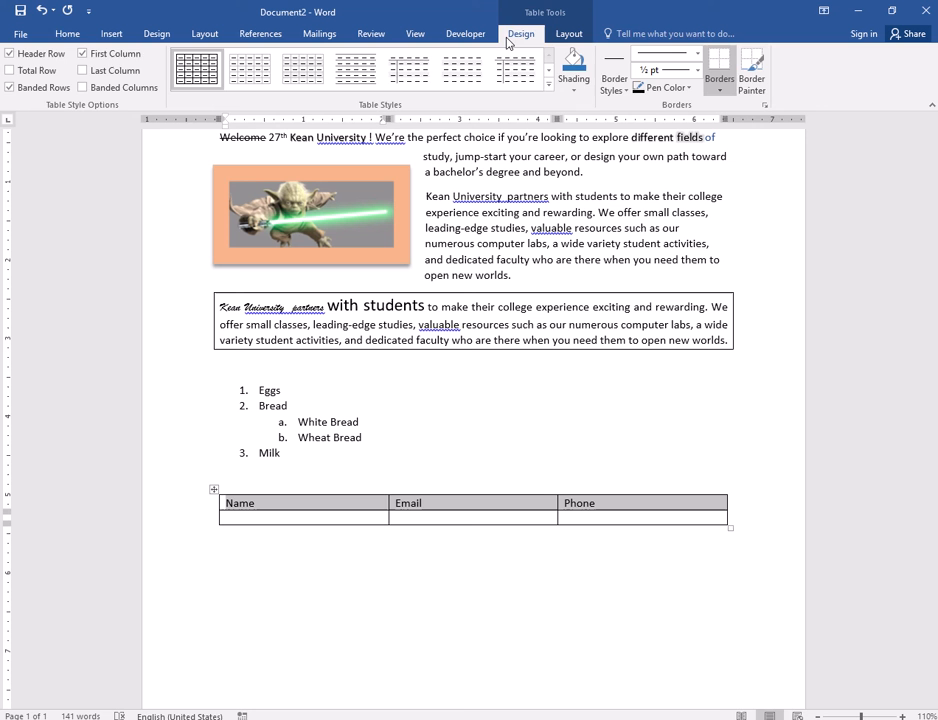
click(62, 38)
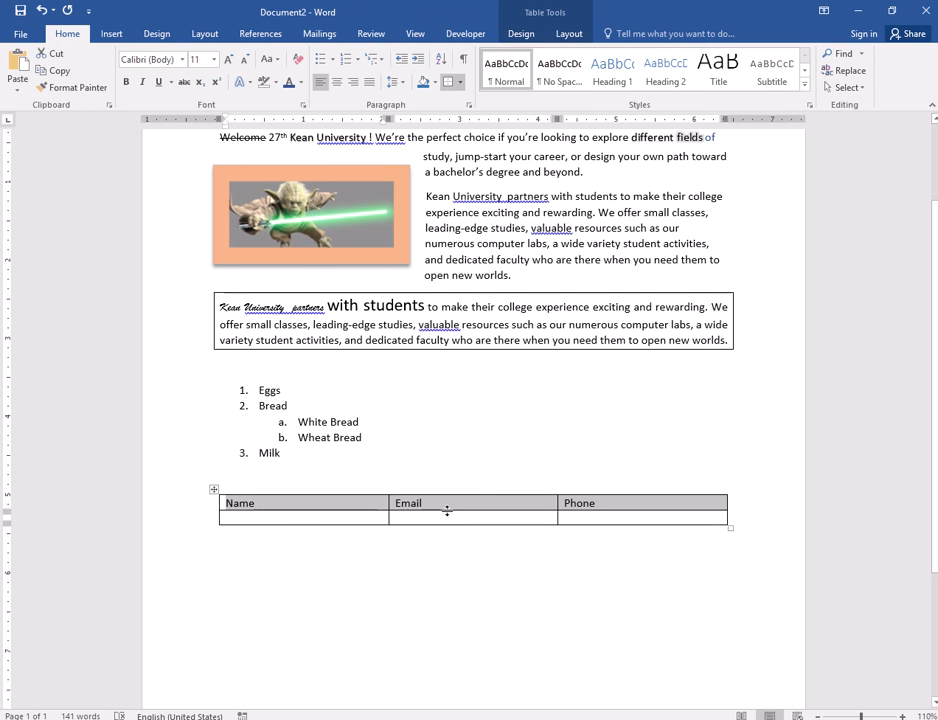
click(336, 84)
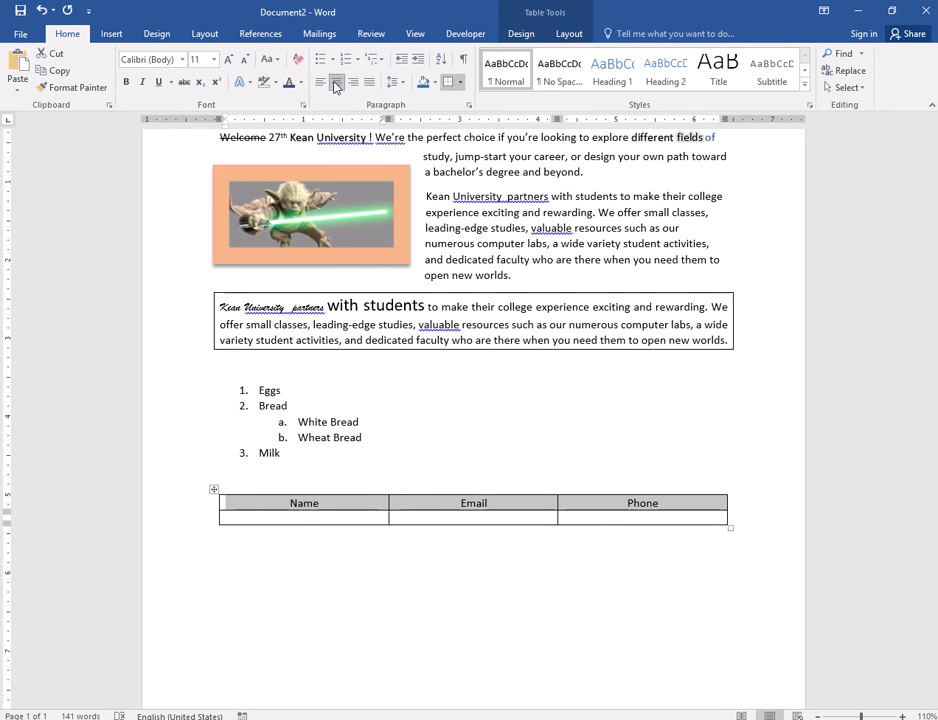
click(527, 38)
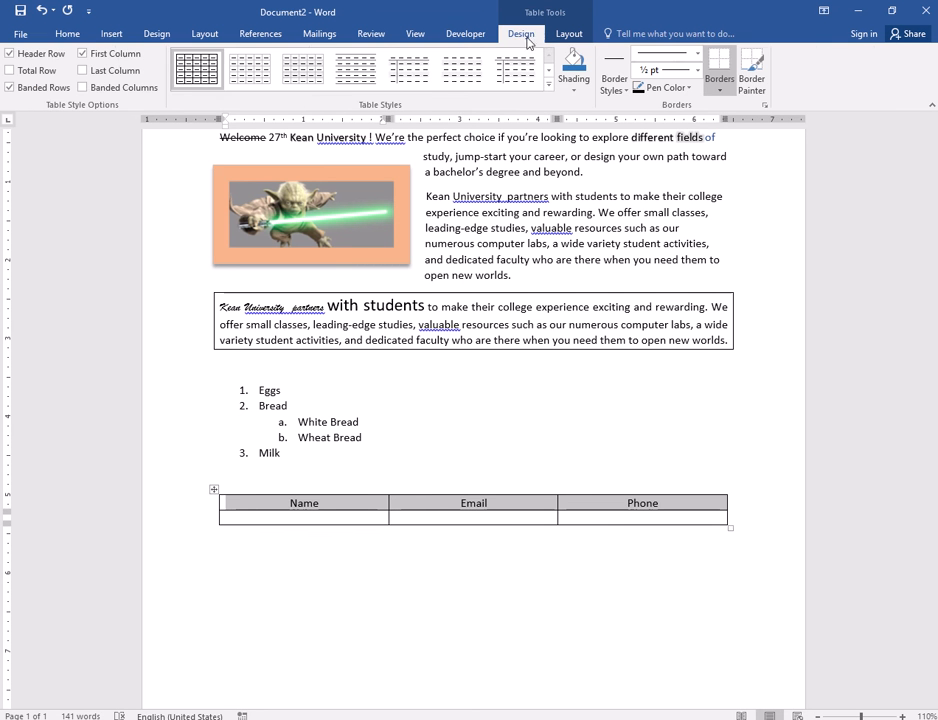
click(569, 34)
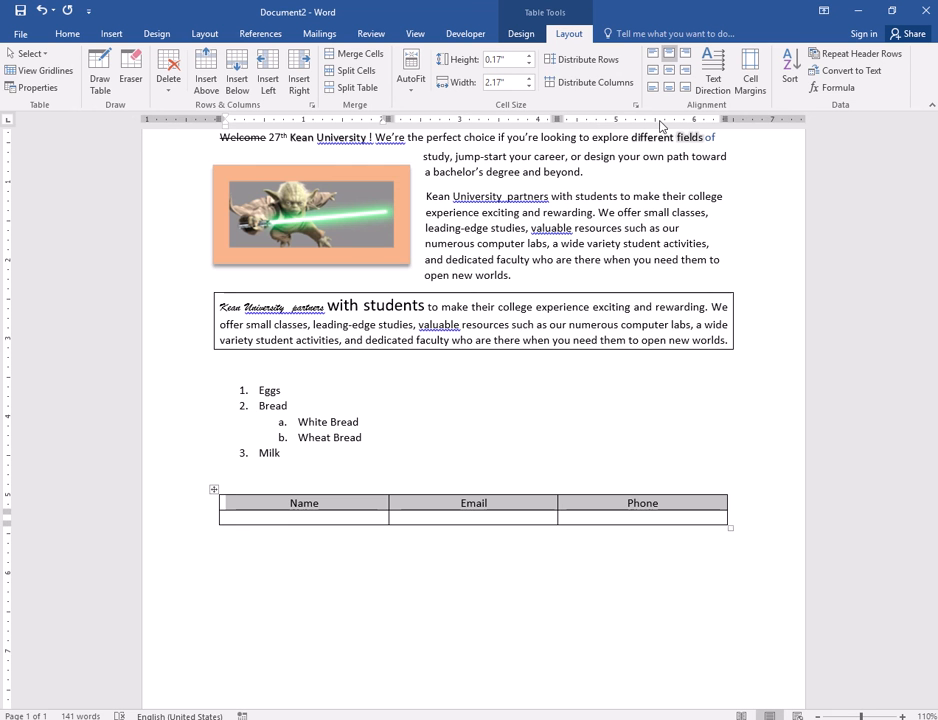
scroll(454, 345, down, 2)
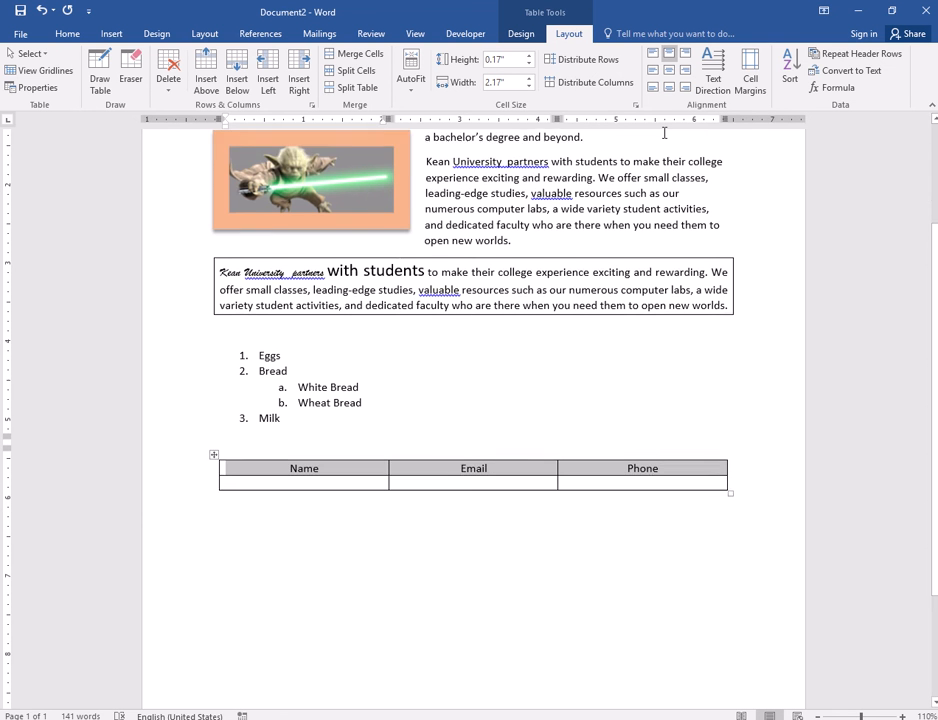
scroll(314, 444, down, 1)
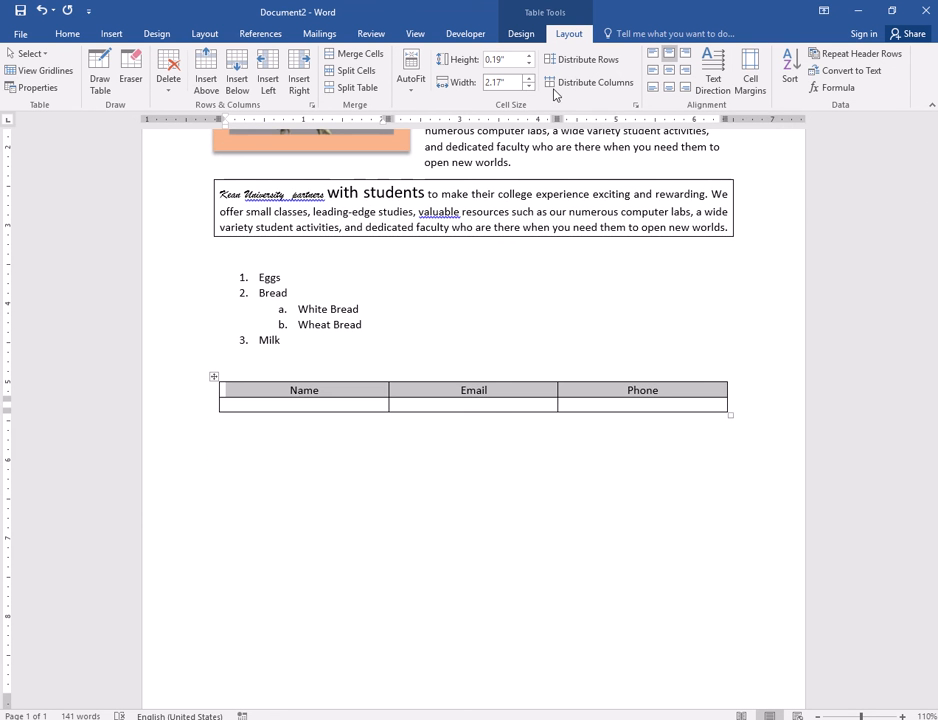
click(669, 70)
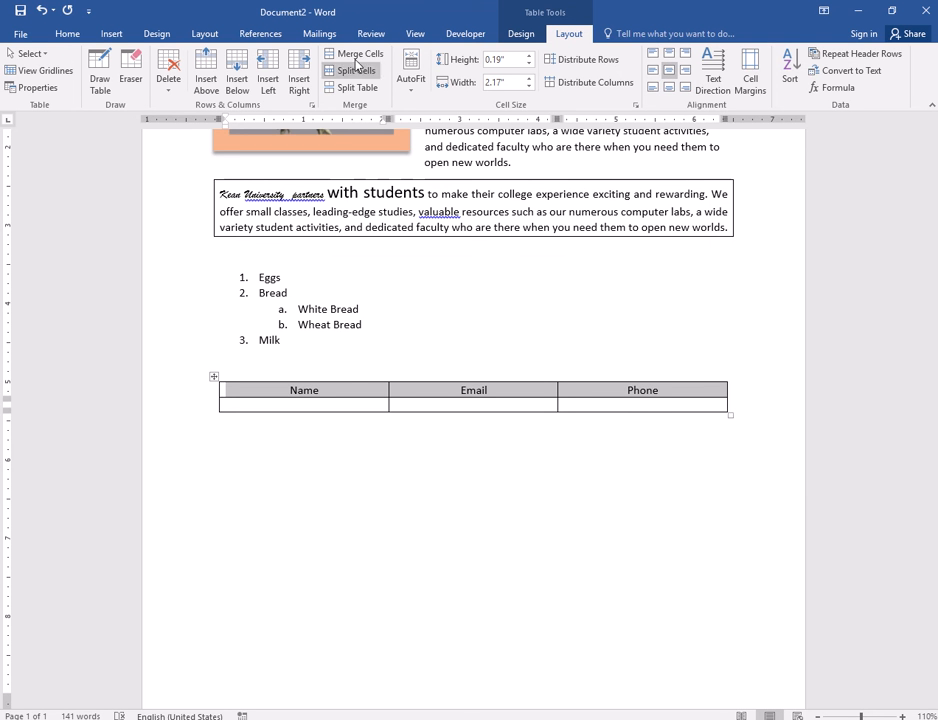
- Shade the header row dark blue and make its text bold light grey
click(521, 34)
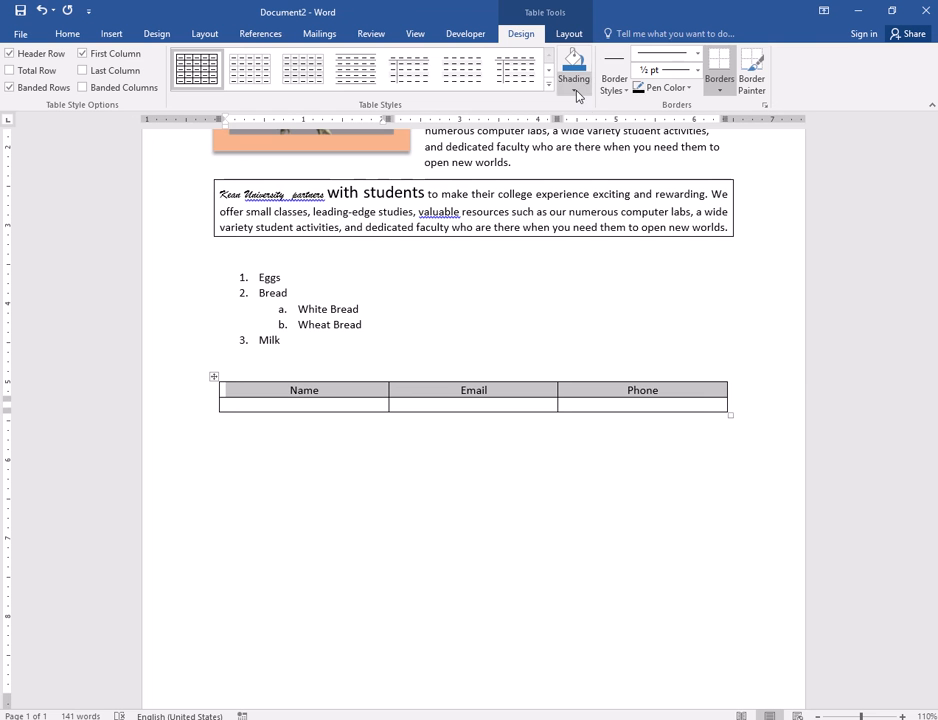
click(690, 88)
click(577, 84)
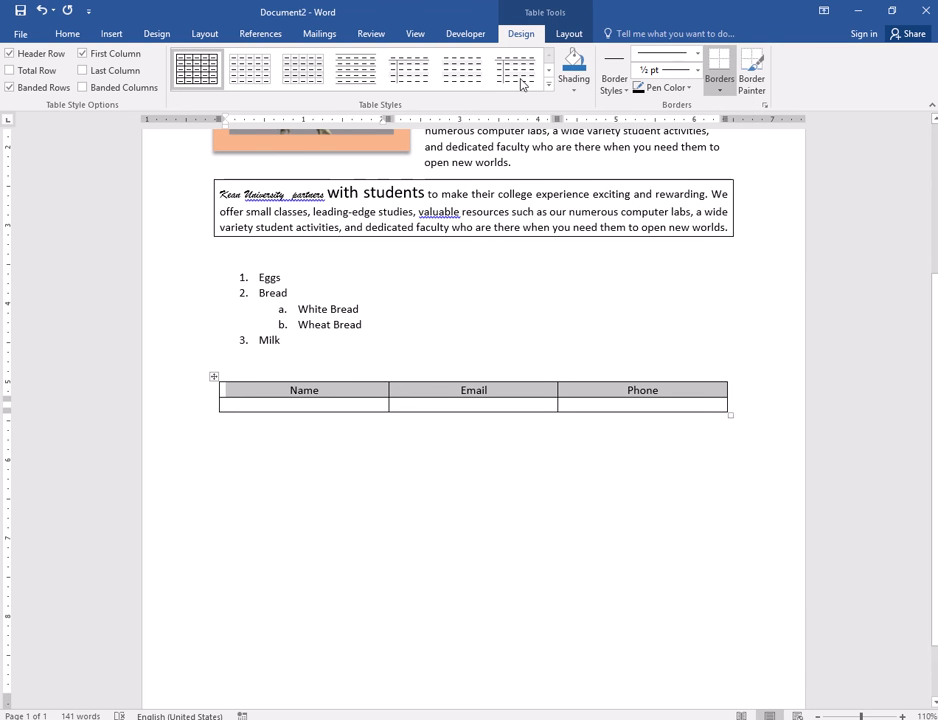
click(77, 38)
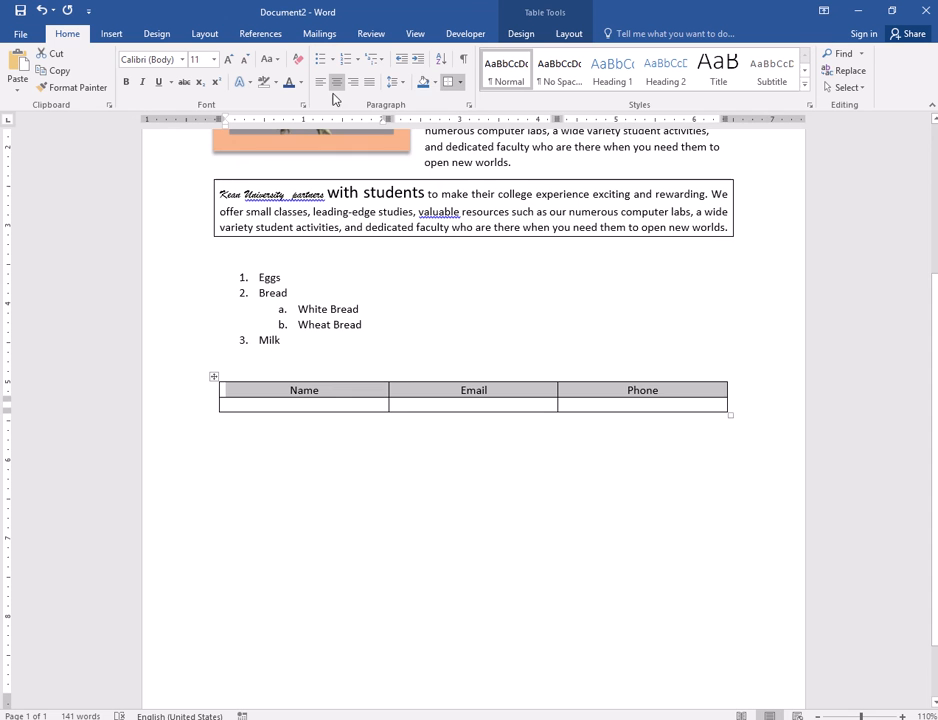
click(426, 86)
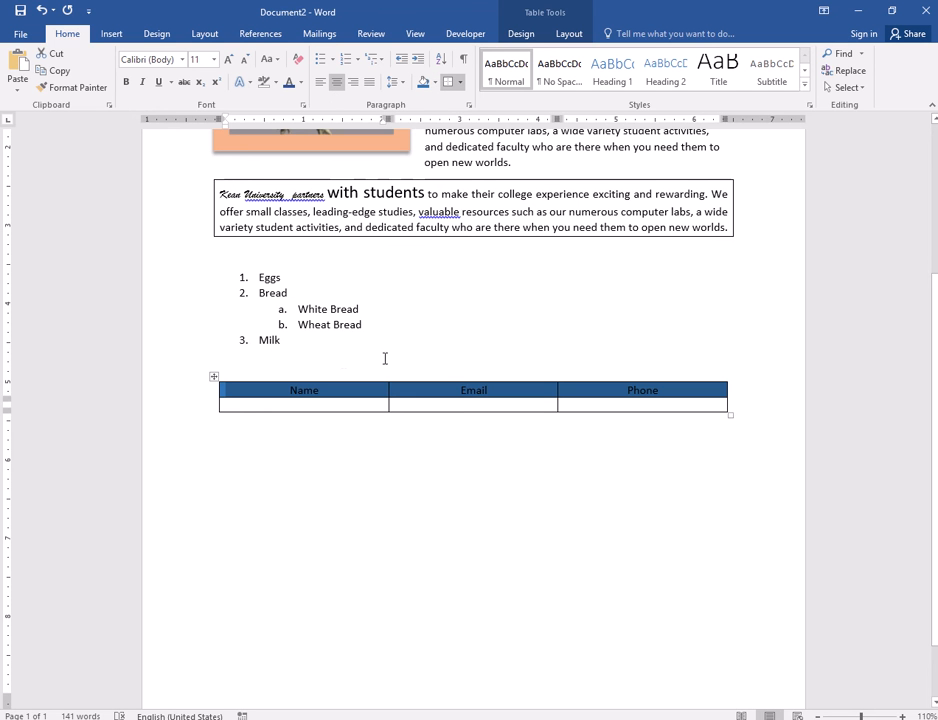
click(301, 84)
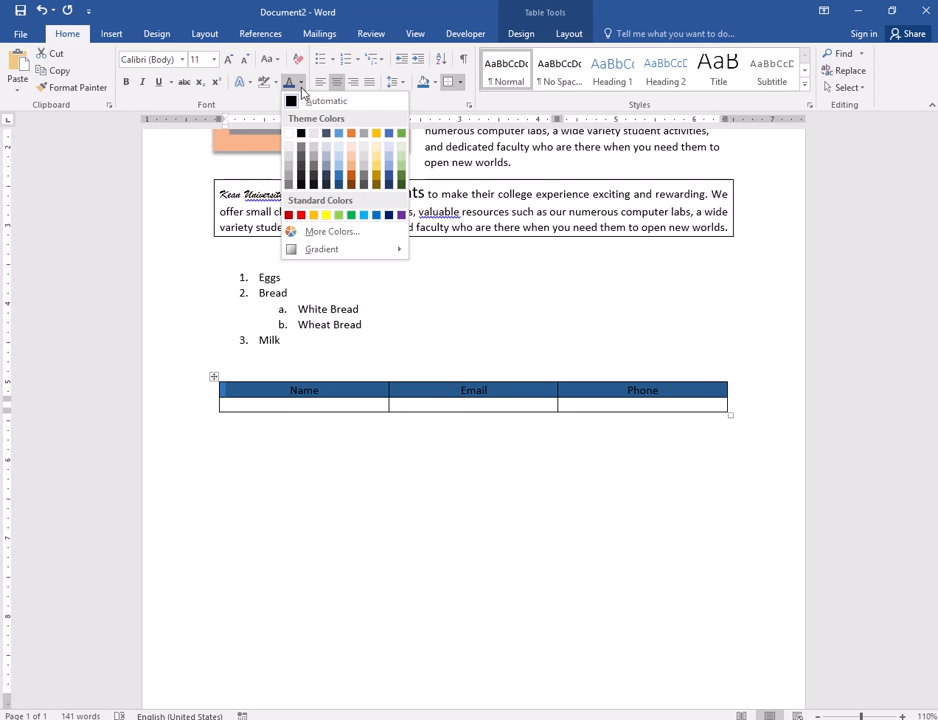
click(290, 150)
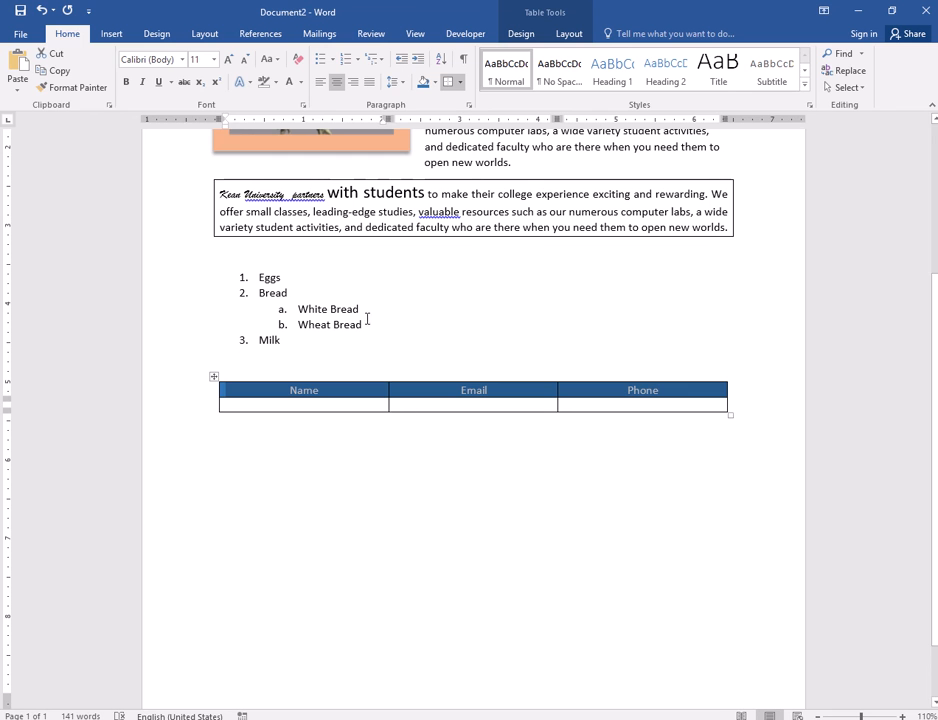
click(126, 81)
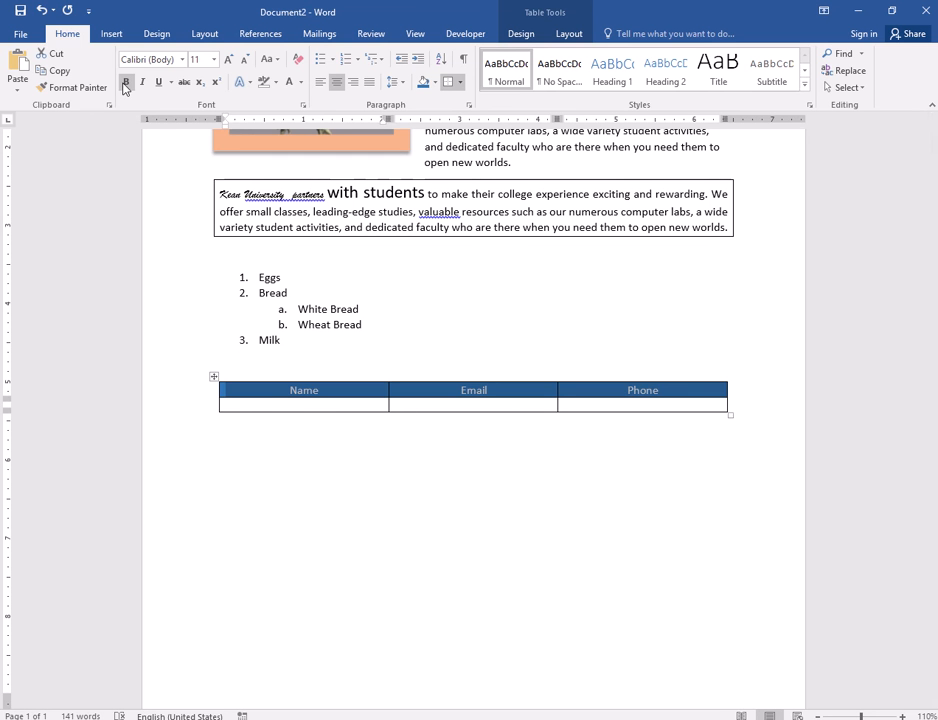
click(272, 408)
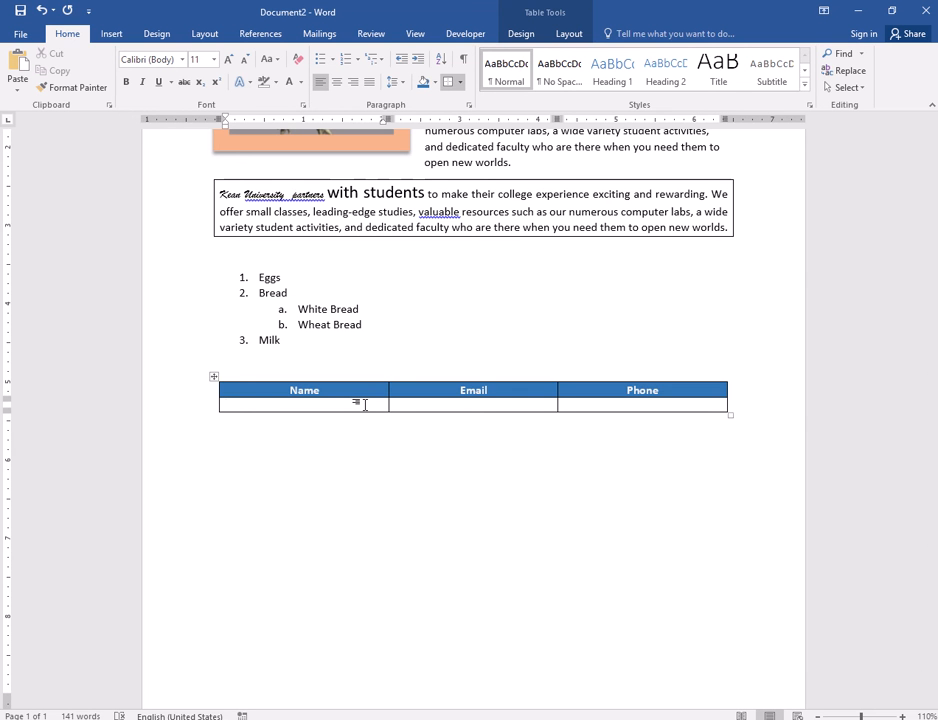
- Enter three people's names in new table rows, adding a fourth empty row
text(Muhammad)
key(Tab)
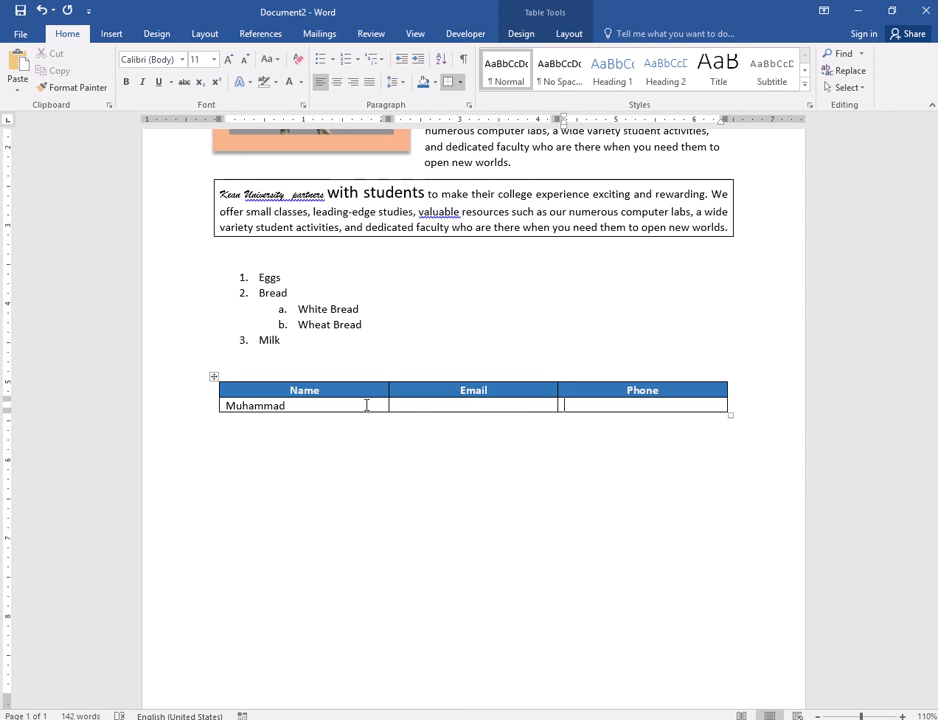
key(Tab)
key(ctrl+z)
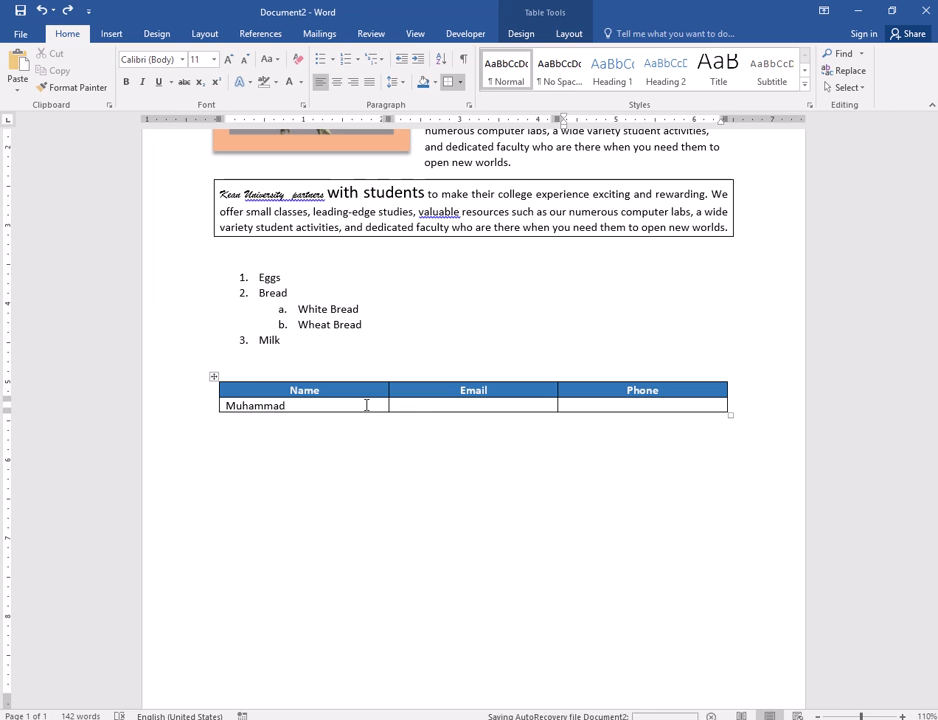
key(Tab)
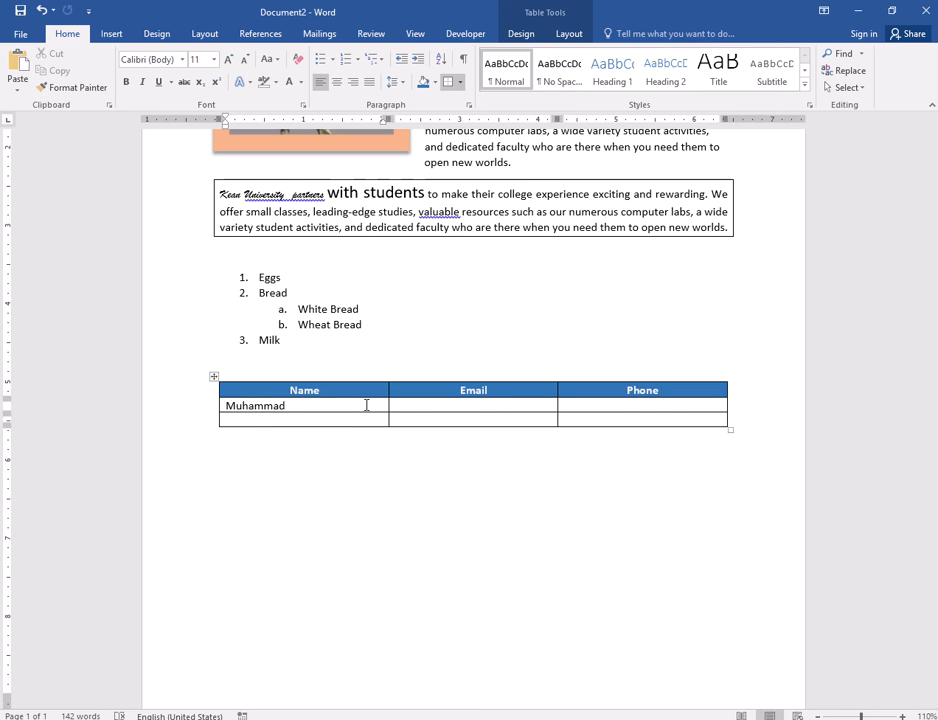
text(Tracie)
key(Tab)
key(Tab)
key(Tab)
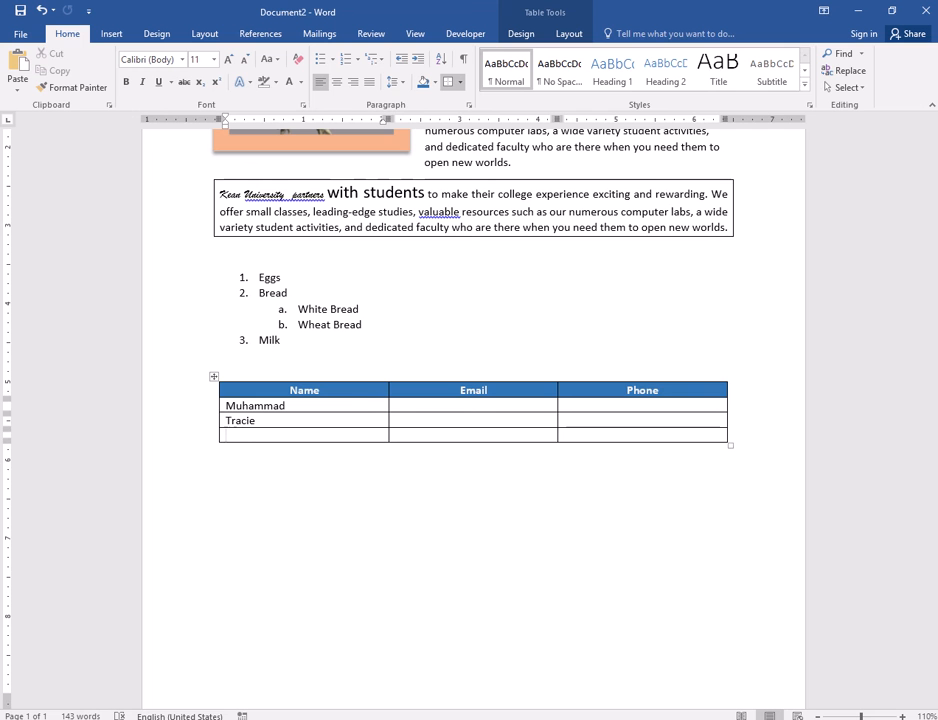
text(Mark)
key(Tab)
key(Tab)
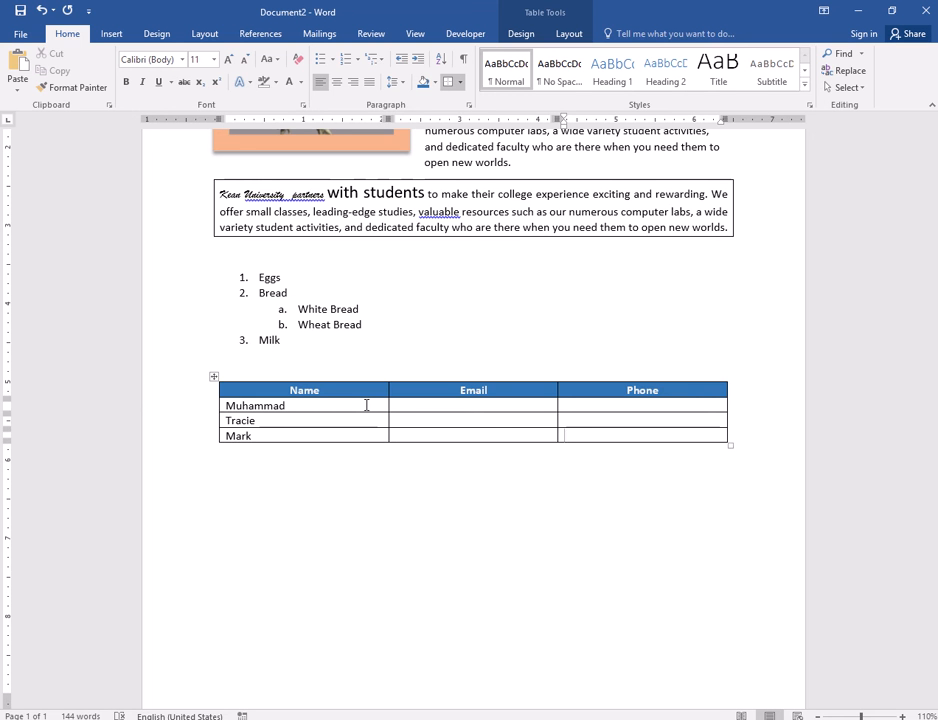
key(Tab)
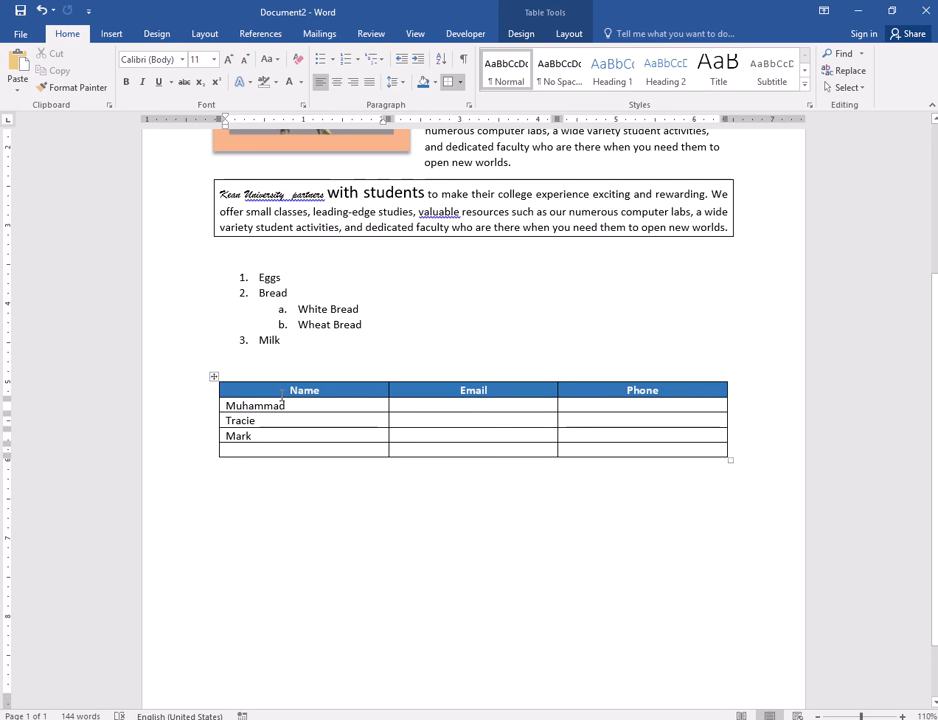
mouse_move(300, 390)
mouse_down()
mouse_move(557, 407)
mouse_move(610, 391)
mouse_up()
- Fill in the first person's email and an all-zeros placeholder phone number
click(451, 407)
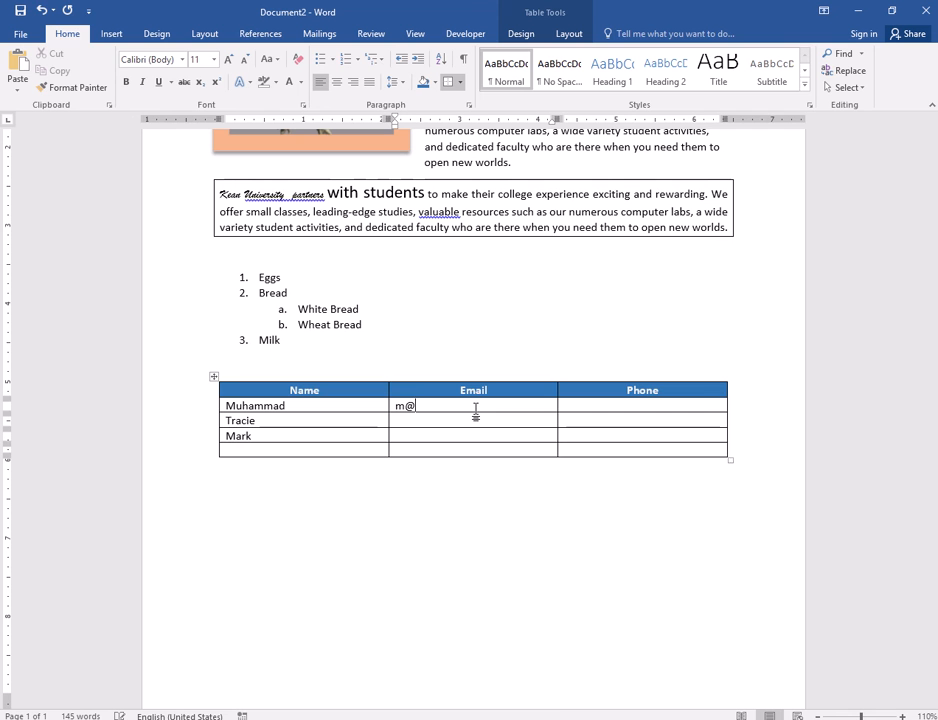
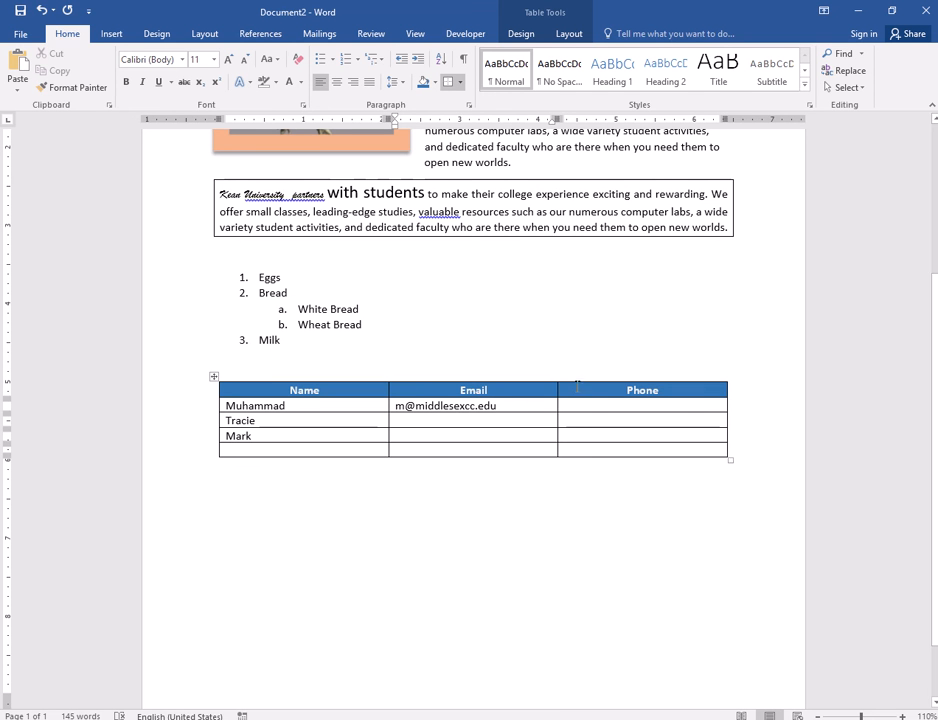
click(595, 405)
text(---)
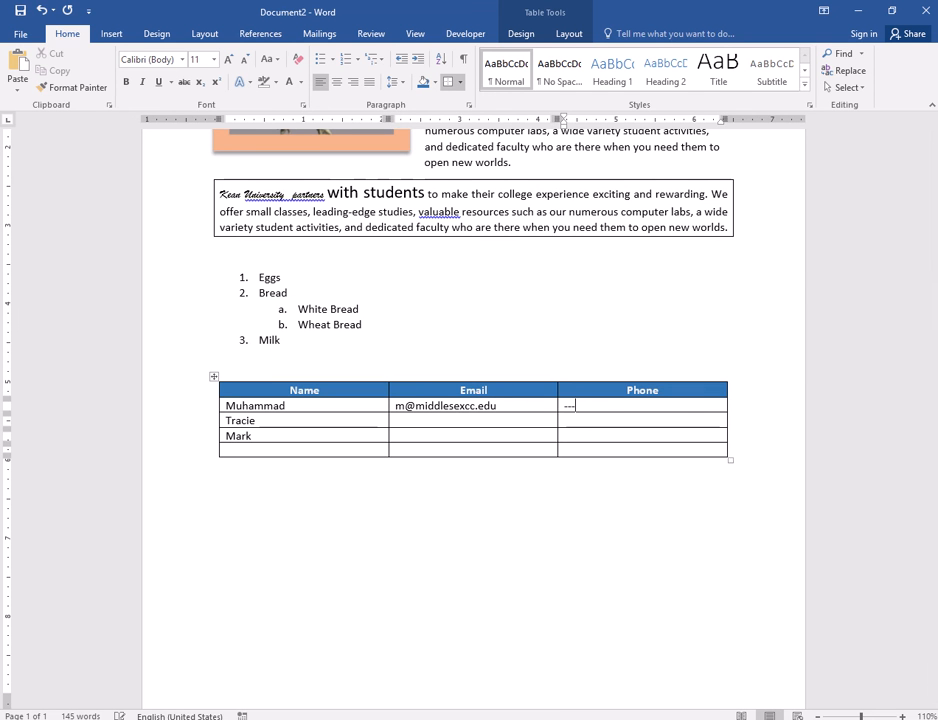
key(BackSpace)
key(BackSpace)
key(BackSpace)
text(000*-)
key(BackSpace)
text(-000-)
- Centre the body-row text and colour it dark orange
drag(628, 449, 257, 416)
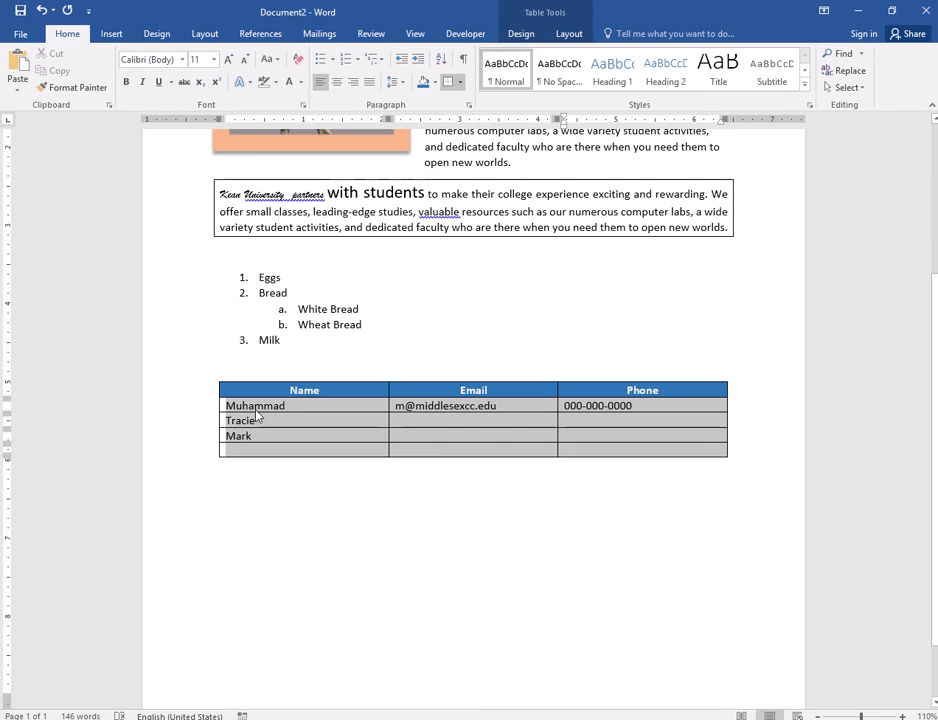
click(339, 84)
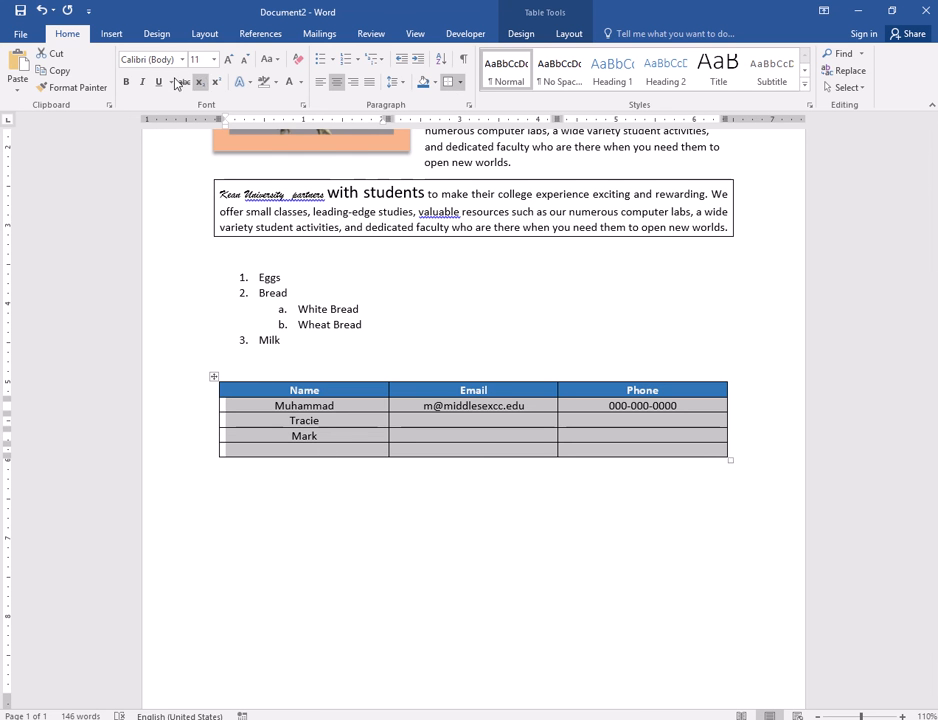
click(299, 84)
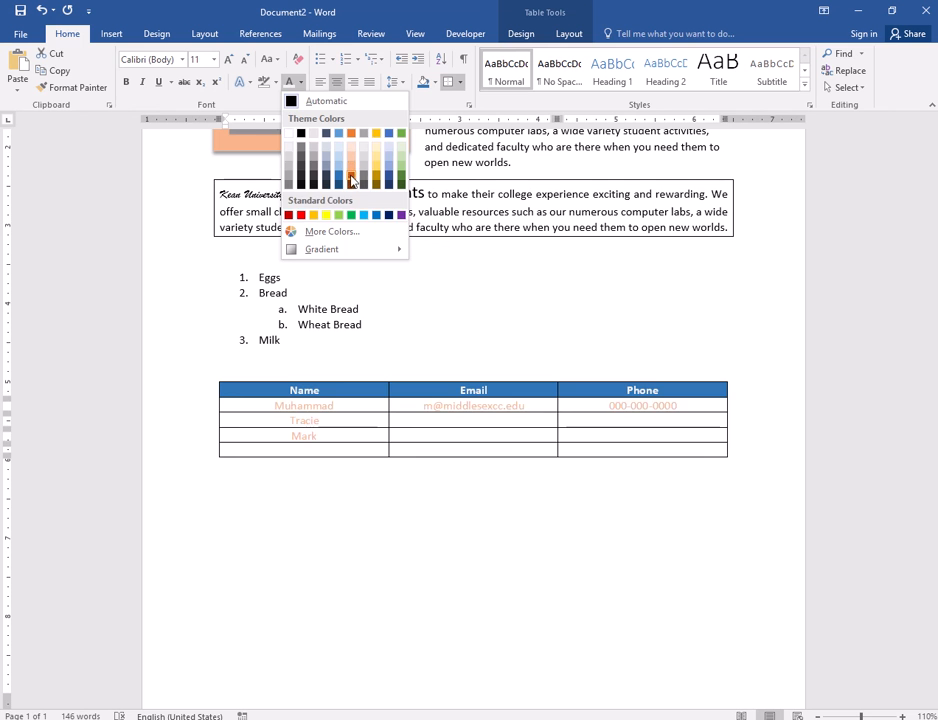
click(351, 183)
click(528, 493)
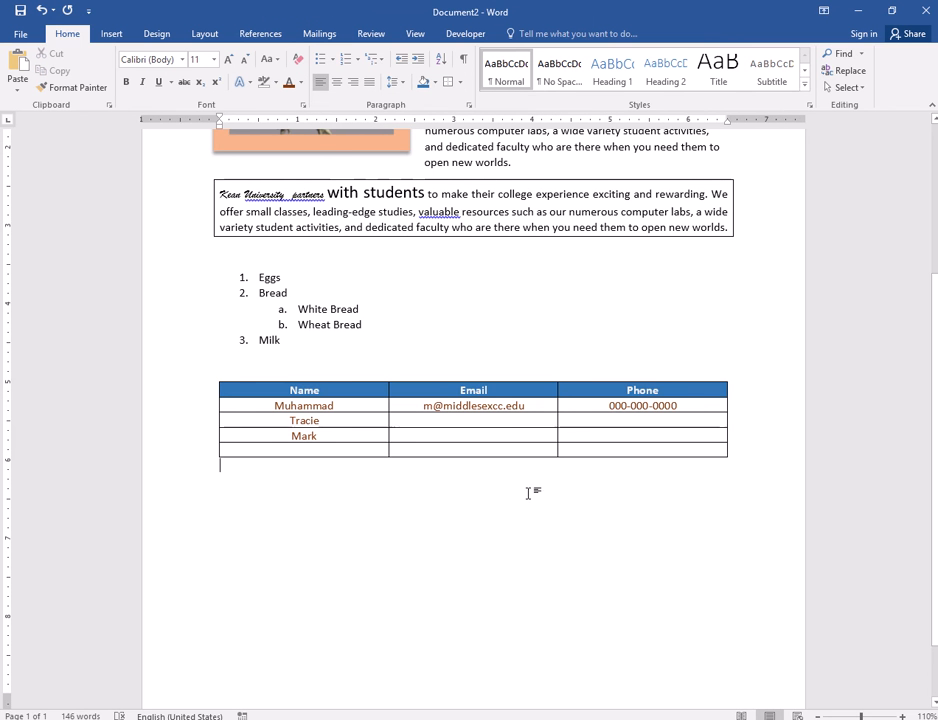
drag(582, 452, 280, 406)
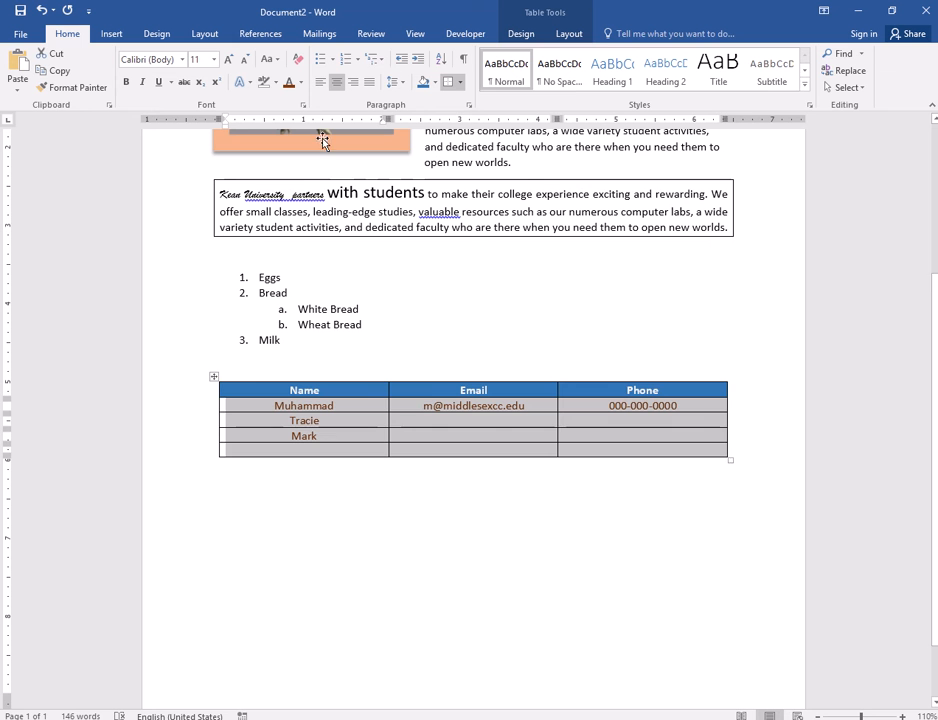
- Select the whole table with the Table Design options showing
click(295, 632)
scroll(216, 414, up, 1)
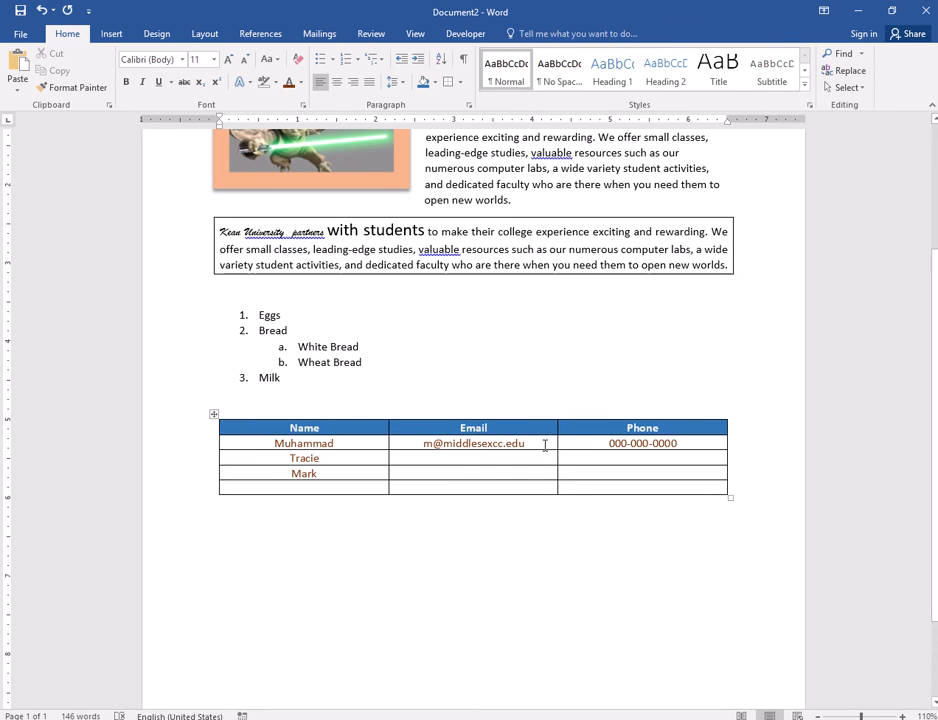
click(474, 458)
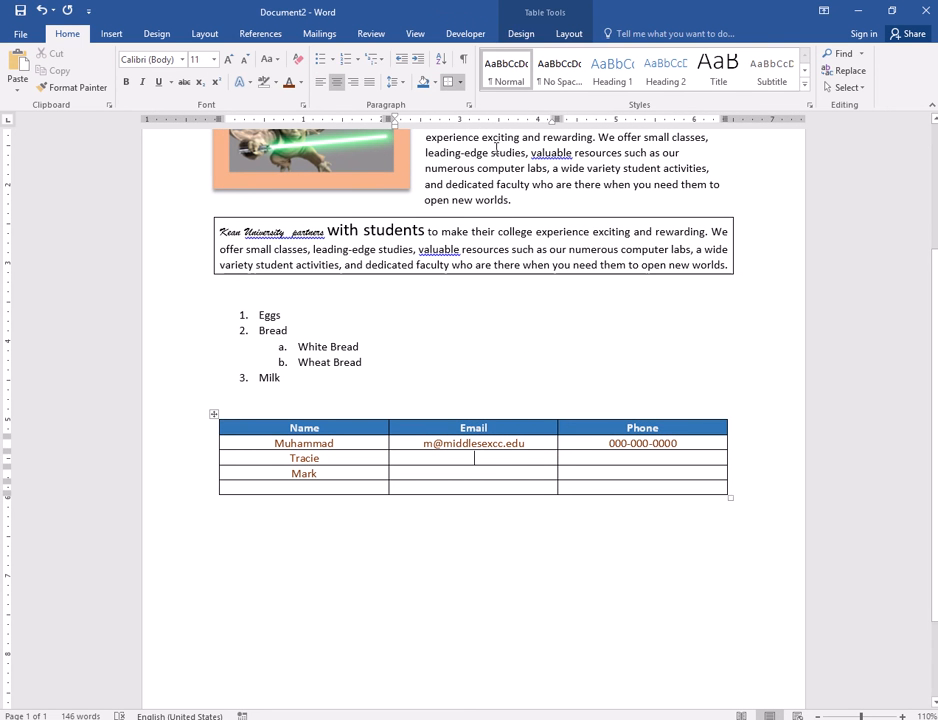
click(519, 35)
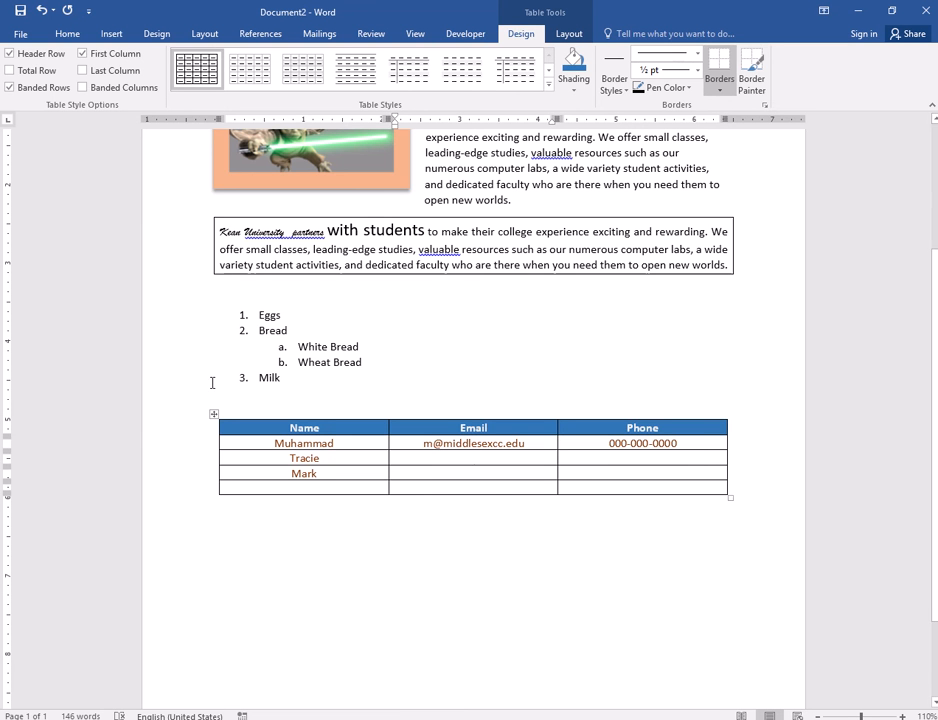
click(213, 413)
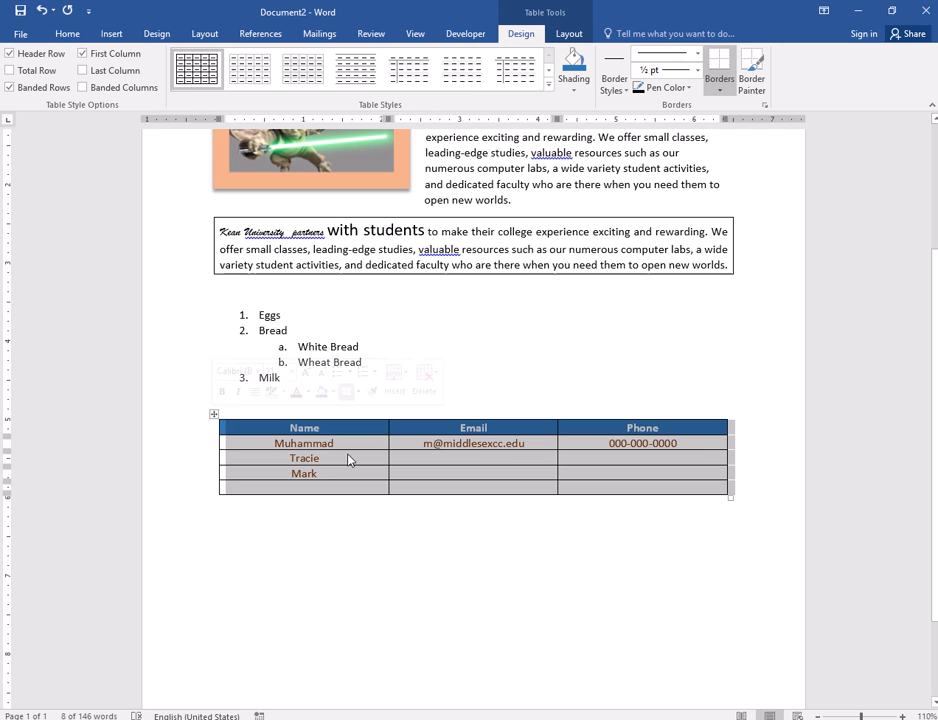
click(312, 460)
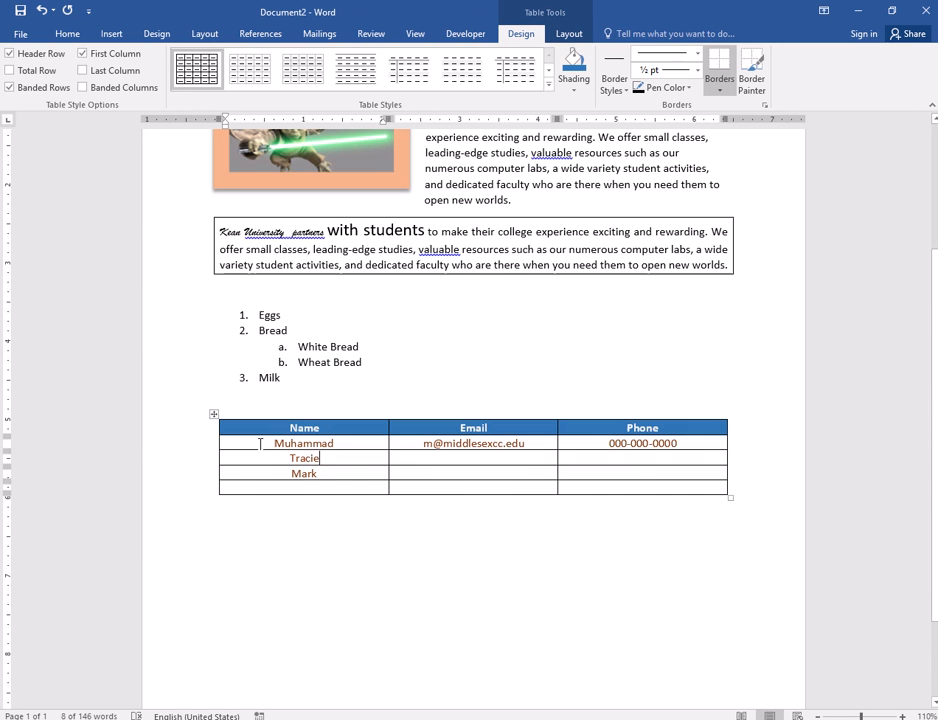
click(440, 458)
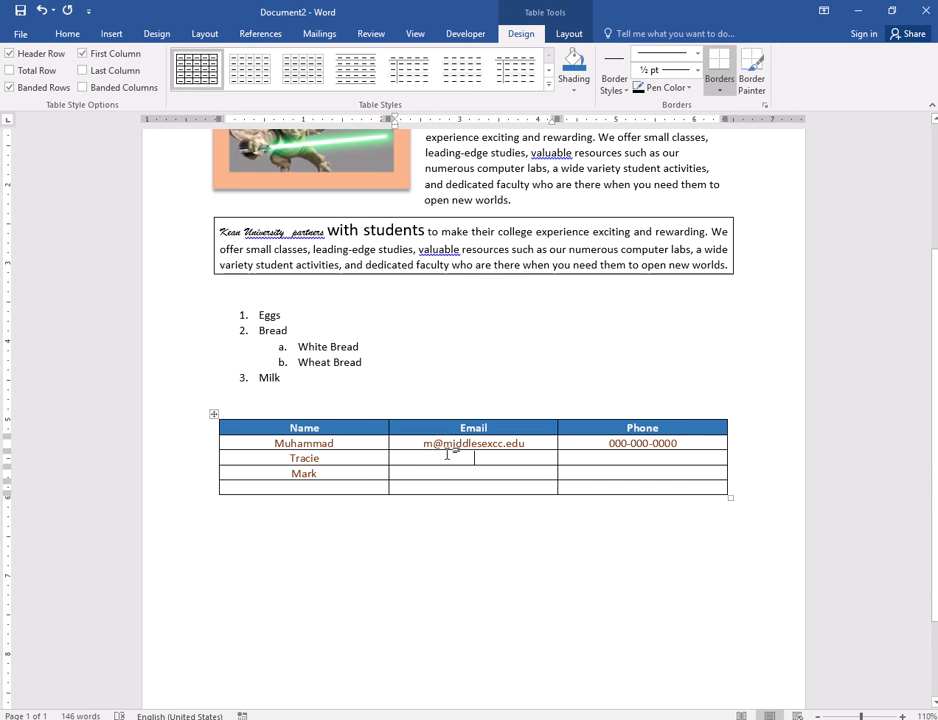
click(214, 416)
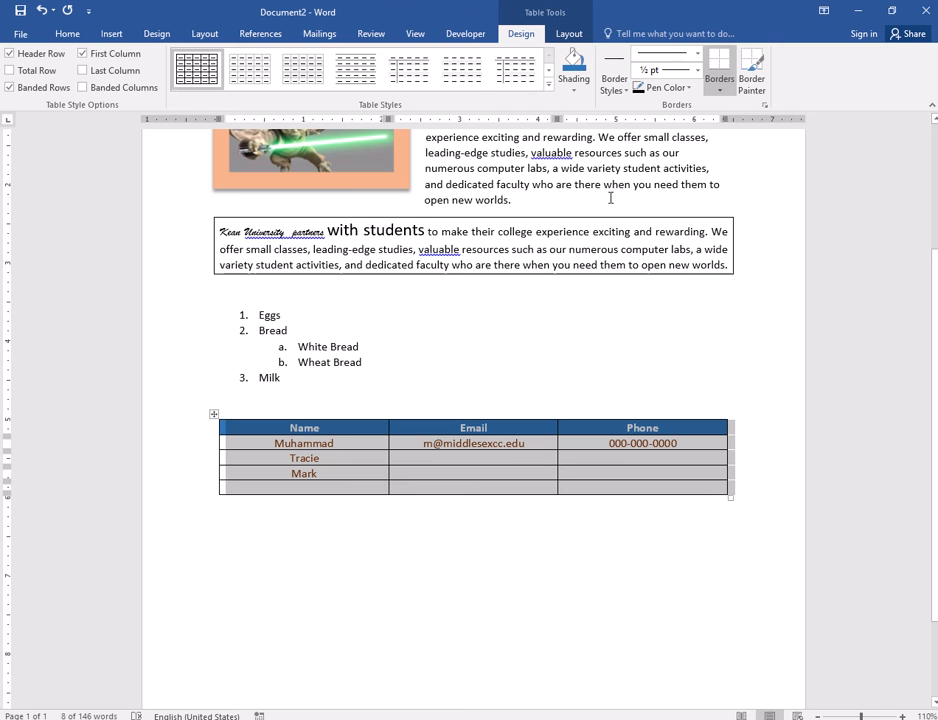
- Paint the Name/Email and Email/Phone dividers with a thin blue border line
click(625, 90)
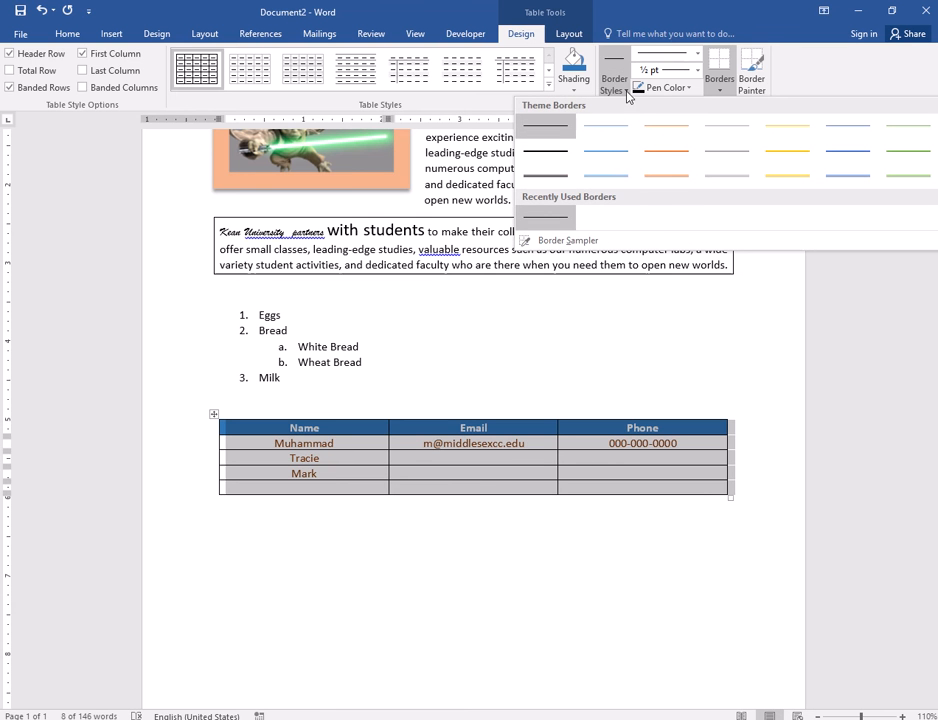
click(620, 178)
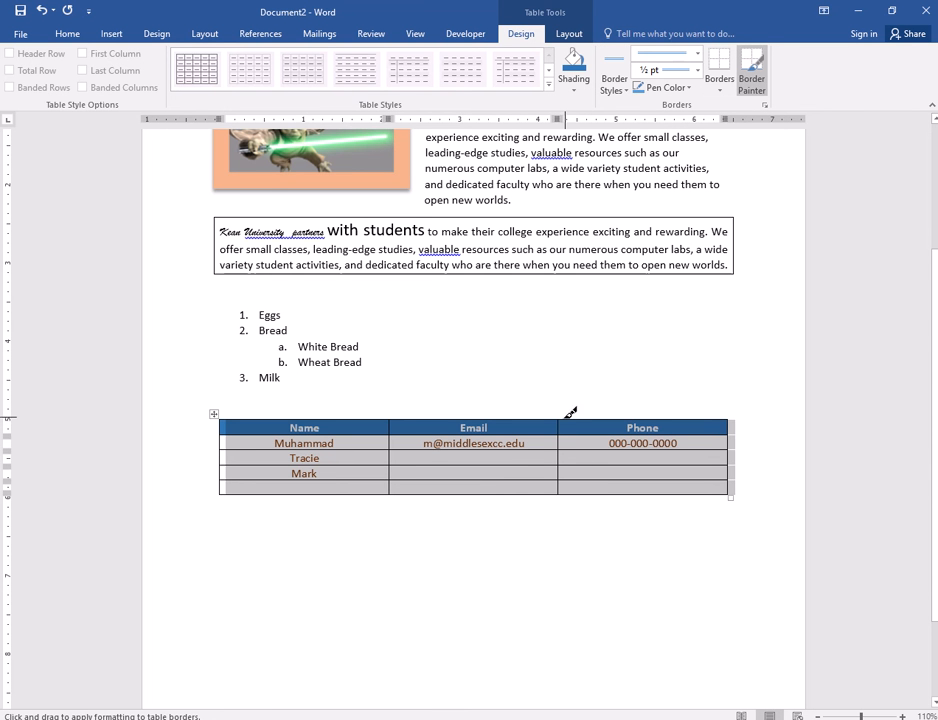
drag(561, 416, 566, 488)
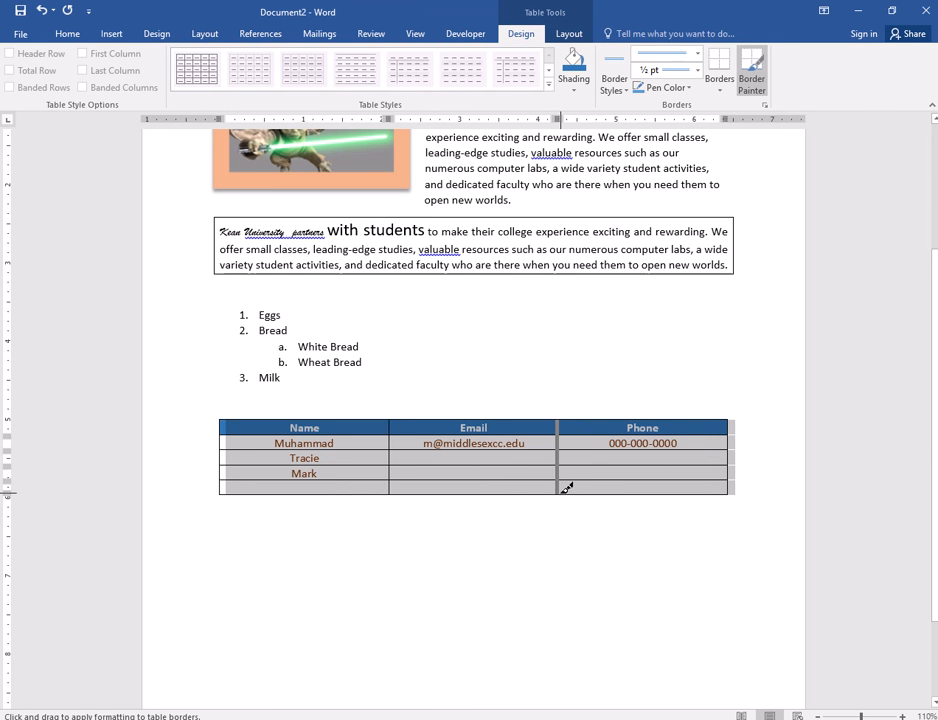
drag(389, 422, 391, 490)
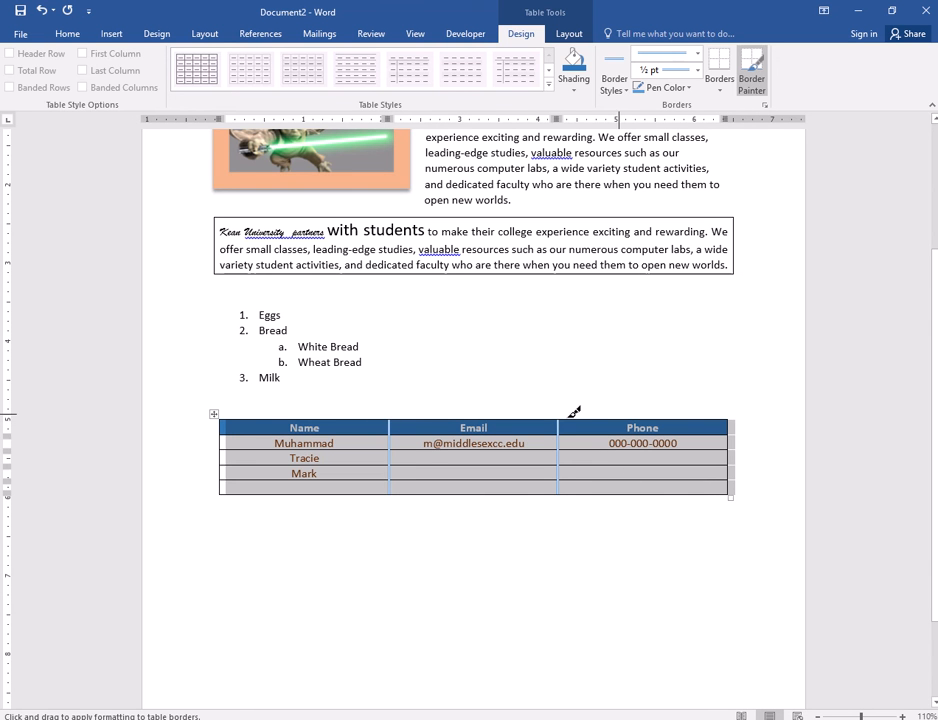
key(Escape)
click(582, 532)
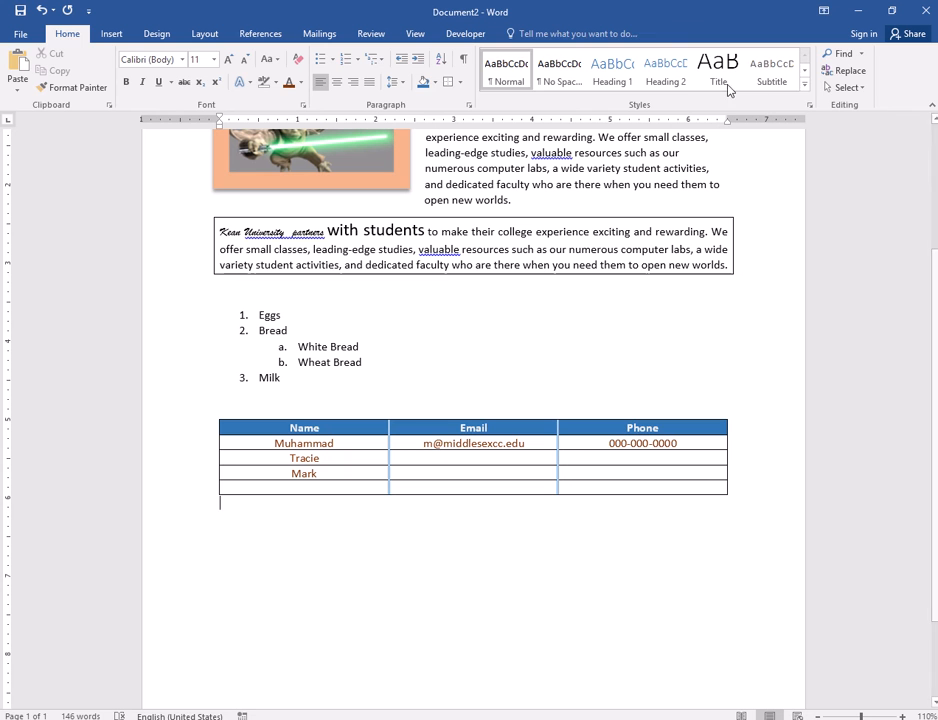
click(460, 470)
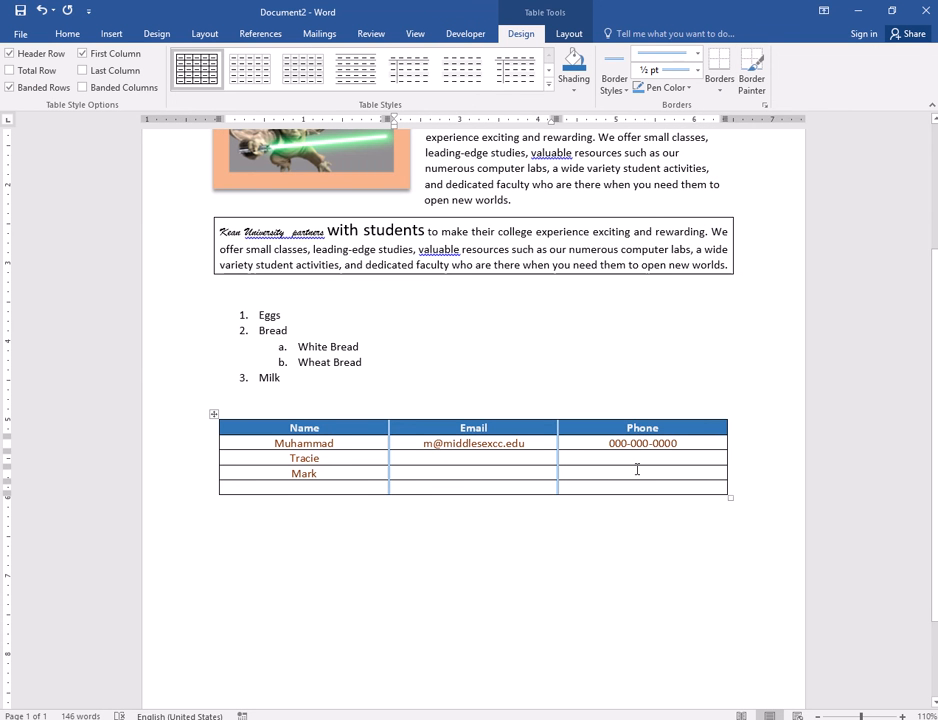
- Apply All Borders to the table and add a top border to the last Phone cell
click(213, 413)
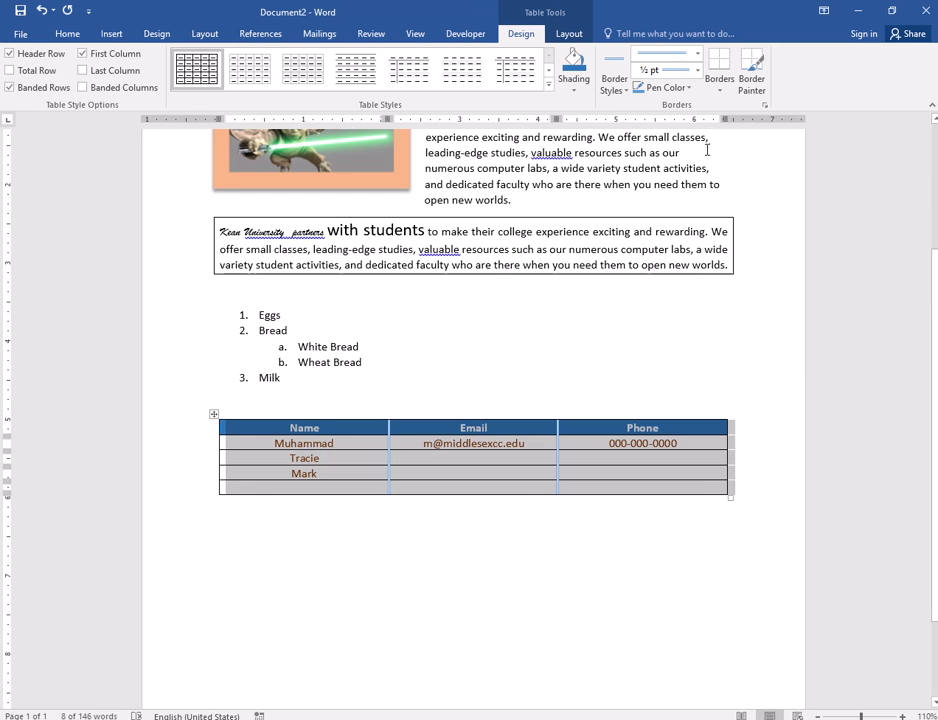
click(721, 92)
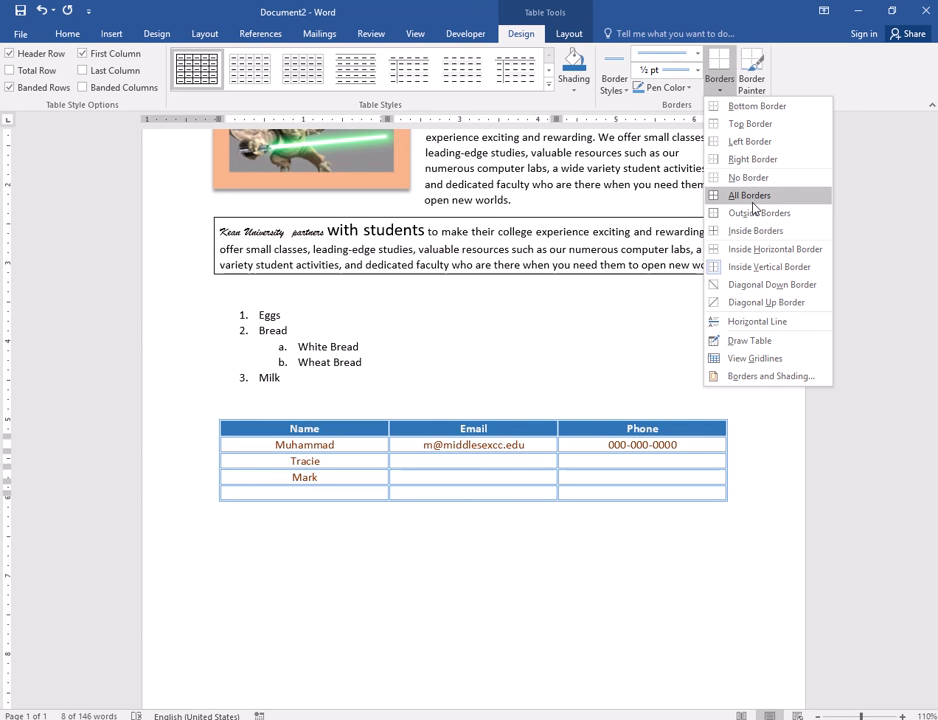
click(753, 200)
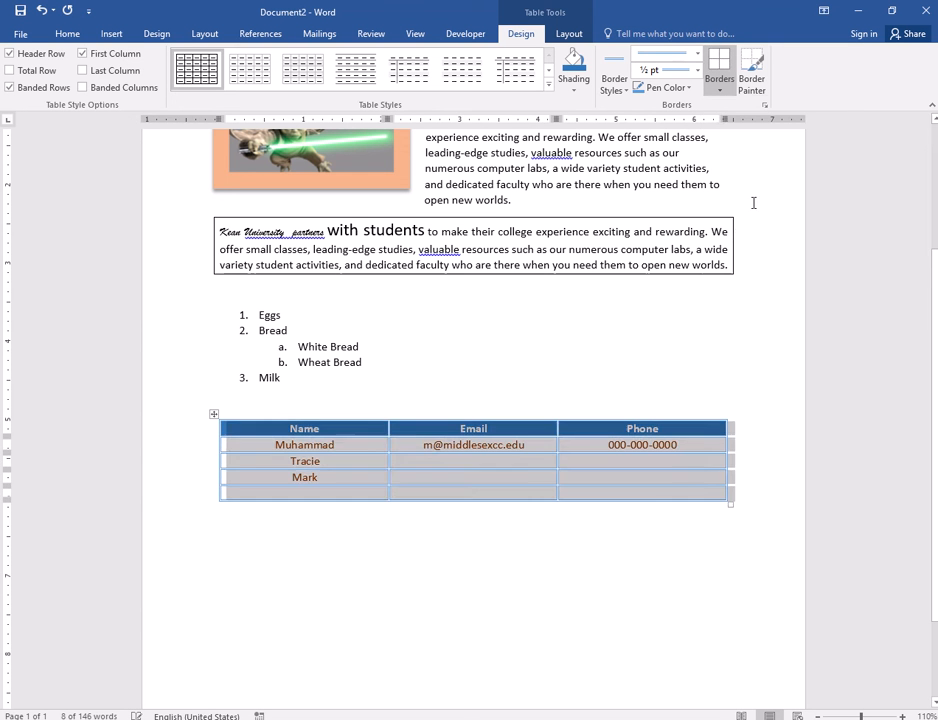
click(674, 489)
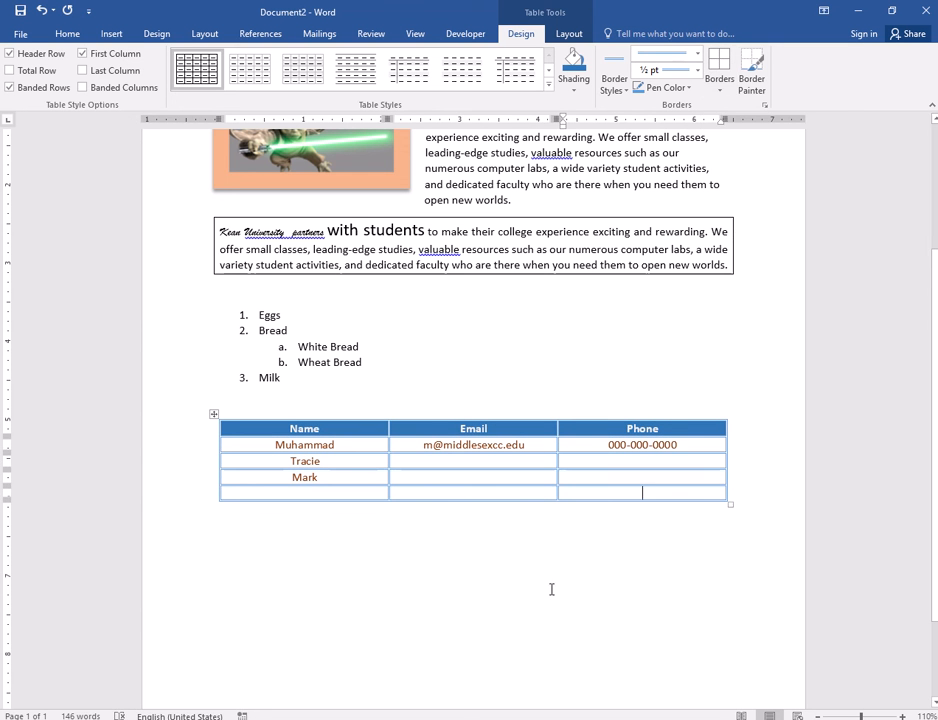
click(721, 92)
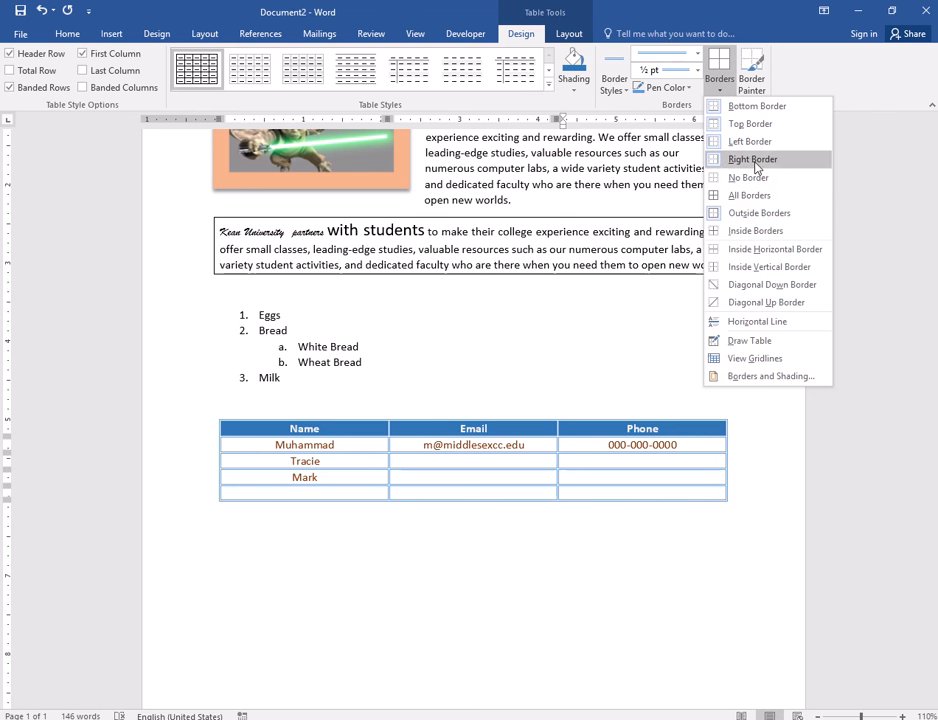
click(516, 576)
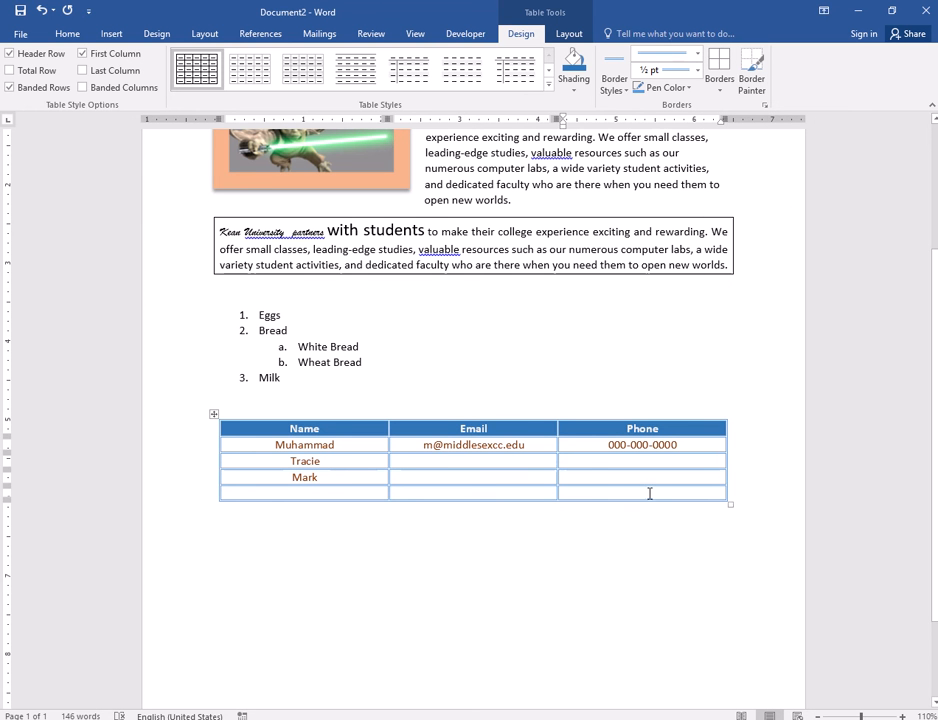
click(719, 90)
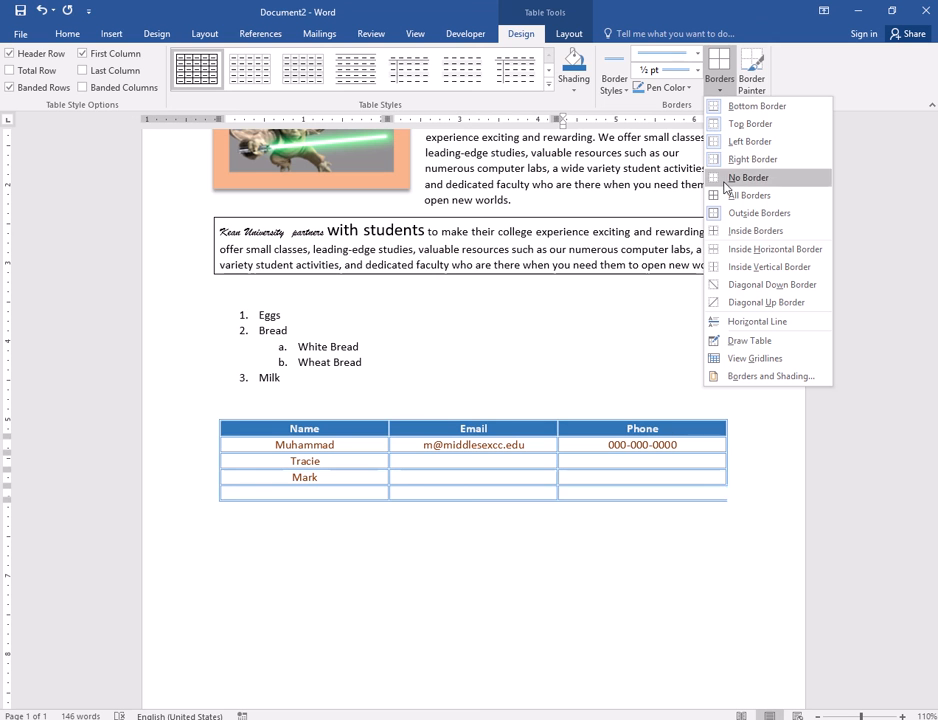
click(737, 124)
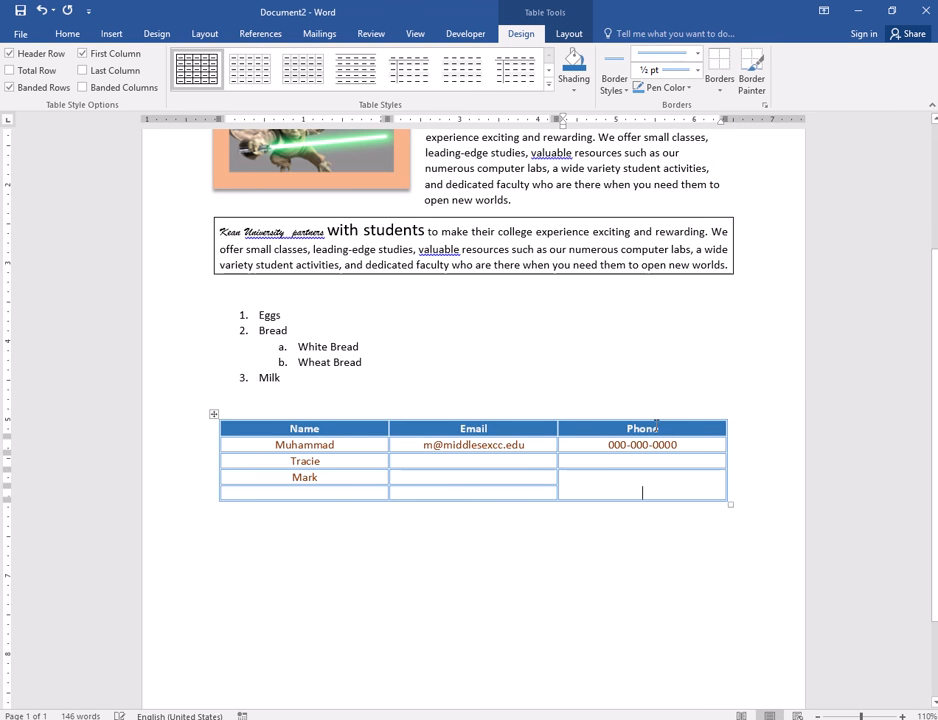
- Reapply All Borders to every cell of the whole table
click(643, 492)
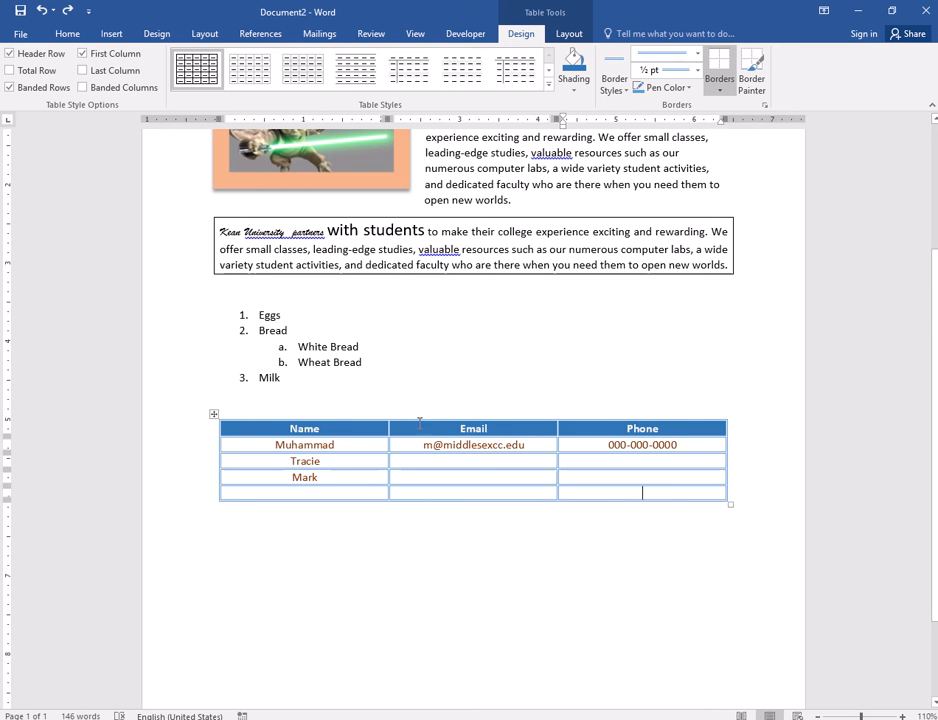
click(214, 416)
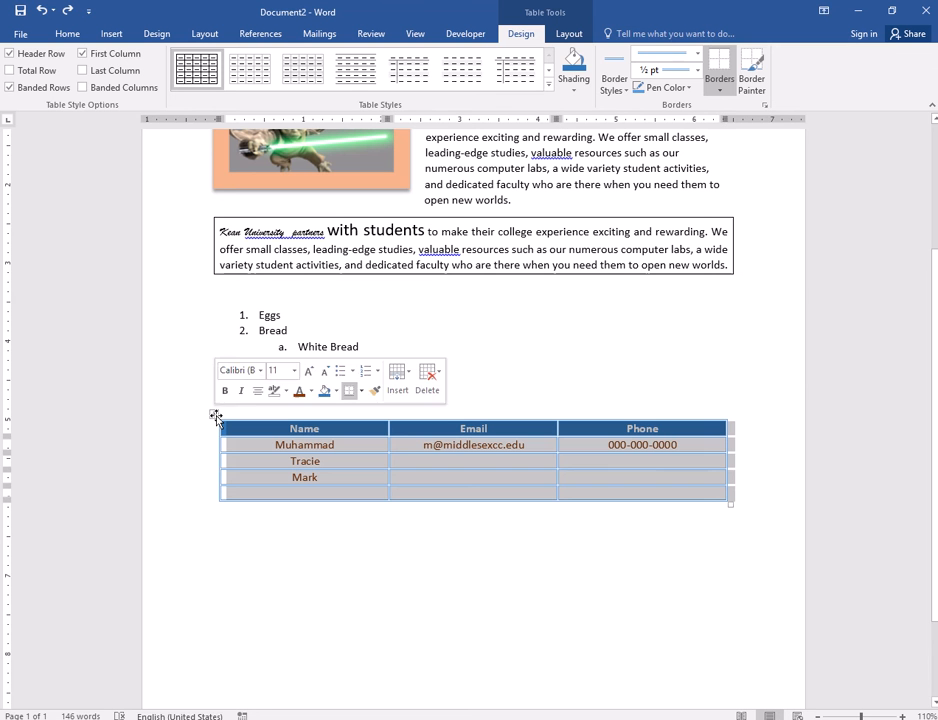
click(724, 88)
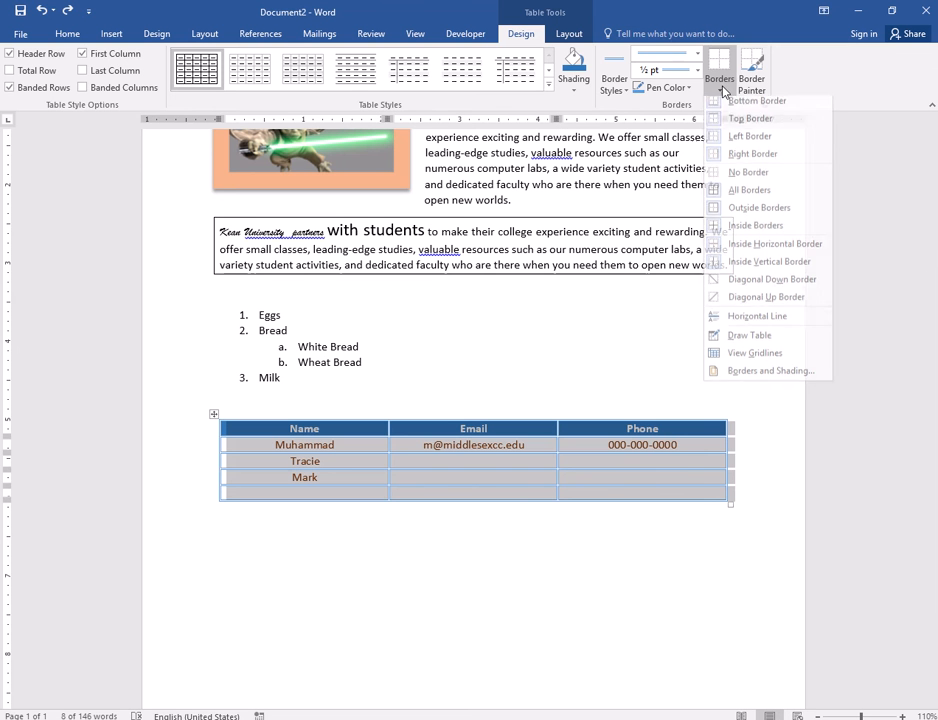
click(747, 199)
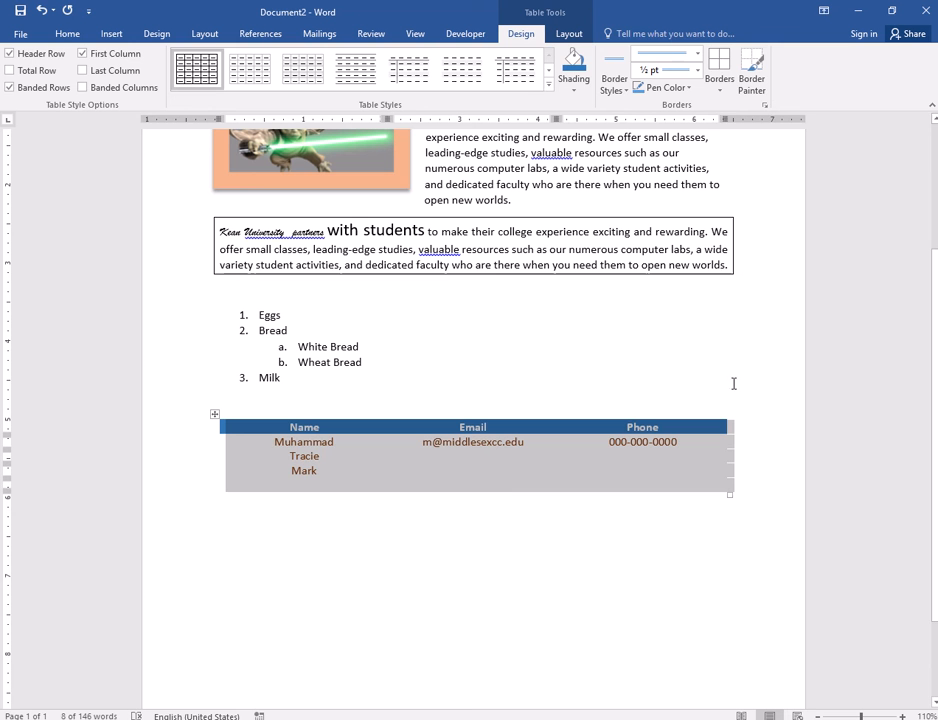
click(720, 88)
click(724, 197)
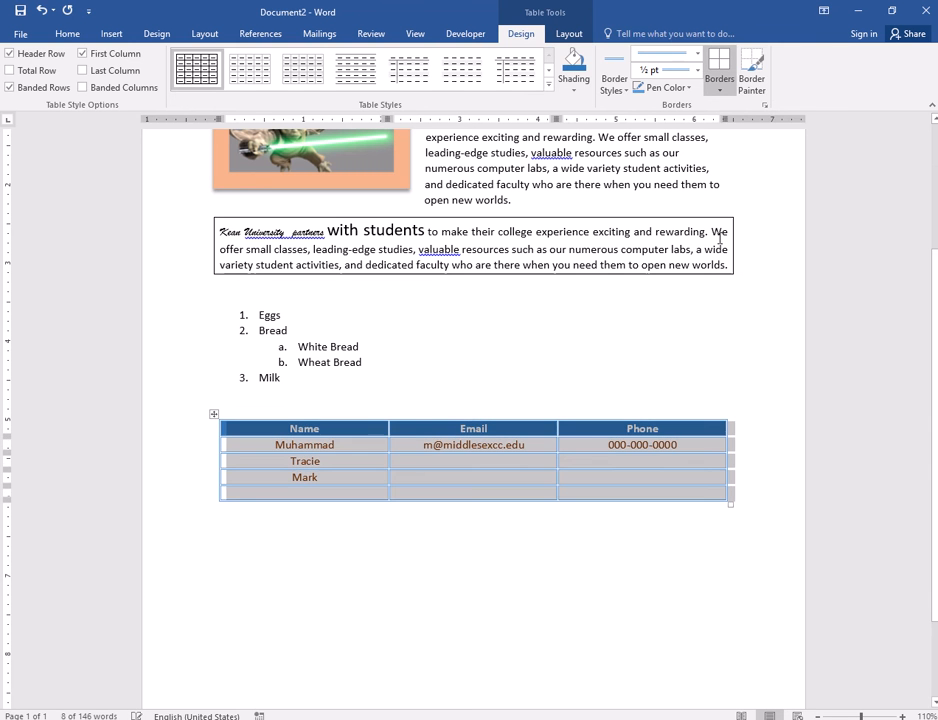
click(689, 525)
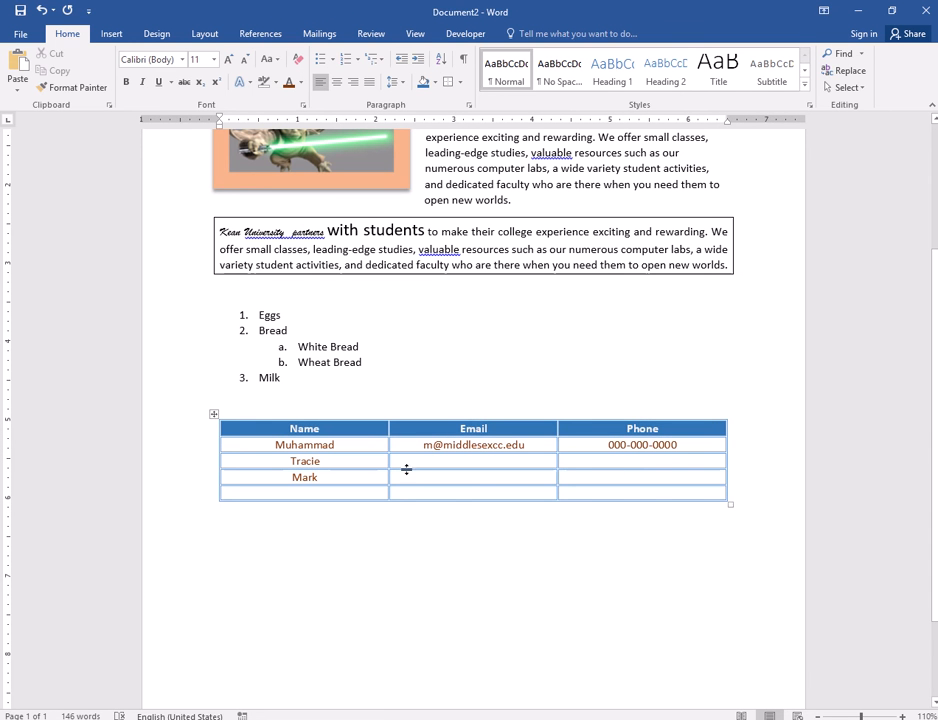
- Give every cell of the table orange 1½ pt borders
click(213, 413)
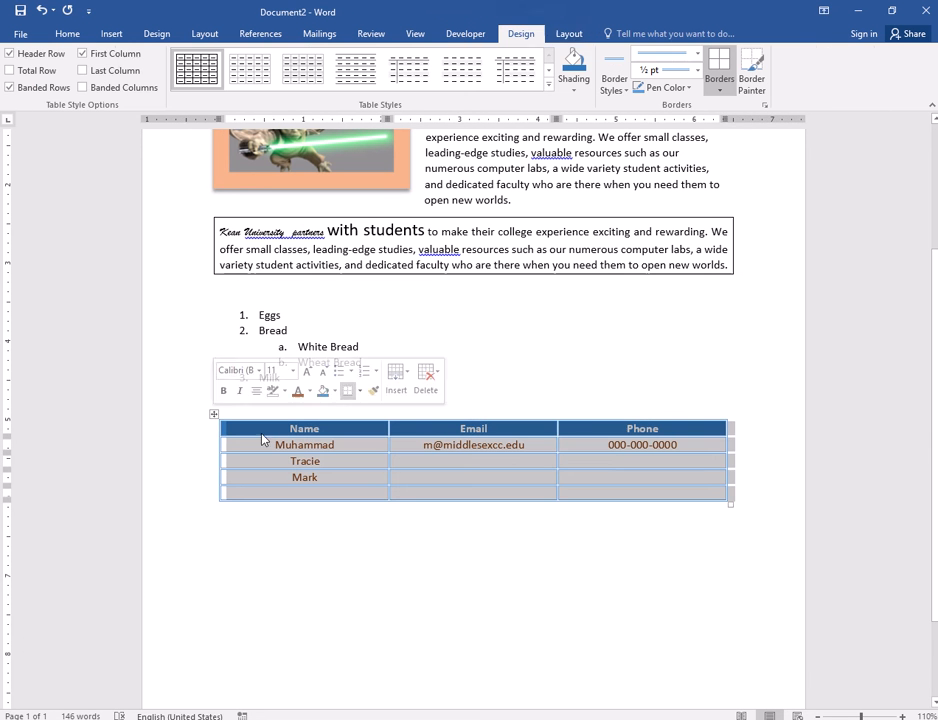
click(721, 90)
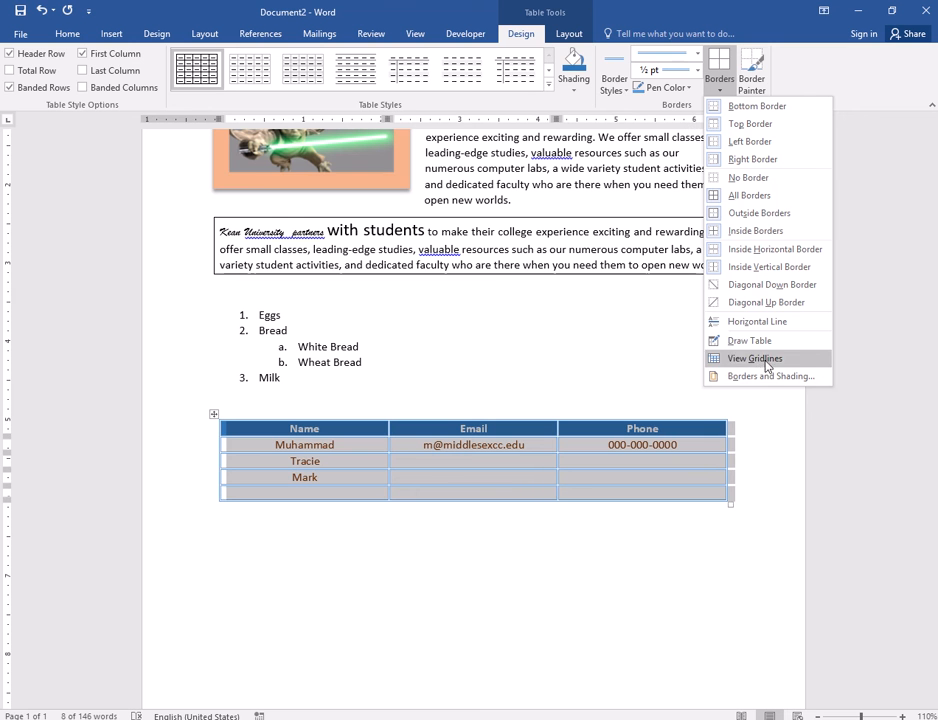
click(624, 94)
click(668, 159)
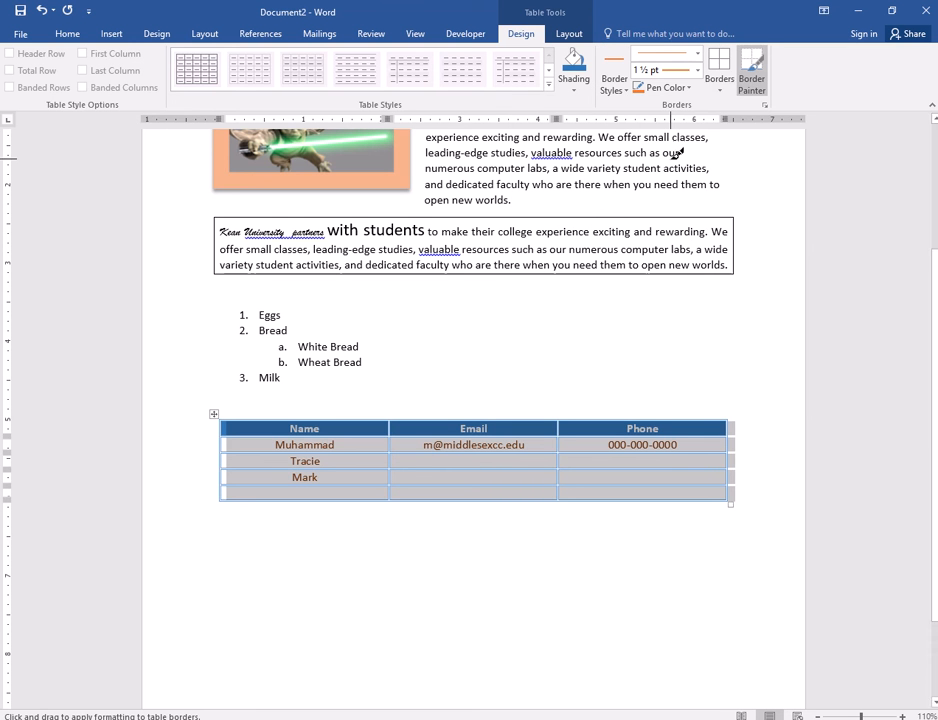
click(720, 88)
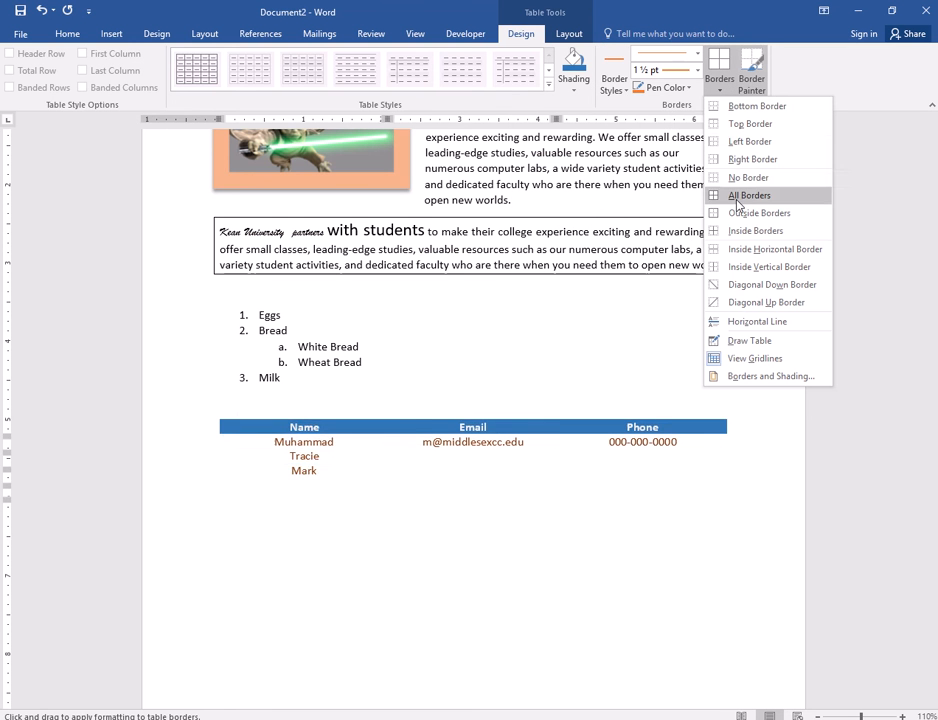
click(737, 204)
click(584, 530)
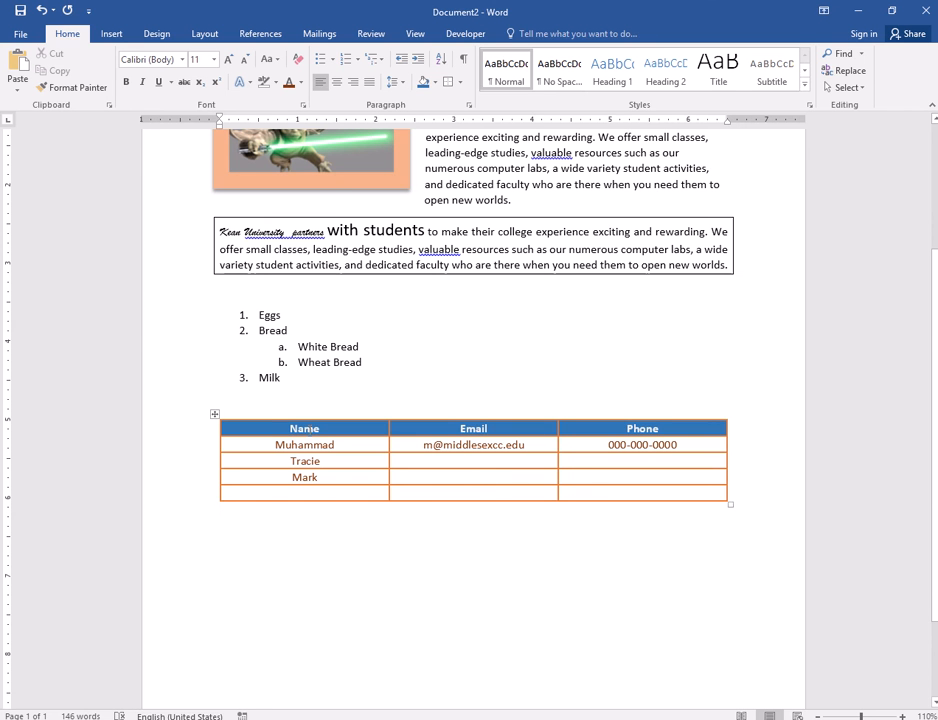
click(214, 414)
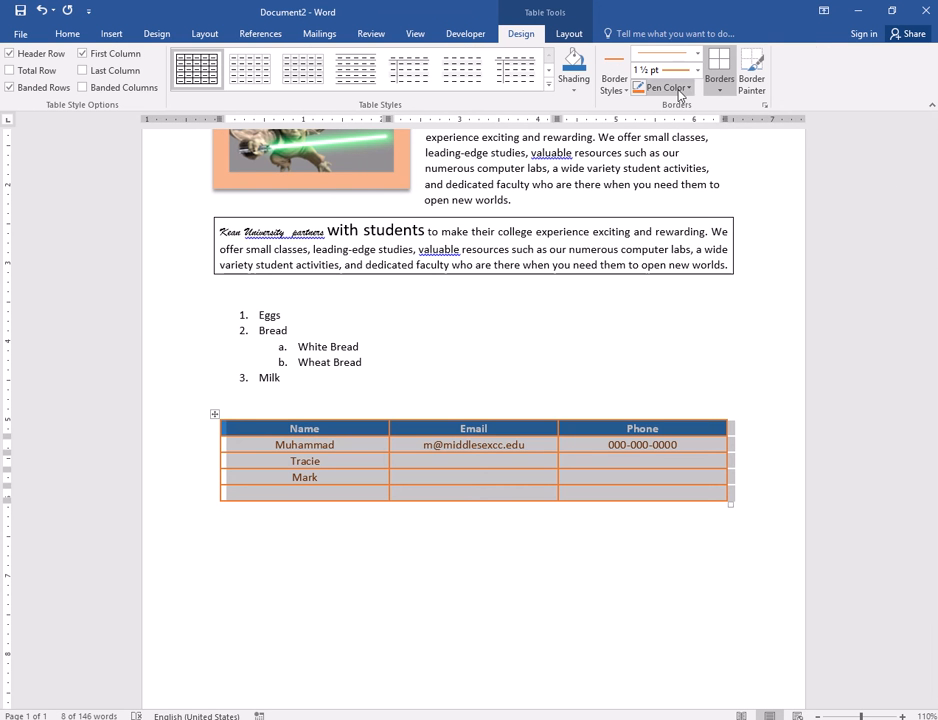
- Apply a blue wavy line style to all borders of the table
click(697, 54)
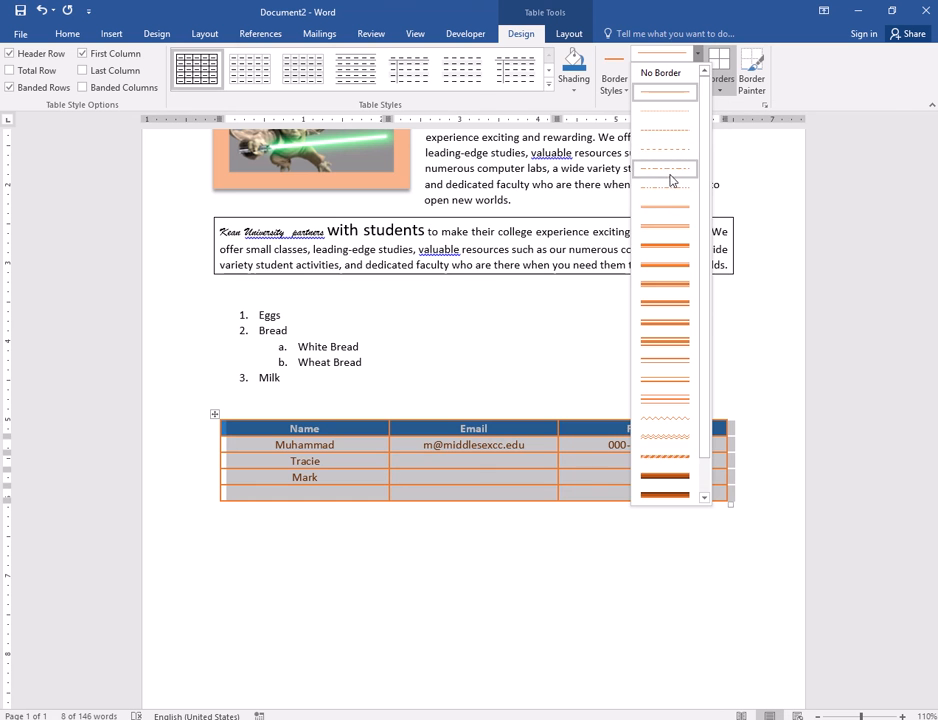
click(655, 111)
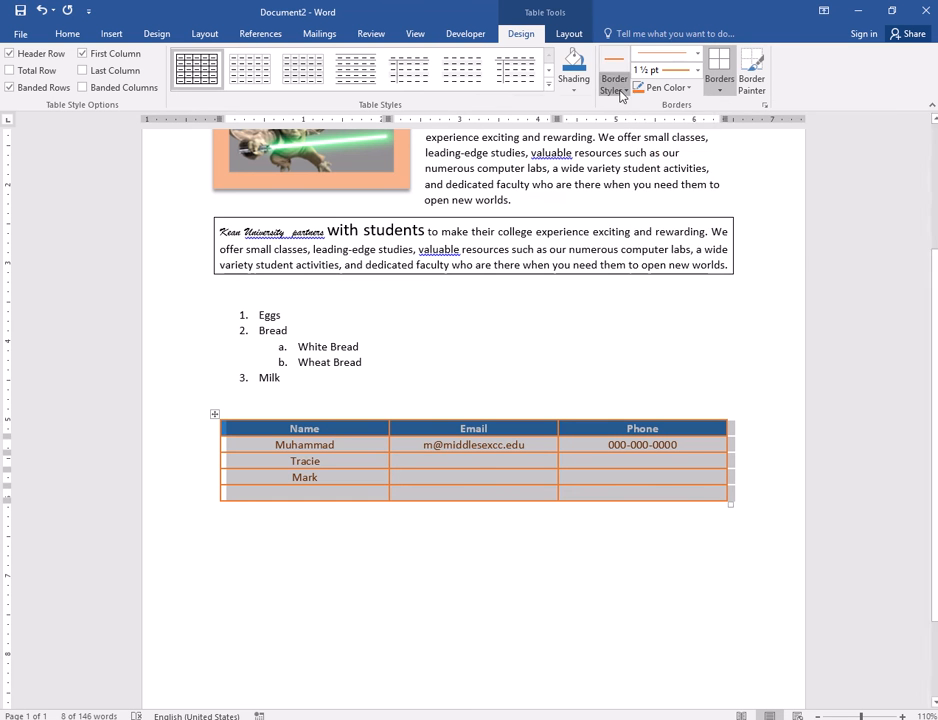
click(614, 80)
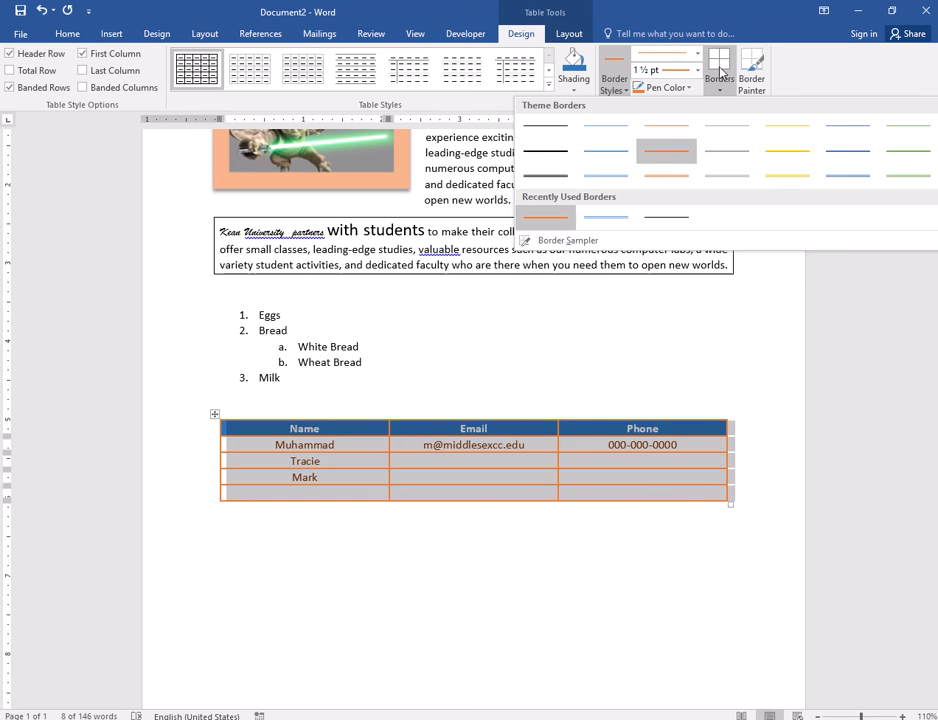
click(810, 71)
click(697, 53)
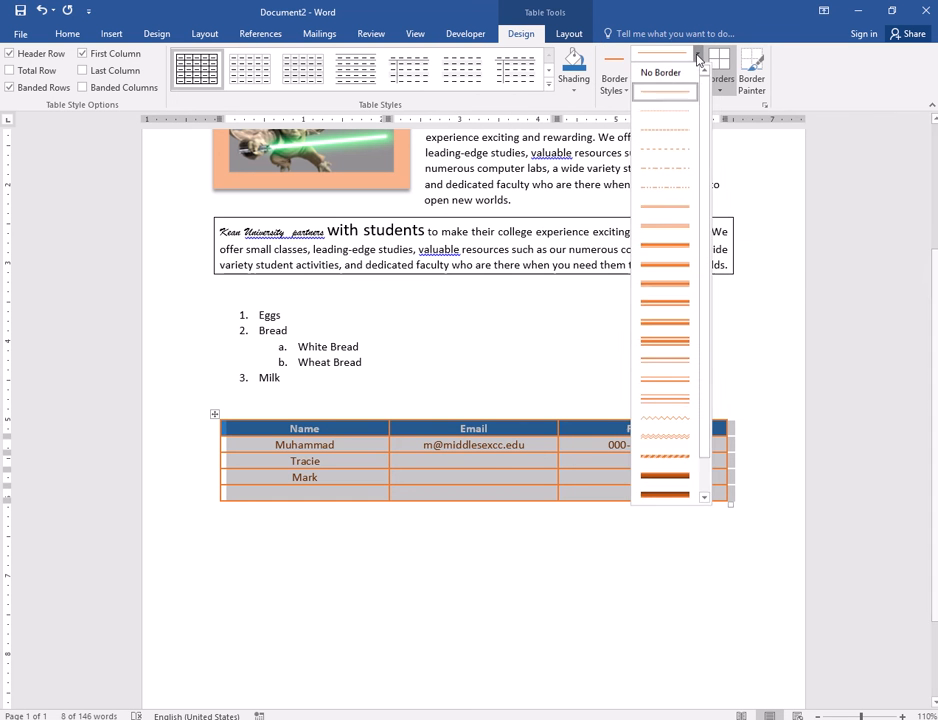
click(672, 420)
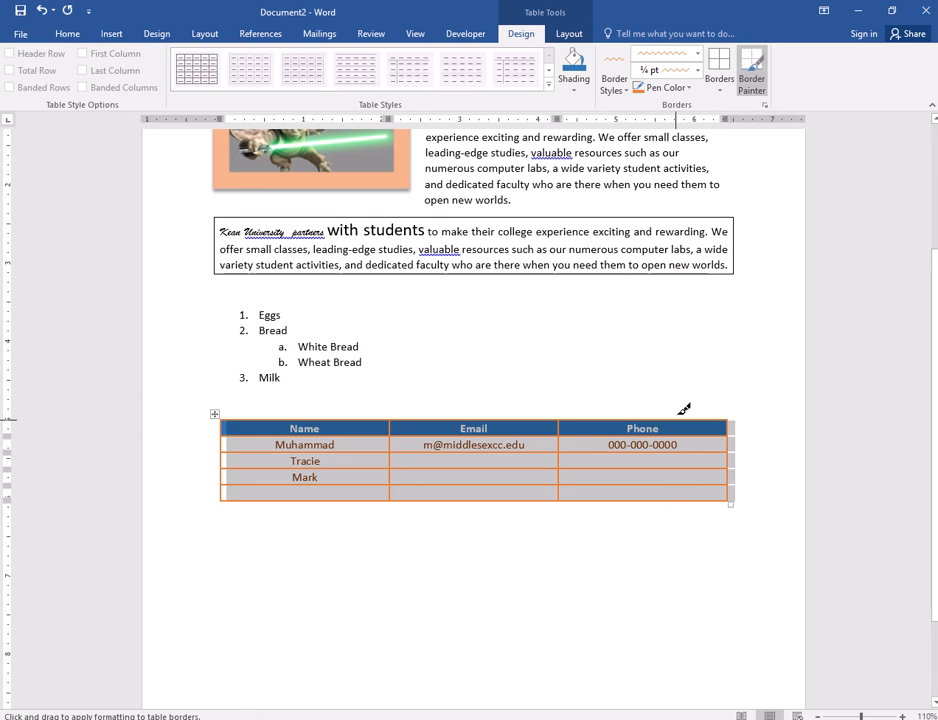
click(667, 87)
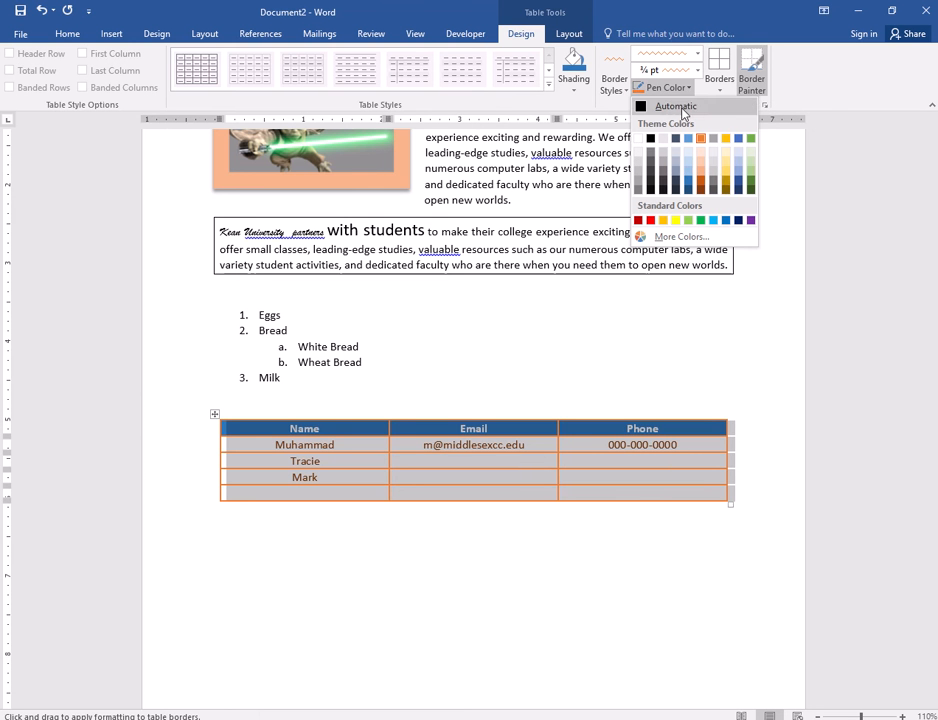
click(688, 183)
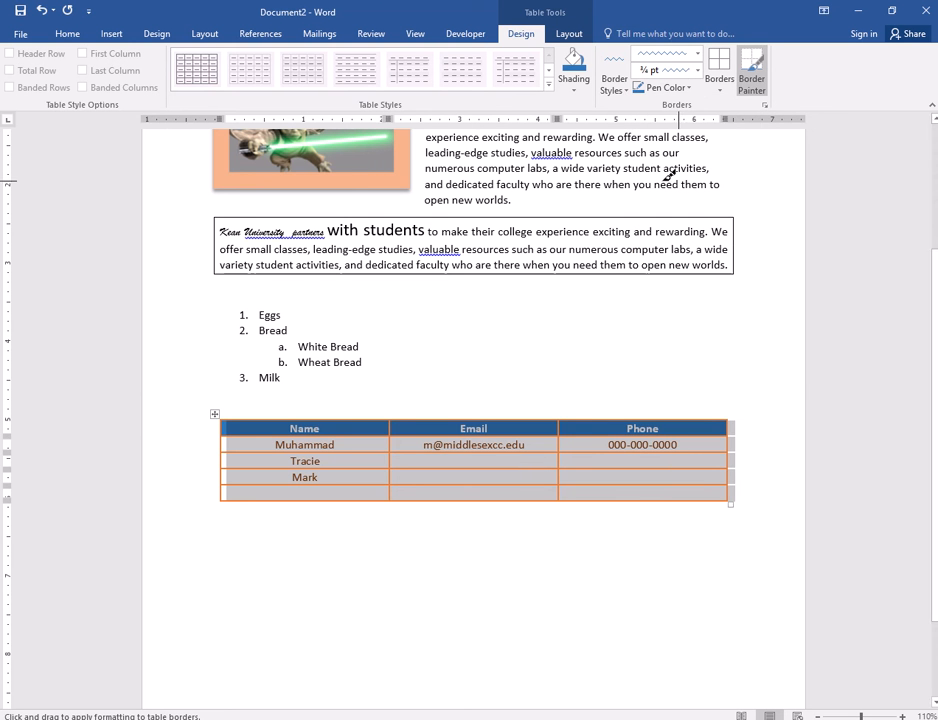
click(716, 94)
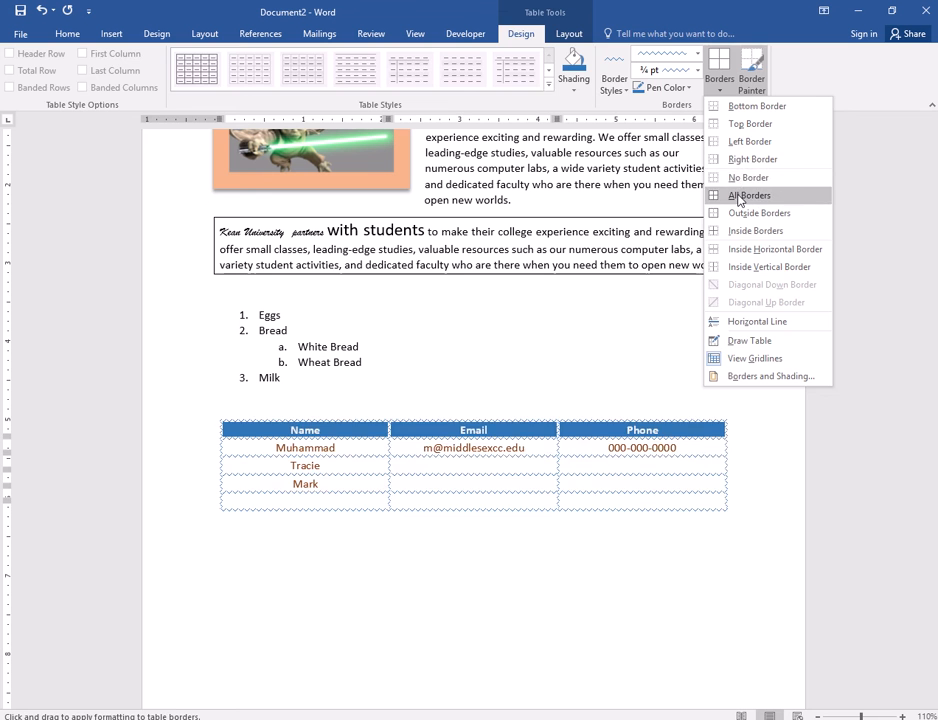
click(746, 196)
click(563, 534)
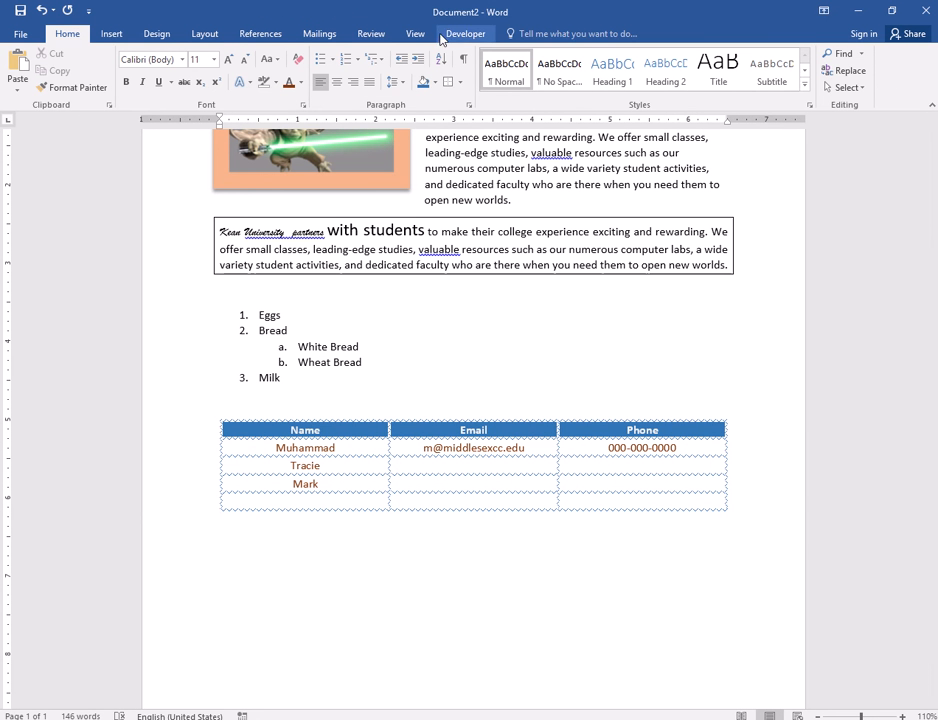
- Set the border pen to a new line style, ¼ pt weight and yellow colour
click(356, 465)
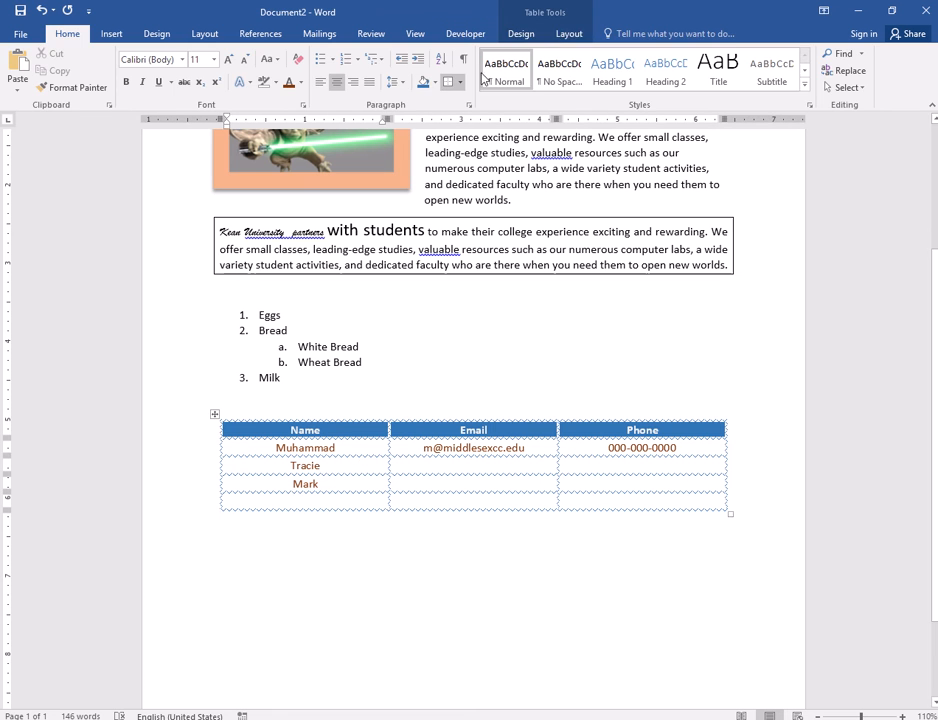
click(569, 33)
click(521, 33)
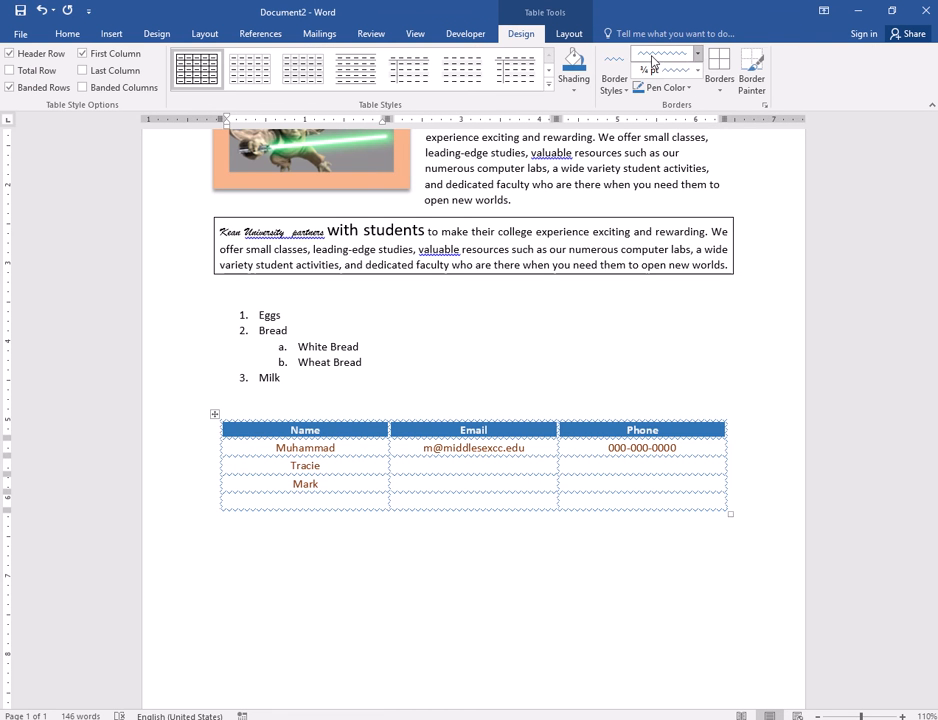
click(651, 62)
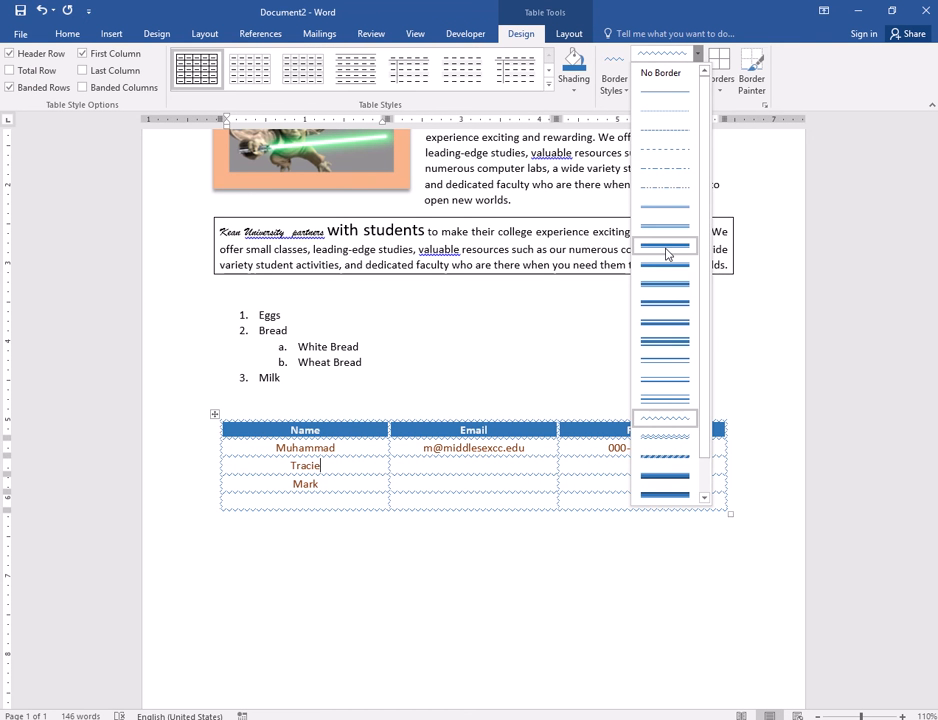
click(666, 300)
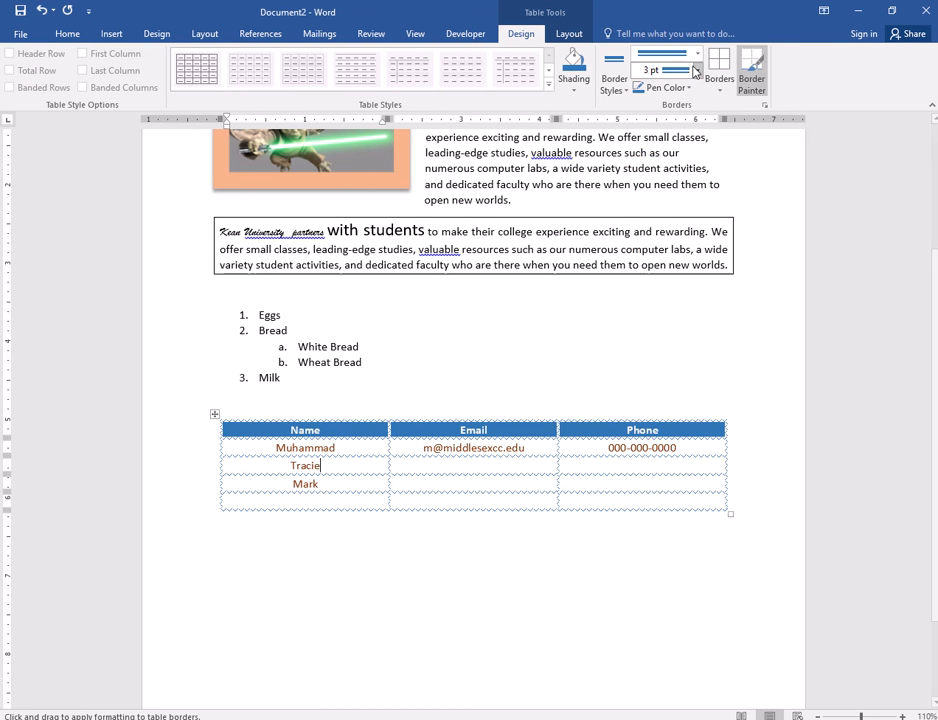
click(697, 70)
click(712, 91)
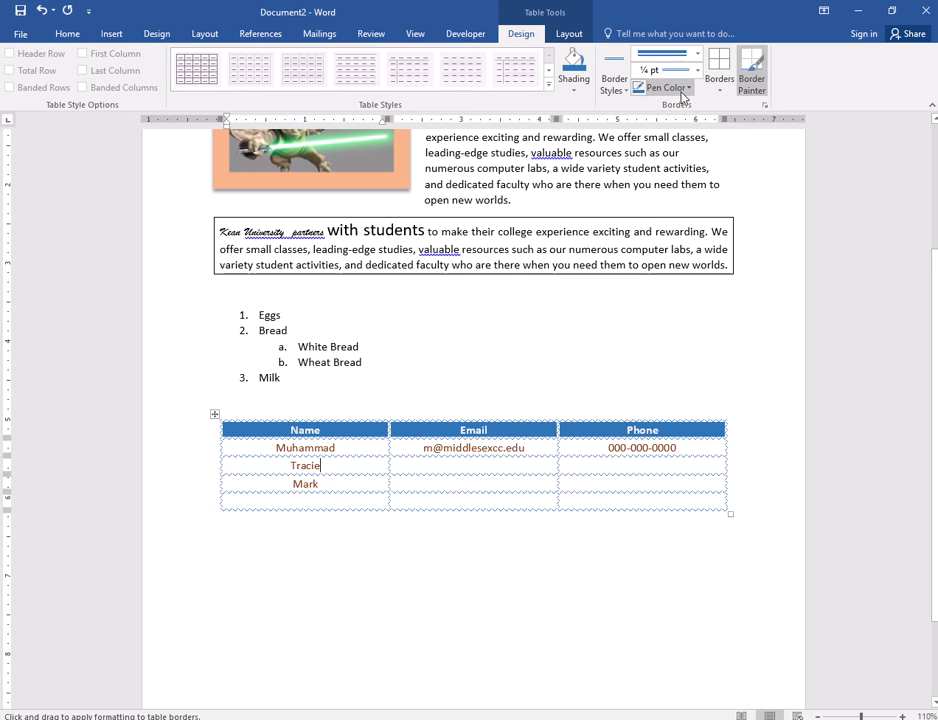
click(686, 88)
click(676, 214)
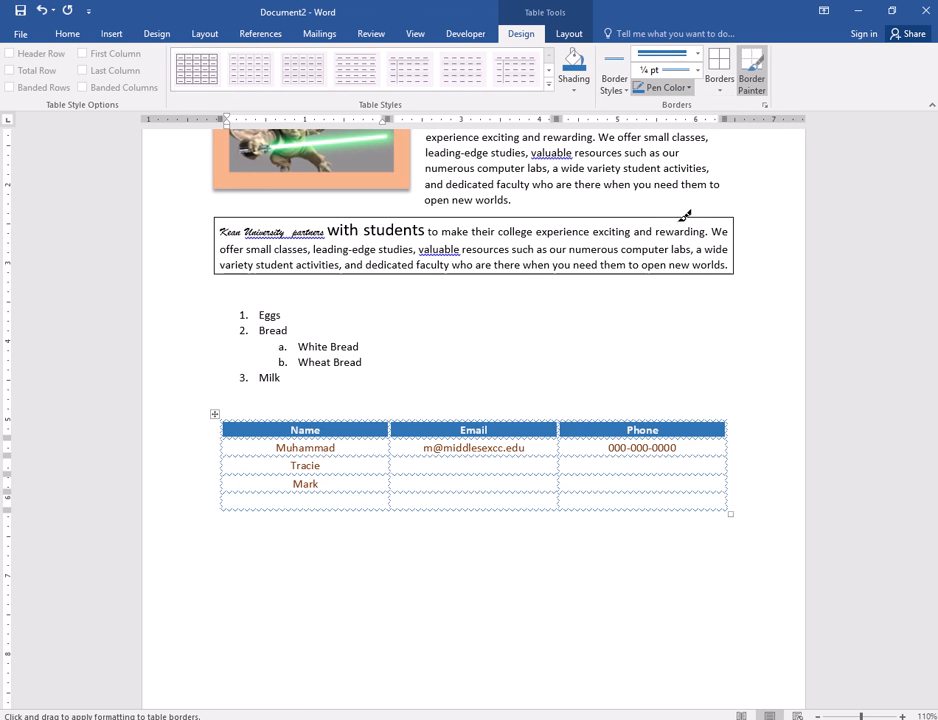
- Try the yellow border on one cell, then apply it to every cell of the table
click(719, 88)
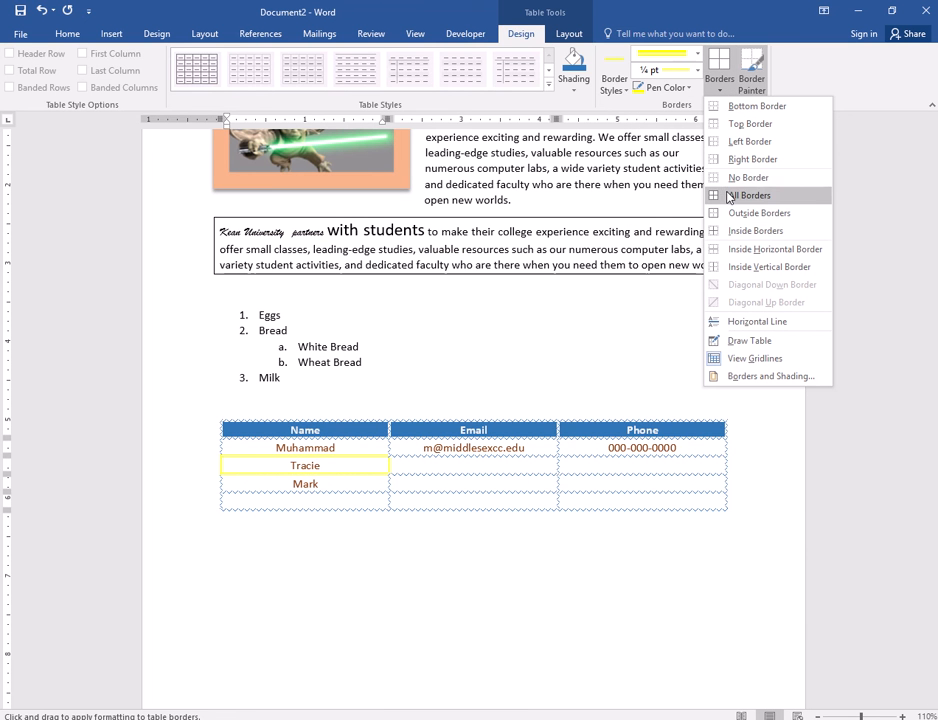
click(470, 466)
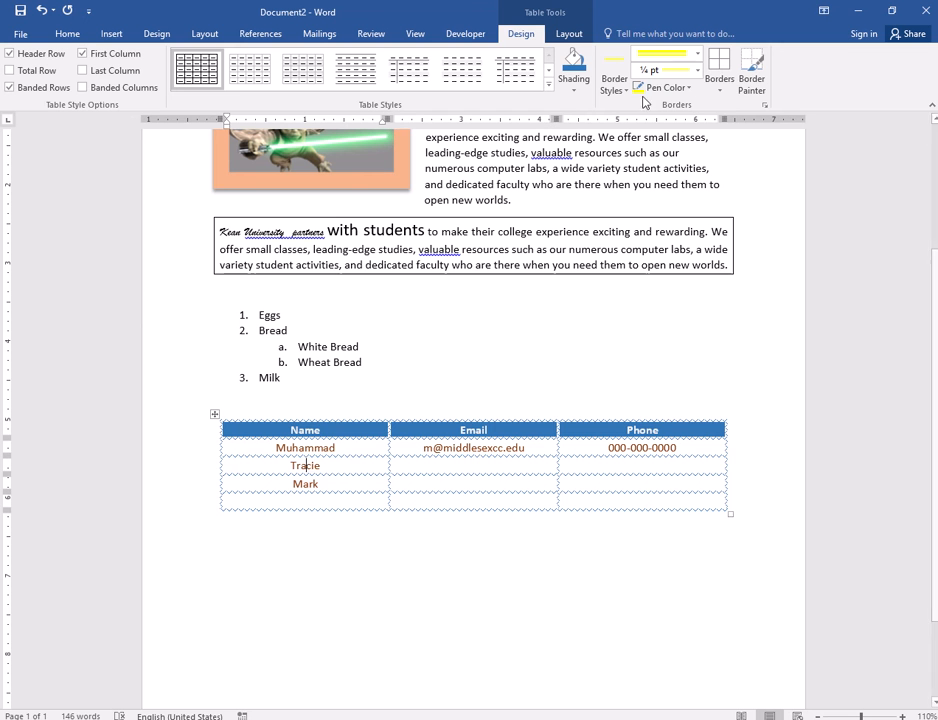
click(716, 64)
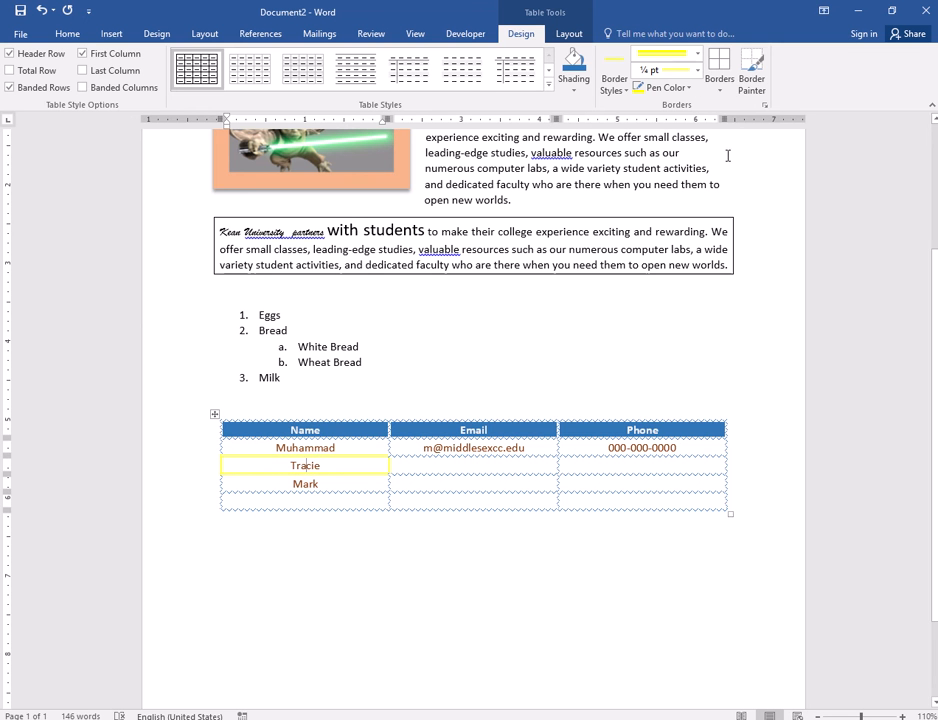
click(726, 88)
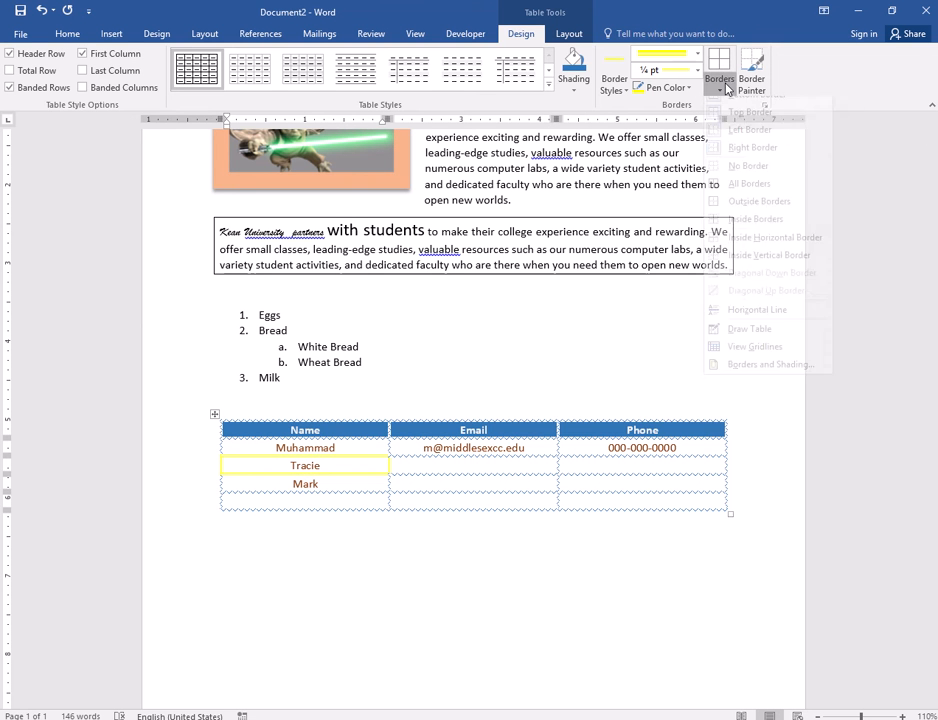
click(342, 464)
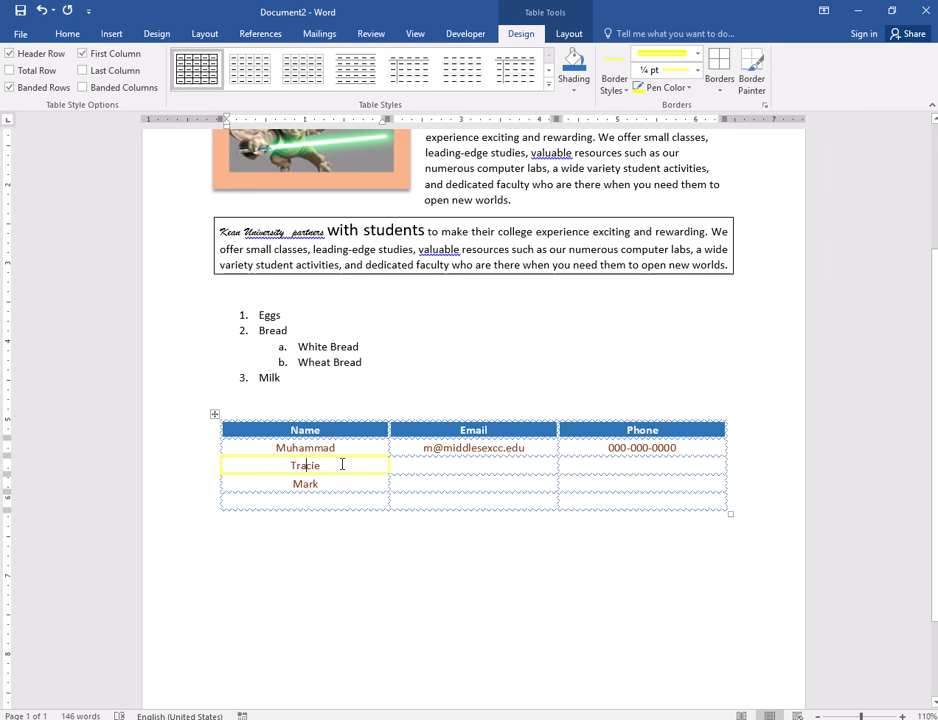
click(214, 414)
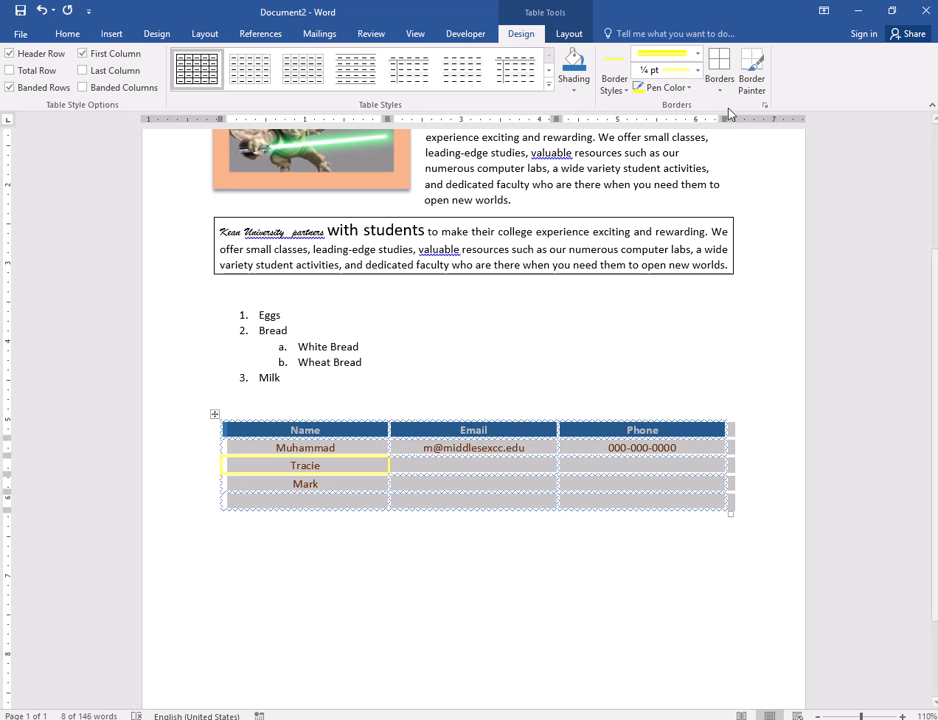
click(214, 413)
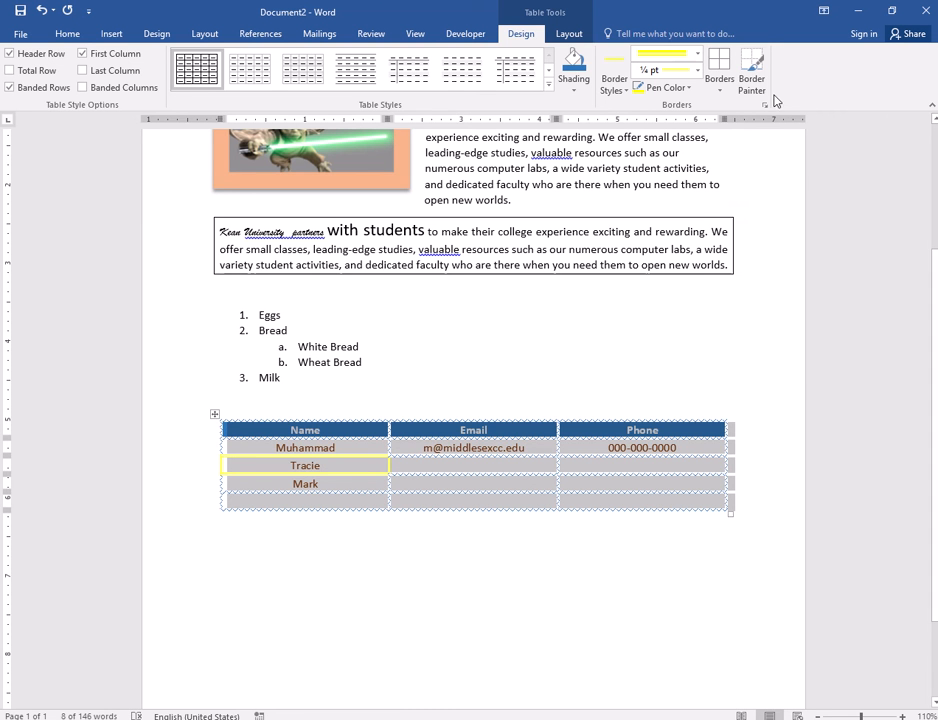
click(720, 88)
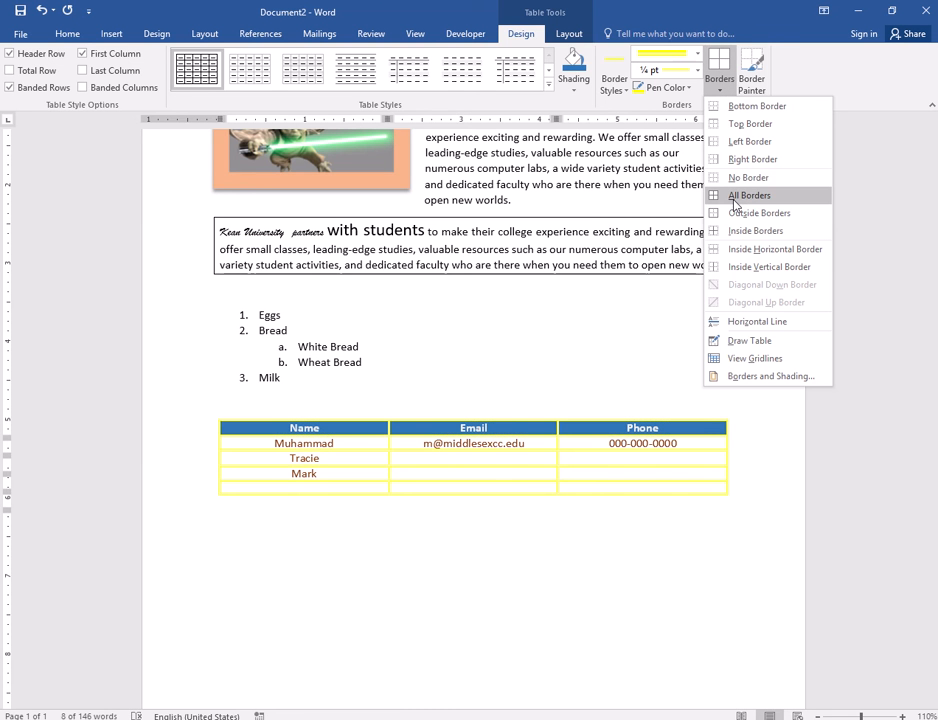
click(735, 195)
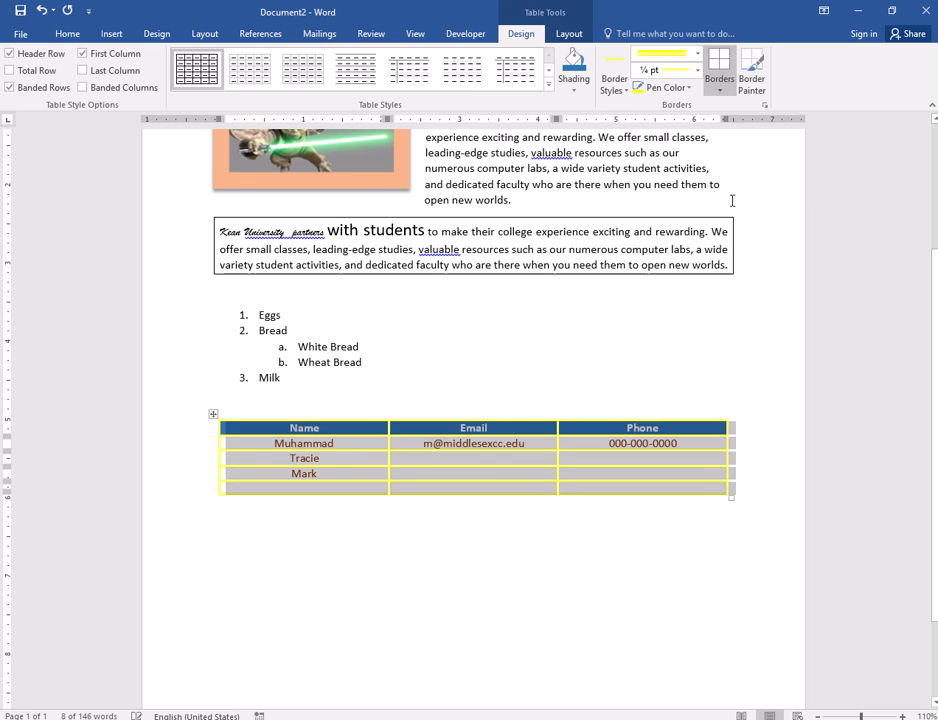
click(506, 546)
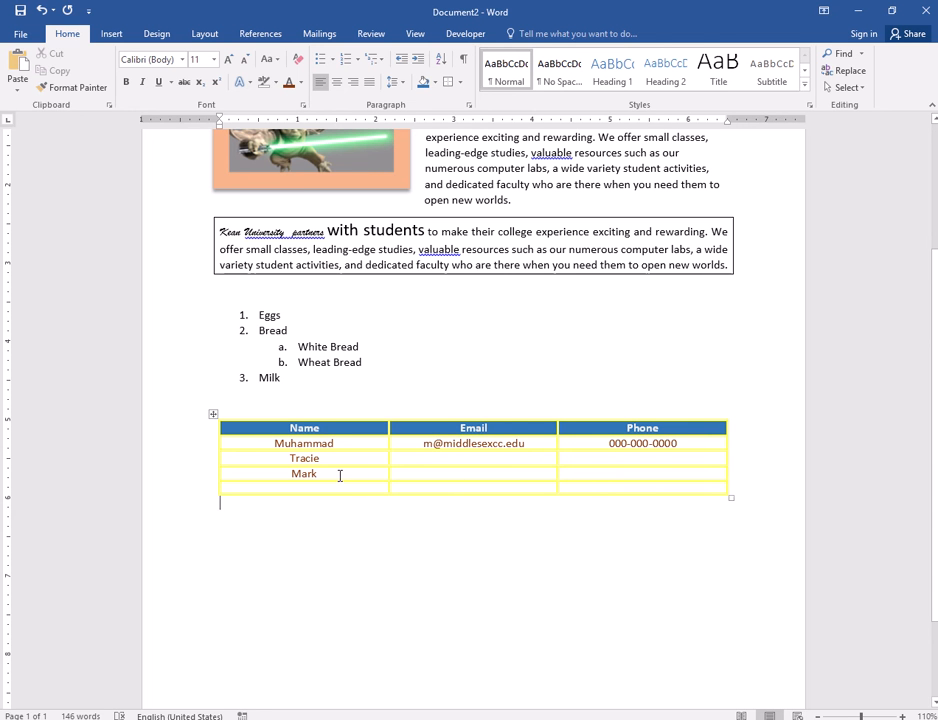
drag(331, 476, 283, 482)
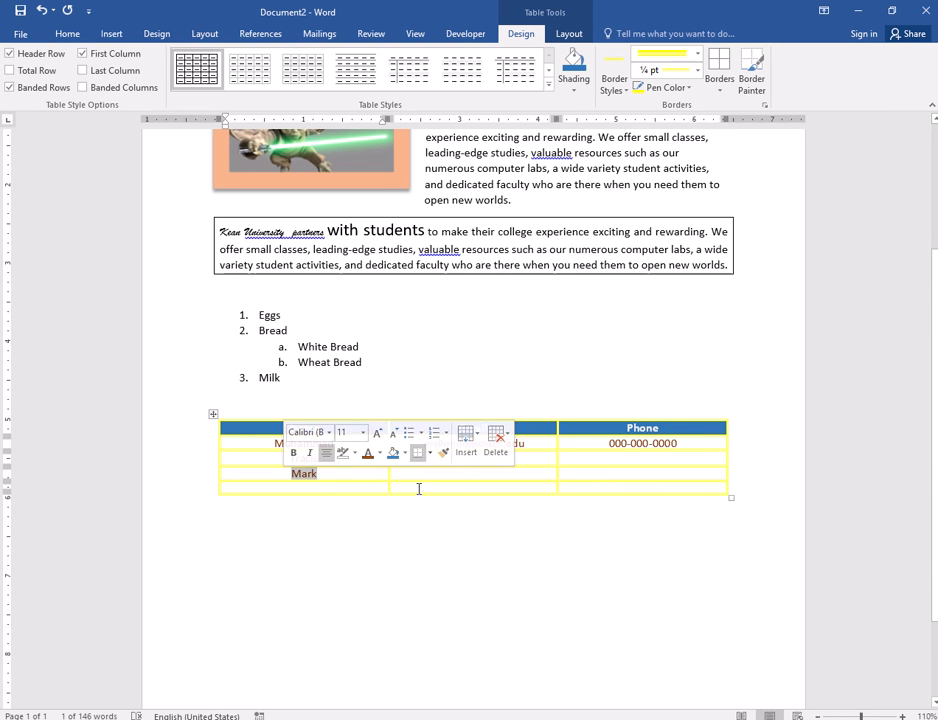
click(542, 471)
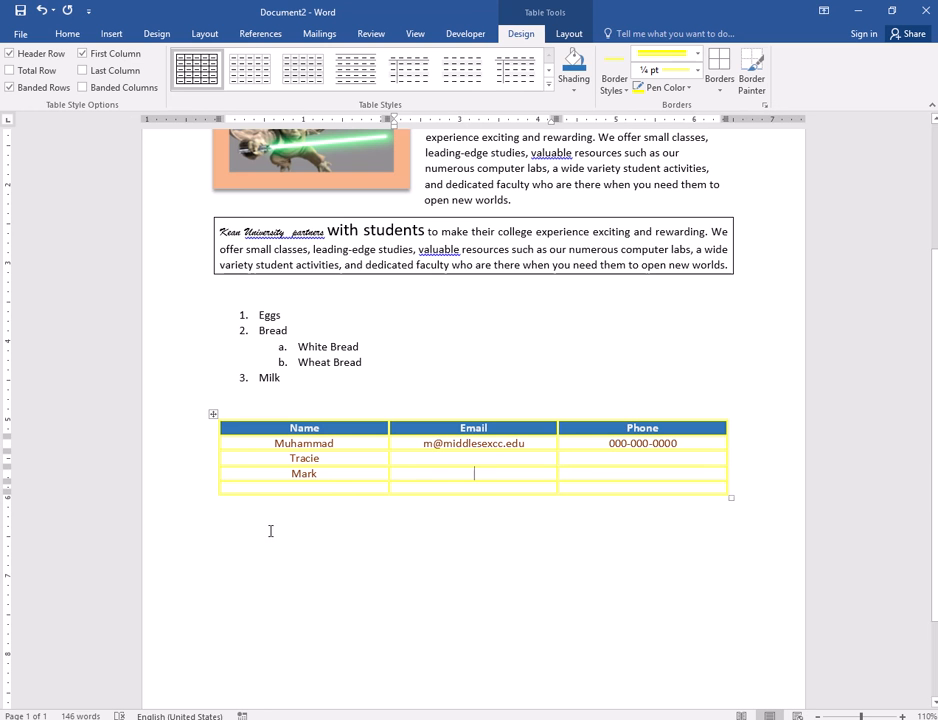
drag(291, 474, 318, 474)
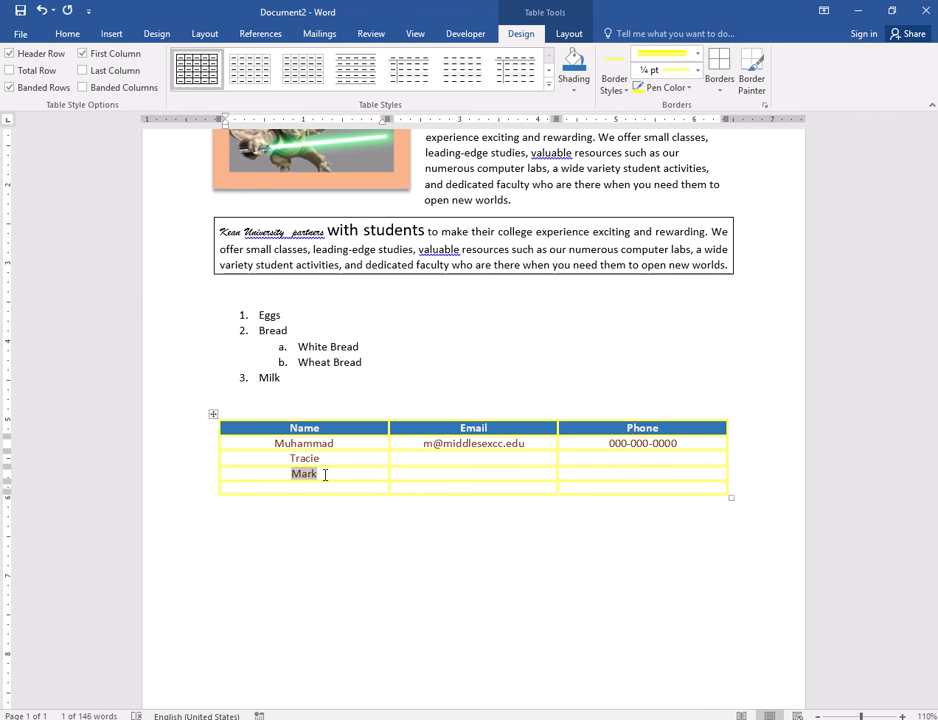
- Rotate Mark's text to read bottom to top and centre it in the middle of its cell
click(569, 34)
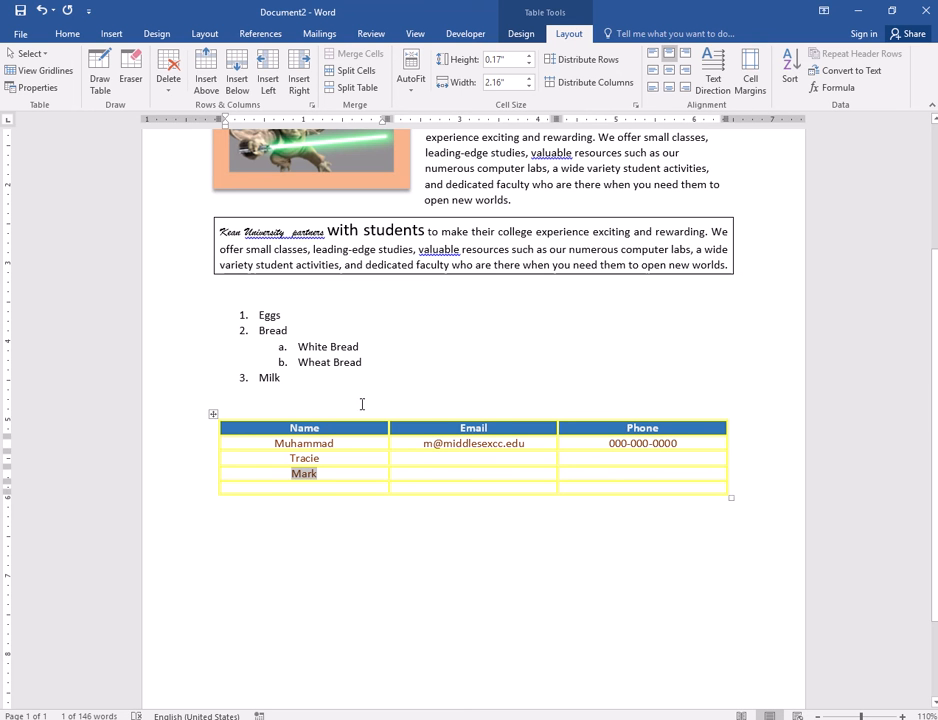
click(720, 80)
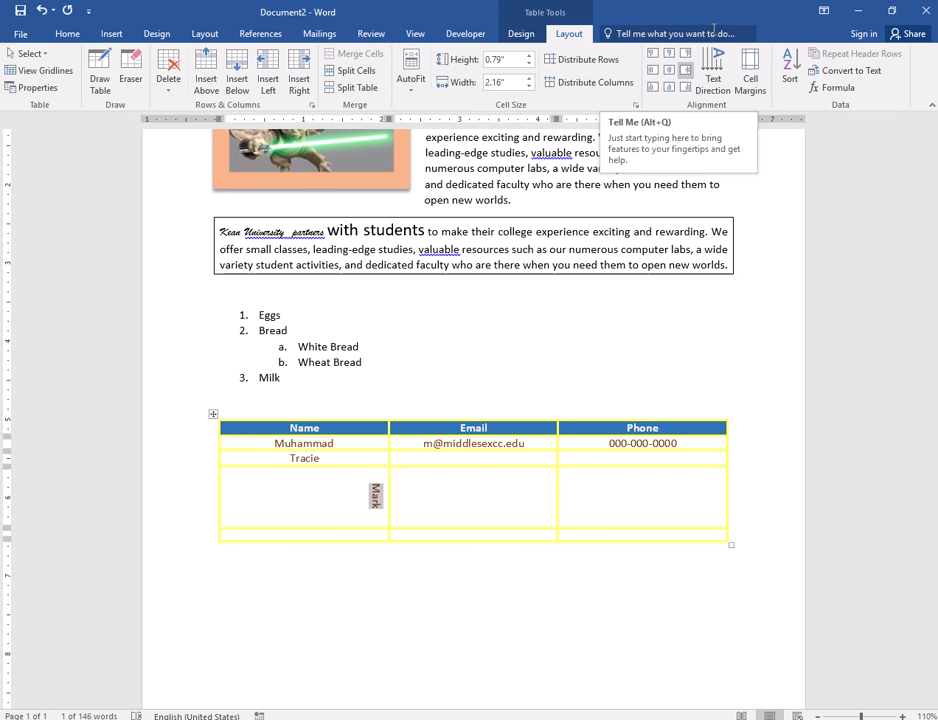
click(706, 62)
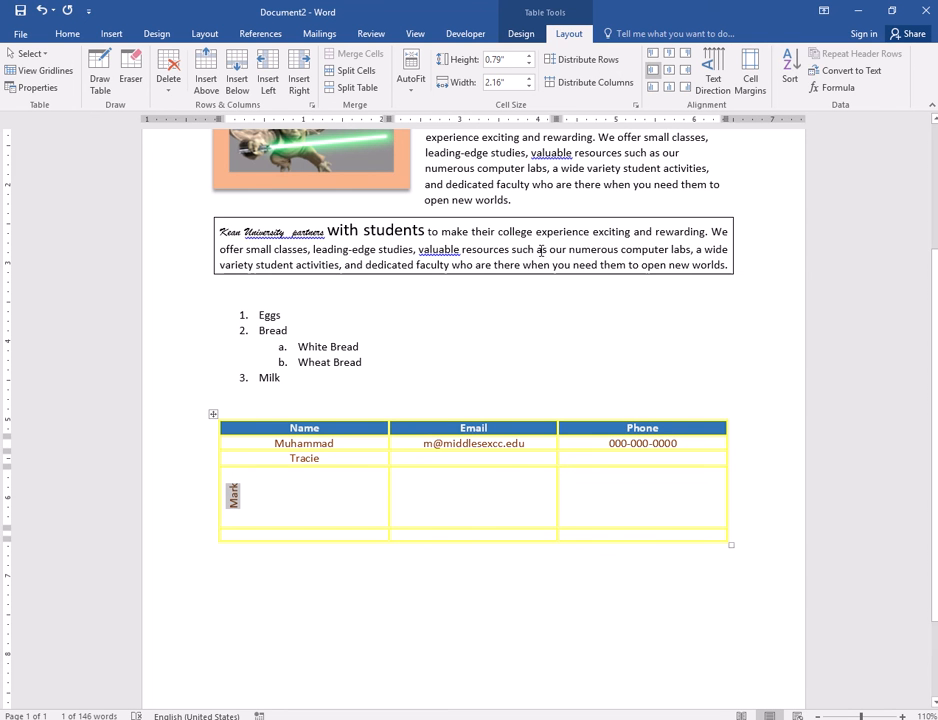
click(718, 72)
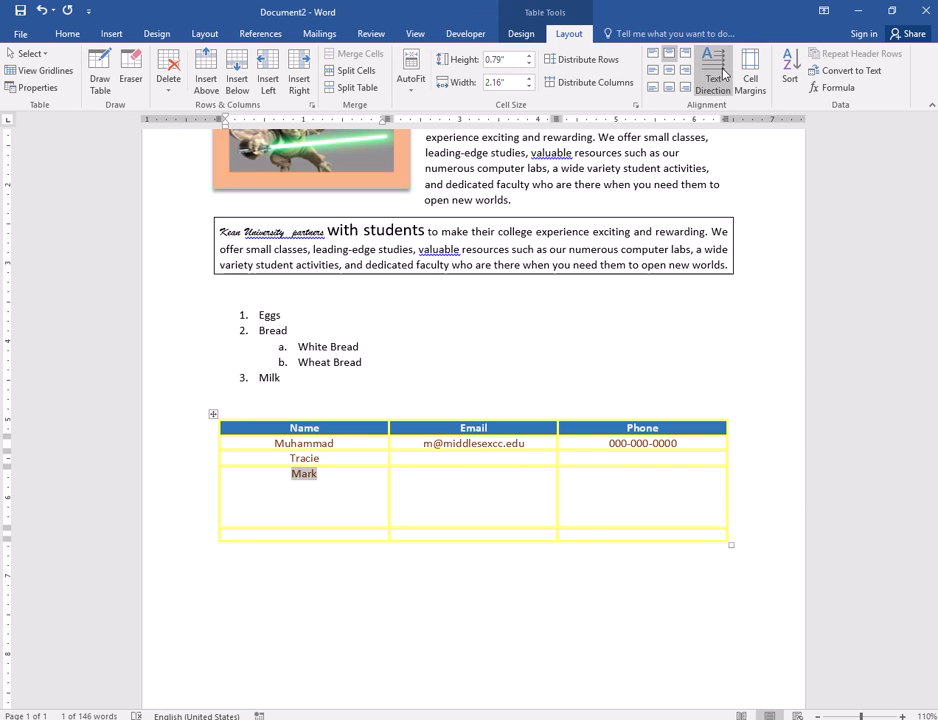
click(722, 73)
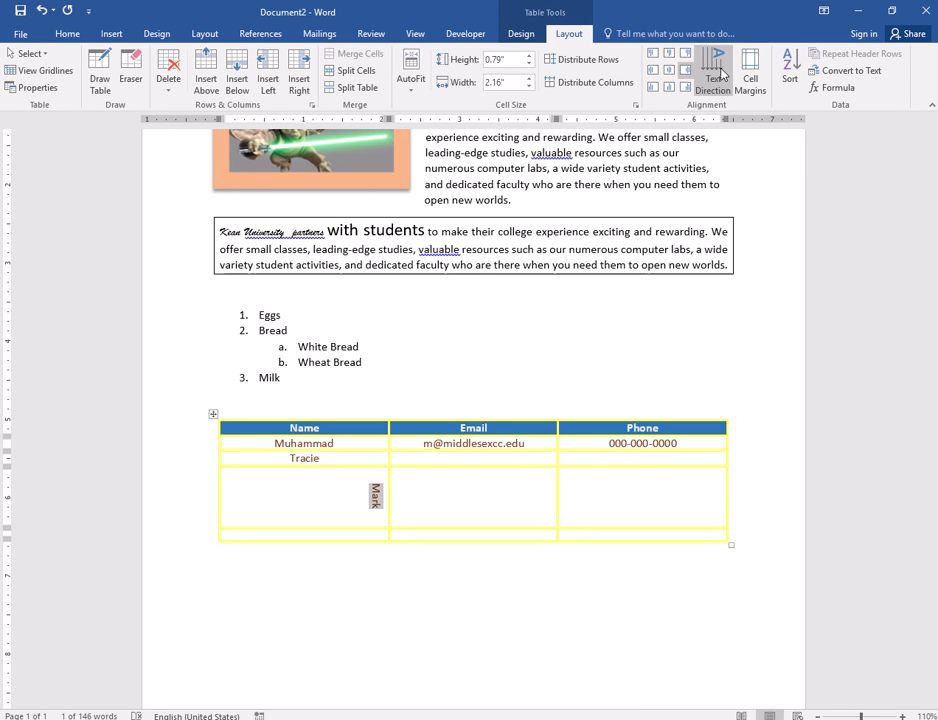
click(714, 74)
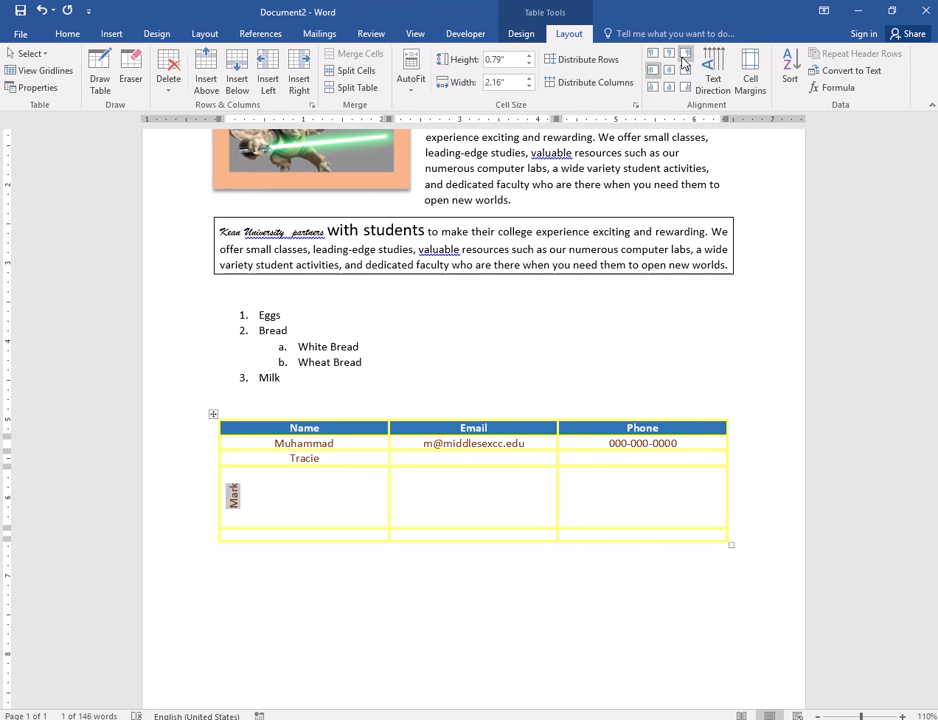
click(670, 58)
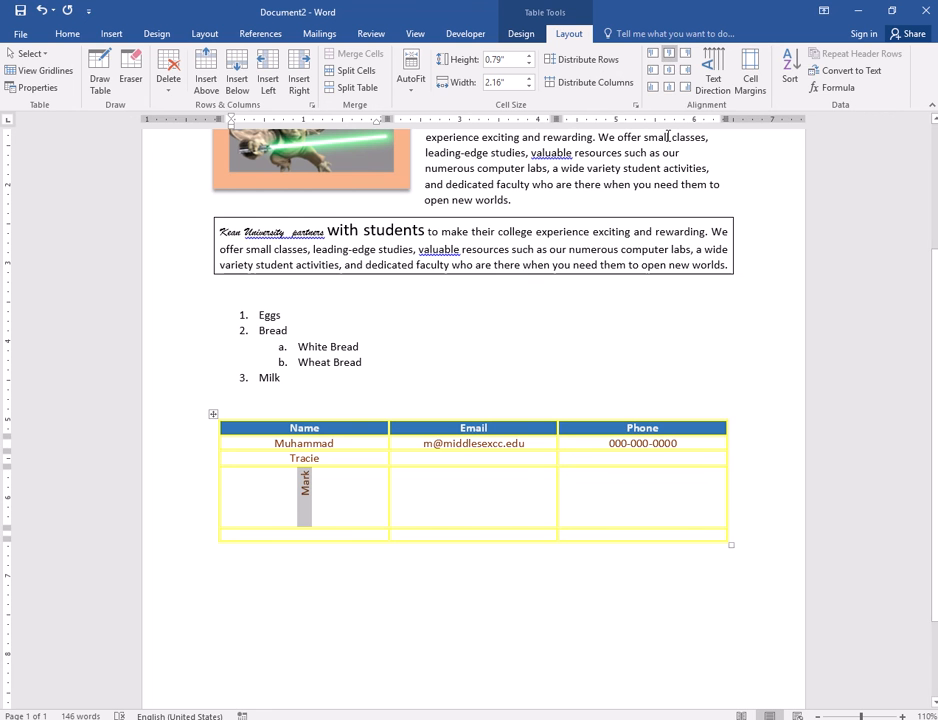
click(669, 70)
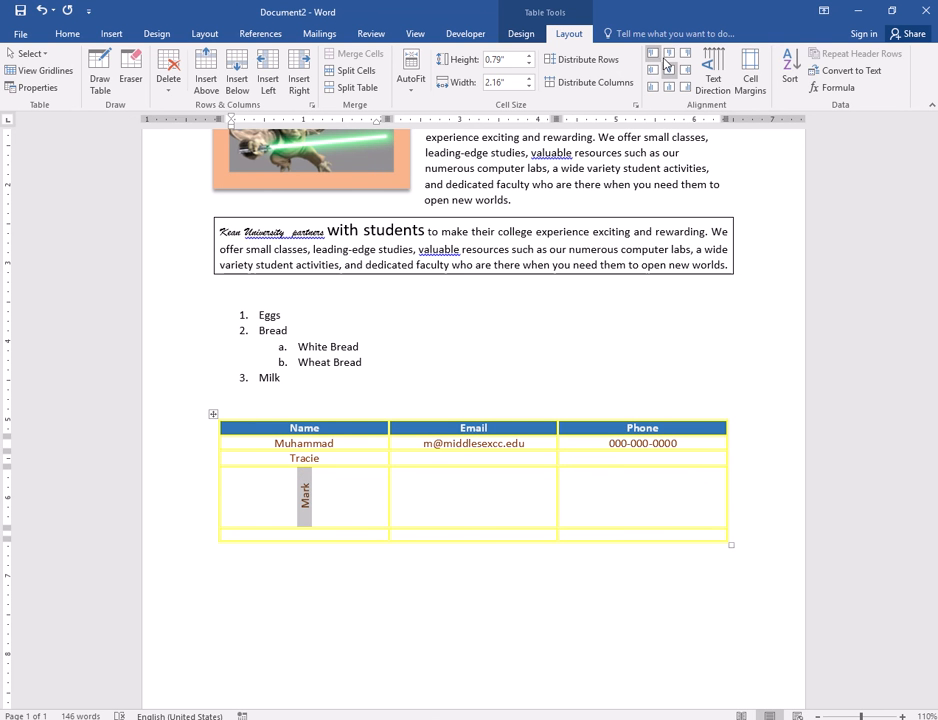
- Enlarge the vertical Mark text with Grow Font up to 48 pt
click(67, 33)
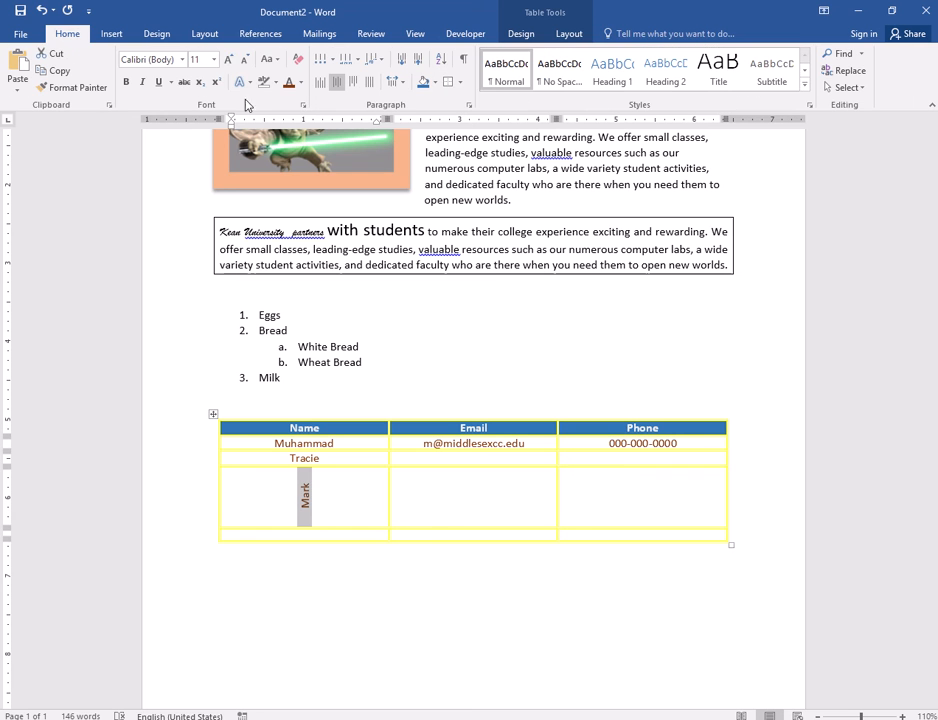
click(228, 61)
click(228, 61)
click(228, 61)
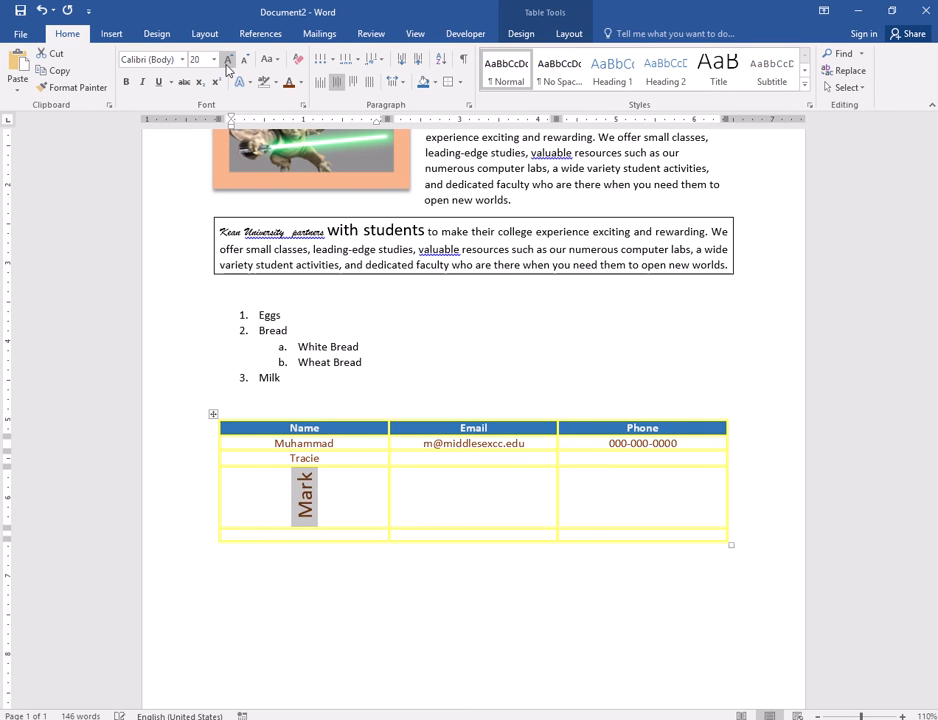
click(229, 61)
click(229, 61)
click(229, 61)
click(229, 61)
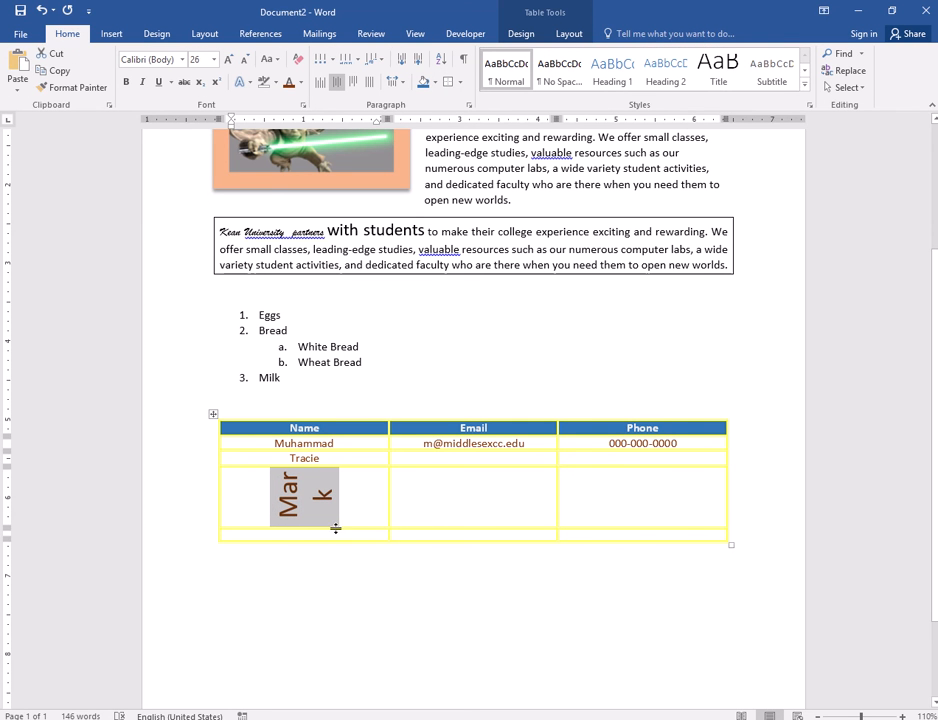
click(229, 61)
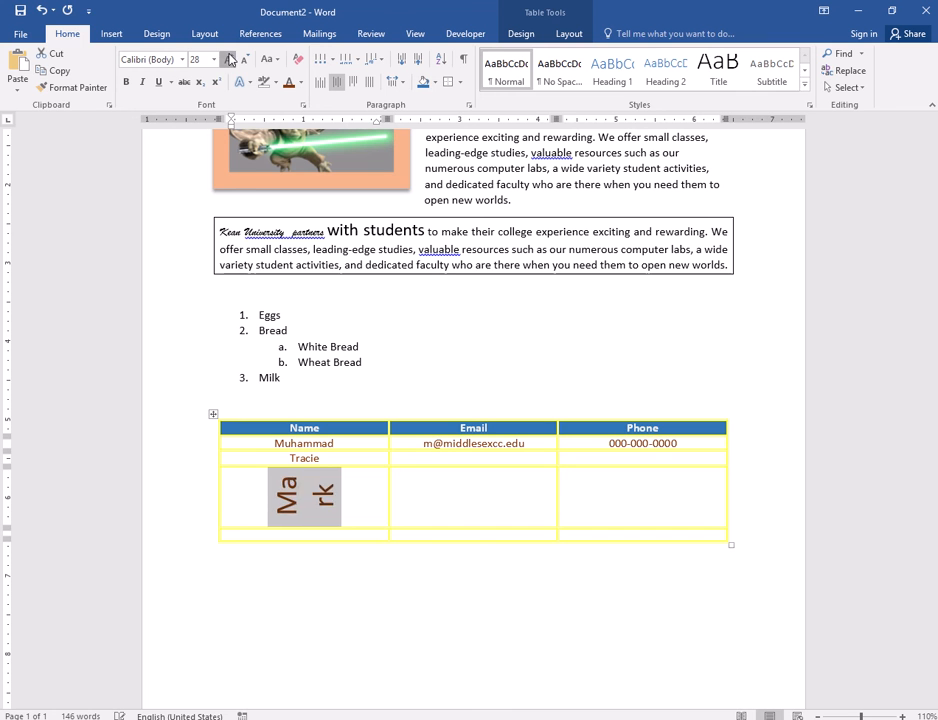
click(229, 61)
click(229, 61)
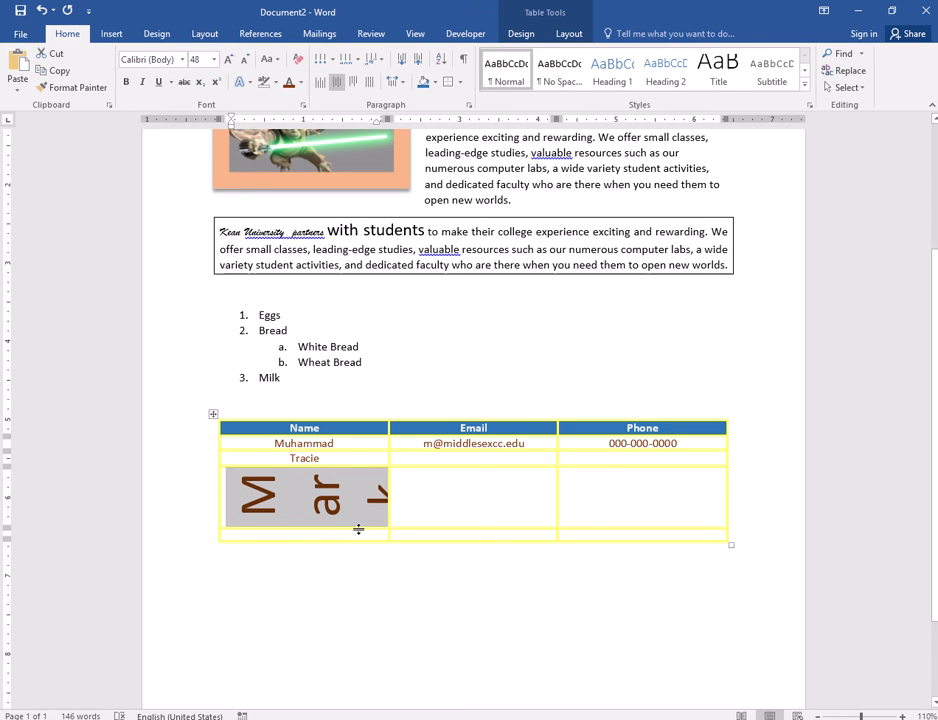
- Drag the Mark row's bottom border down so the whole name fits, then select the row
drag(358, 529, 358, 673)
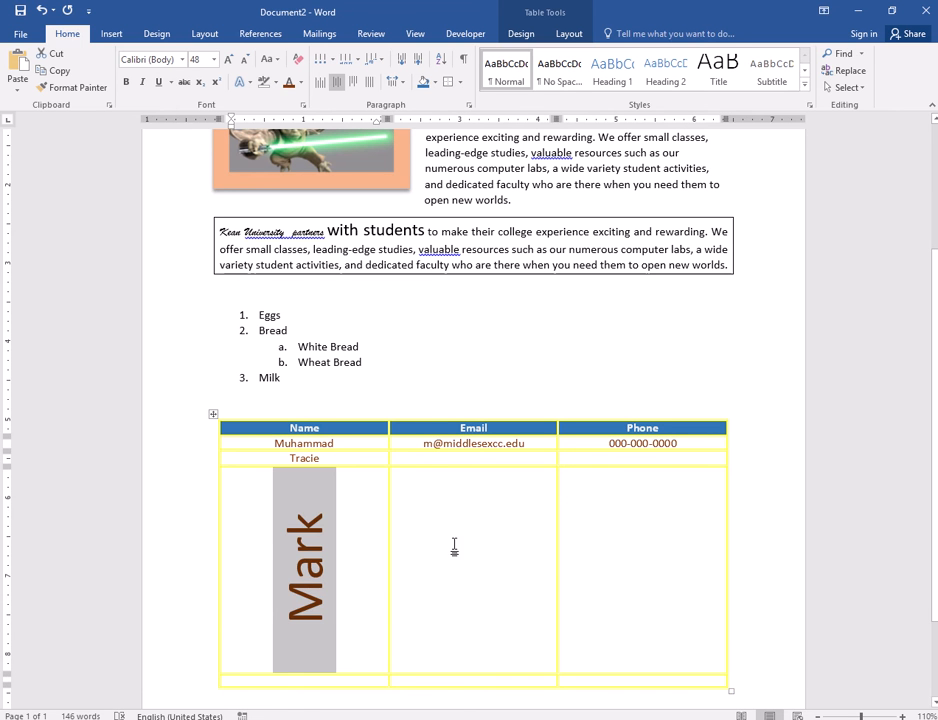
click(494, 540)
drag(640, 544, 304, 551)
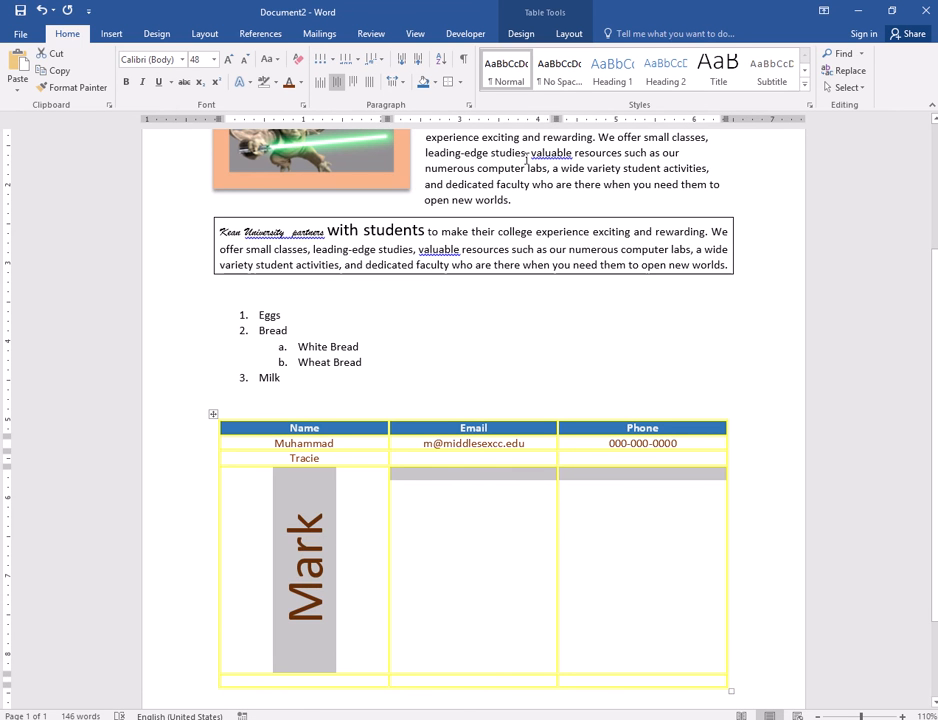
- Drag the Mark row's border up and down, leaving it about 0.66" tall, then select the body rows
click(409, 602)
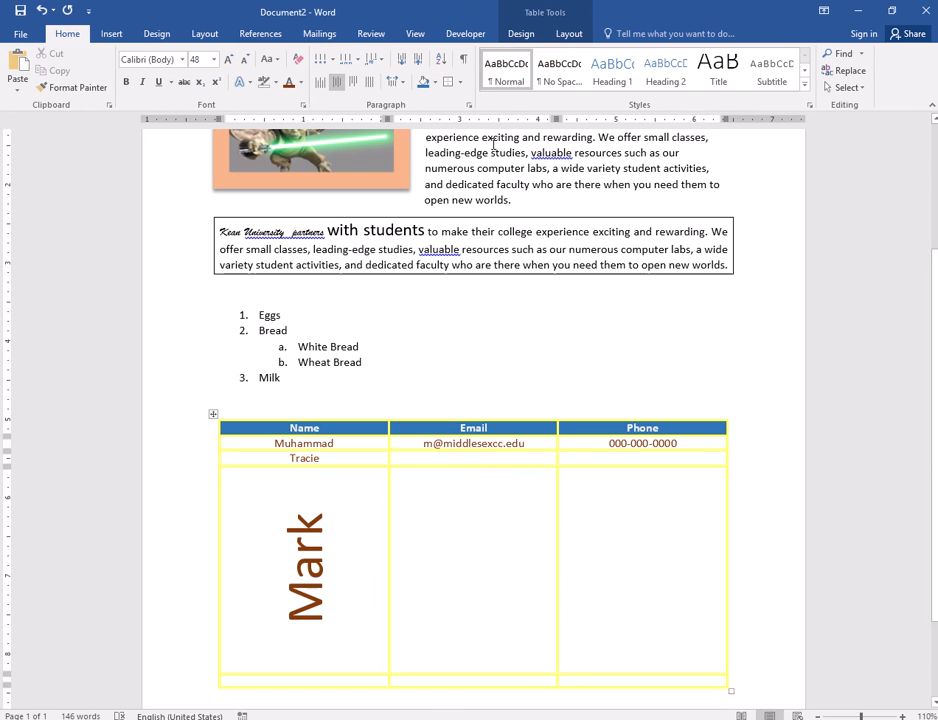
click(567, 34)
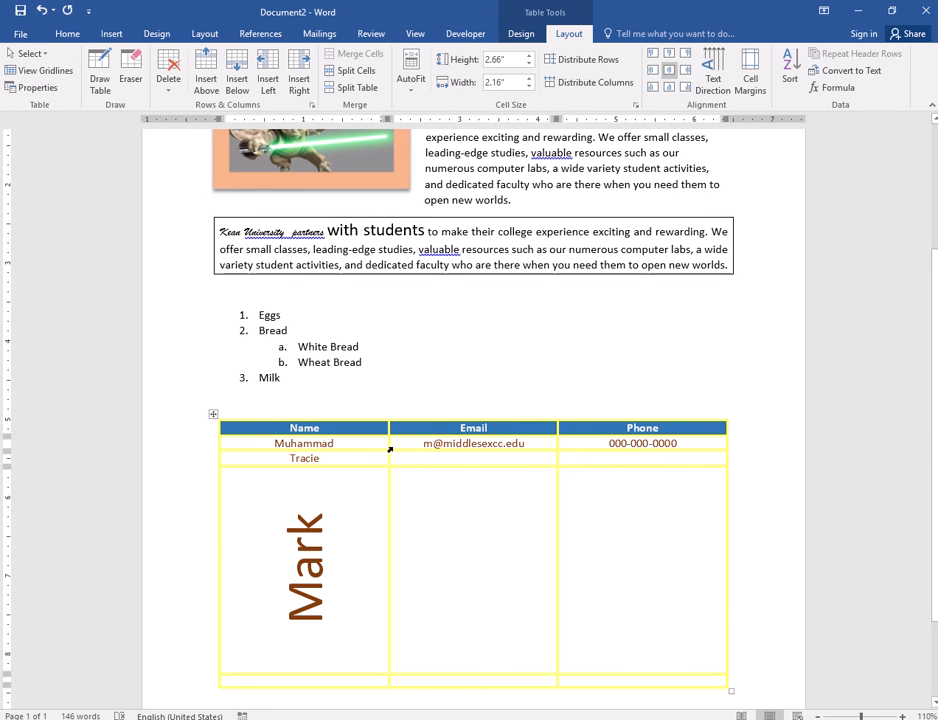
scroll(366, 597, down, 1)
drag(362, 598, 369, 450)
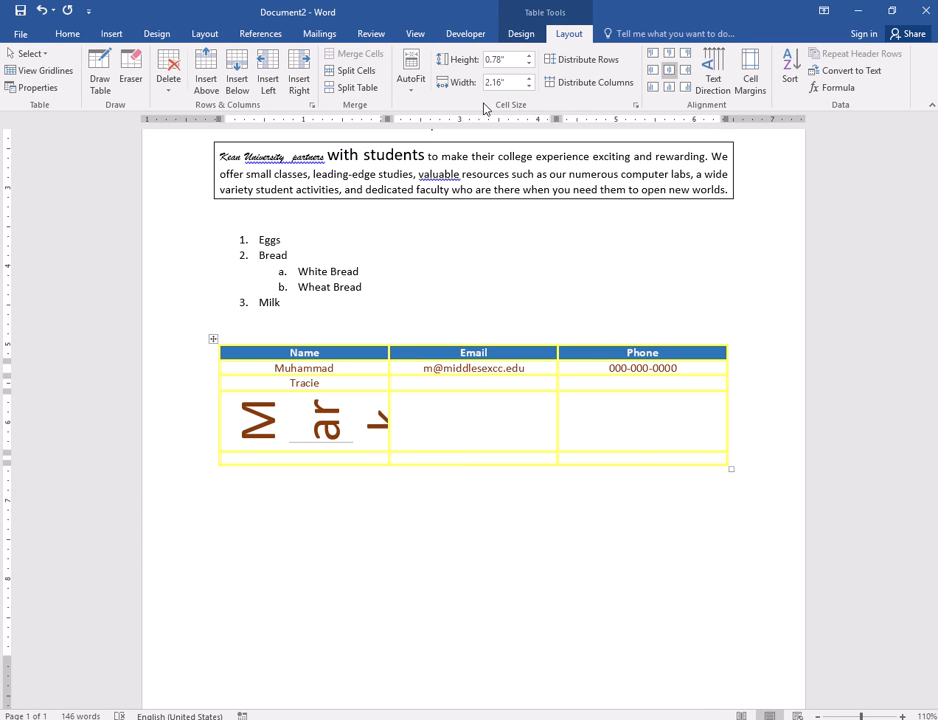
drag(622, 419, 370, 418)
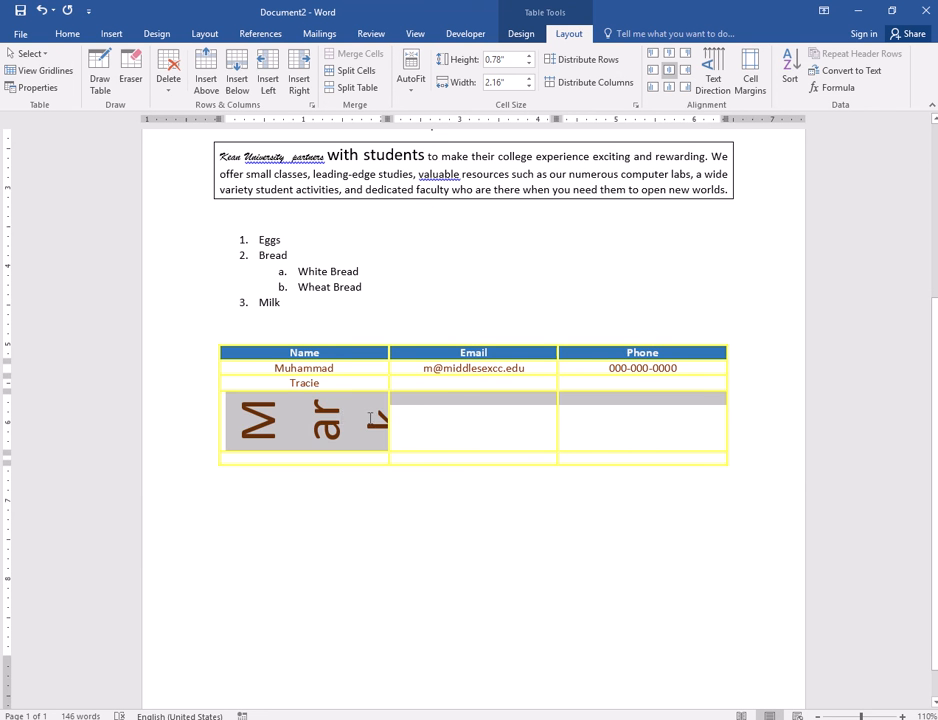
click(419, 435)
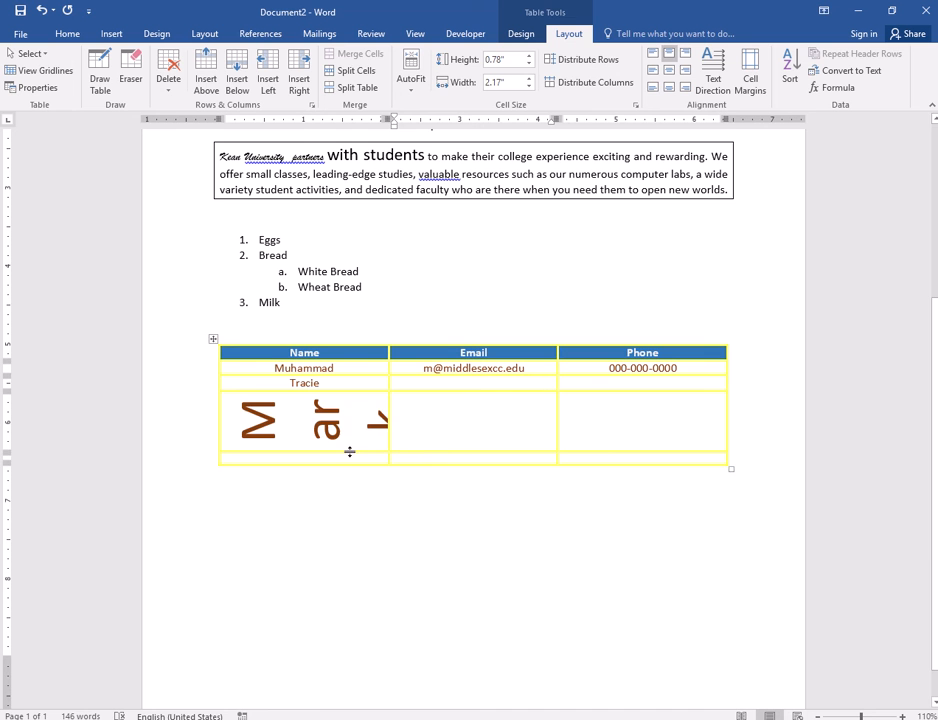
drag(349, 452, 341, 515)
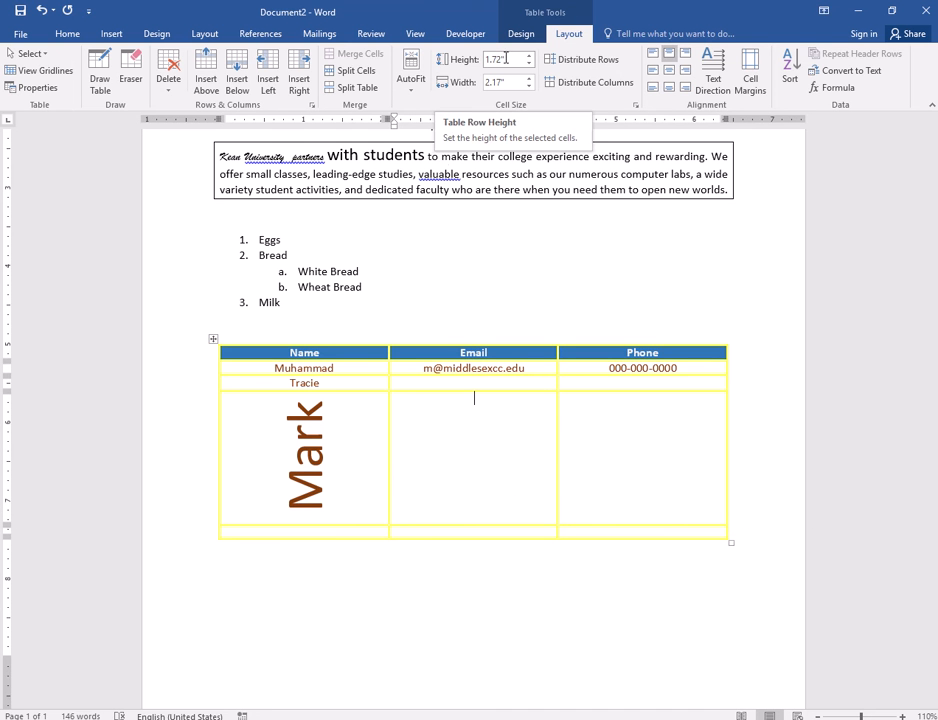
drag(335, 523, 285, 446)
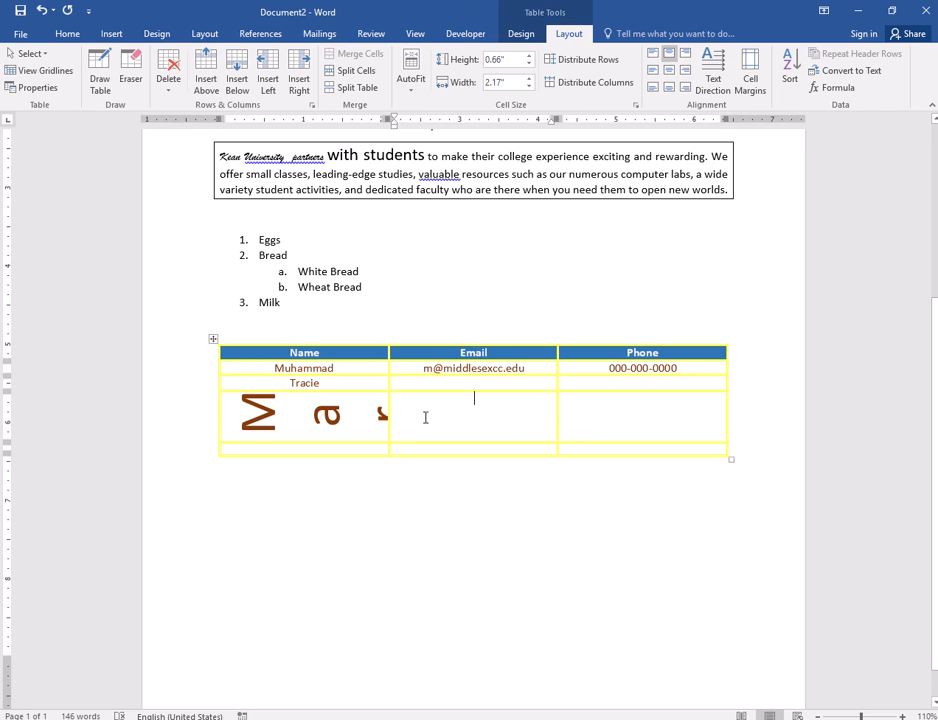
drag(428, 449, 433, 367)
drag(274, 368, 600, 447)
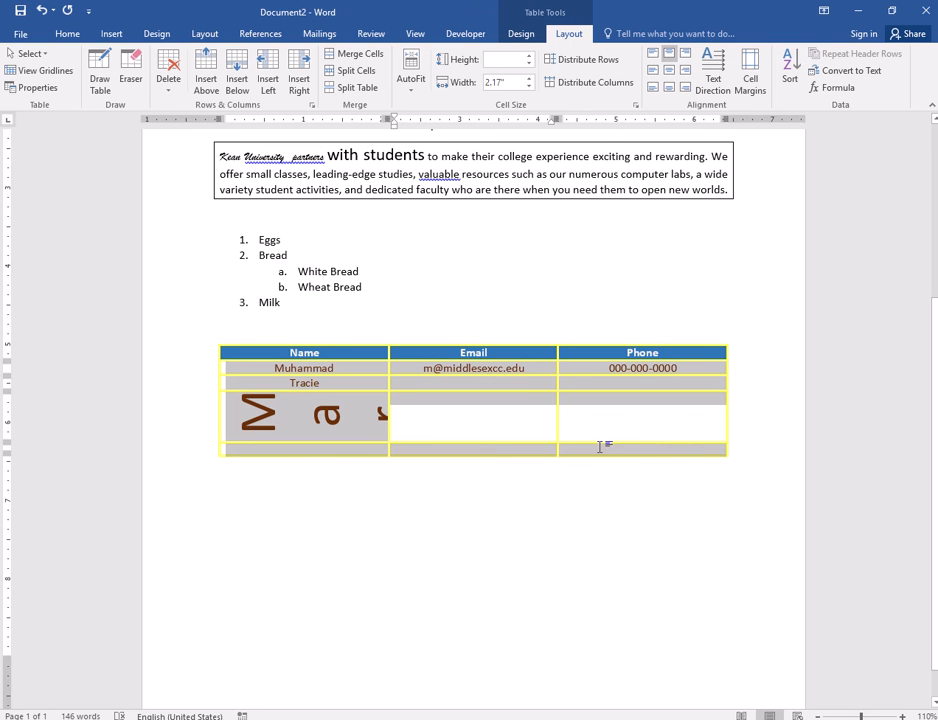
- Try distributing row heights and column widths and browse the AutoFit options for the body rows
click(588, 61)
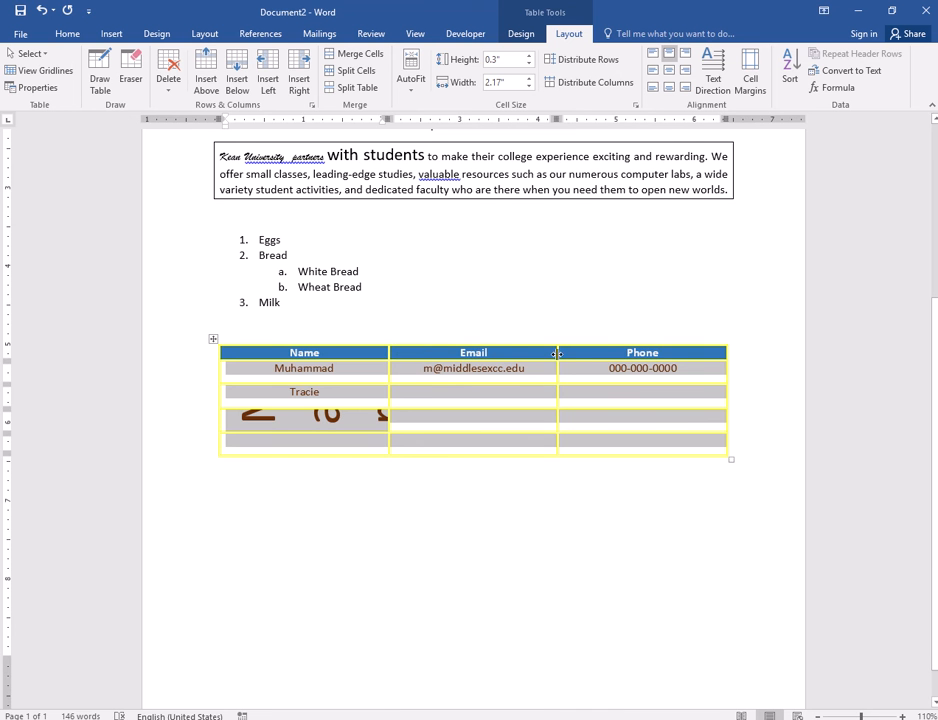
drag(557, 353, 420, 355)
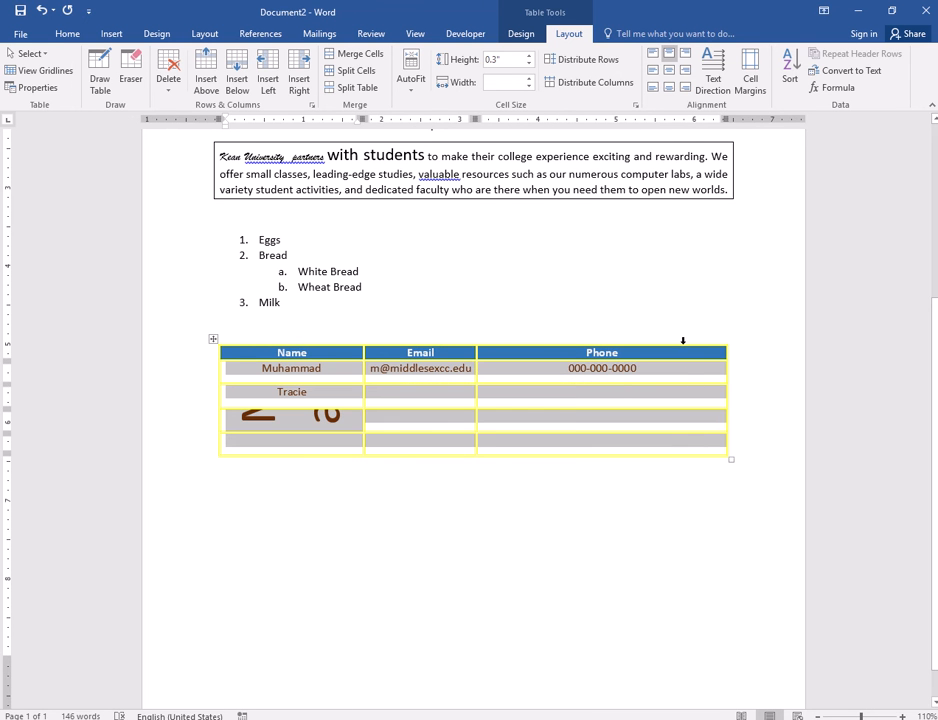
click(595, 82)
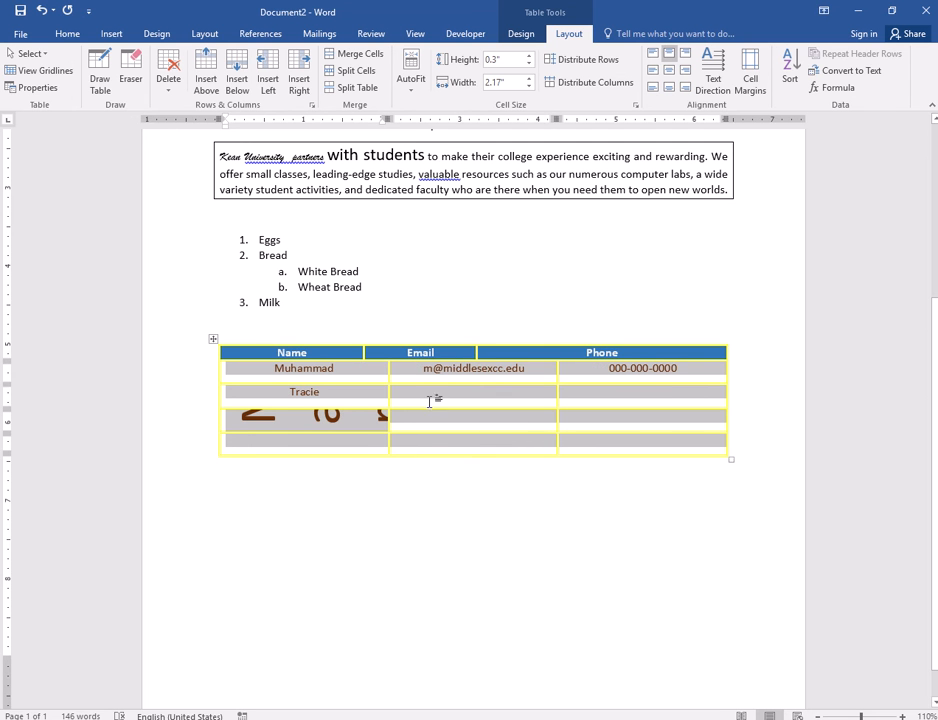
drag(358, 385, 362, 376)
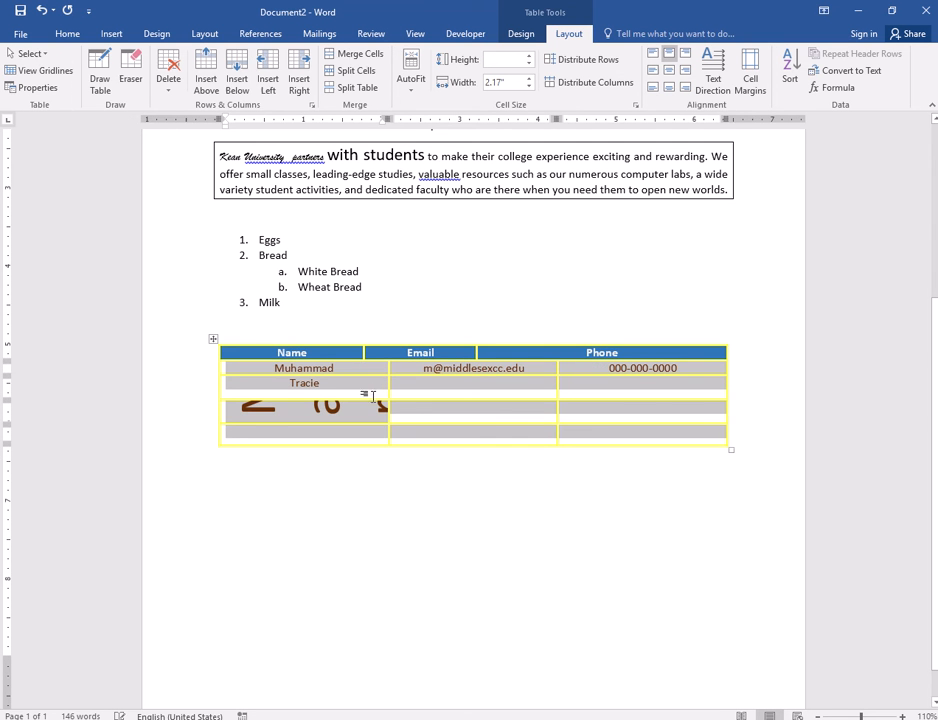
click(580, 60)
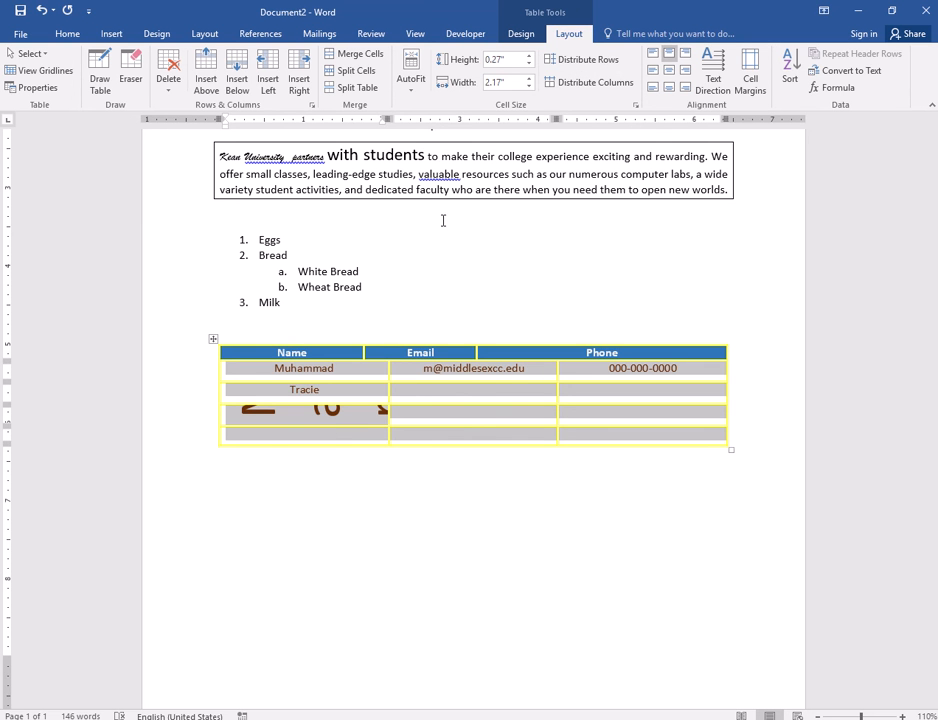
click(411, 80)
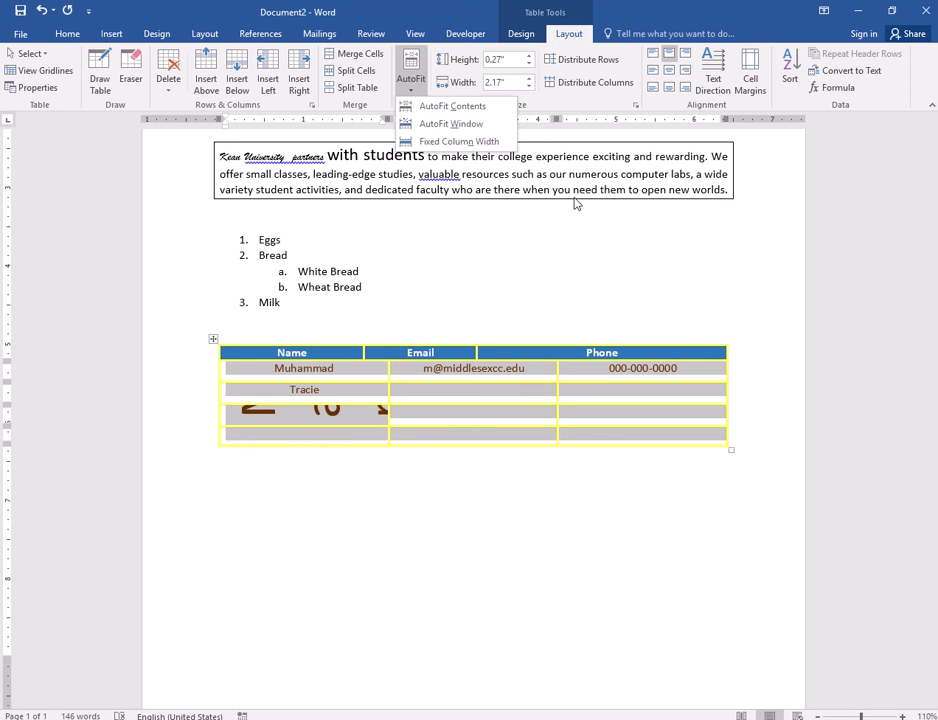
click(535, 122)
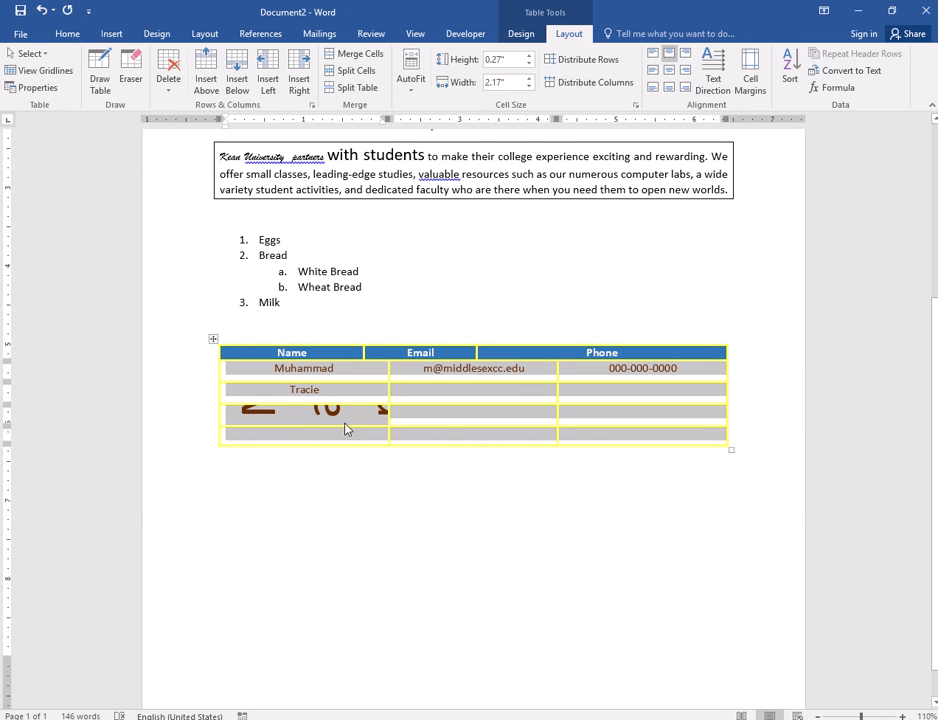
- After undoing an AutoFit to contents, stretch the Mark row to 2.61" so the 48 pt name shows fully
drag(339, 424, 335, 570)
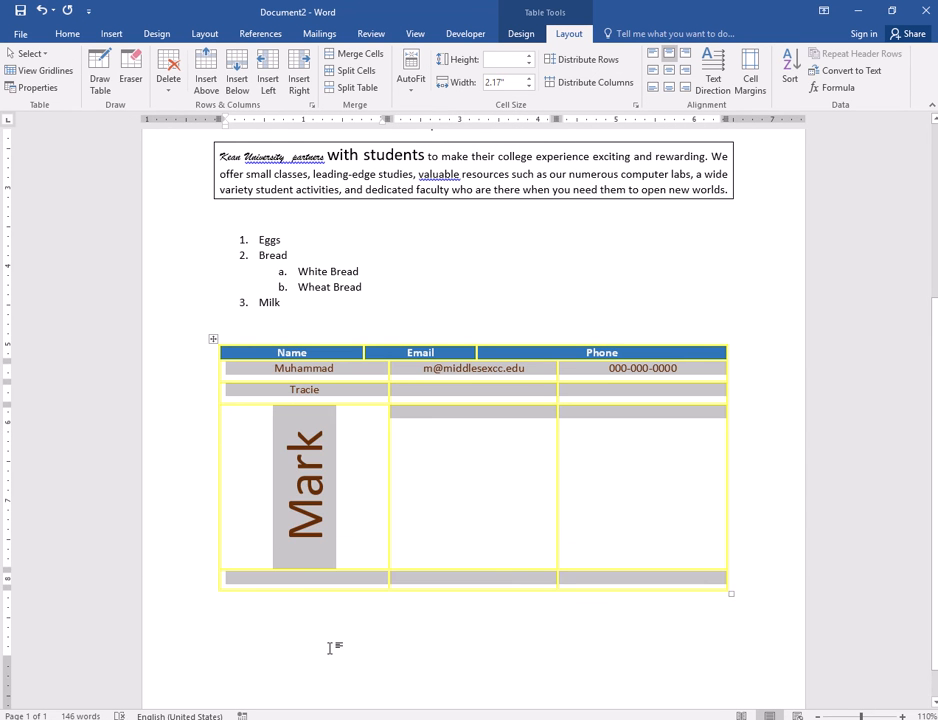
key(ctrl+z)
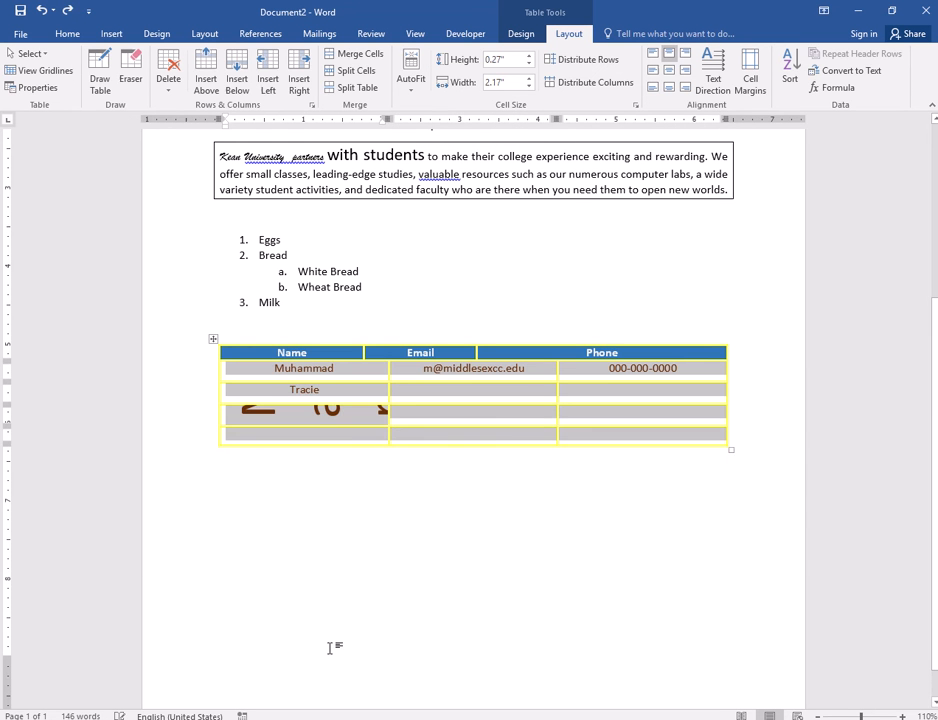
click(412, 80)
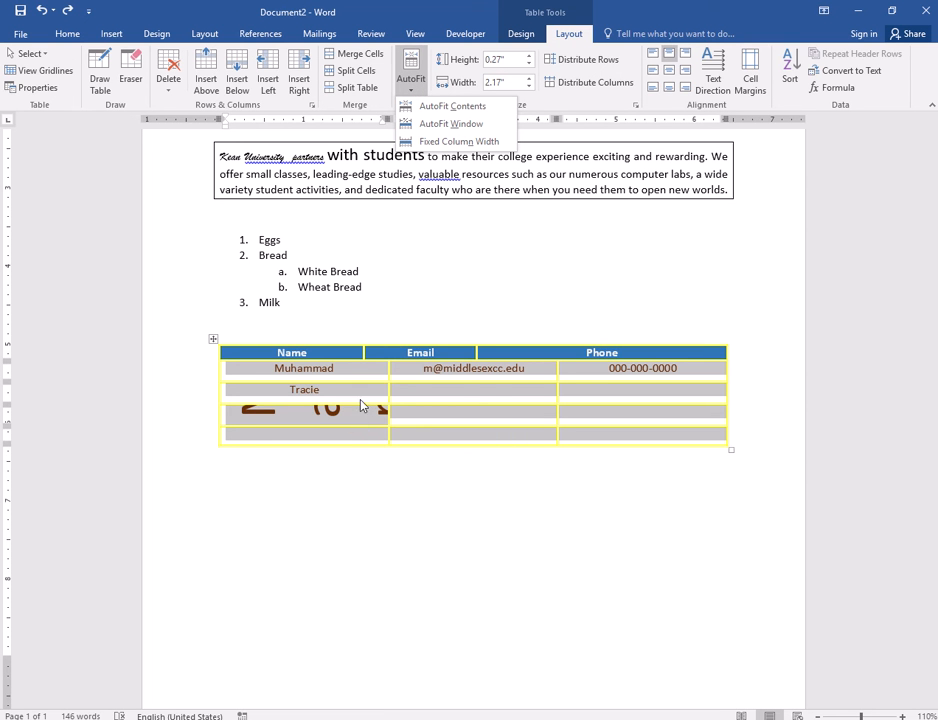
click(437, 106)
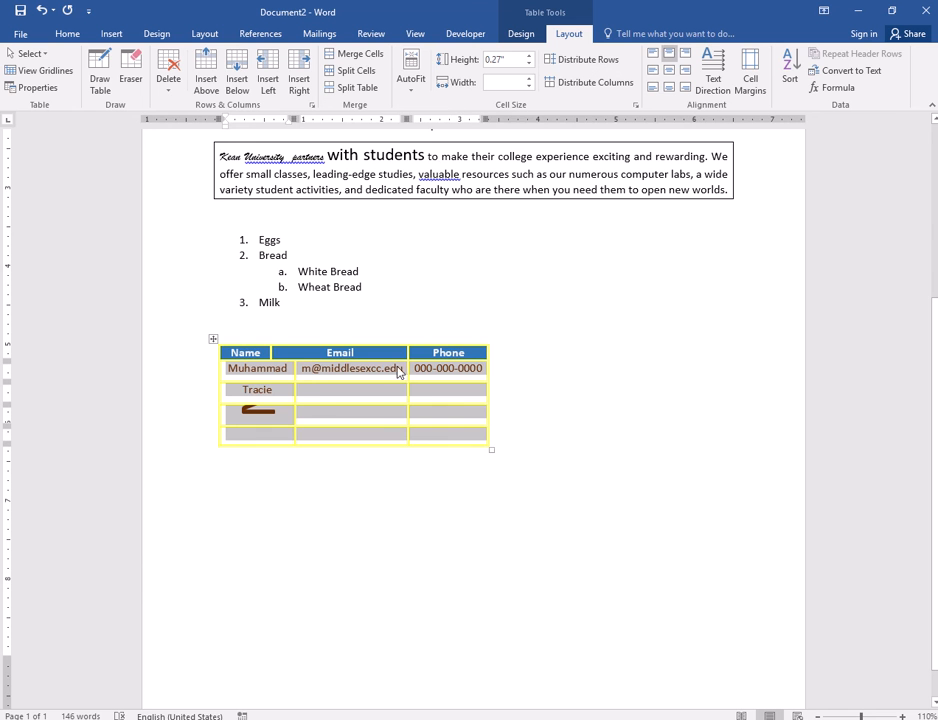
key(ctrl+z)
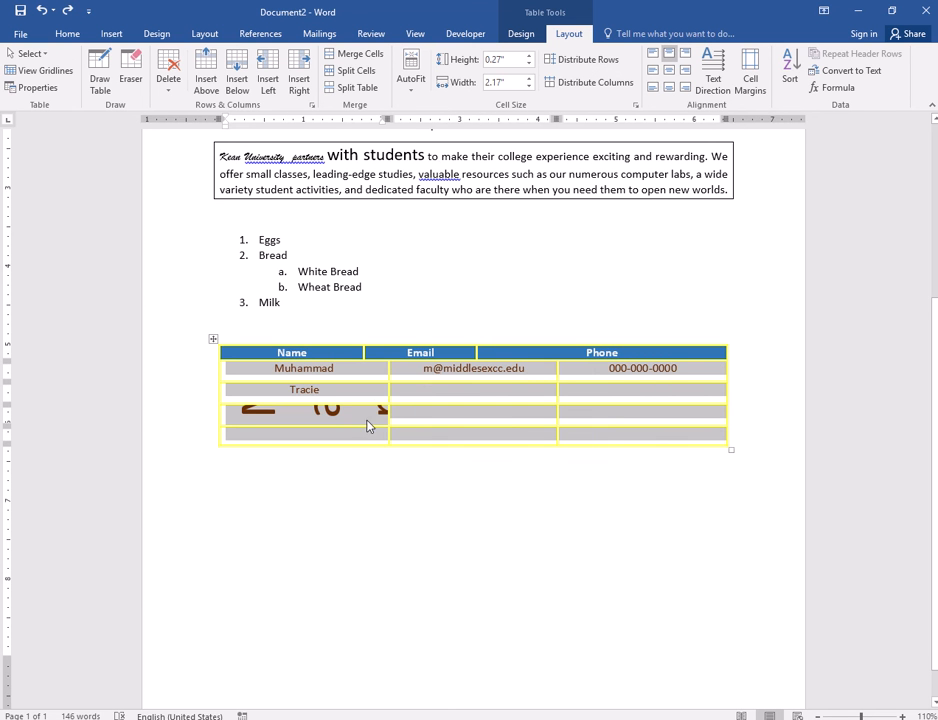
drag(363, 431, 338, 609)
click(373, 508)
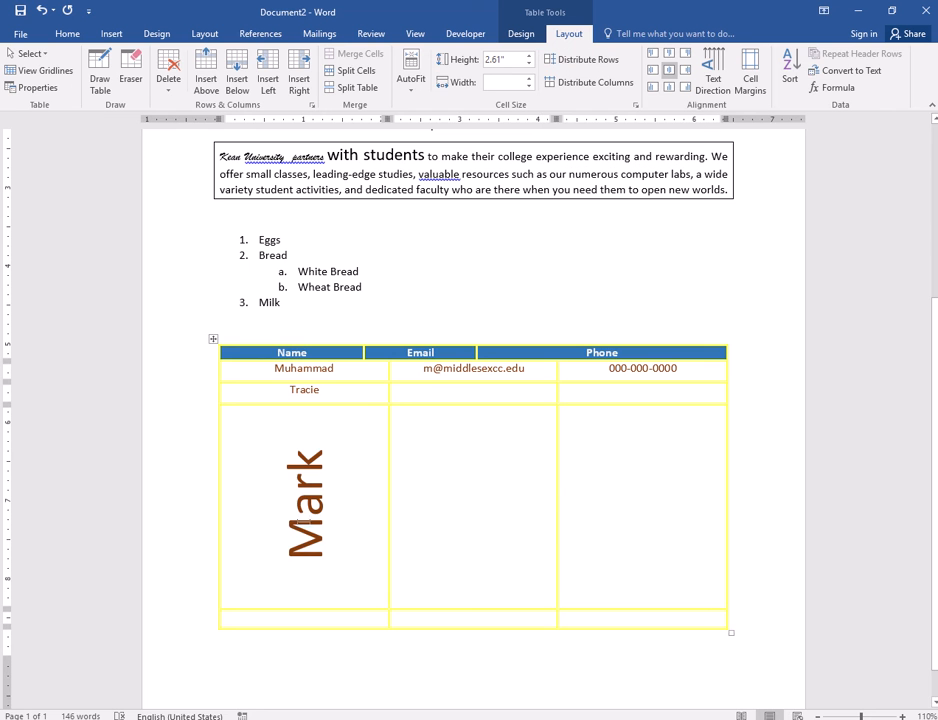
- Type the phone number into the middle cell of Mark's tall row, then select it
double_click(304, 517)
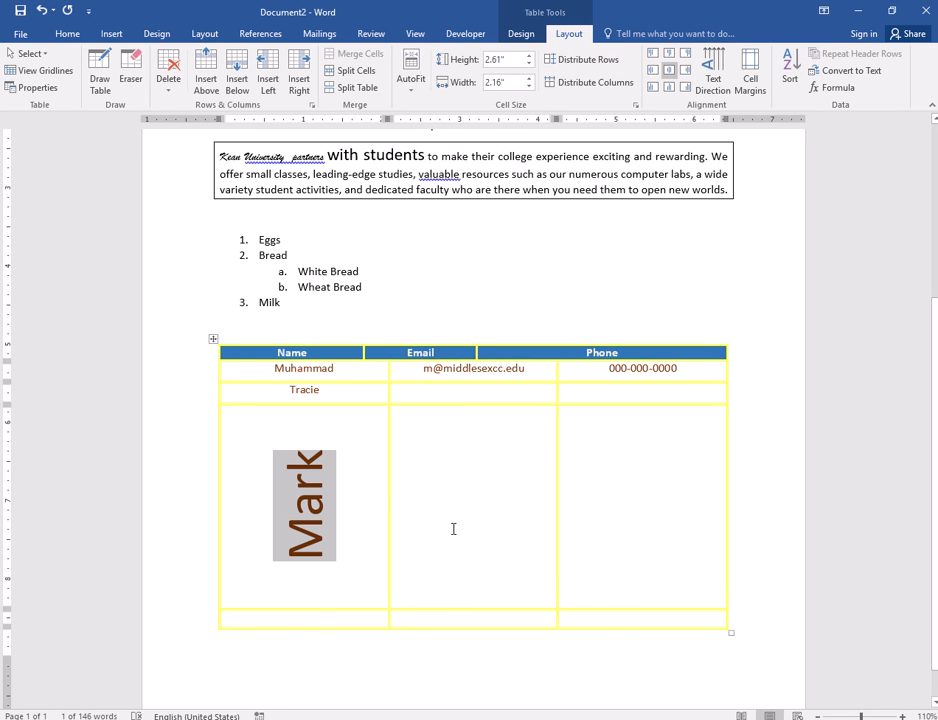
click(467, 492)
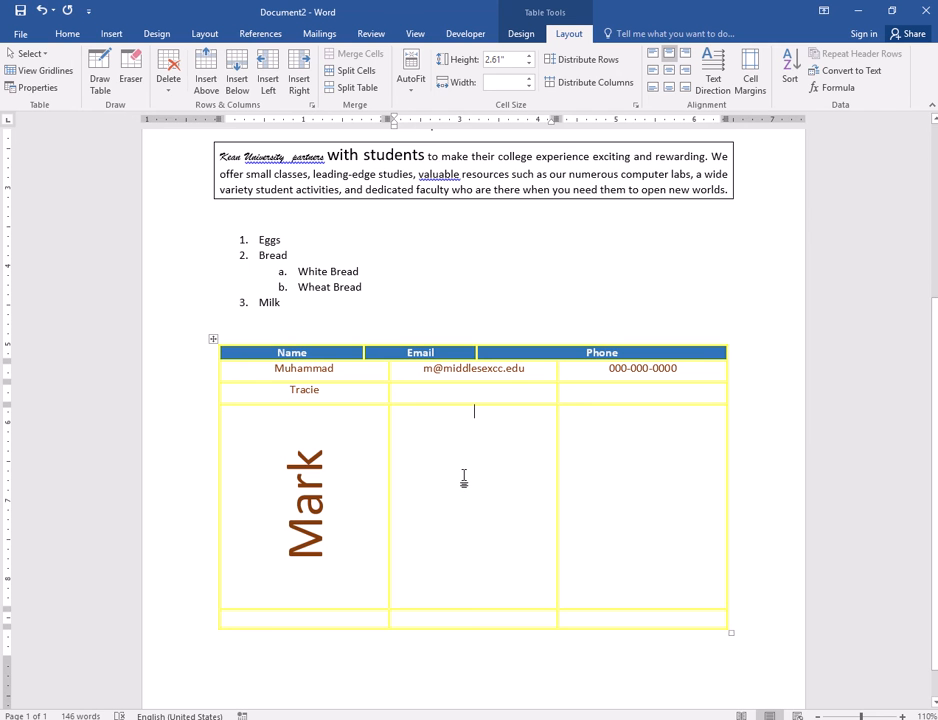
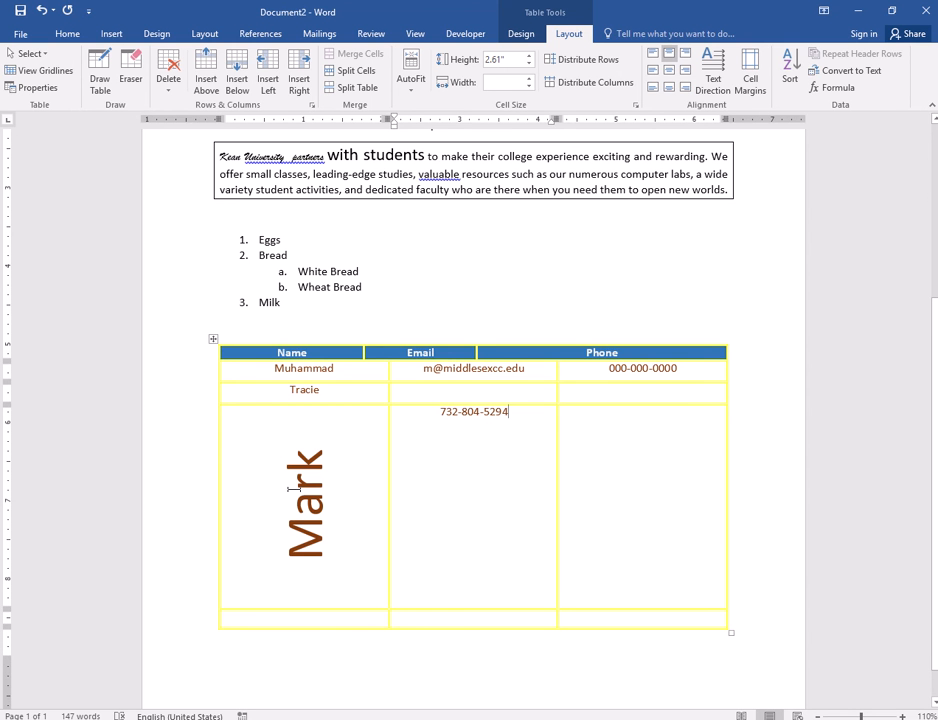
drag(440, 411, 508, 420)
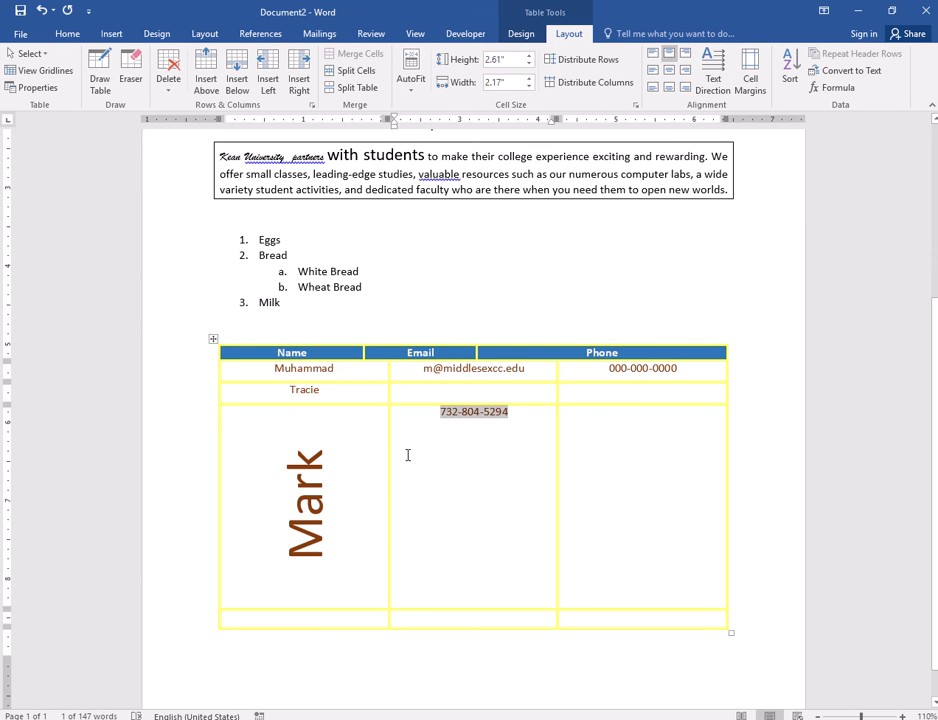
- Make the phone number run vertically bottom to top, centred in the Email cell beside Mark
click(725, 87)
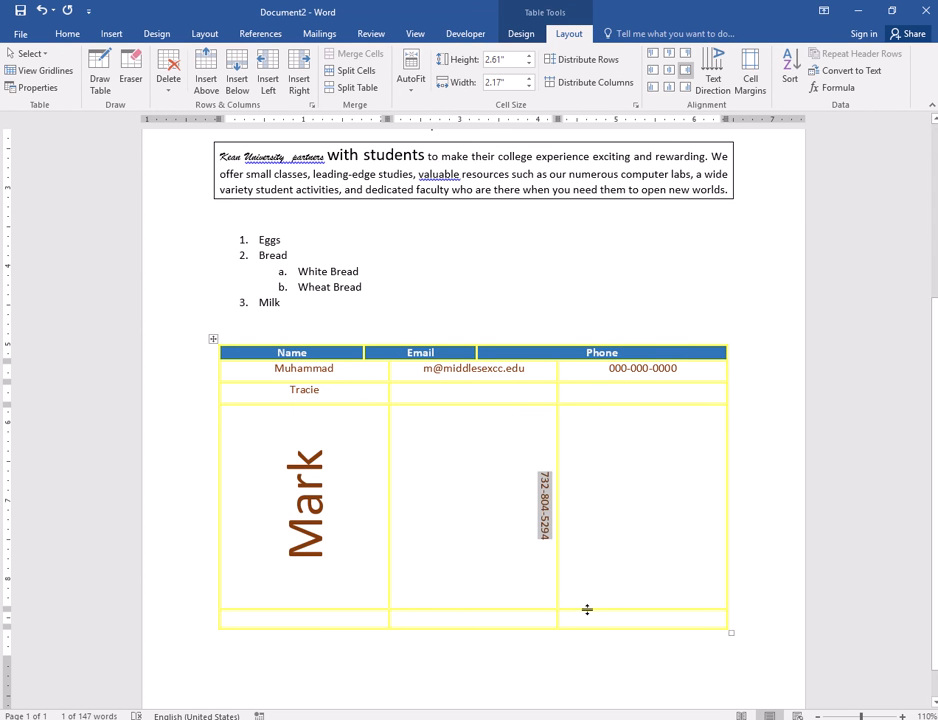
click(722, 80)
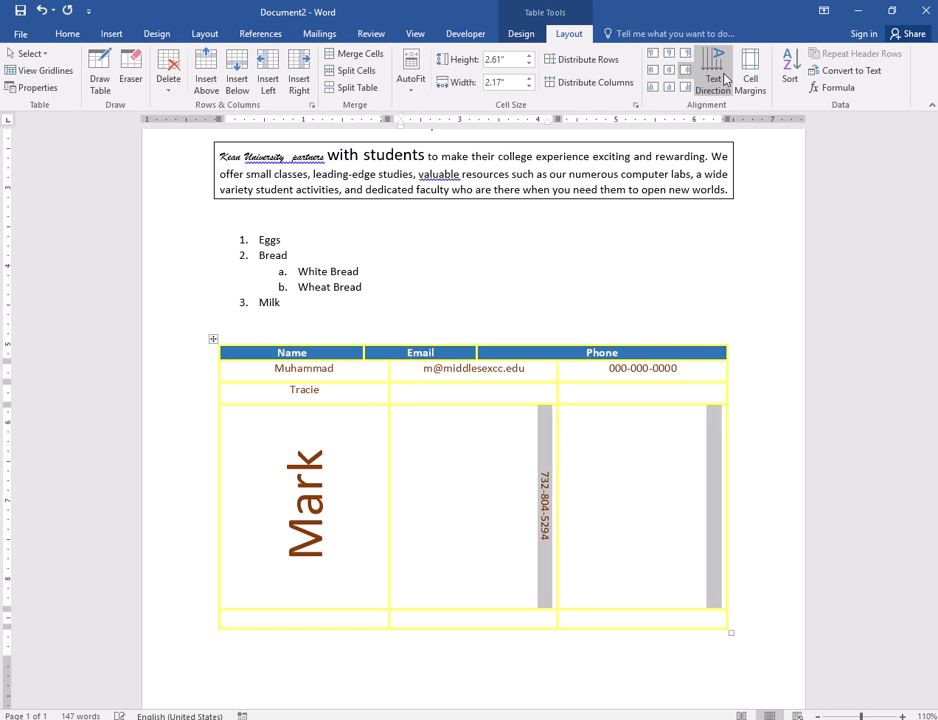
click(669, 69)
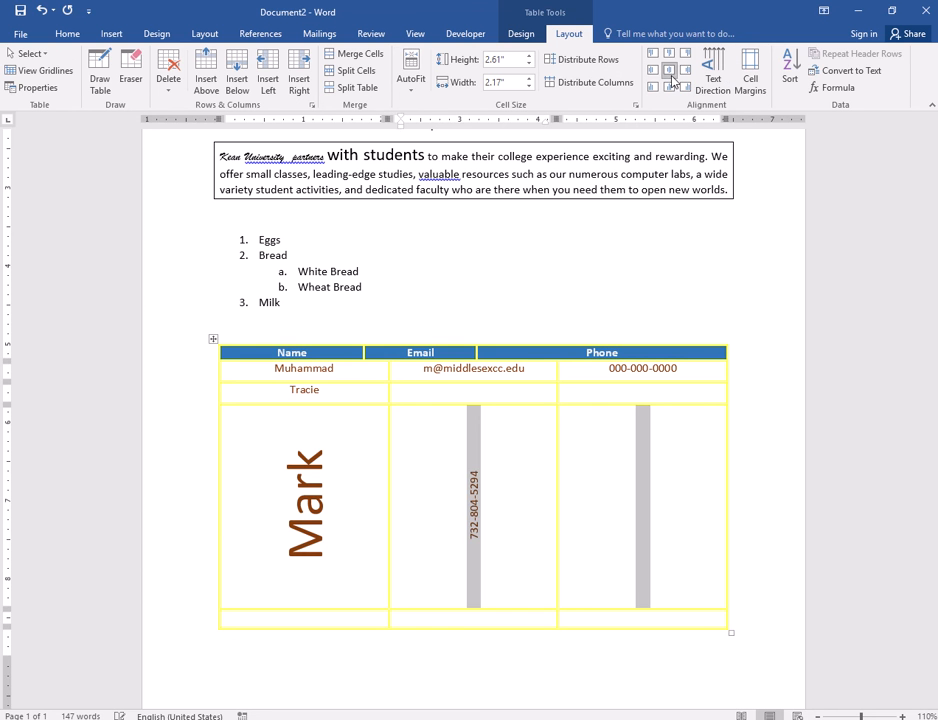
click(528, 511)
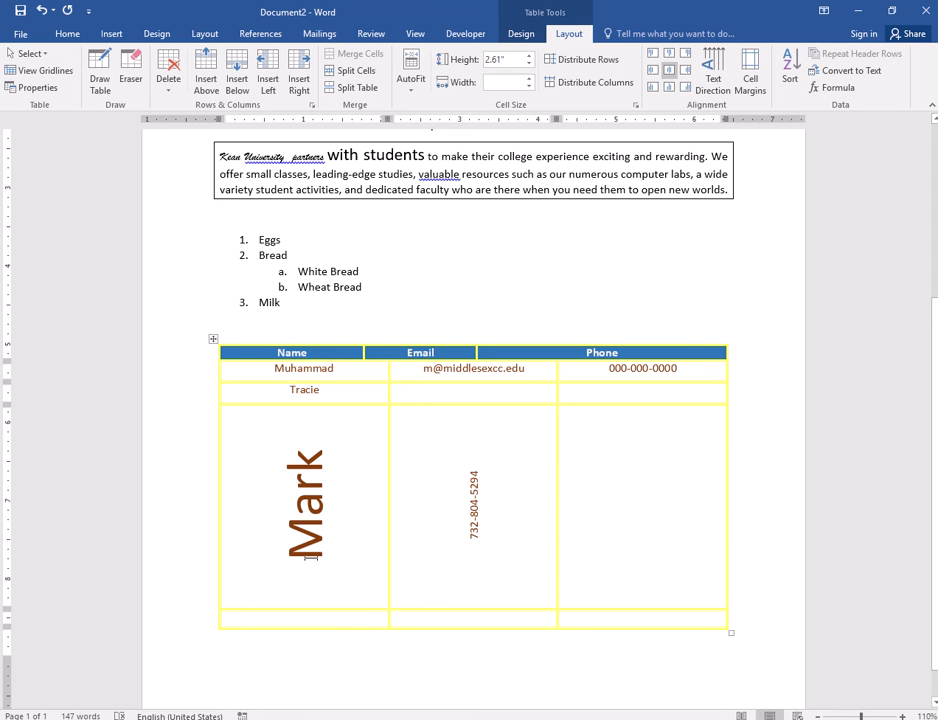
drag(311, 557, 325, 449)
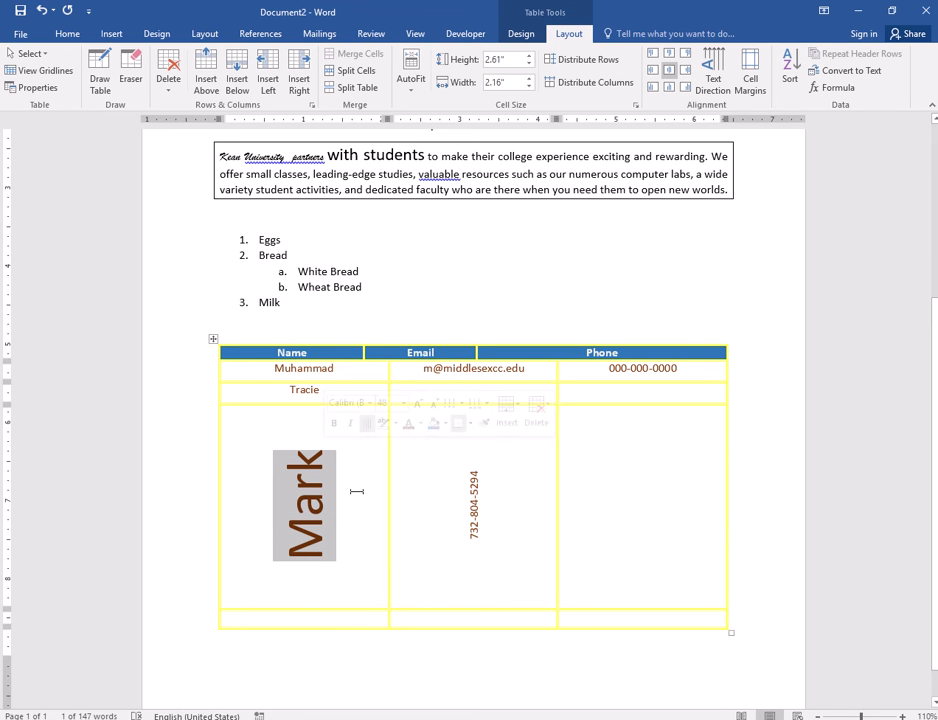
- Format Painter Mark's 48 pt vertical style onto the phone number and lengthen the row to fit it
click(67, 34)
click(58, 89)
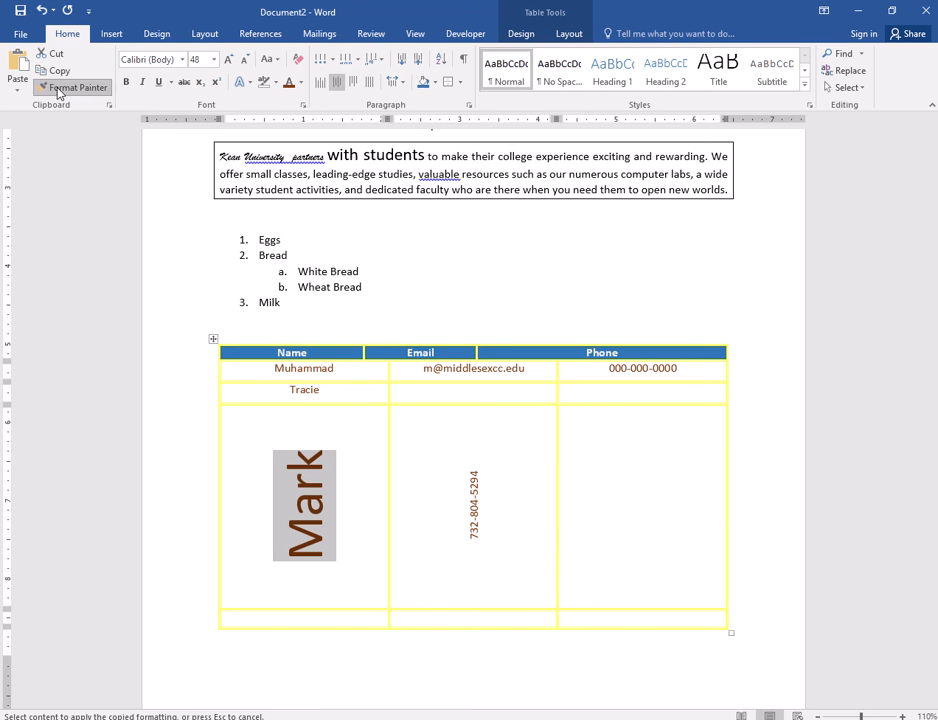
drag(474, 541, 477, 468)
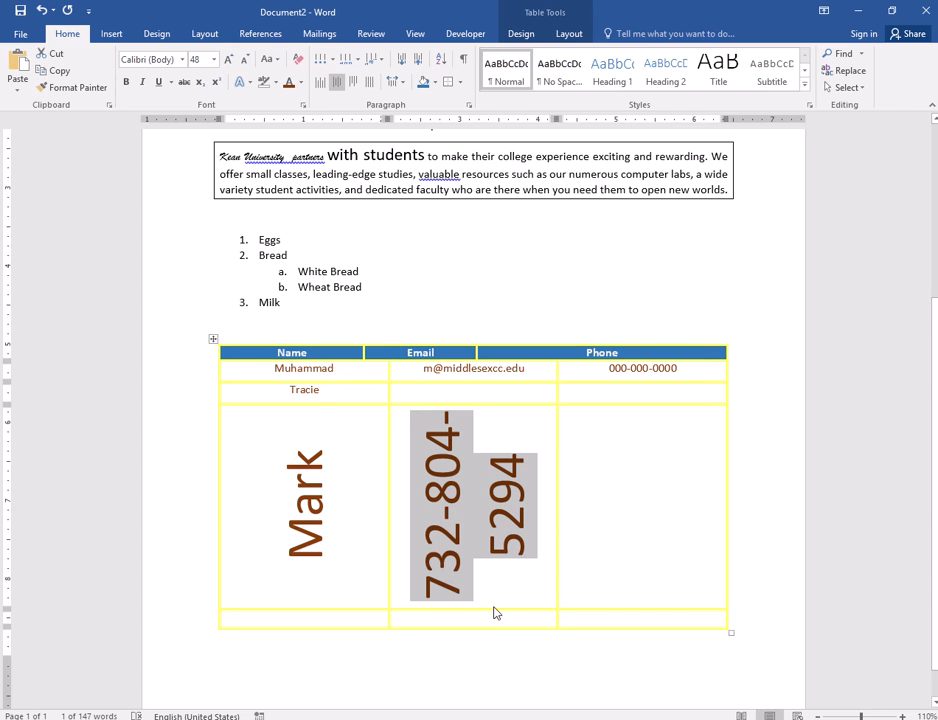
drag(491, 608, 494, 678)
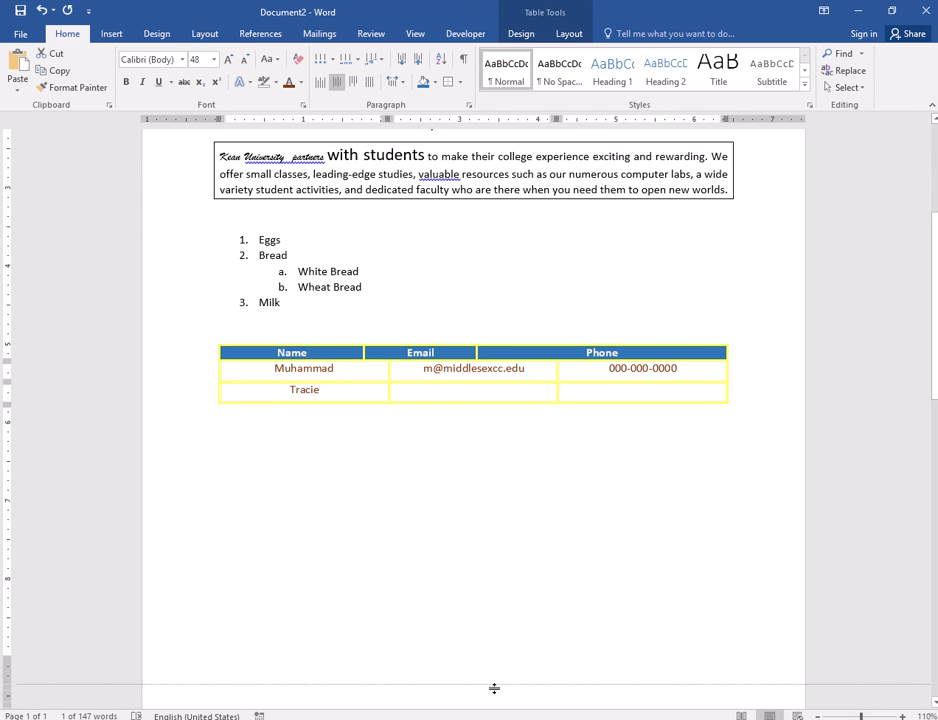
scroll(513, 561, down, 3)
scroll(508, 556, down, 6)
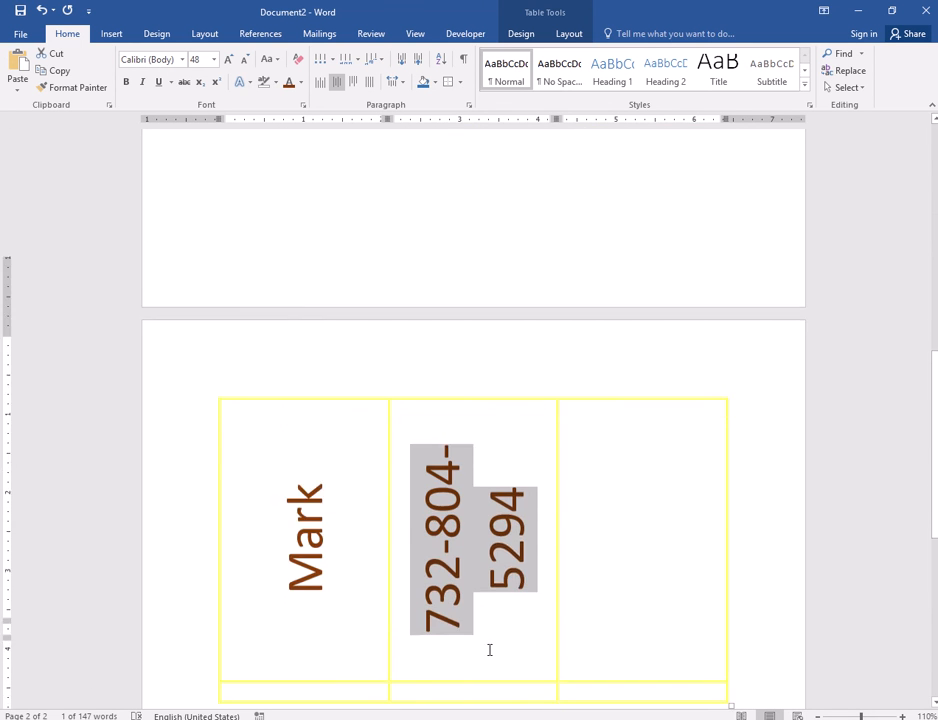
drag(459, 468, 459, 531)
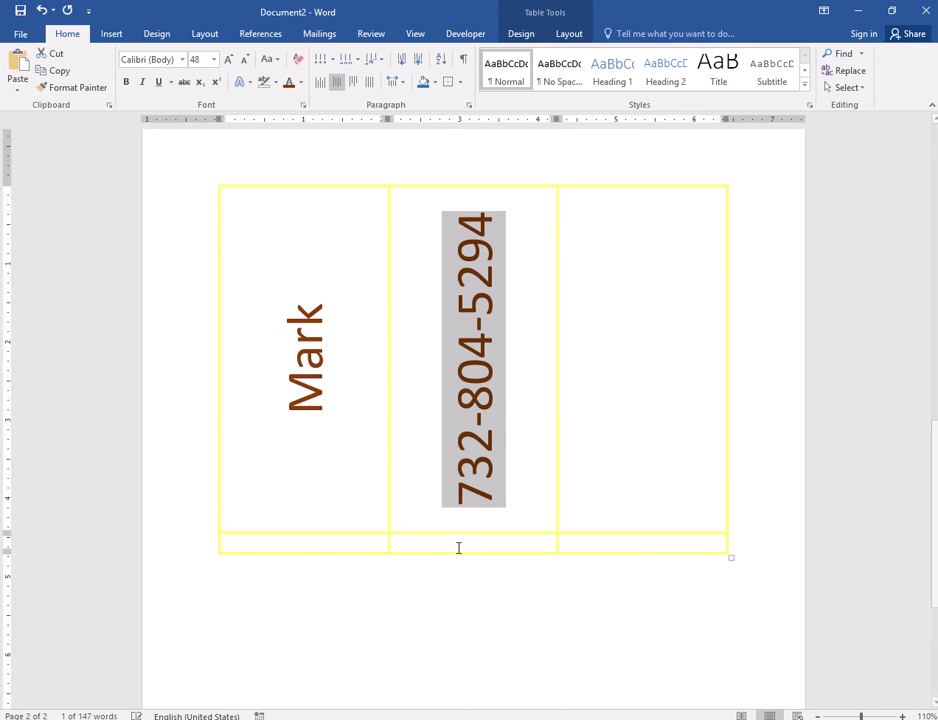
- Enter 5 in the Layout Height box to make Mark's row exactly 5 inches tall
click(519, 34)
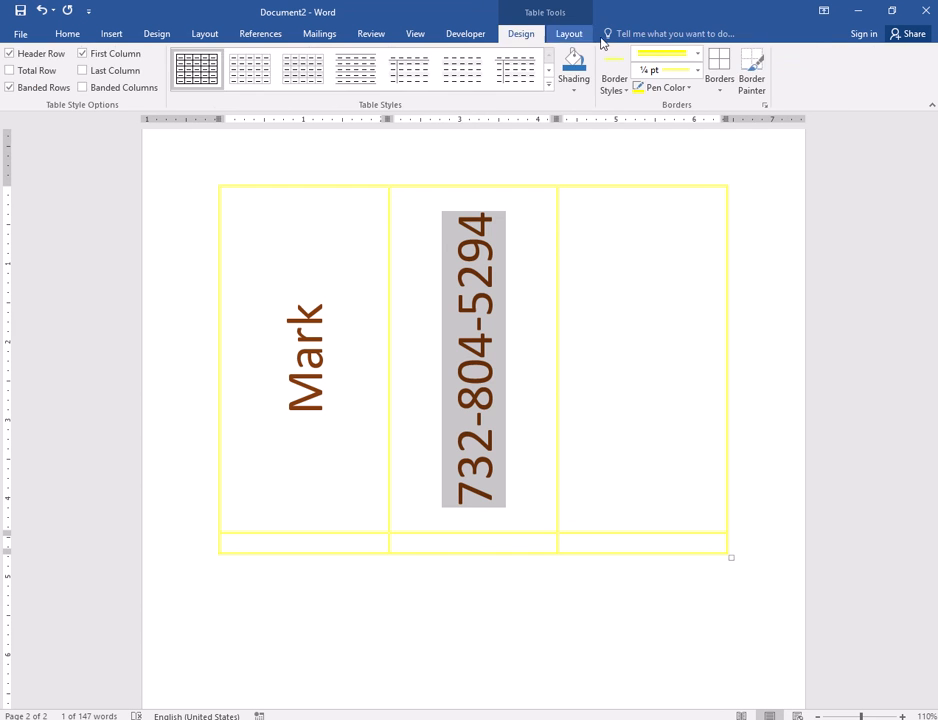
click(568, 34)
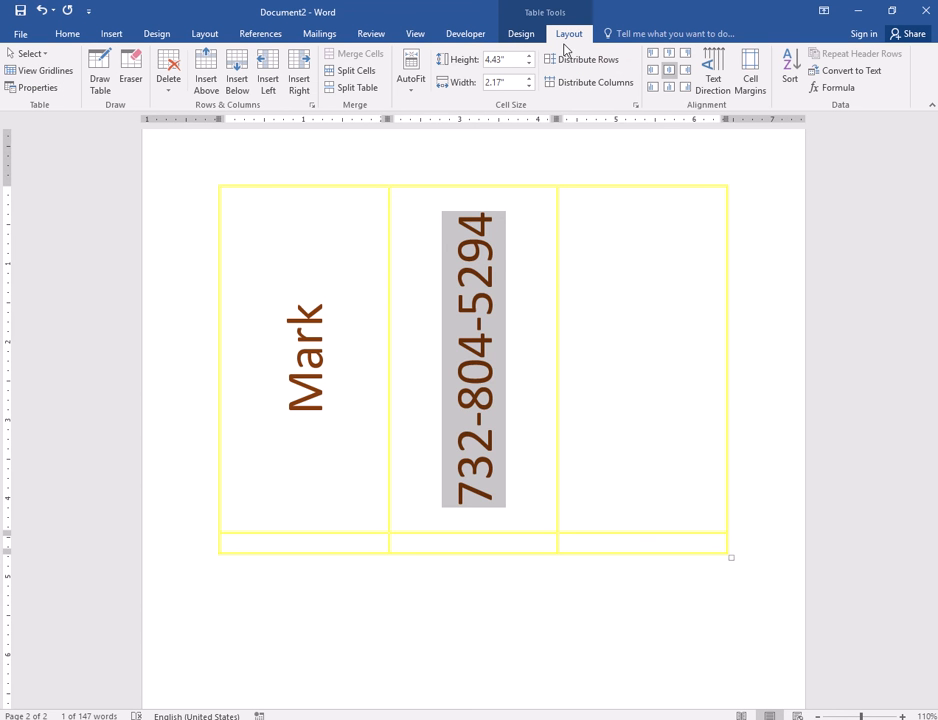
click(510, 61)
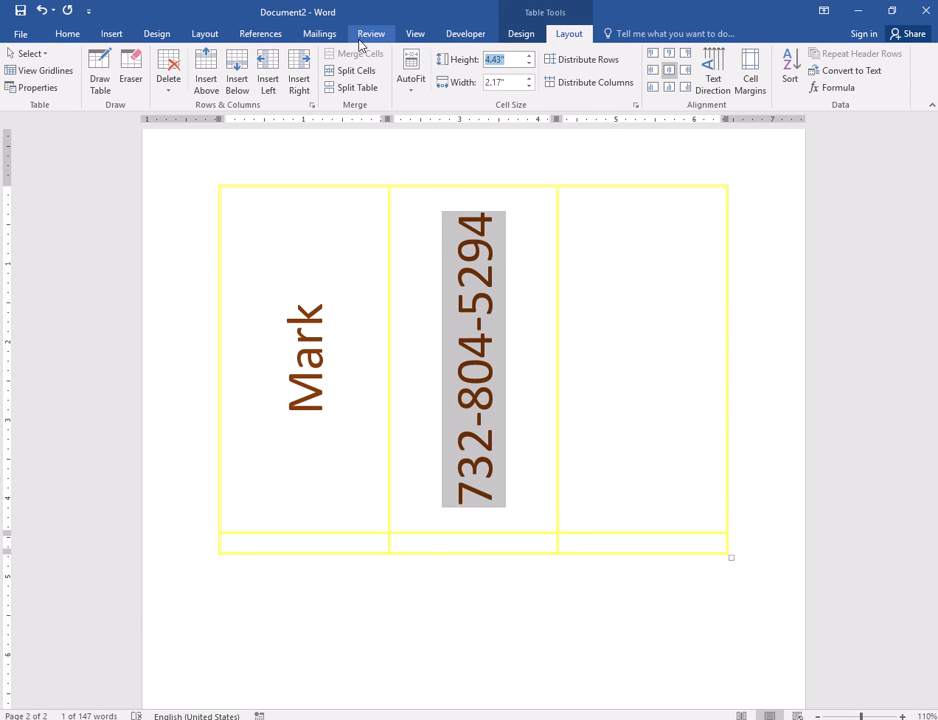
text(5)
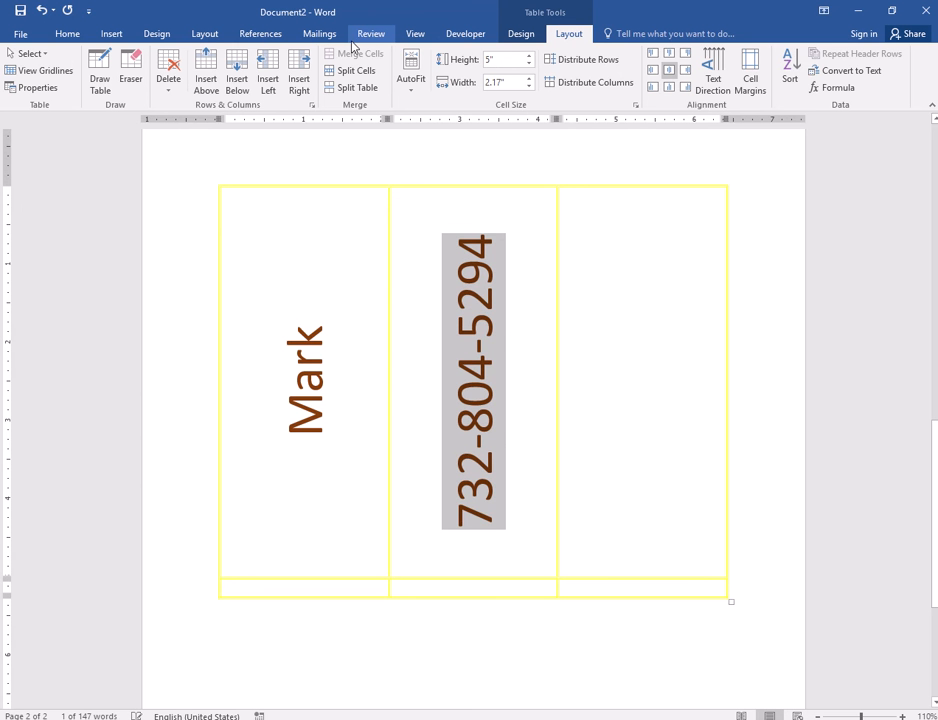
click(668, 419)
scroll(668, 419, up, 15)
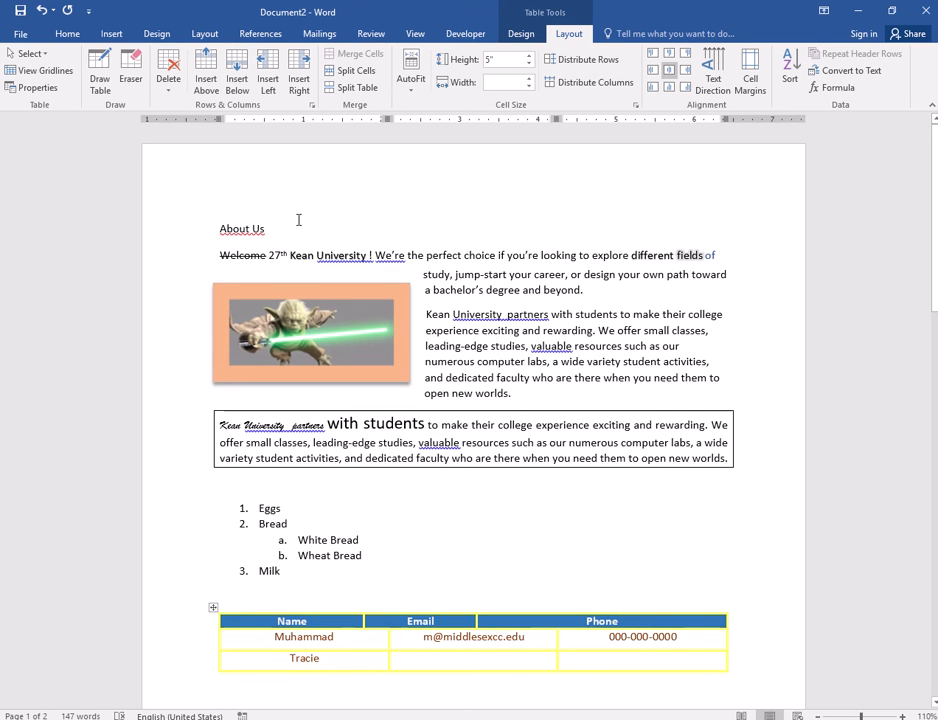
scroll(300, 218, down, 1)
scroll(507, 392, down, 4)
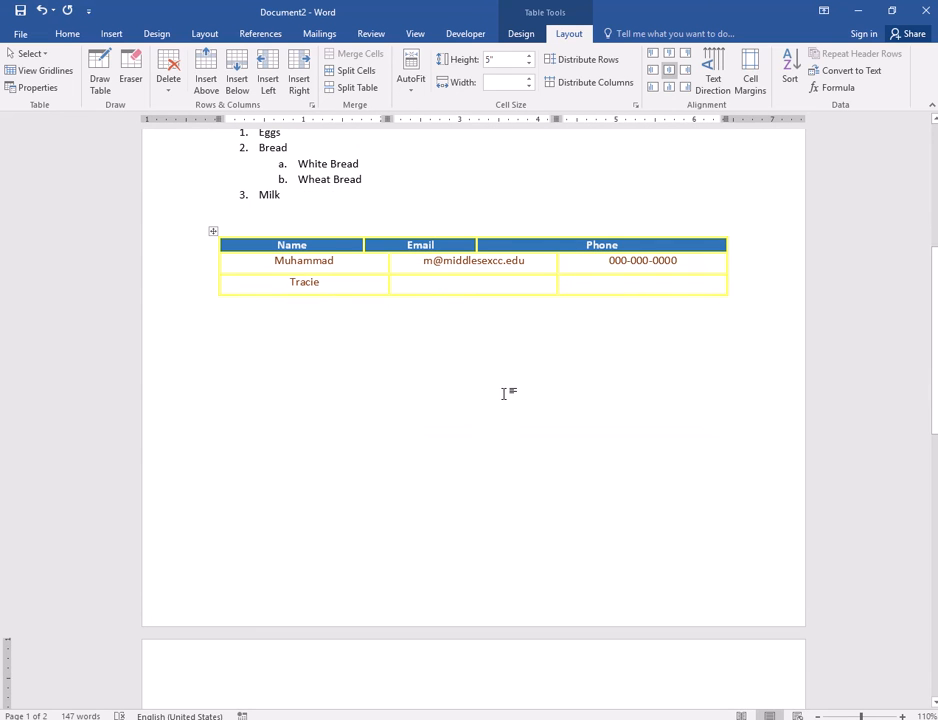